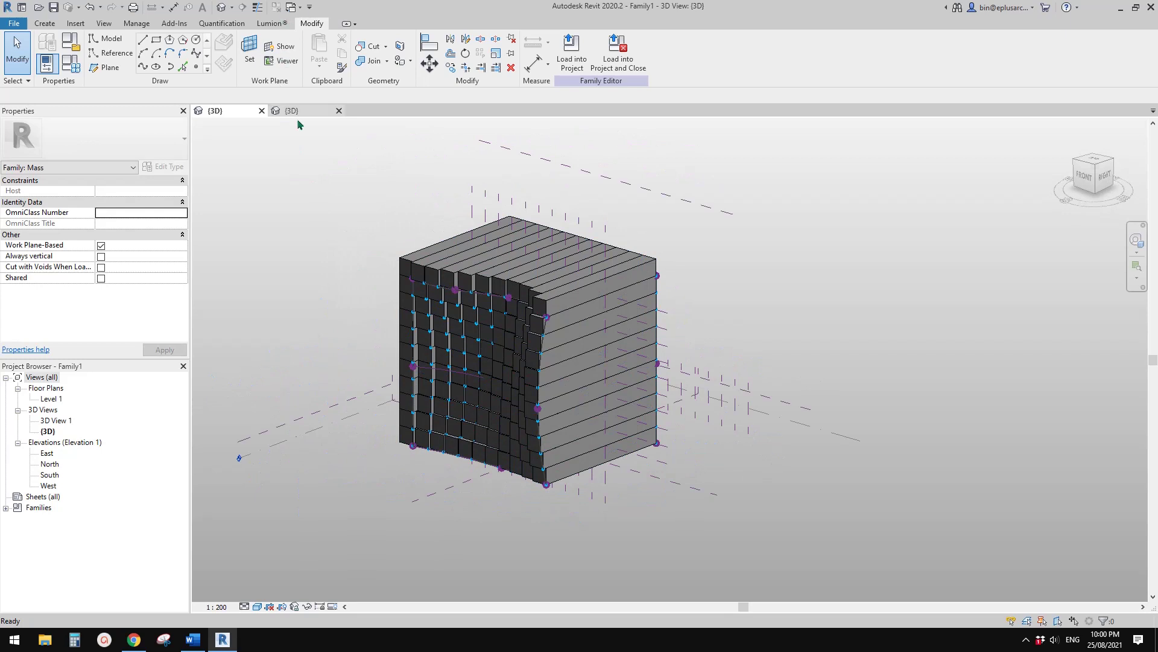
- Close both open 3D views of the existing mass family
{"action": "left_click", "coordinate": [338, 111]}
{"action": "left_click", "coordinate": [608, 319]}
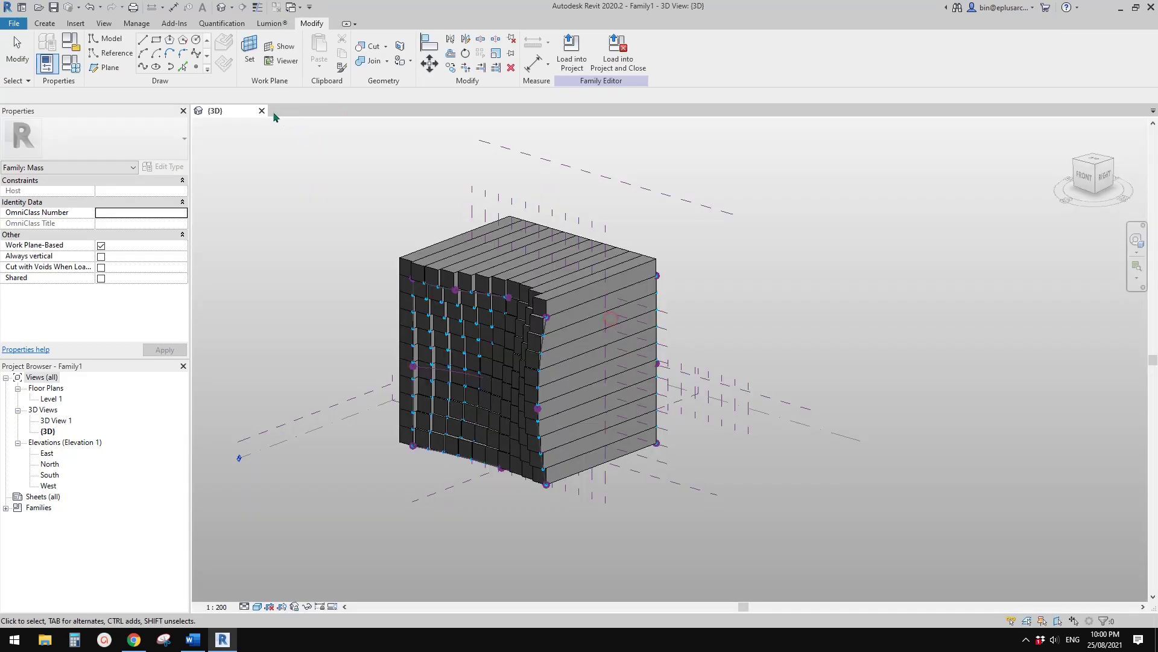
{"action": "left_click", "coordinate": [614, 320]}
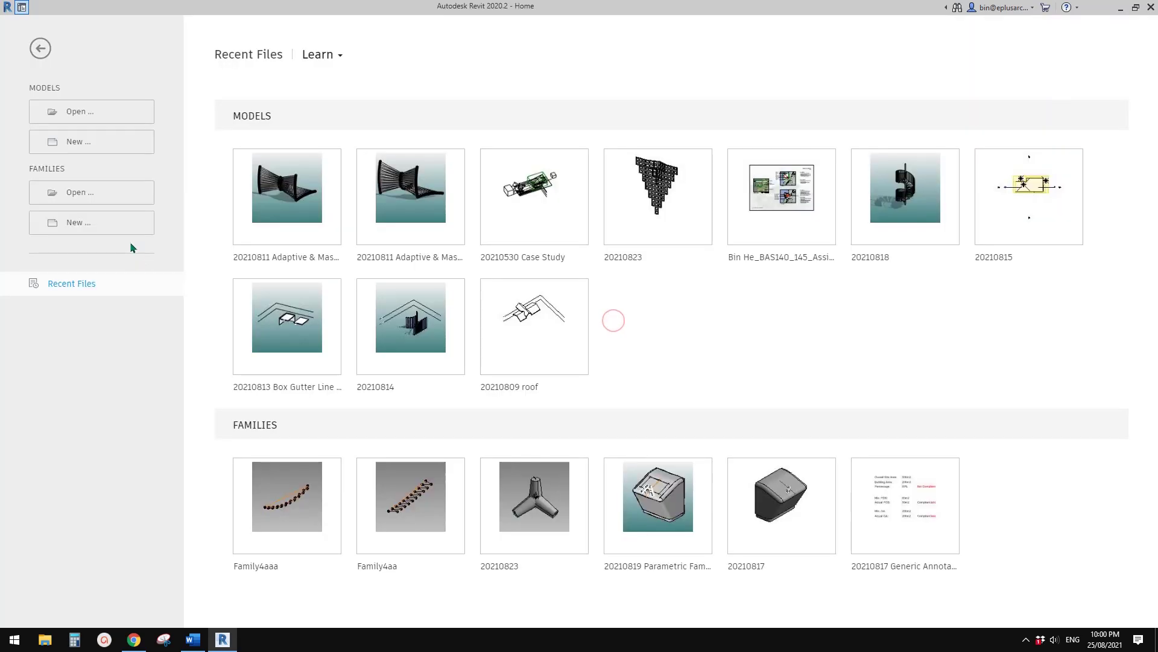
- Create a new family from the mass template in the Conceptual Mass folder
{"action": "left_click", "coordinate": [121, 228]}
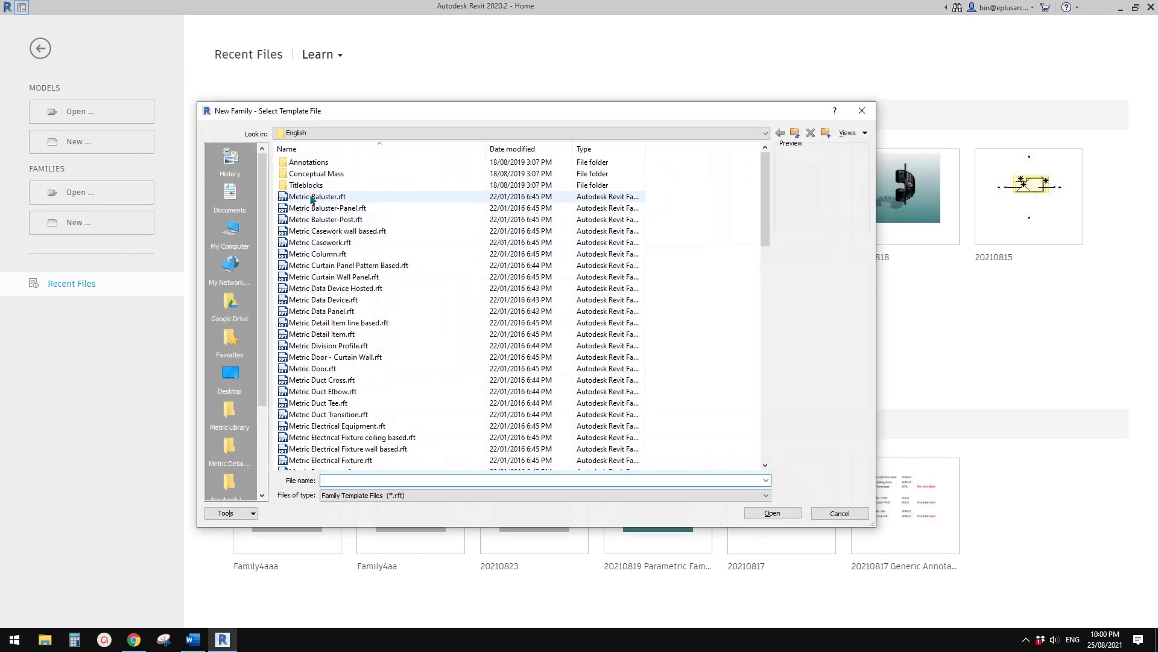
{"action": "double_click", "coordinate": [308, 173]}
{"action": "double_click", "coordinate": [307, 171]}
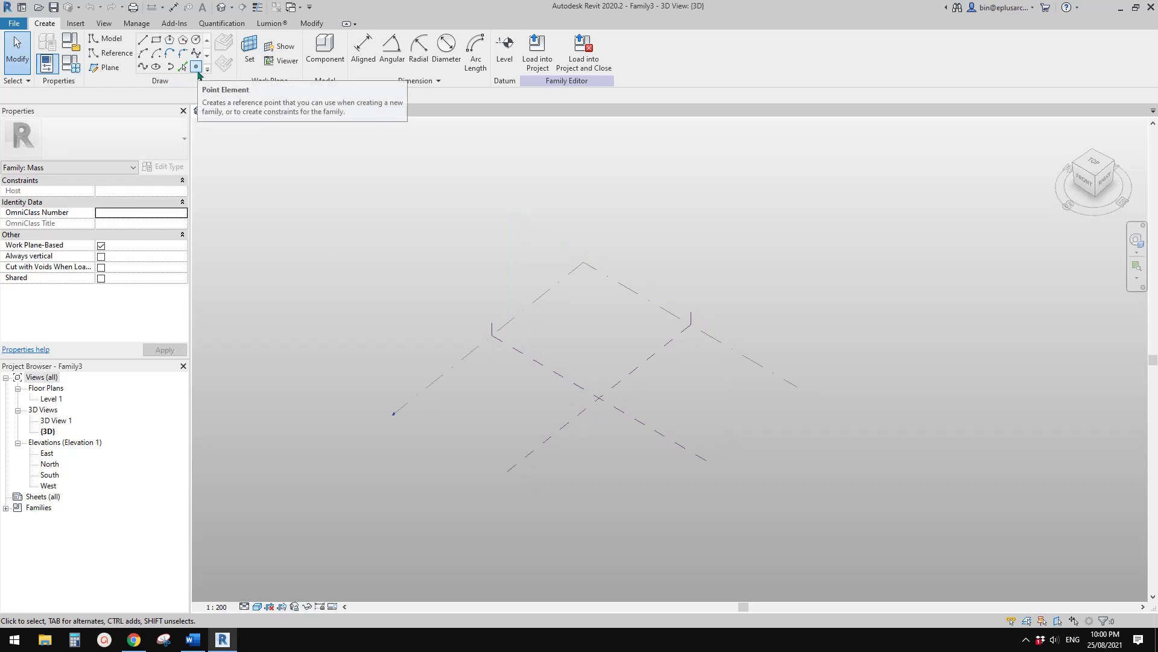
- Draw a horizontal reference plane about 32900 above Level 1 in the South elevation
{"action": "double_click", "coordinate": [51, 399]}
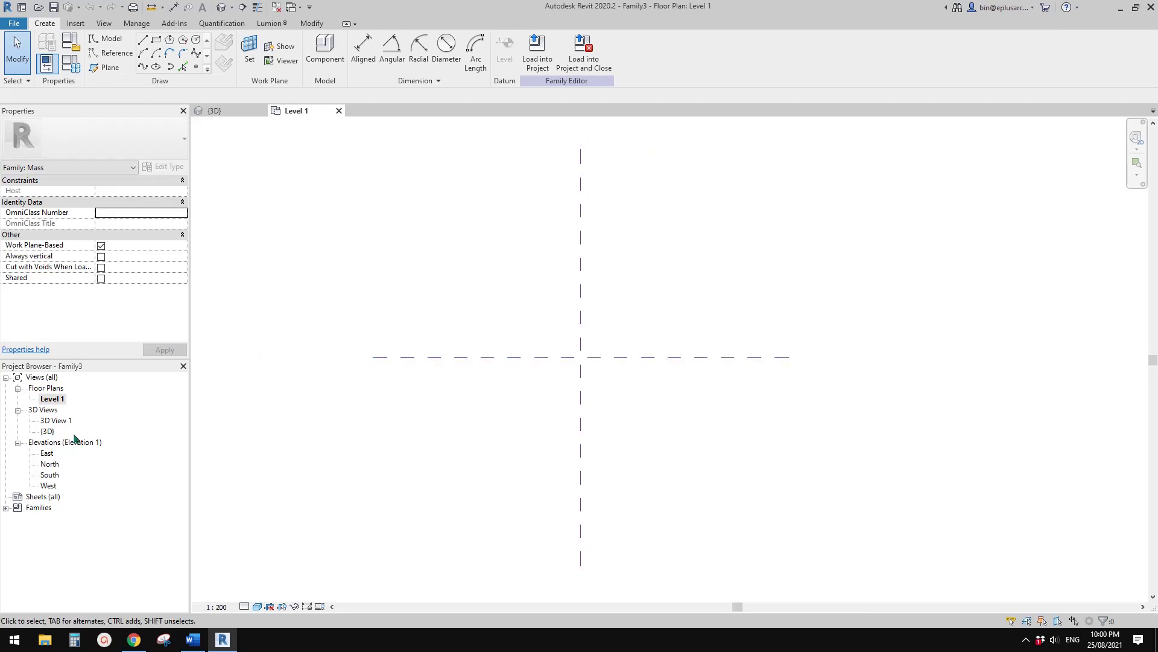
{"action": "double_click", "coordinate": [49, 475]}
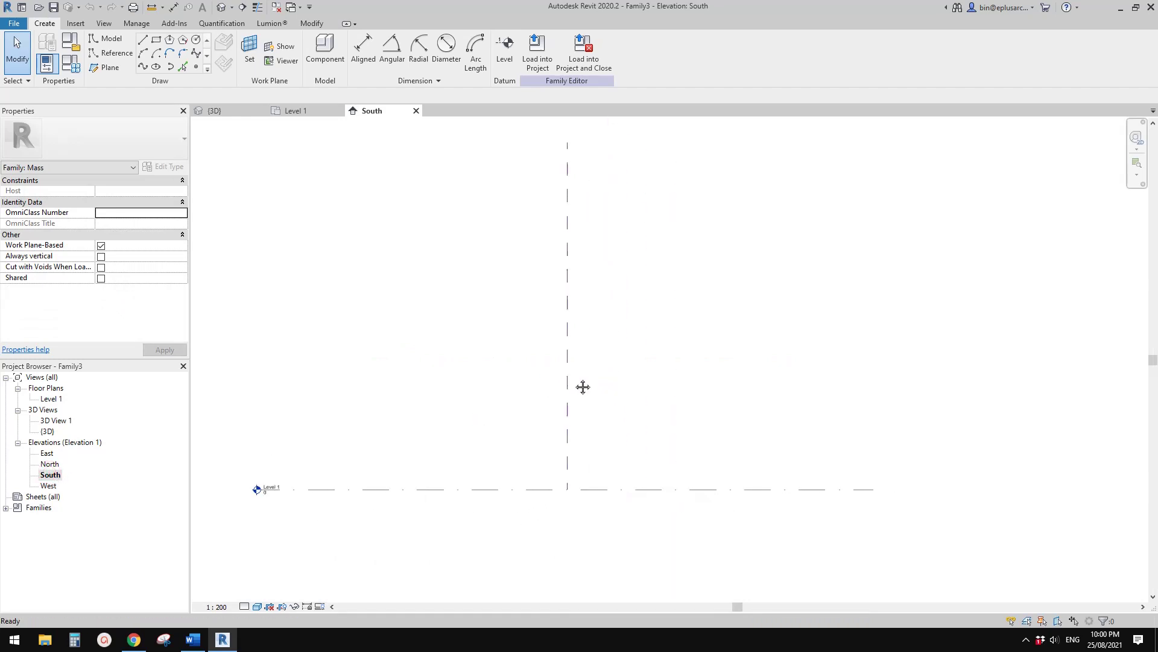
{"action": "key", "text": "r"}
{"action": "key", "text": "p"}
{"action": "left_click", "coordinate": [404, 313]}
{"action": "left_click", "coordinate": [742, 313]}
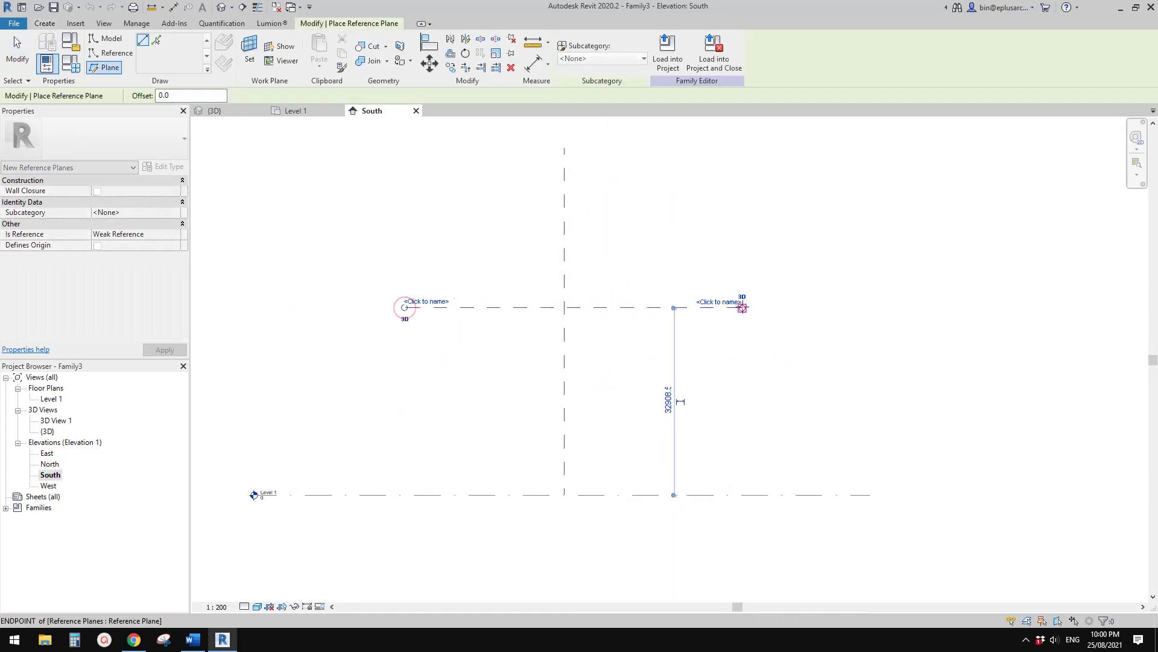
- Add an aligned dimension between Level 1 and the horizontal reference plane above it
{"action": "key", "text": "d"}
{"action": "key", "text": "i"}
{"action": "left_click", "coordinate": [722, 500]}
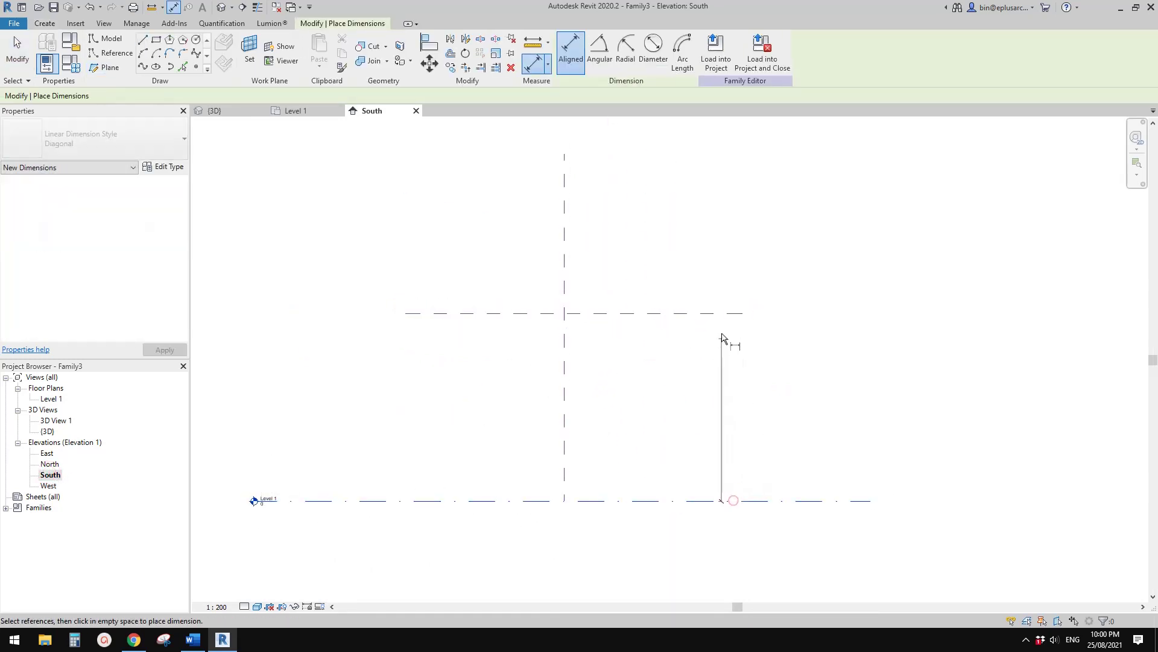
{"action": "left_click", "coordinate": [720, 313]}
{"action": "left_click", "coordinate": [766, 357]}
{"action": "scroll", "coordinate": [750, 402], "scroll_direction": "up", "scroll_amount": 1}
{"action": "key", "text": "Escape"}
{"action": "key", "text": "Escape"}
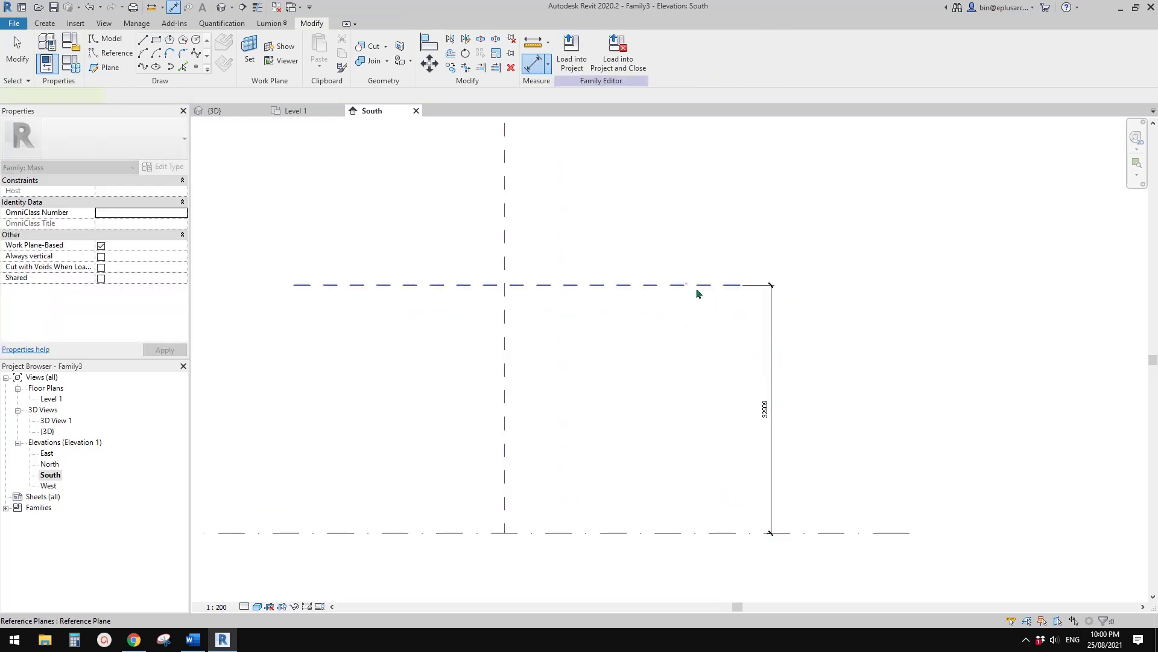
- Set the horizontal reference plane's height above Level 1 to 30000
{"action": "left_click", "coordinate": [687, 283]}
{"action": "scroll", "coordinate": [787, 414], "scroll_direction": "down", "scroll_amount": 1}
{"action": "middle_click_drag", "start_coordinate": [787, 414], "coordinate": [734, 419]}
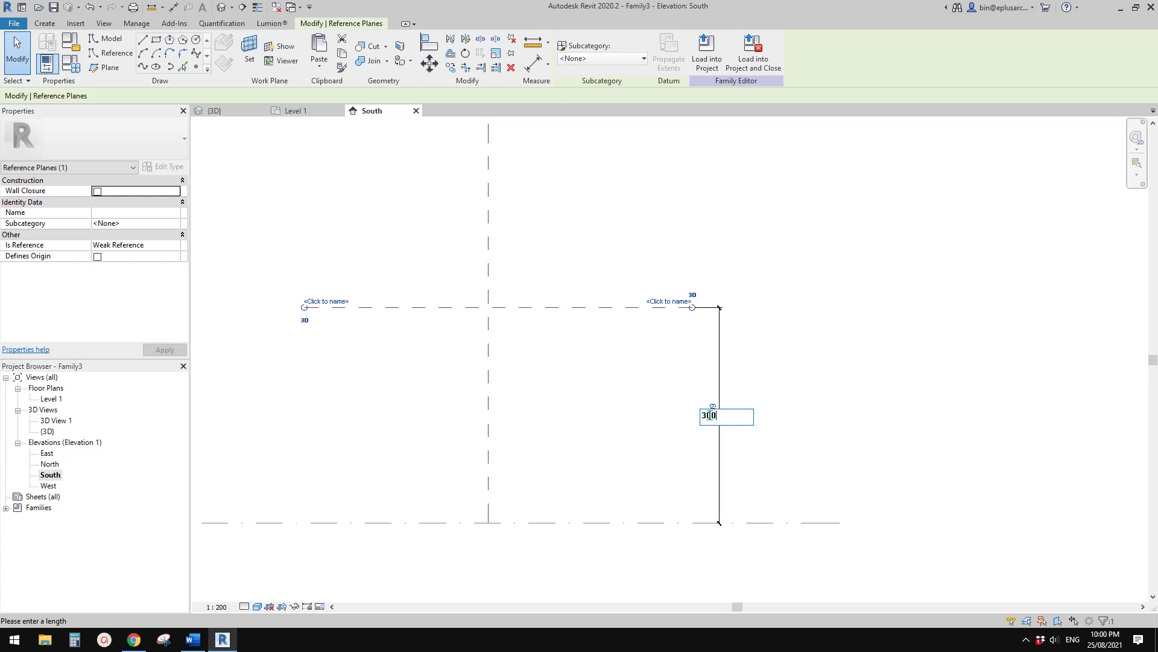
{"action": "key", "text": "Return"}
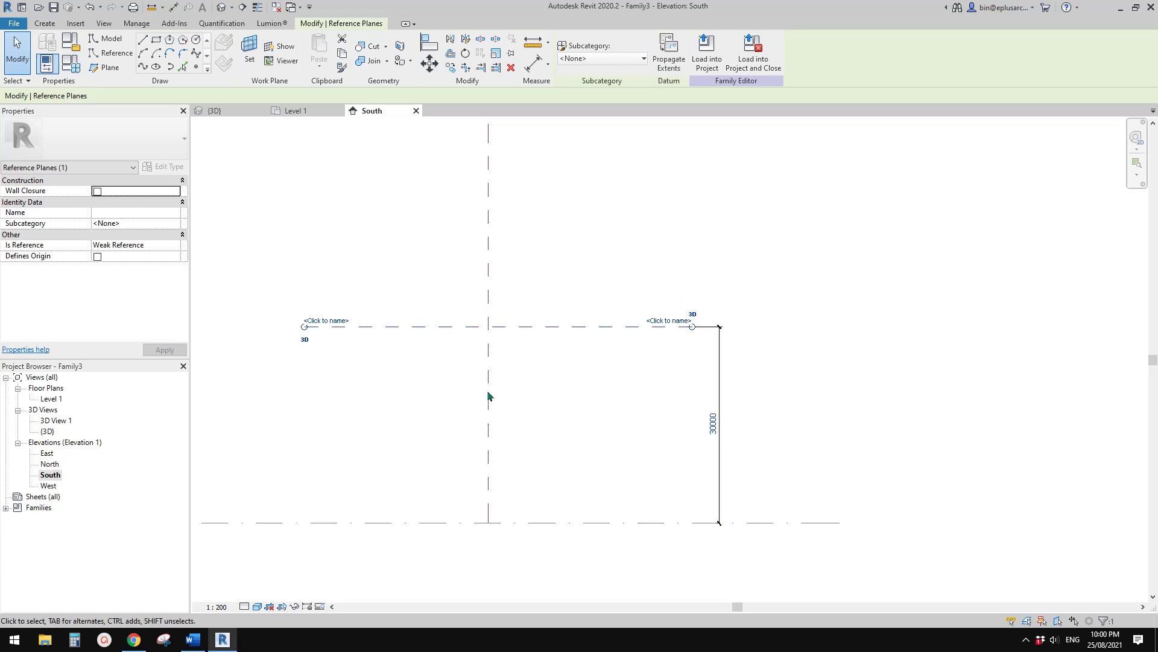
{"action": "key", "text": "Escape"}
- Draw a vertical reference plane about 20700 left of the centre plane, crossing Level 1 and the horizontal reference plane
{"action": "middle_click_drag", "start_coordinate": [468, 386], "coordinate": [505, 380]}
{"action": "key", "text": "r"}
{"action": "key", "text": "p"}
{"action": "left_click", "coordinate": [390, 547]}
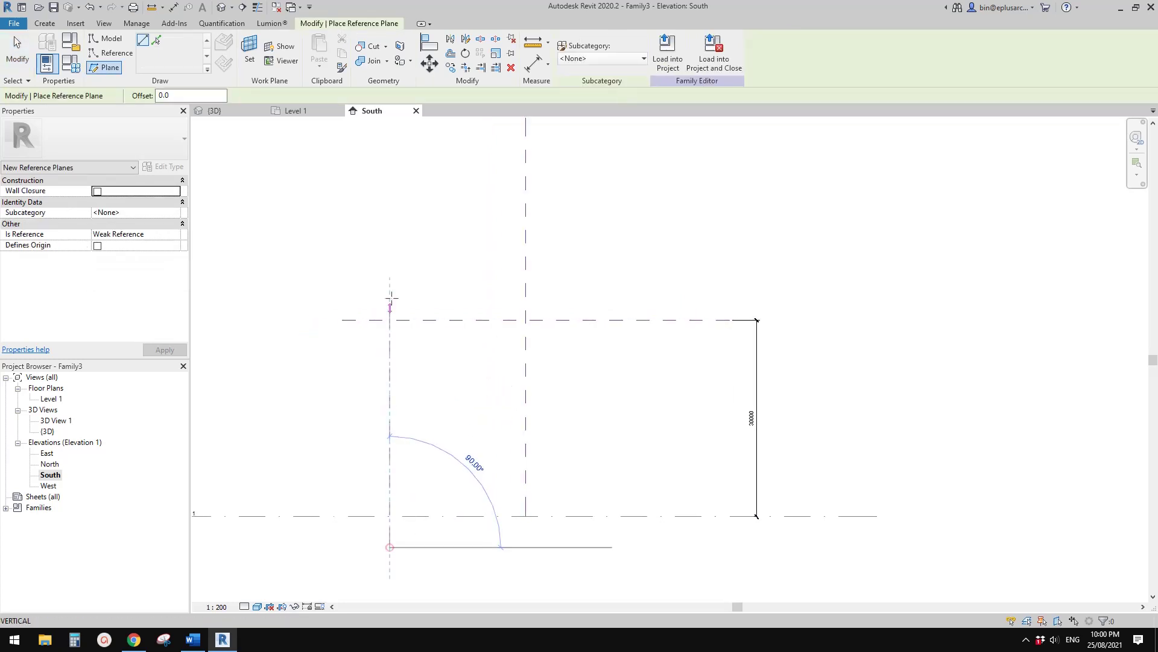
{"action": "left_click", "coordinate": [390, 259]}
{"action": "key", "text": "Escape"}
{"action": "key", "text": "Escape"}
- Copy the new vertical reference plane 30000 to the right
{"action": "left_click", "coordinate": [391, 356]}
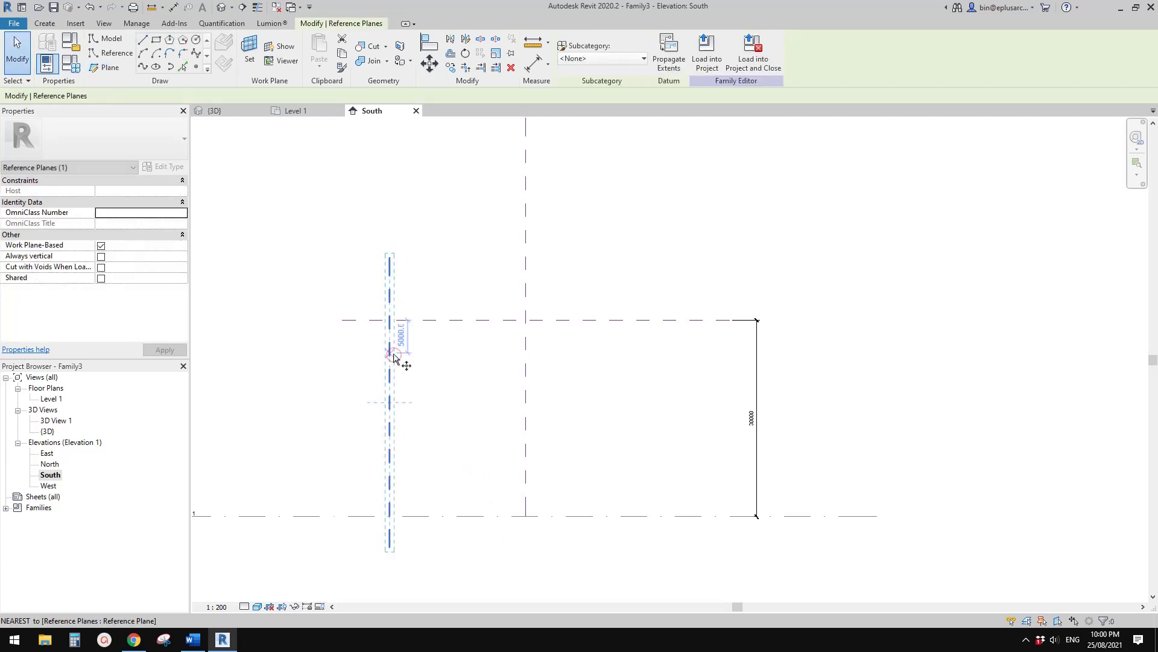
{"action": "key", "text": "c"}
{"action": "key", "text": "o"}
{"action": "left_click", "coordinate": [394, 355]}
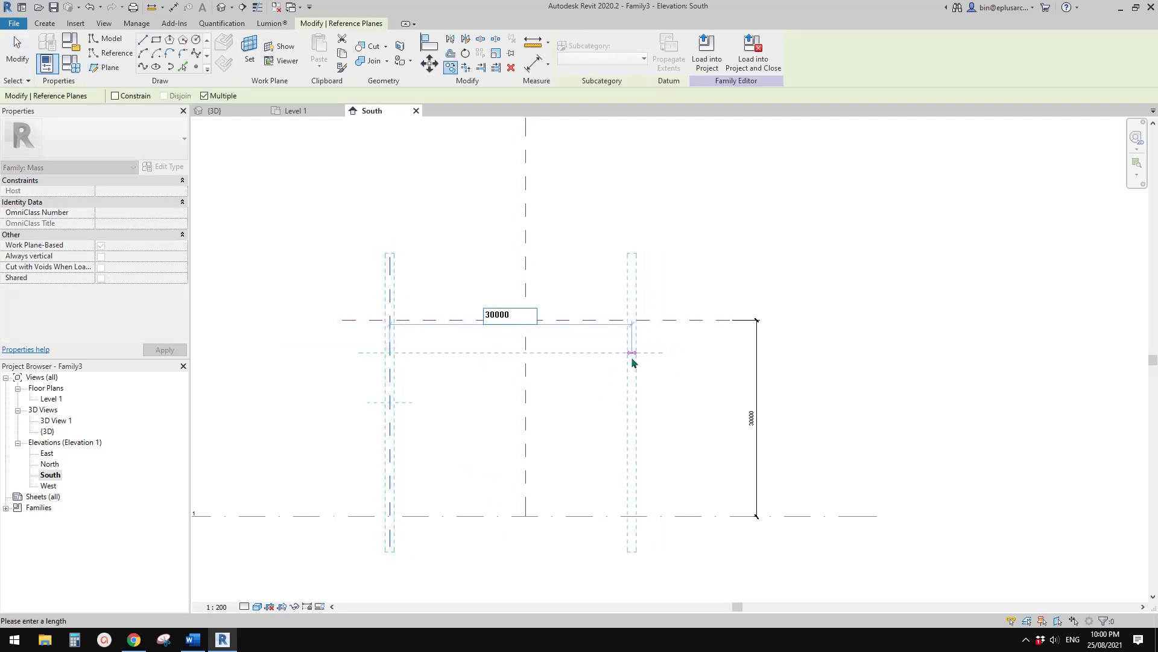
{"action": "key", "text": "Return"}
{"action": "key", "text": "Escape"}
{"action": "key", "text": "Escape"}
{"action": "middle_click_drag", "start_coordinate": [593, 409], "coordinate": [657, 370]}
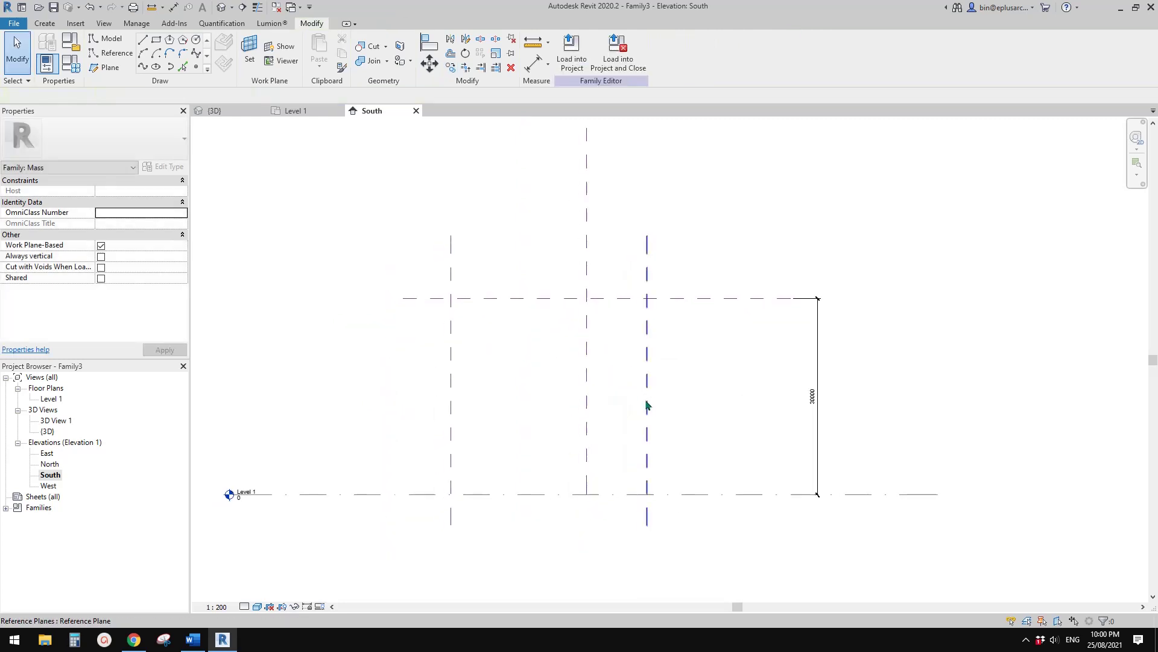
{"action": "middle_click_drag", "start_coordinate": [549, 390], "coordinate": [549, 390]}
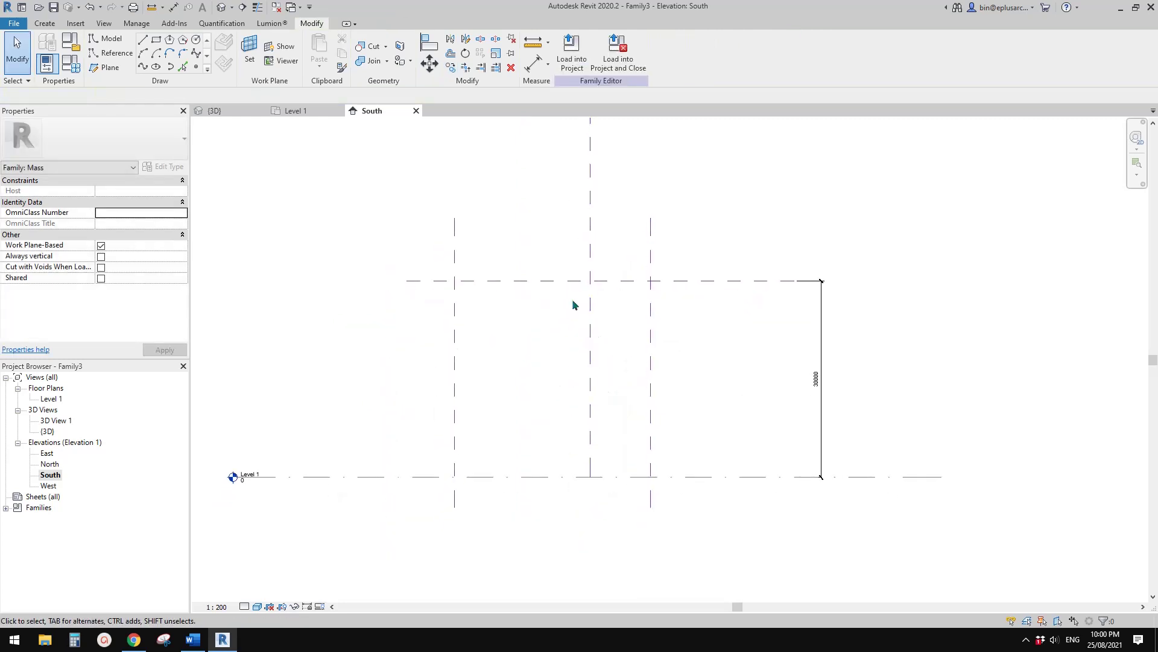
- Delete the Center (Left/Right) reference plane
{"action": "left_click", "coordinate": [591, 208]}
{"action": "middle_click_drag", "start_coordinate": [621, 235], "coordinate": [591, 272]}
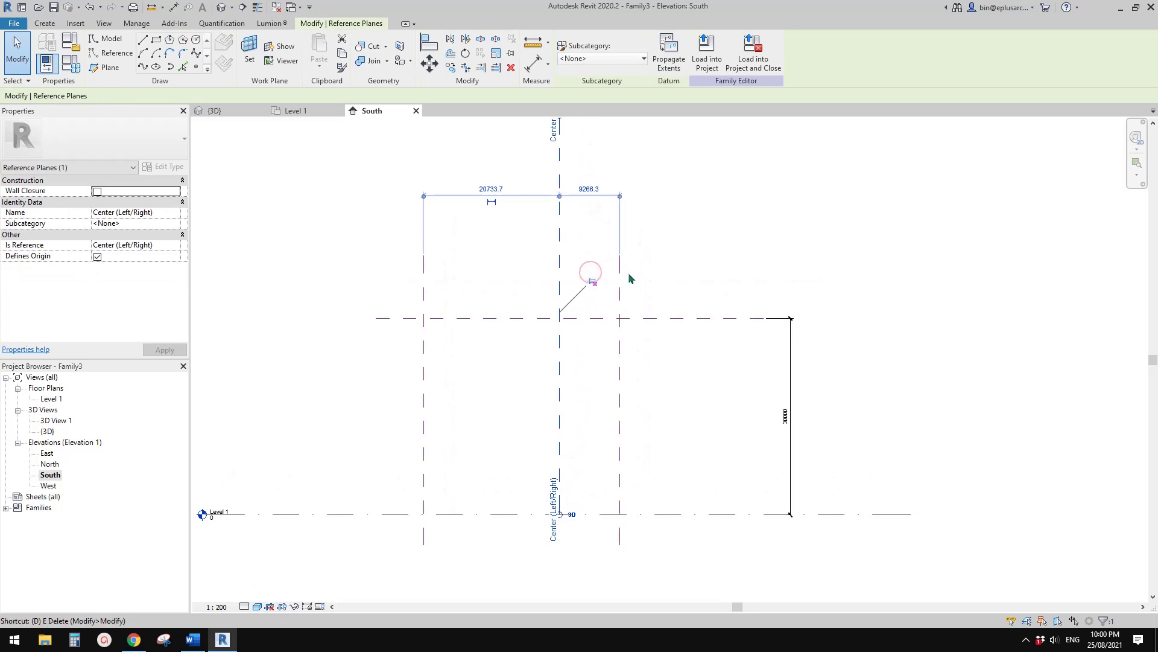
{"action": "key", "text": "Delete"}
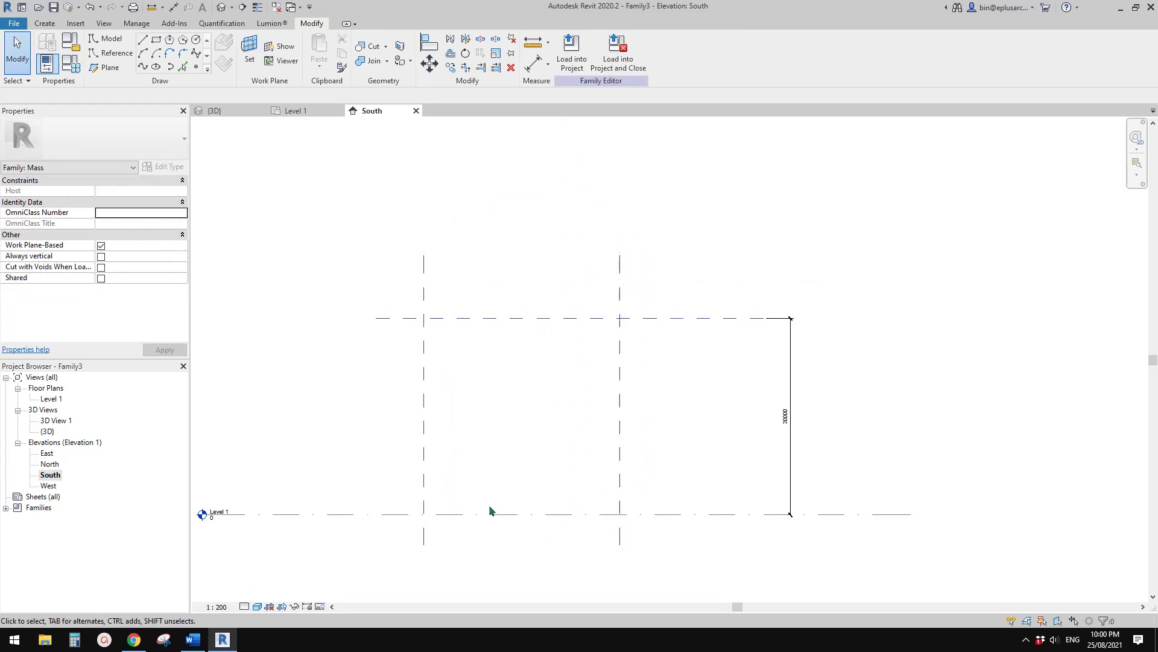
{"action": "middle_click_drag", "start_coordinate": [501, 512], "coordinate": [537, 490]}
{"action": "middle_click_drag", "start_coordinate": [641, 425], "coordinate": [604, 421]}
{"action": "scroll", "coordinate": [500, 356], "scroll_direction": "up", "scroll_amount": 1}
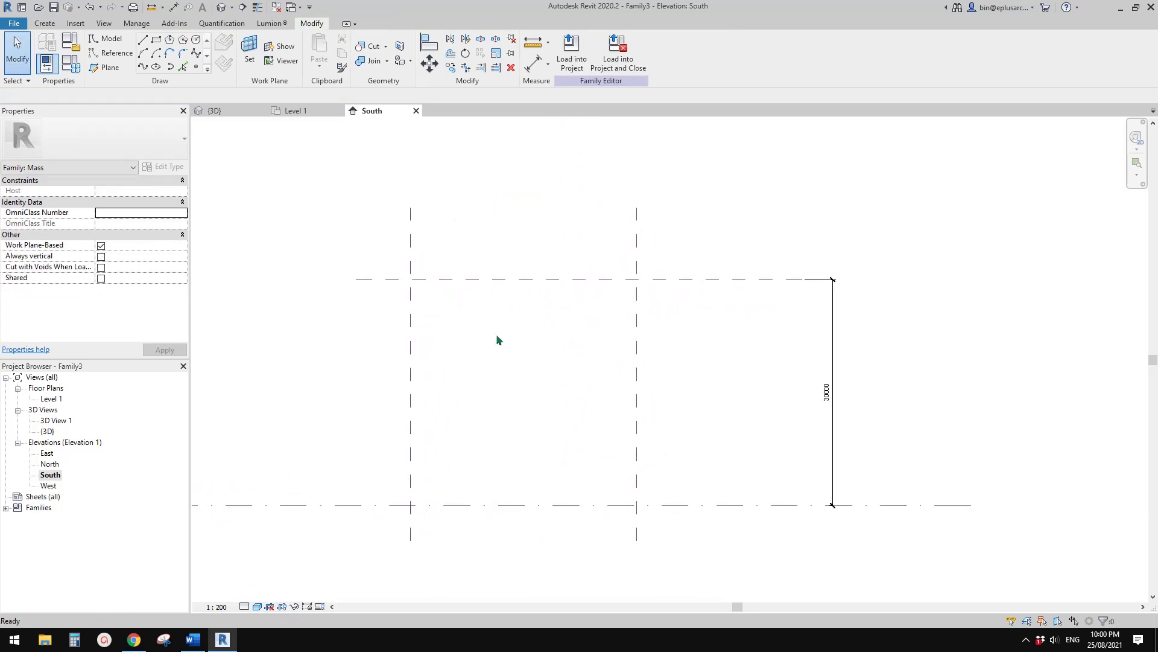
{"action": "scroll", "coordinate": [497, 339], "scroll_direction": "up", "scroll_amount": 1}
- On the Level 1 plan, draw a three-point spline reference line along the Center (Front/Back) plane between the two vertical reference planes
{"action": "double_click", "coordinate": [52, 399]}
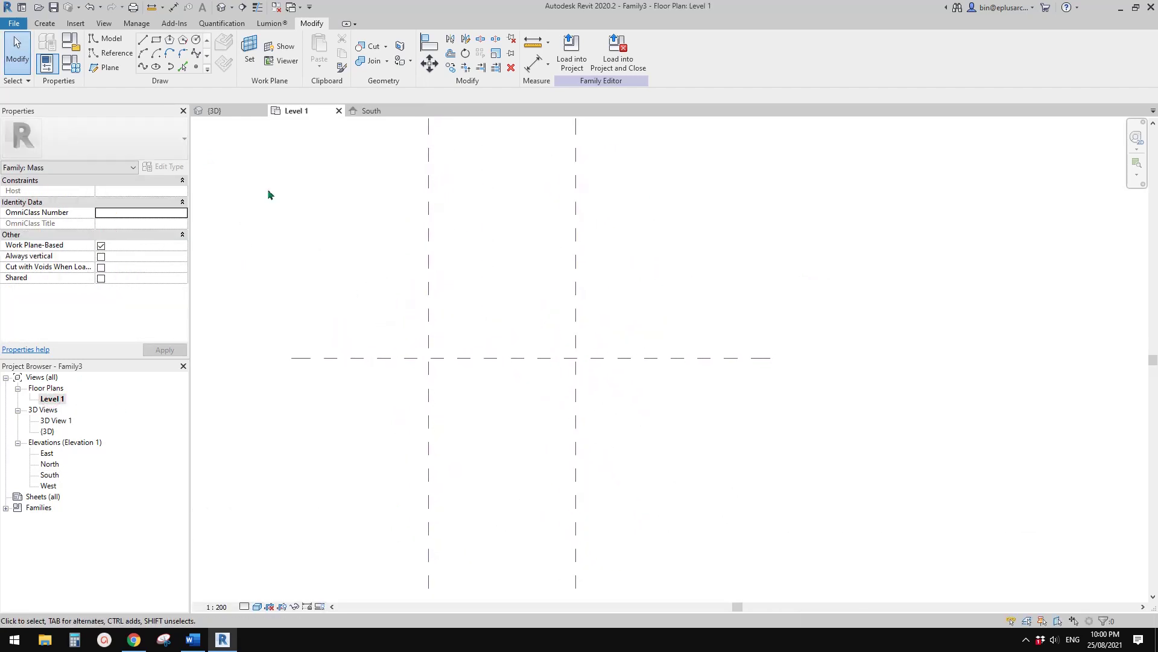
{"action": "left_click", "coordinate": [103, 55]}
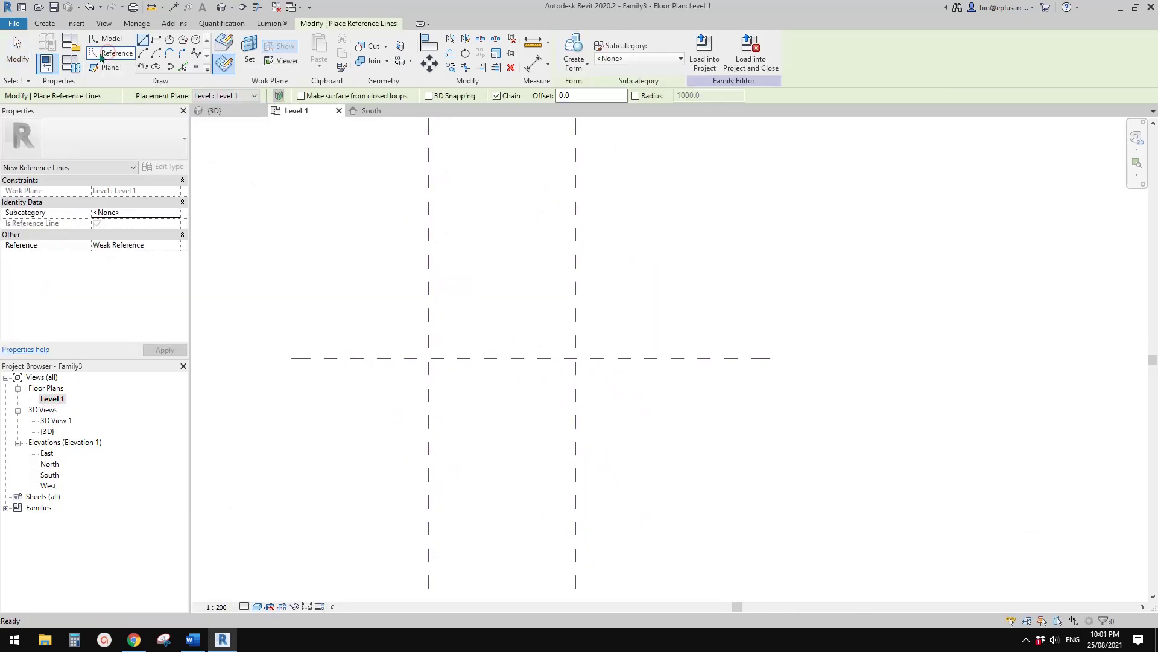
{"action": "left_click", "coordinate": [143, 67]}
{"action": "left_click", "coordinate": [224, 69]}
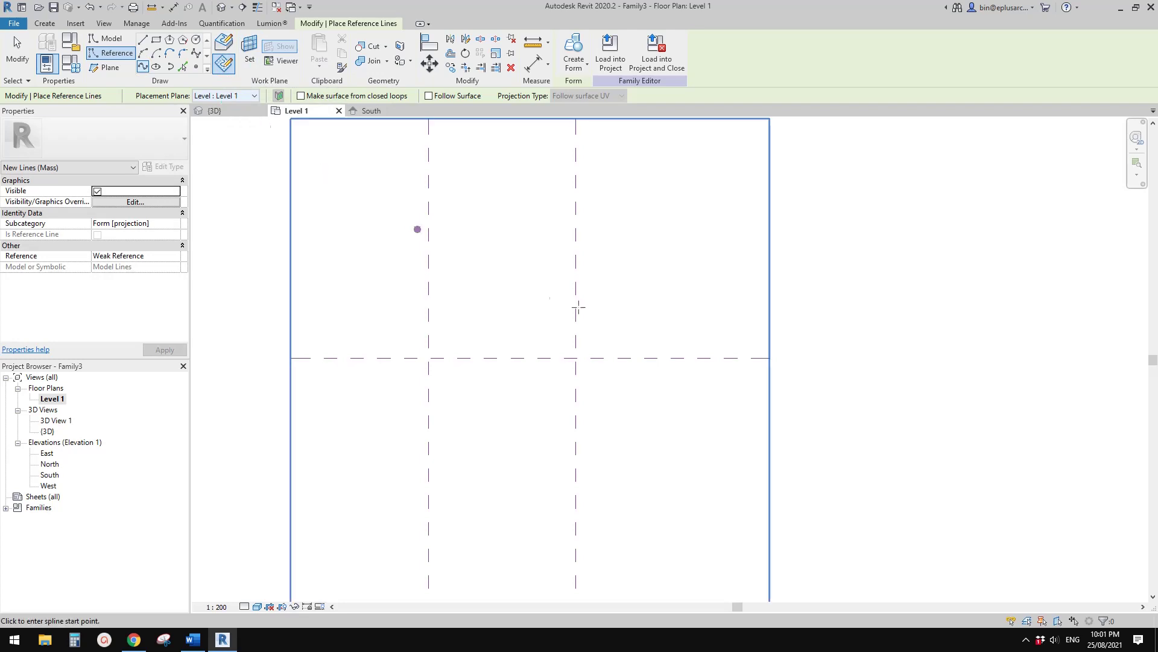
{"action": "middle_click_drag", "start_coordinate": [493, 354], "coordinate": [505, 290]}
{"action": "scroll", "coordinate": [484, 284], "scroll_direction": "down", "scroll_amount": 1}
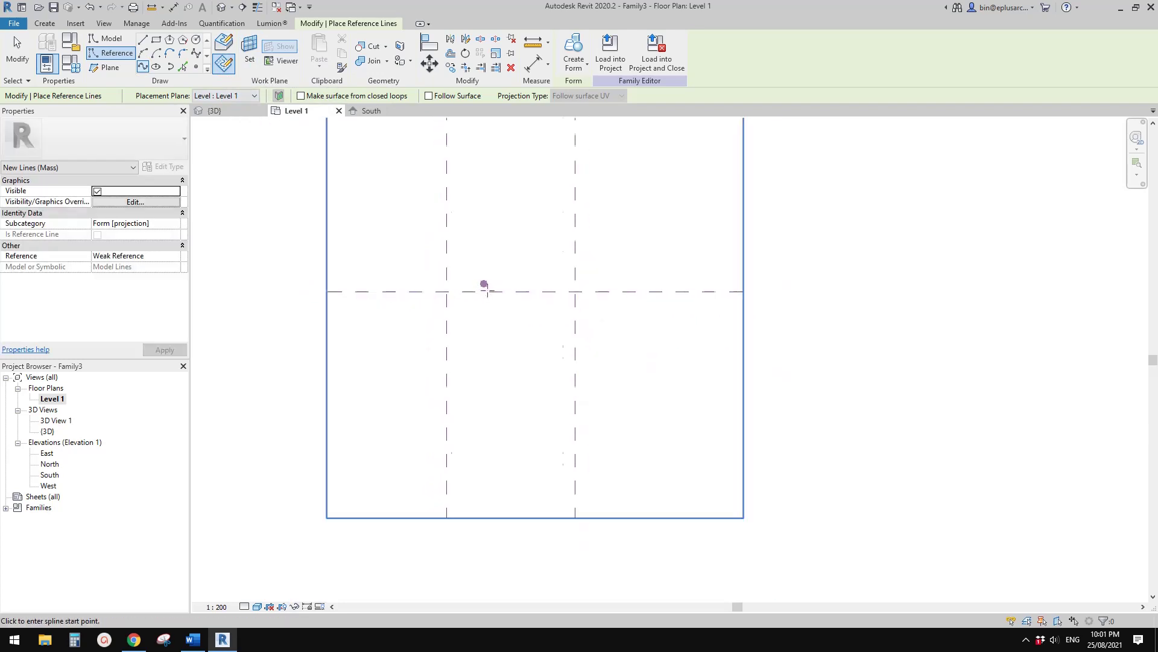
{"action": "scroll", "coordinate": [491, 331], "scroll_direction": "up", "scroll_amount": 3}
{"action": "left_click", "coordinate": [445, 315]}
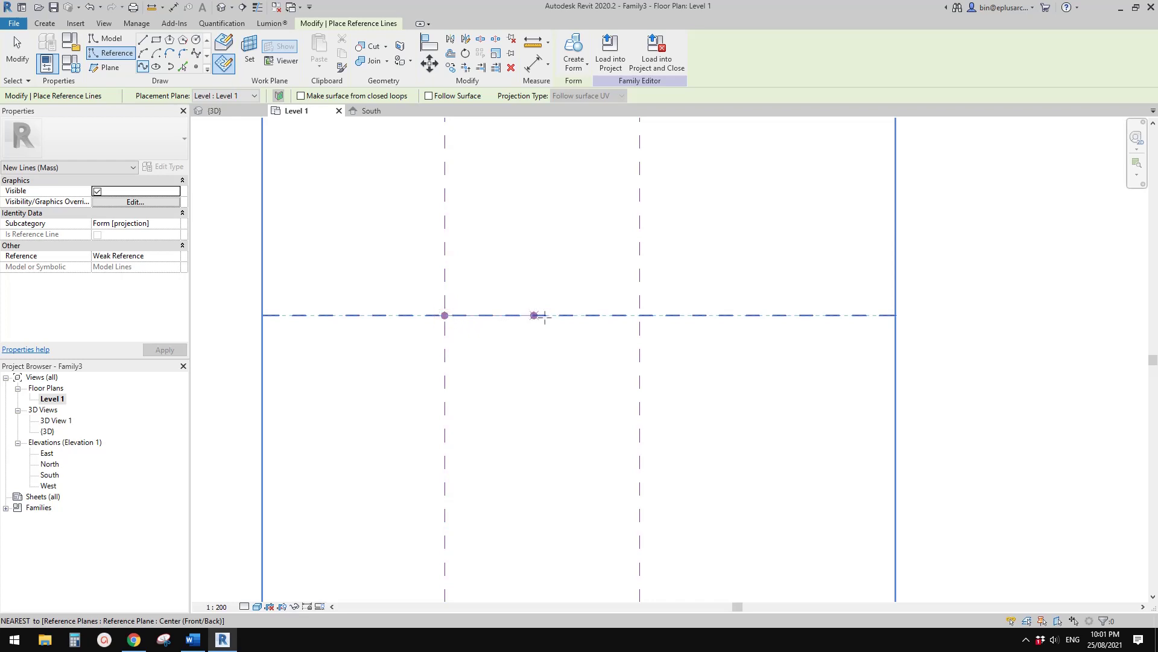
{"action": "left_click", "coordinate": [641, 314]}
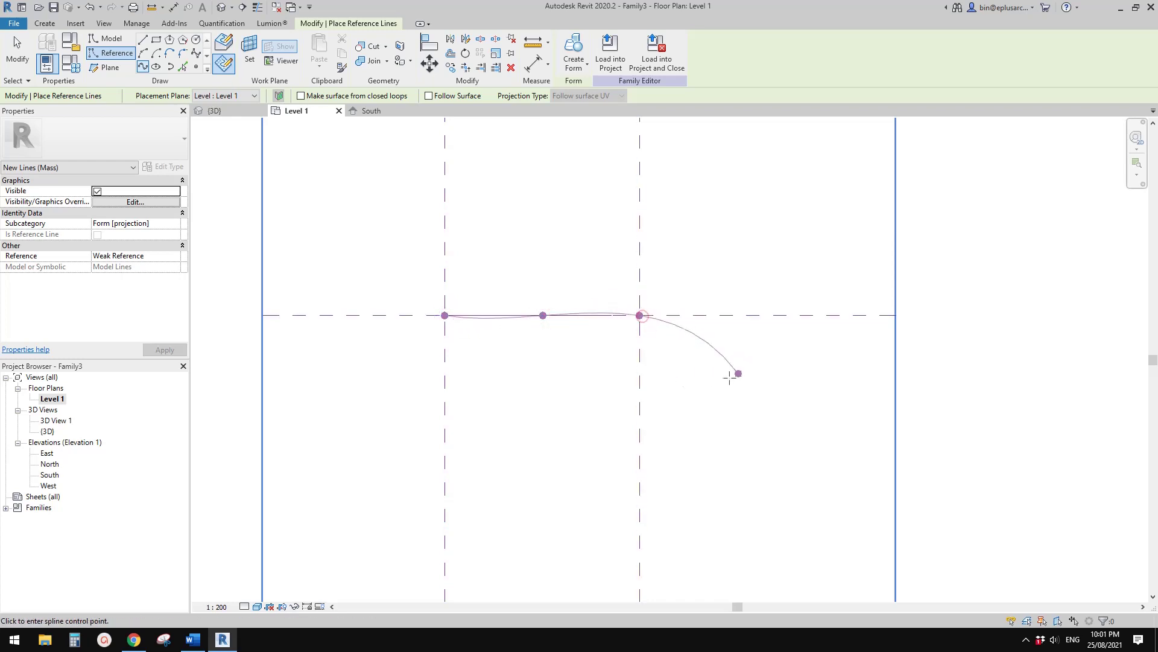
{"action": "key", "text": "Escape"}
{"action": "key", "text": "Escape"}
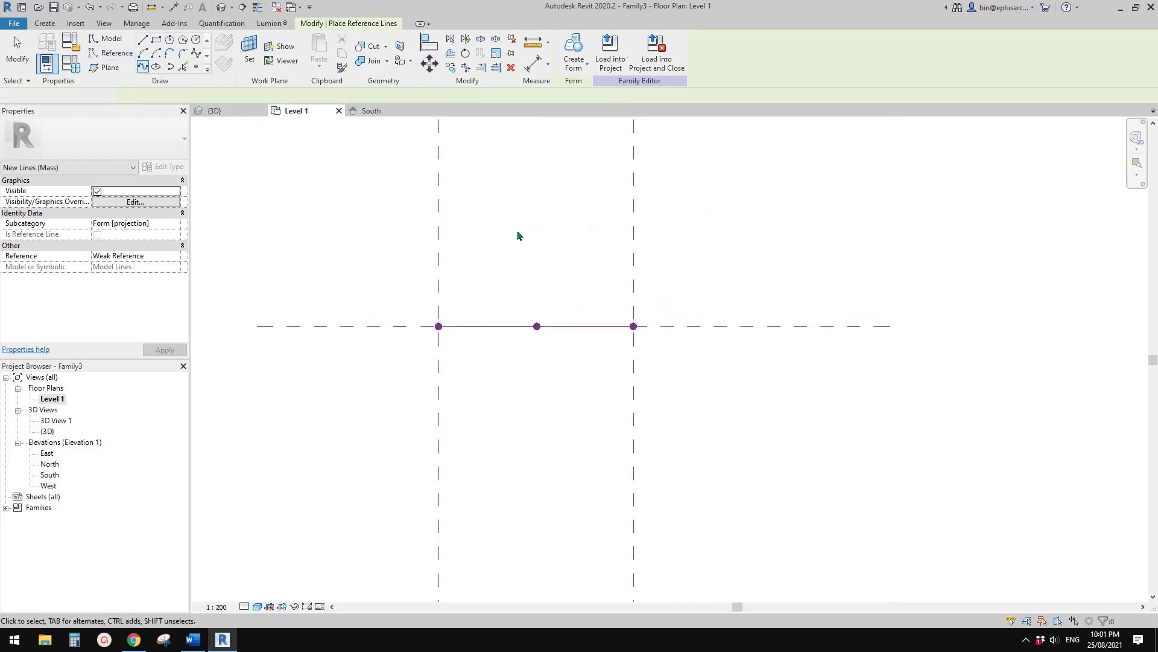
- In the 3D front view, copy the spline reference line up to the upper reference plane and to the height midway between
{"action": "left_click", "coordinate": [222, 8]}
{"action": "middle_click_drag", "start_coordinate": [646, 266], "coordinate": [589, 434], "text": "shift"}
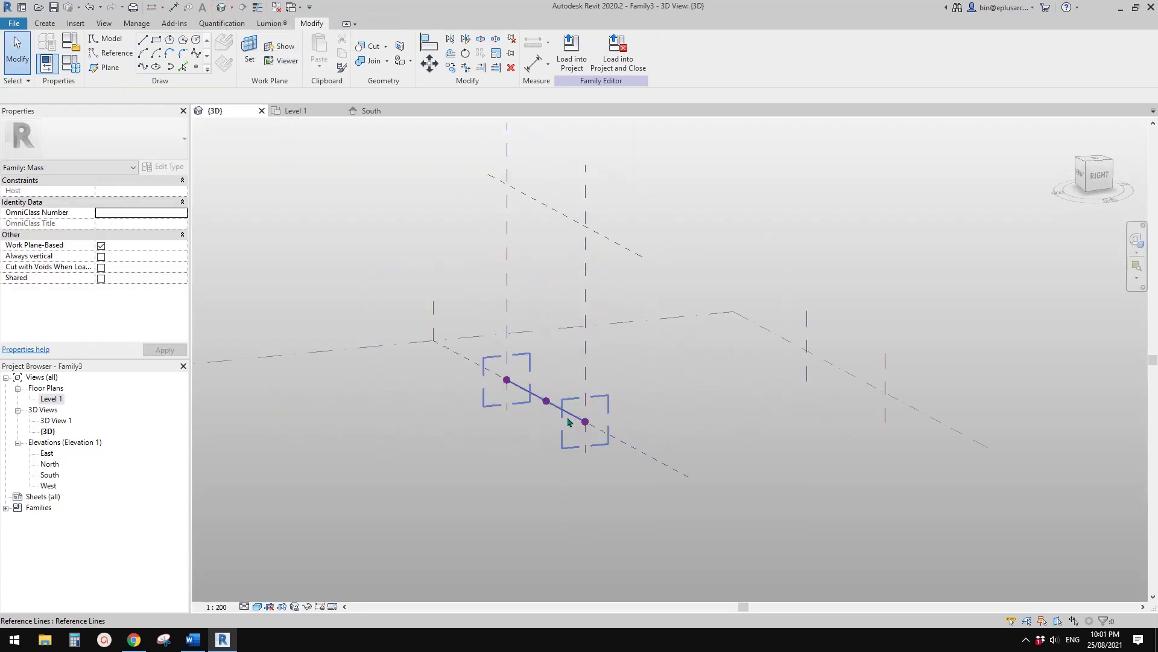
{"action": "left_click", "coordinate": [567, 418]}
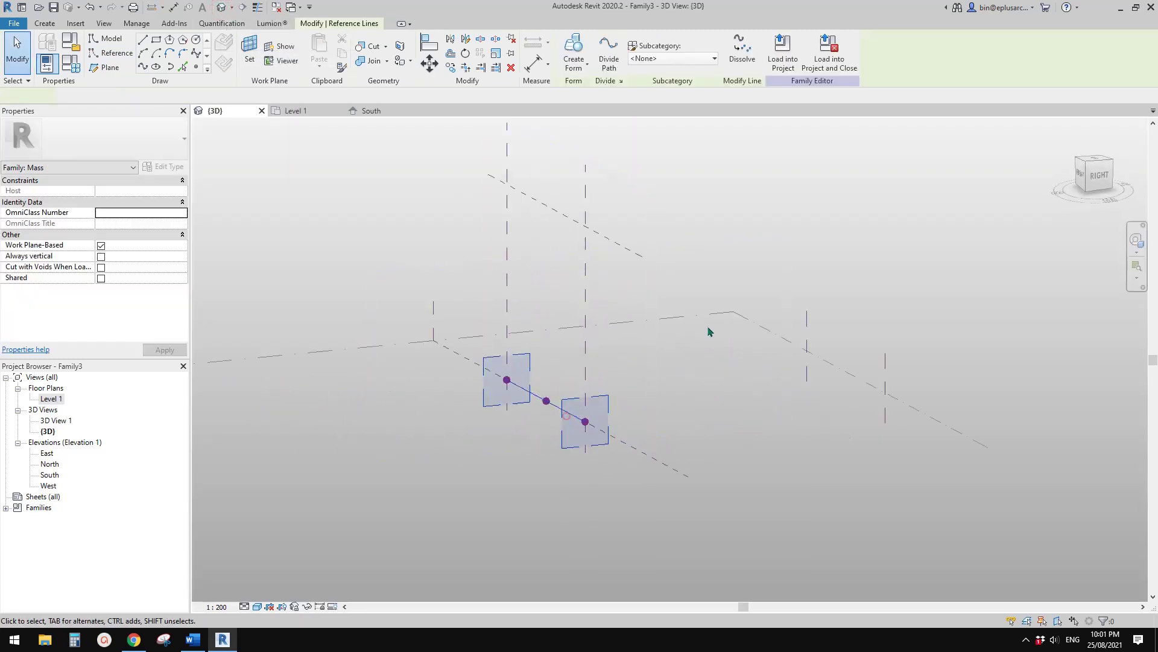
{"action": "left_click", "coordinate": [1082, 186]}
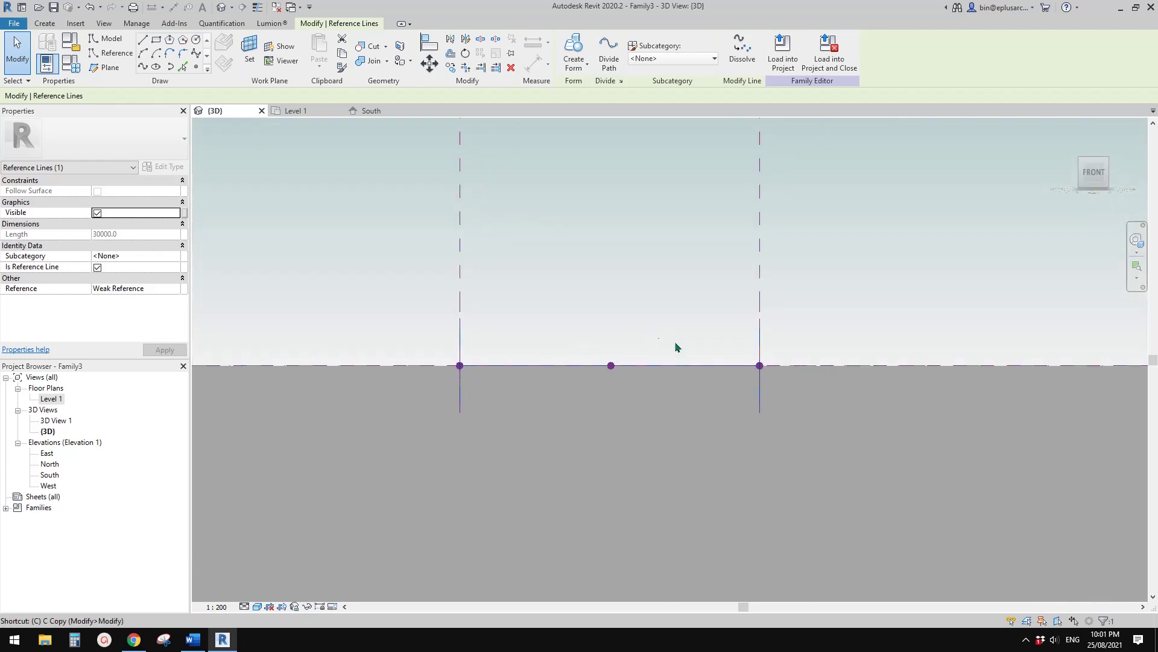
{"action": "key", "text": "space"}
{"action": "left_click", "coordinate": [699, 365]}
{"action": "scroll", "coordinate": [698, 320], "scroll_direction": "down", "scroll_amount": 1}
{"action": "middle_click_drag", "start_coordinate": [698, 320], "coordinate": [688, 363]}
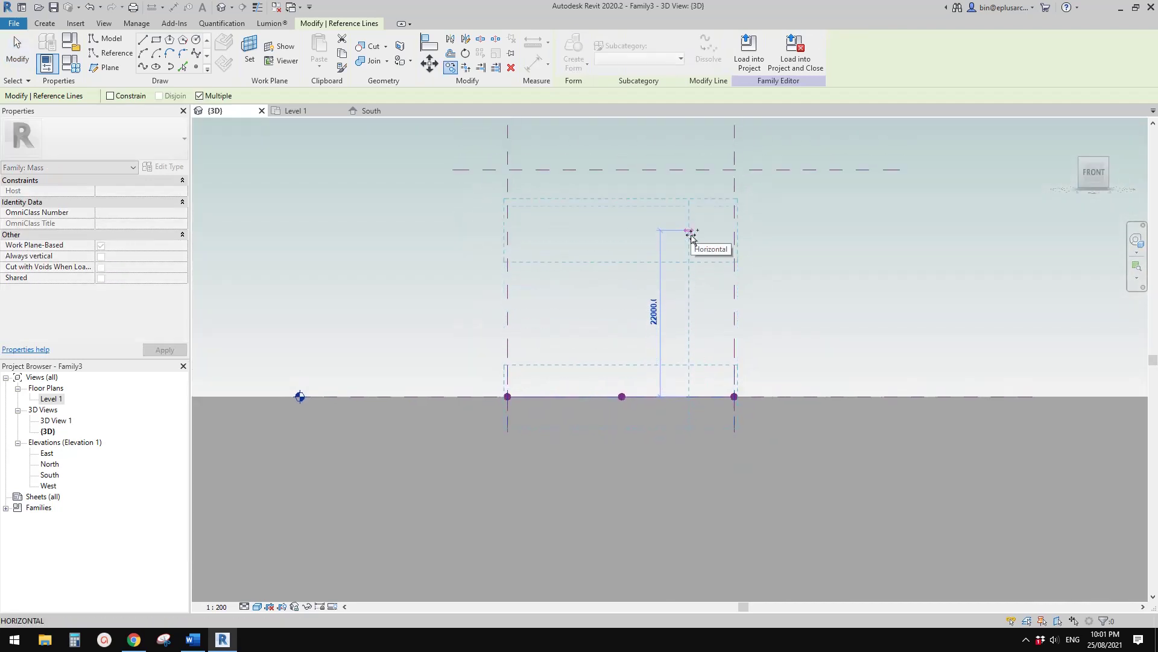
{"action": "left_click", "coordinate": [688, 171]}
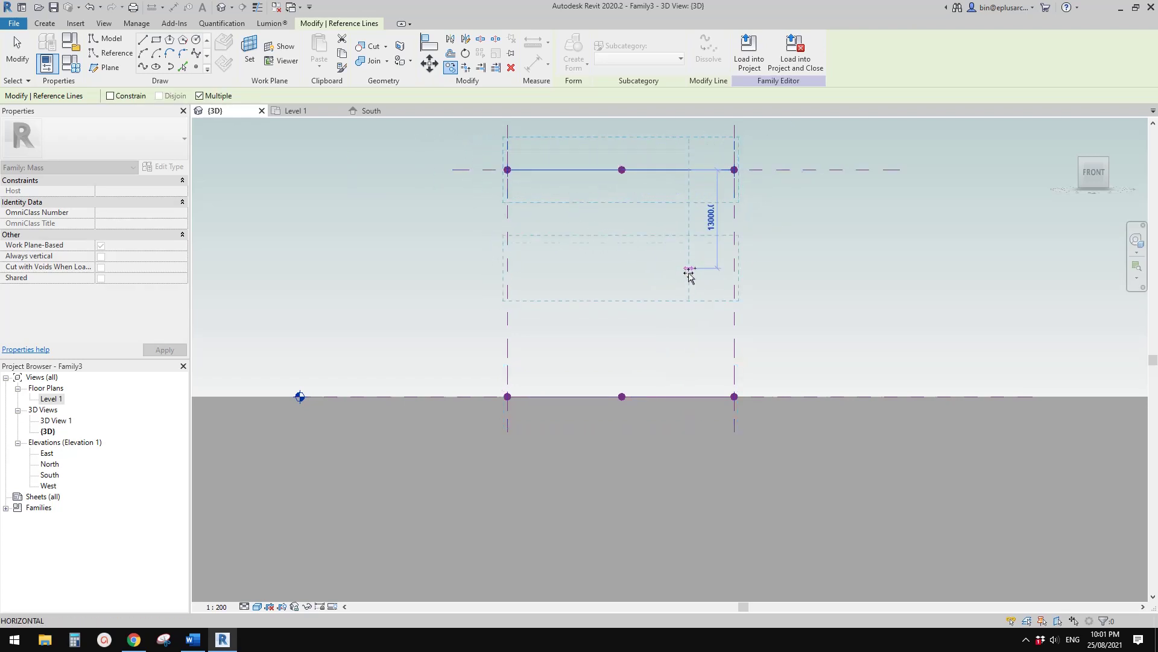
{"action": "left_click", "coordinate": [690, 283]}
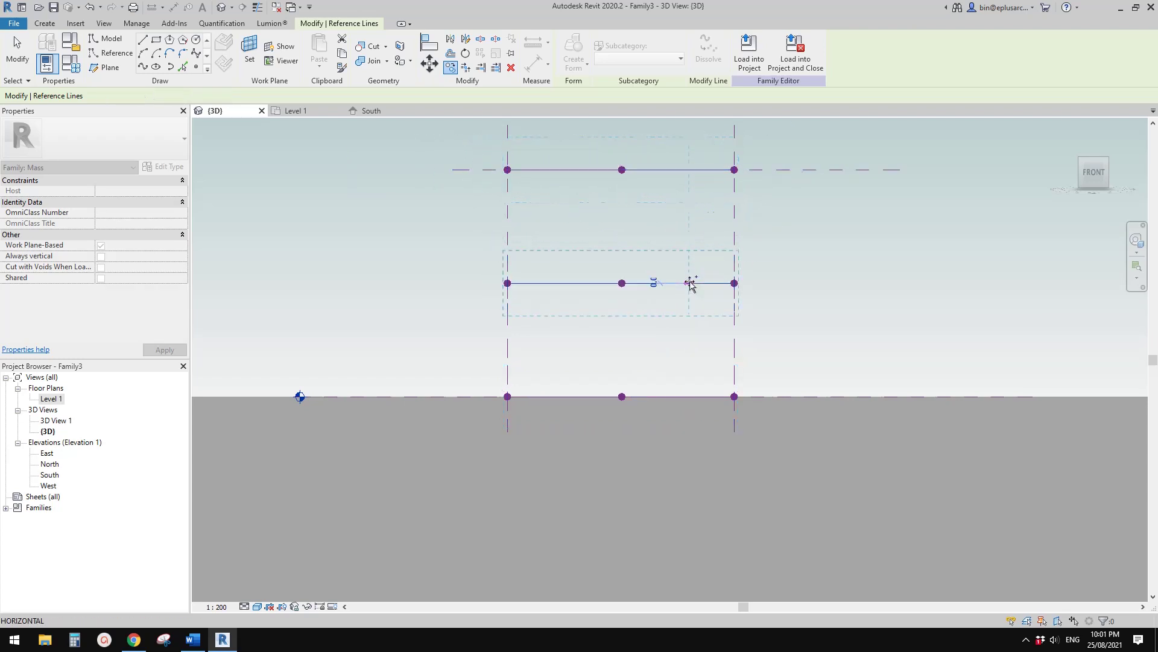
{"action": "key", "text": "Escape"}
{"action": "key", "text": "Escape"}
- Select the three stacked spline reference lines and, in the right view, copy them 20000 toward the front
{"action": "middle_click_drag", "start_coordinate": [724, 314], "coordinate": [692, 311], "text": "shift"}
{"action": "left_click", "coordinate": [676, 299]}
{"action": "left_click", "coordinate": [674, 412], "text": "ctrl"}
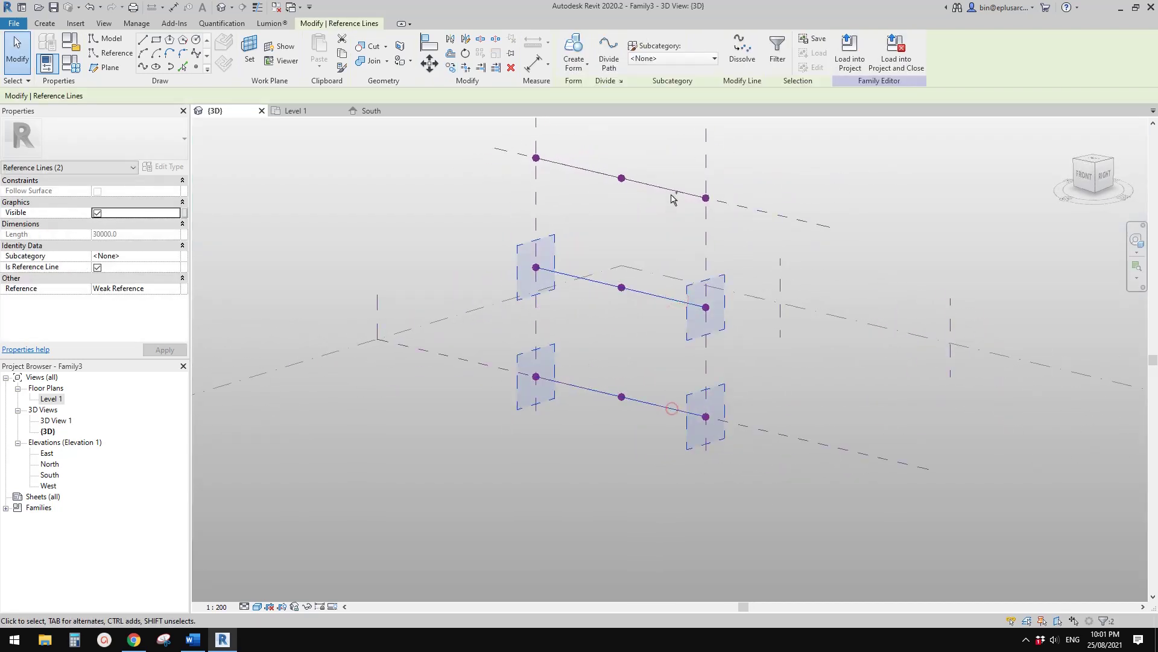
{"action": "left_click", "coordinate": [670, 191], "text": "ctrl"}
{"action": "left_click", "coordinate": [1105, 182]}
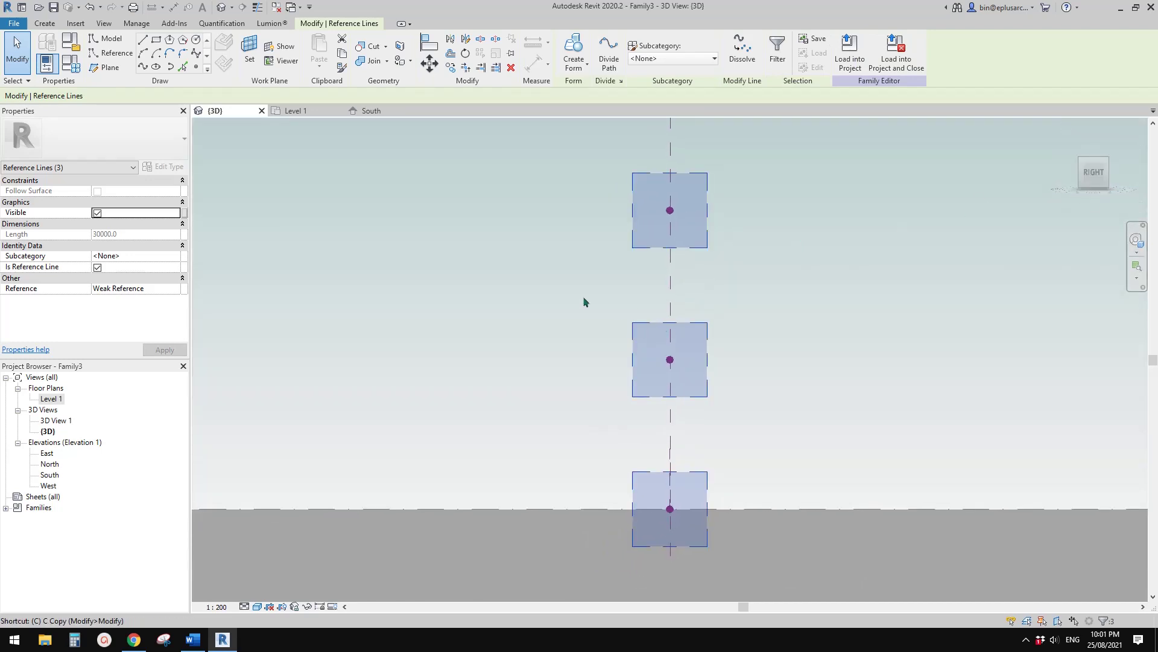
{"action": "key", "text": "c"}
{"action": "left_click", "coordinate": [604, 283]}
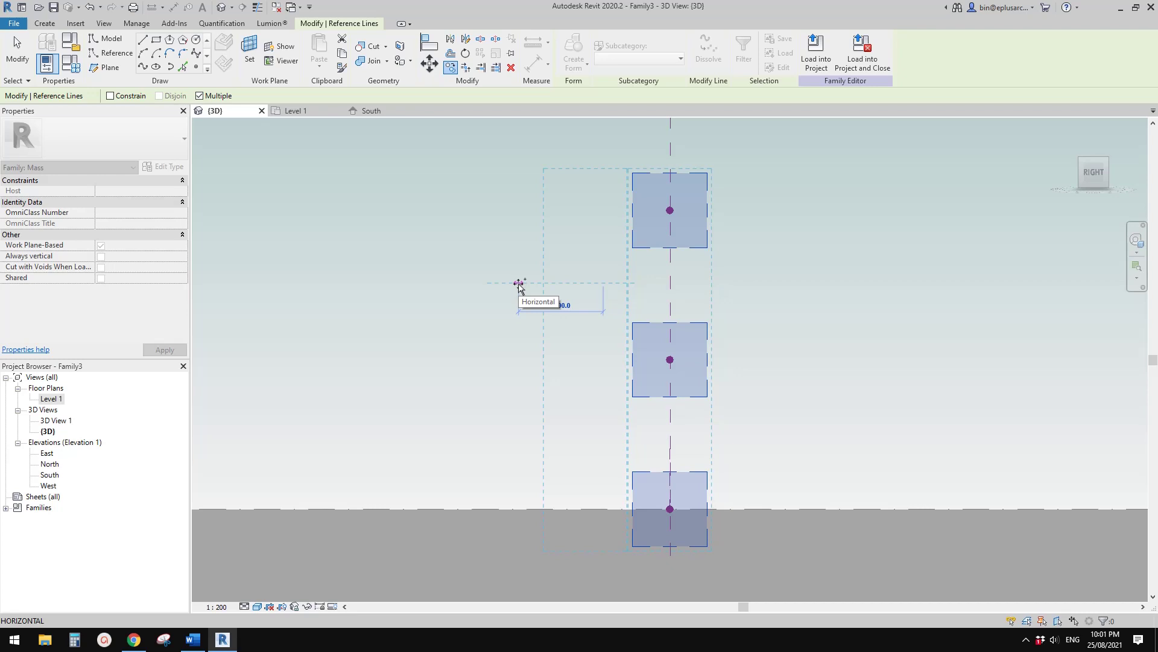
{"action": "type", "text": "2000"}
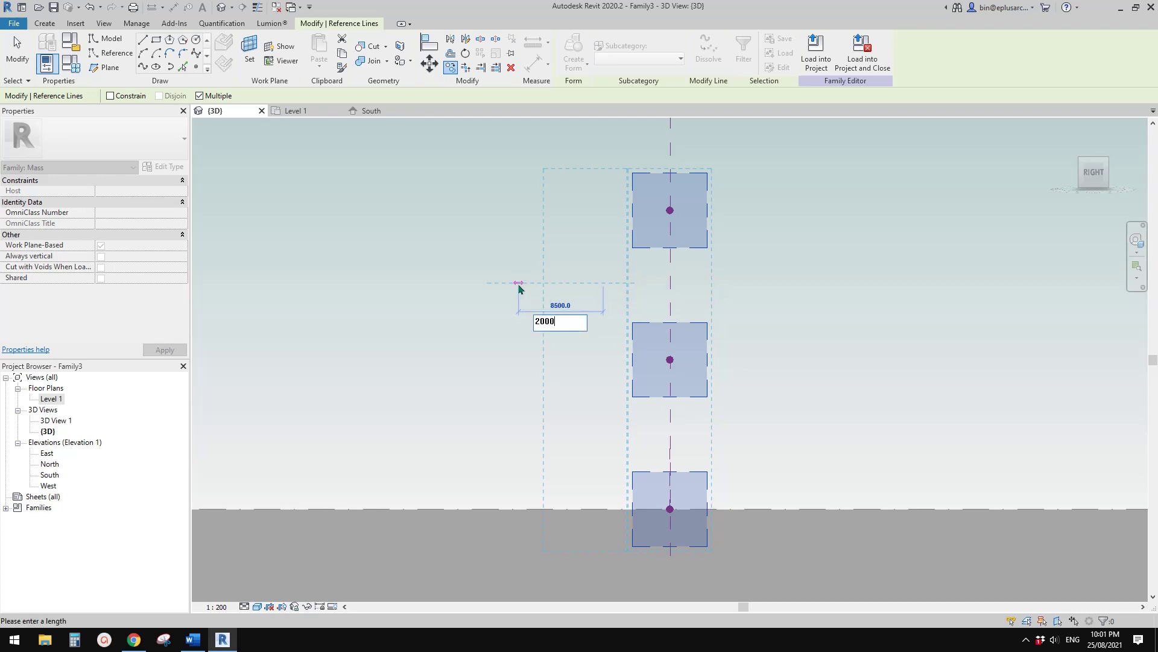
{"action": "type", "text": "0"}
{"action": "key", "text": "Return"}
{"action": "key", "text": "Escape"}
{"action": "key", "text": "Escape"}
- Create a surface form from the three original reference lines lying on the centre plane
{"action": "mouse_move", "coordinate": [519, 283]}
{"action": "middle_mouse_down", "text": "shift"}
{"action": "mouse_move", "coordinate": [558, 344]}
{"action": "mouse_move", "coordinate": [613, 300]}
{"action": "mouse_move", "coordinate": [525, 305]}
{"action": "middle_mouse_up", "text": "shift"}
{"action": "middle_click_drag", "start_coordinate": [595, 382], "coordinate": [597, 387]}
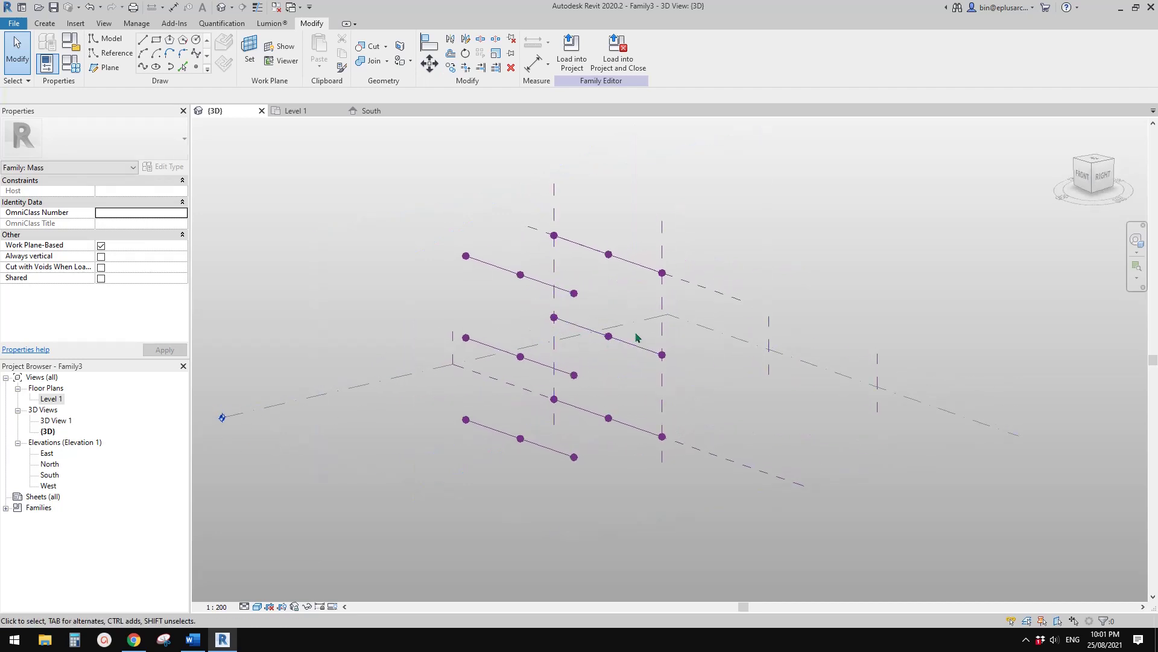
{"action": "left_click", "coordinate": [637, 266]}
{"action": "left_click", "coordinate": [640, 345], "text": "ctrl"}
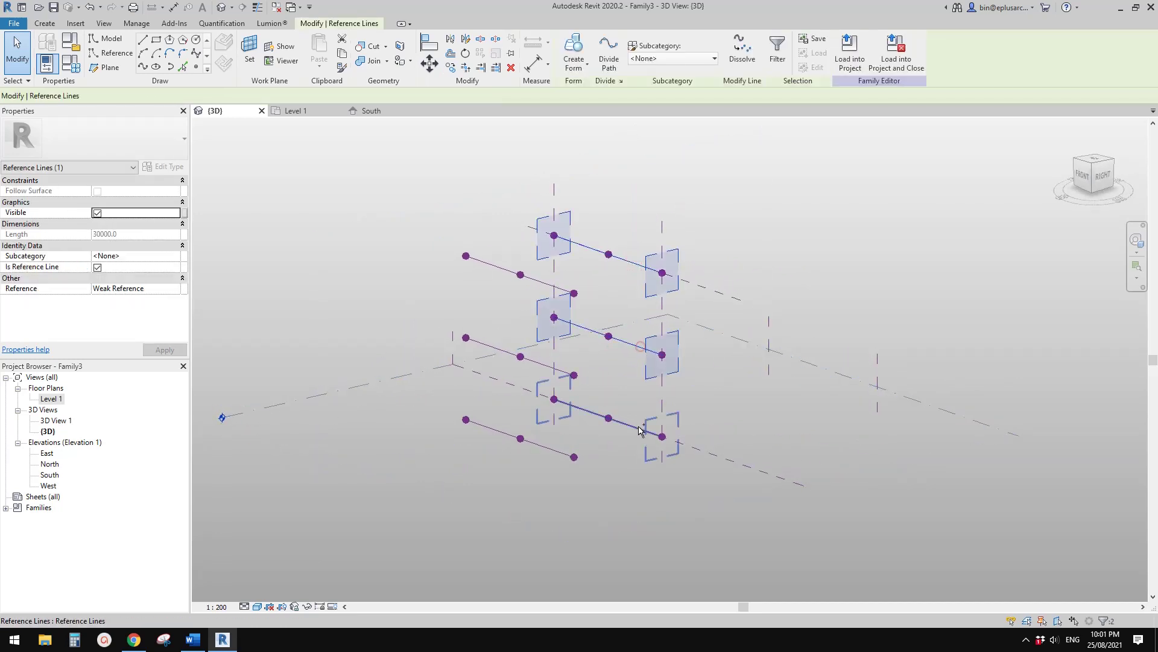
{"action": "left_click", "coordinate": [638, 426], "text": "ctrl"}
{"action": "middle_click_drag", "start_coordinate": [715, 358], "coordinate": [710, 367]}
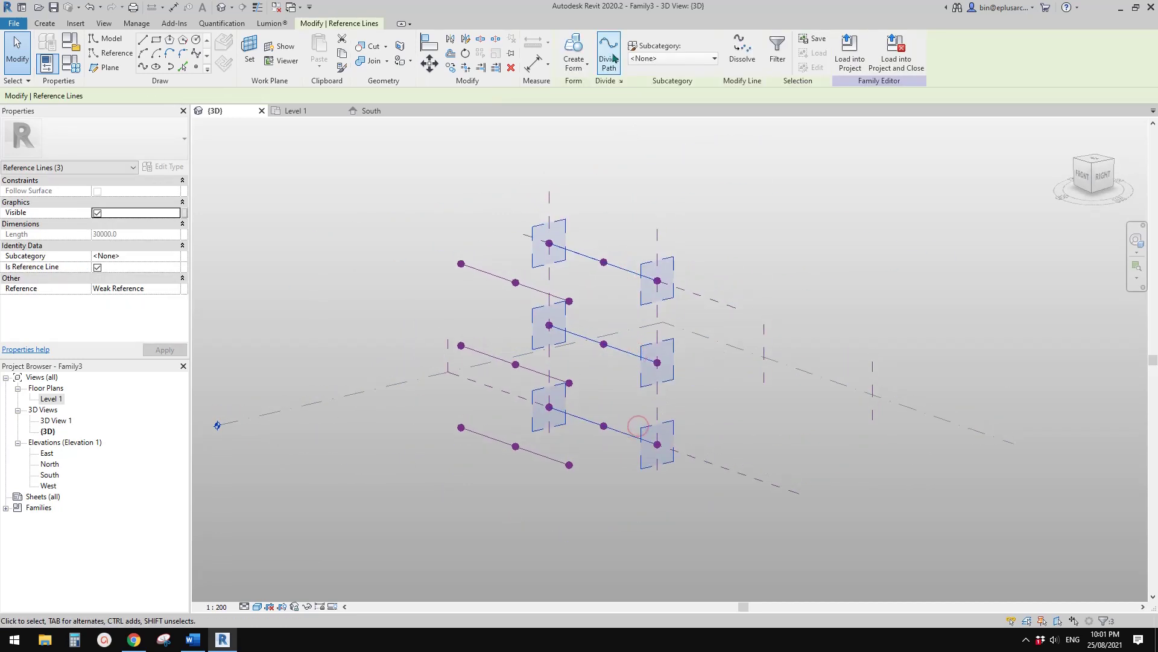
{"action": "left_click", "coordinate": [574, 51]}
{"action": "key", "text": "Escape"}
- Create a second surface form from the three copied reference lines at the front
{"action": "middle_click_drag", "start_coordinate": [668, 305], "coordinate": [626, 319], "text": "shift"}
{"action": "left_click", "coordinate": [506, 281]}
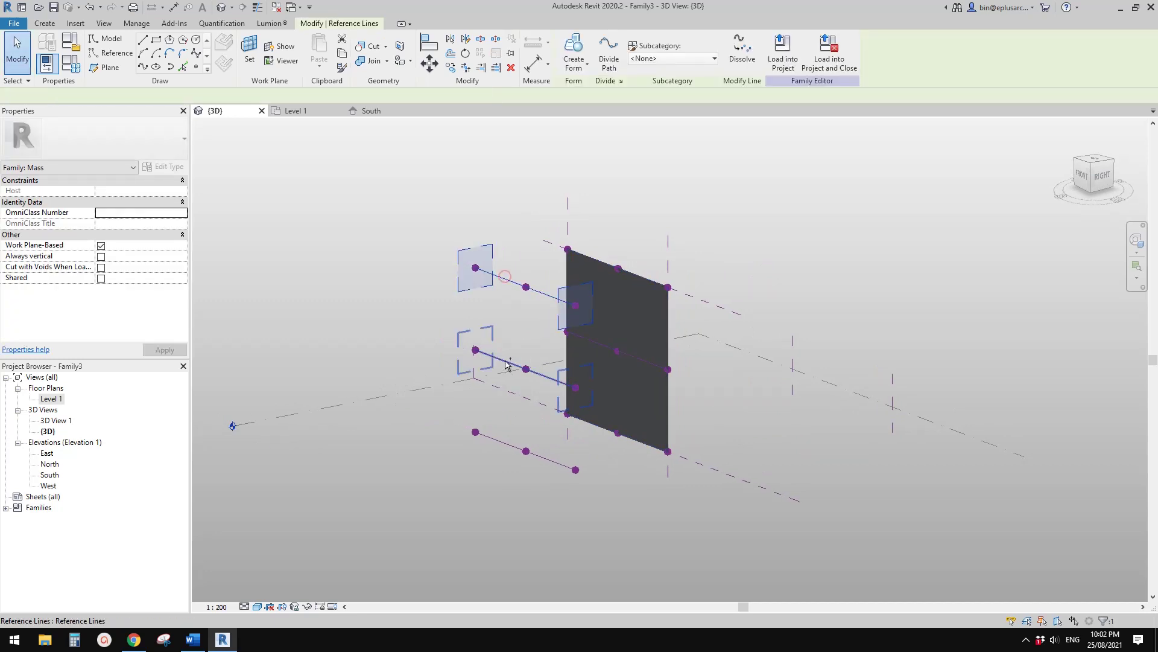
{"action": "left_click", "coordinate": [505, 359], "text": "ctrl"}
{"action": "left_click", "coordinate": [505, 443], "text": "ctrl"}
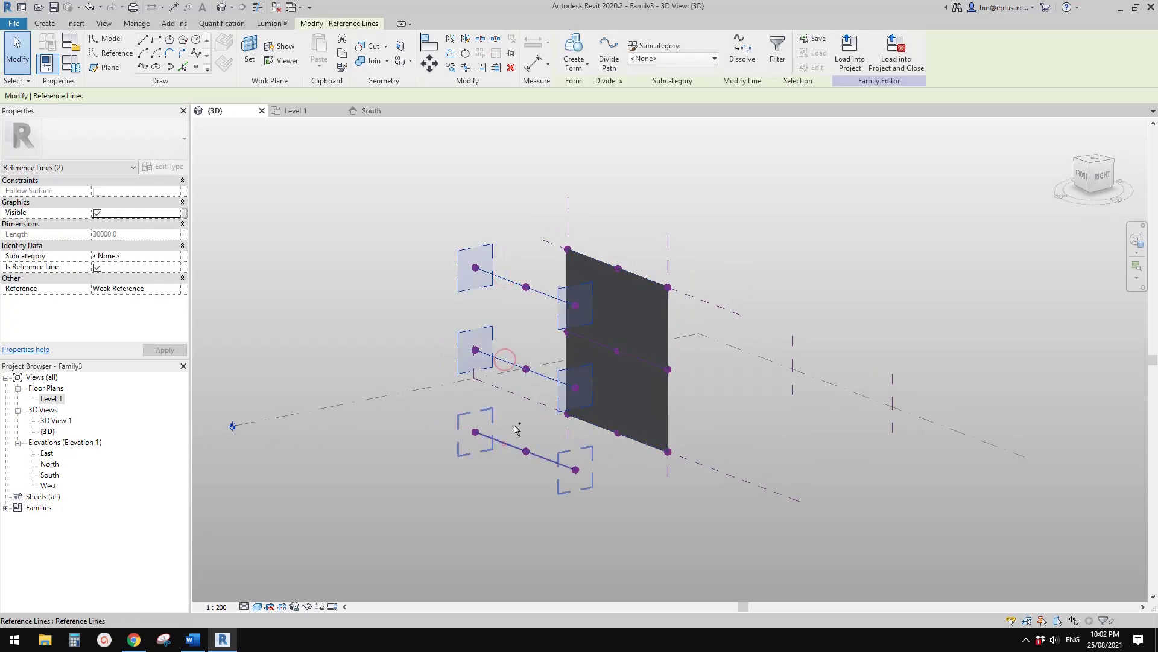
{"action": "left_click", "coordinate": [576, 45]}
- Move the midpoint of the front surface's top spline toward the rear surface to curve the upper edge
{"action": "middle_click_drag", "start_coordinate": [543, 272], "coordinate": [519, 265], "text": "shift"}
{"action": "scroll", "coordinate": [460, 245], "scroll_direction": "up", "scroll_amount": 3}
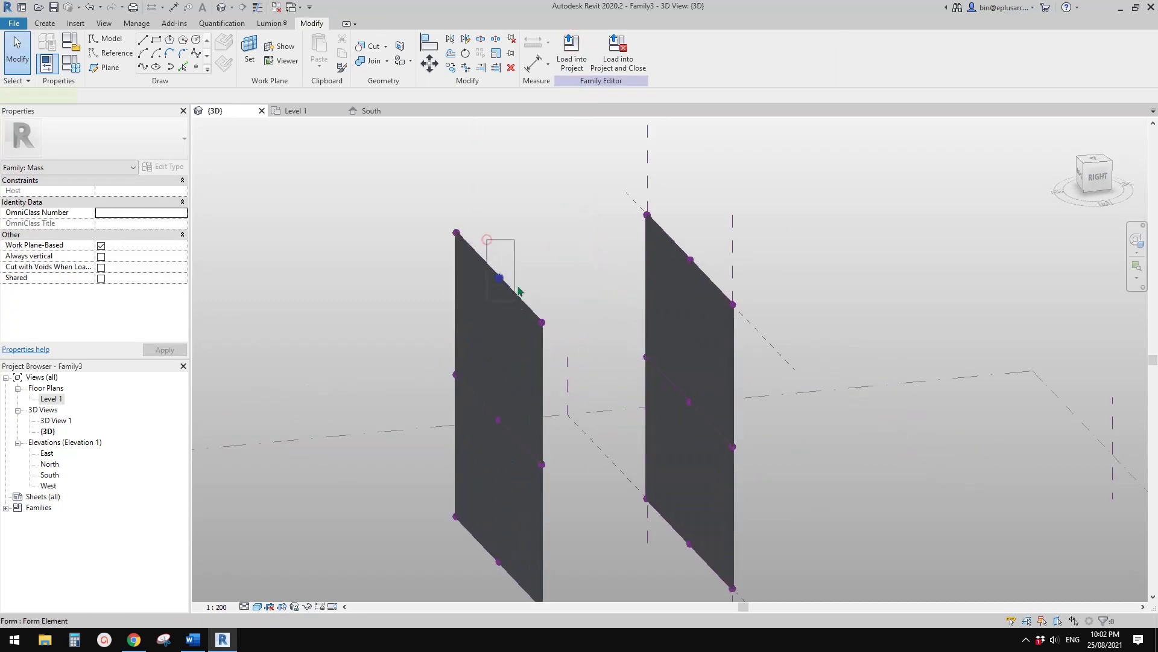
{"action": "left_click_drag", "start_coordinate": [517, 292], "coordinate": [516, 296]}
{"action": "middle_click_drag", "start_coordinate": [505, 288], "coordinate": [519, 283], "text": "shift"}
{"action": "left_click_drag", "start_coordinate": [520, 275], "coordinate": [544, 272]}
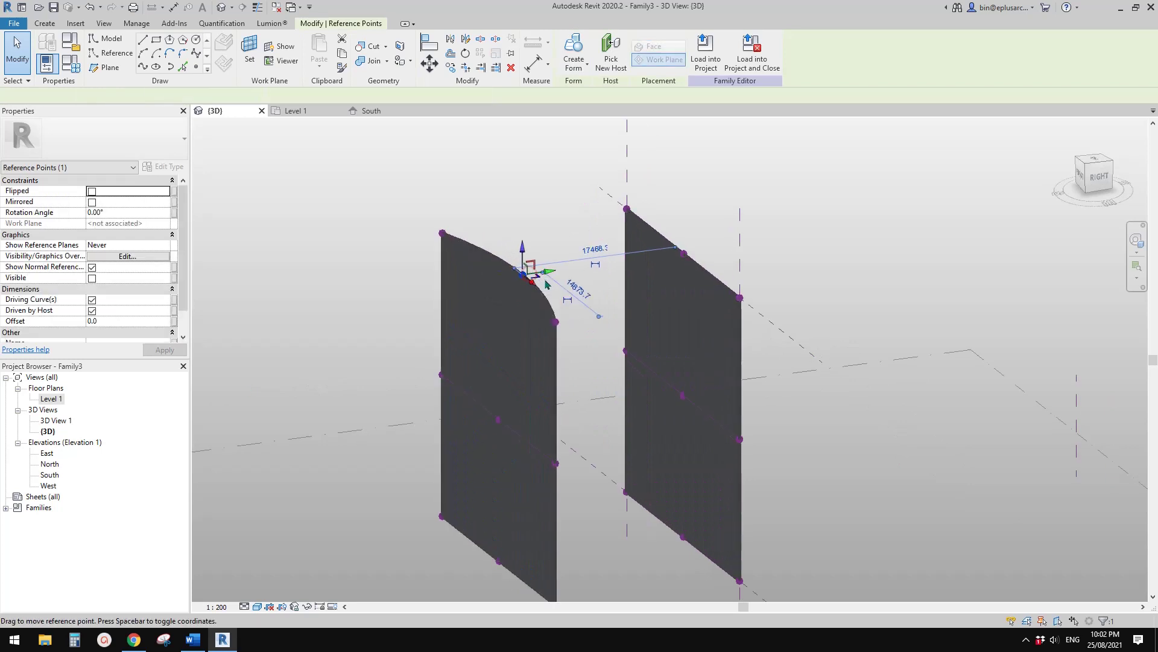
{"action": "key", "text": "Escape"}
- Pull the front surface's middle spline into a curve, with its midpoint toward the front and one end point toward the rear
{"action": "left_click", "coordinate": [500, 419]}
{"action": "middle_click_drag", "start_coordinate": [500, 428], "coordinate": [651, 424], "text": "shift"}
{"action": "key", "text": "Escape"}
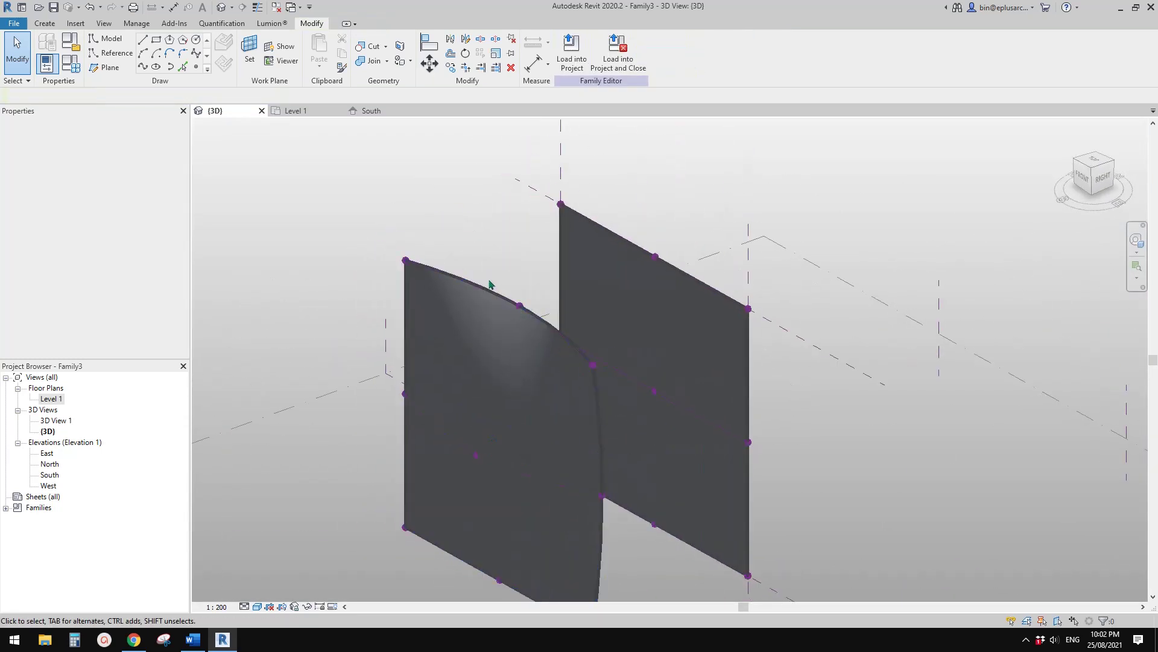
- Temporarily hide the curved front surface so that its spline reference lines are accessible
{"action": "middle_click_drag", "start_coordinate": [459, 283], "coordinate": [464, 290], "text": "shift"}
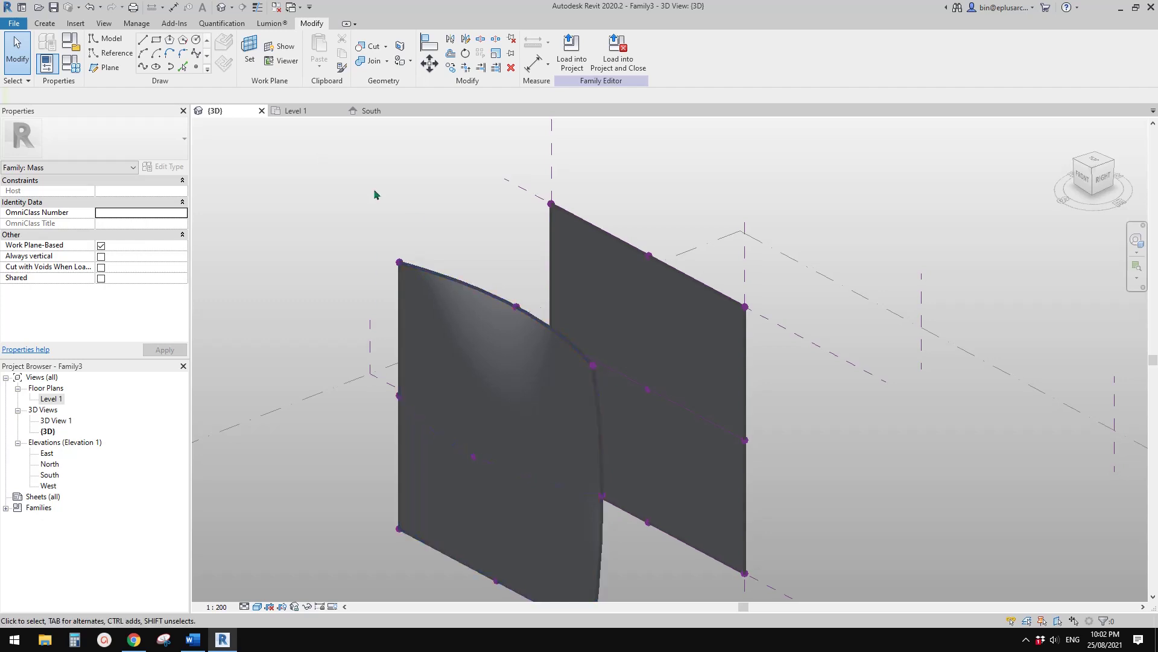
{"action": "left_click", "coordinate": [457, 335]}
{"action": "key", "text": "h"}
{"action": "key", "text": "h"}
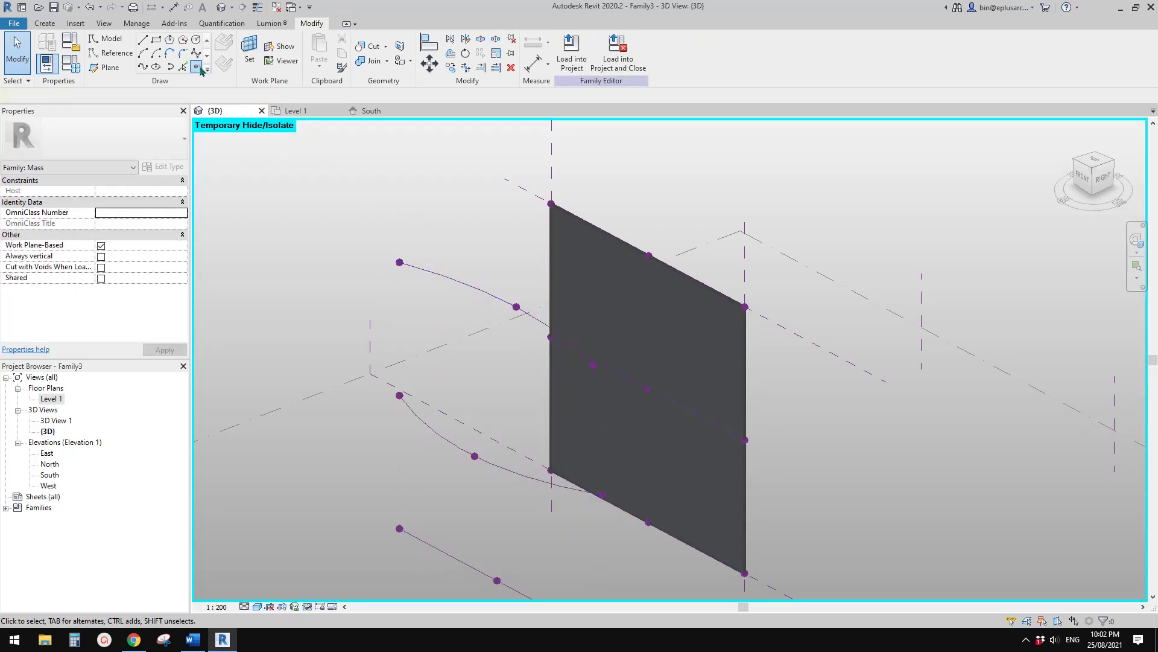
- Place a reference point on the top front spline between its first end point and midpoint, and make it a driving point
{"action": "left_click", "coordinate": [200, 67]}
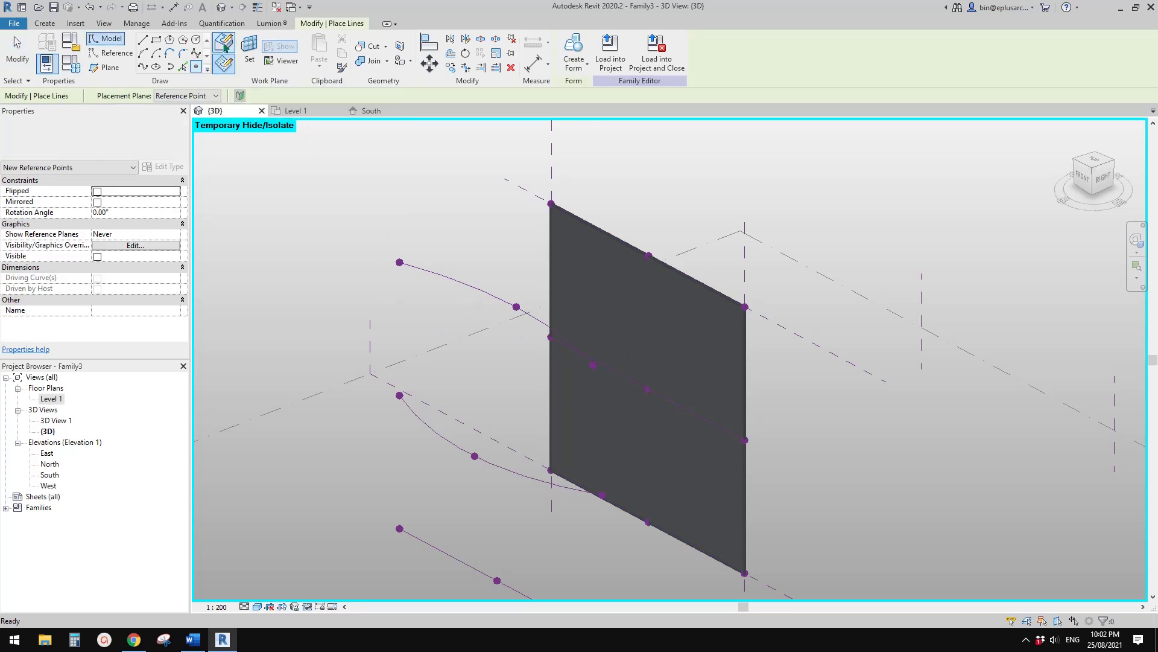
{"action": "left_click", "coordinate": [470, 285]}
{"action": "key", "text": "Escape"}
{"action": "key", "text": "Escape"}
{"action": "left_click", "coordinate": [470, 286]}
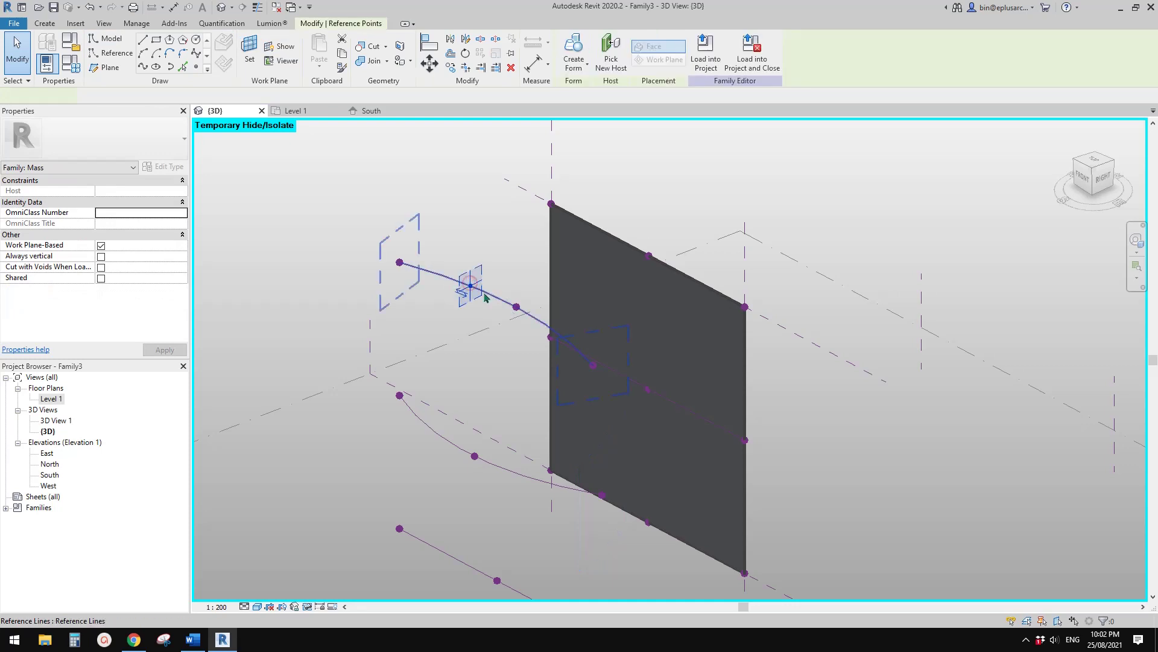
{"action": "middle_click_drag", "start_coordinate": [470, 286], "coordinate": [450, 313], "text": "shift"}
{"action": "left_click", "coordinate": [402, 97]}
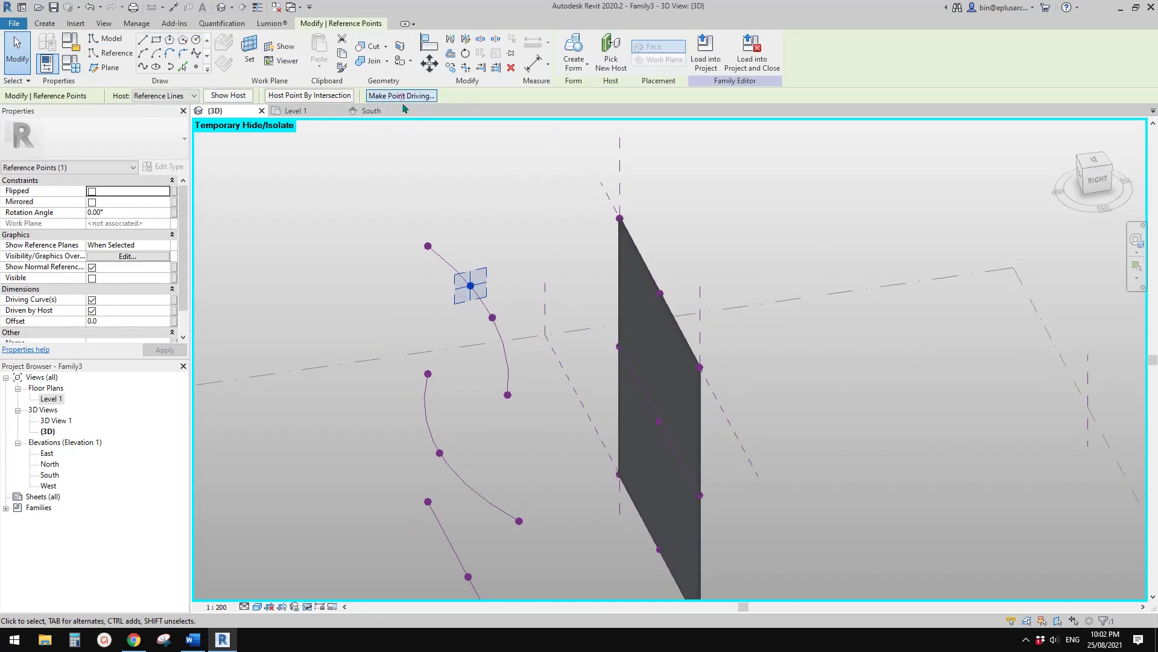
- Shift the new driving point and the top spline's original midpoint toward the front, the latter to about 18600 from the rear surface
{"action": "middle_click_drag", "start_coordinate": [518, 294], "coordinate": [476, 285], "text": "shift"}
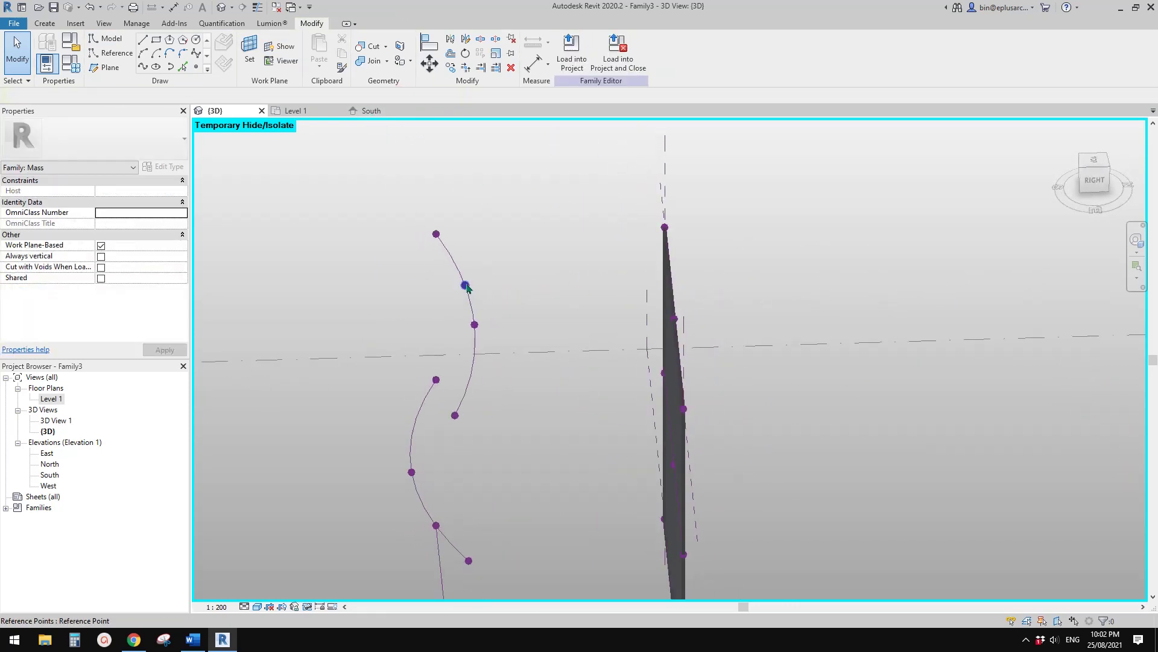
{"action": "left_click_drag", "start_coordinate": [493, 284], "coordinate": [473, 285]}
{"action": "middle_click_drag", "start_coordinate": [477, 291], "coordinate": [513, 323], "text": "shift"}
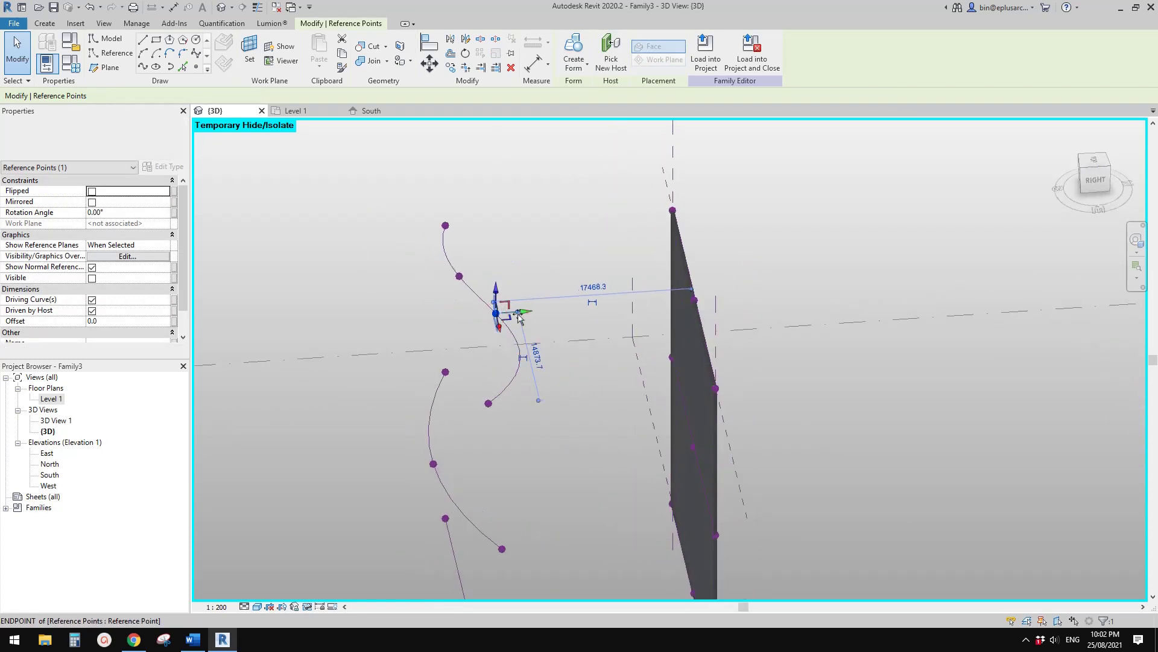
{"action": "left_click_drag", "start_coordinate": [511, 316], "coordinate": [511, 316]}
{"action": "middle_click_drag", "start_coordinate": [430, 454], "coordinate": [453, 398]}
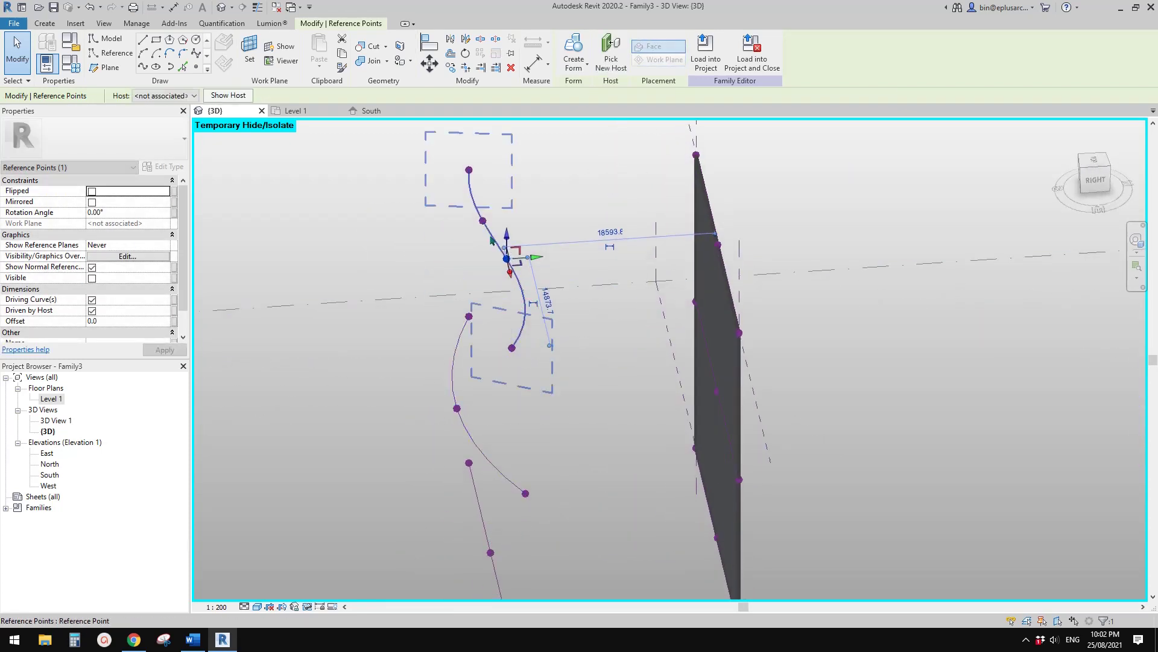
{"action": "middle_click_drag", "start_coordinate": [483, 219], "coordinate": [641, 120], "text": "shift"}
{"action": "scroll", "coordinate": [584, 163], "scroll_direction": "down", "scroll_amount": 1}
{"action": "left_click", "coordinate": [584, 210]}
- Reset the temporary hide so the curved front surface is shown again
{"action": "middle_click_drag", "start_coordinate": [584, 209], "coordinate": [560, 209]}
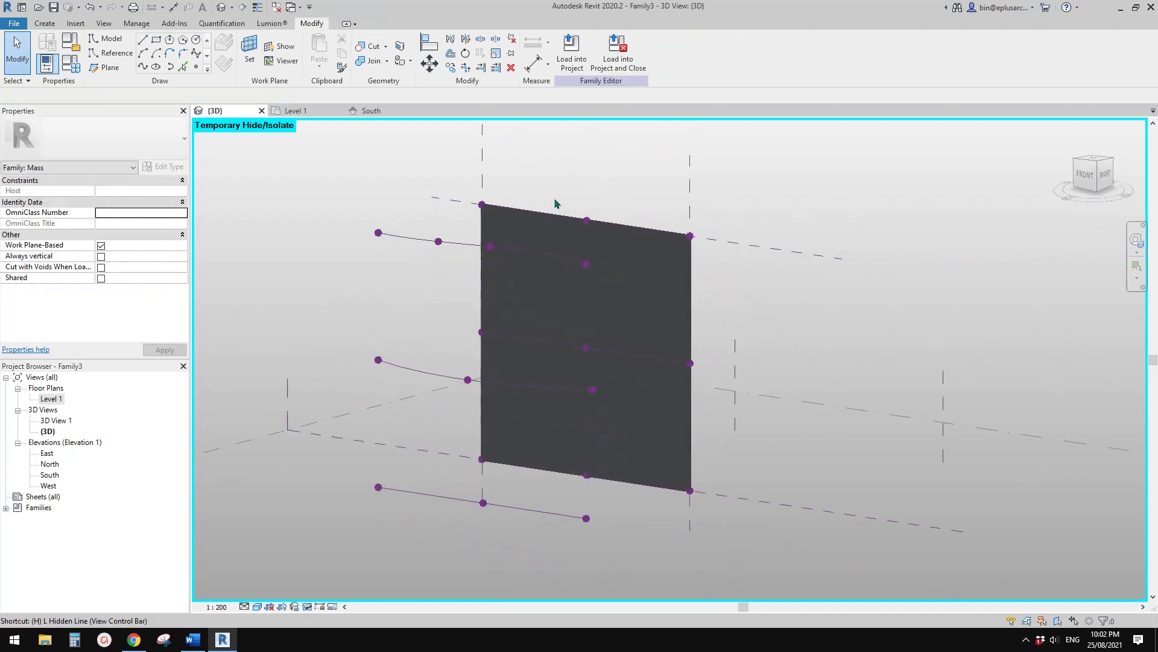
{"action": "key", "text": "r"}
{"action": "scroll", "coordinate": [610, 220], "scroll_direction": "down", "scroll_amount": 1}
{"action": "middle_click_drag", "start_coordinate": [645, 238], "coordinate": [573, 364], "text": "shift"}
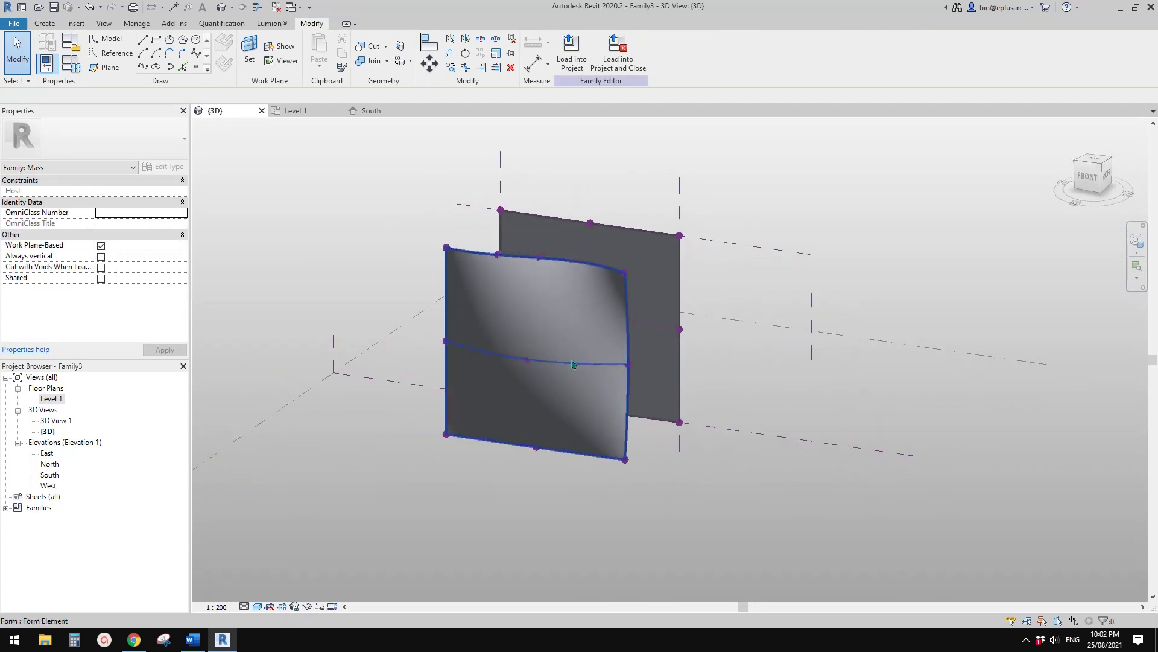
- Divide the flat rear surface with the Divide Surface tool, keeping the 10 by 10 UV grid
{"action": "middle_click_drag", "start_coordinate": [557, 287], "coordinate": [392, 361], "text": "shift"}
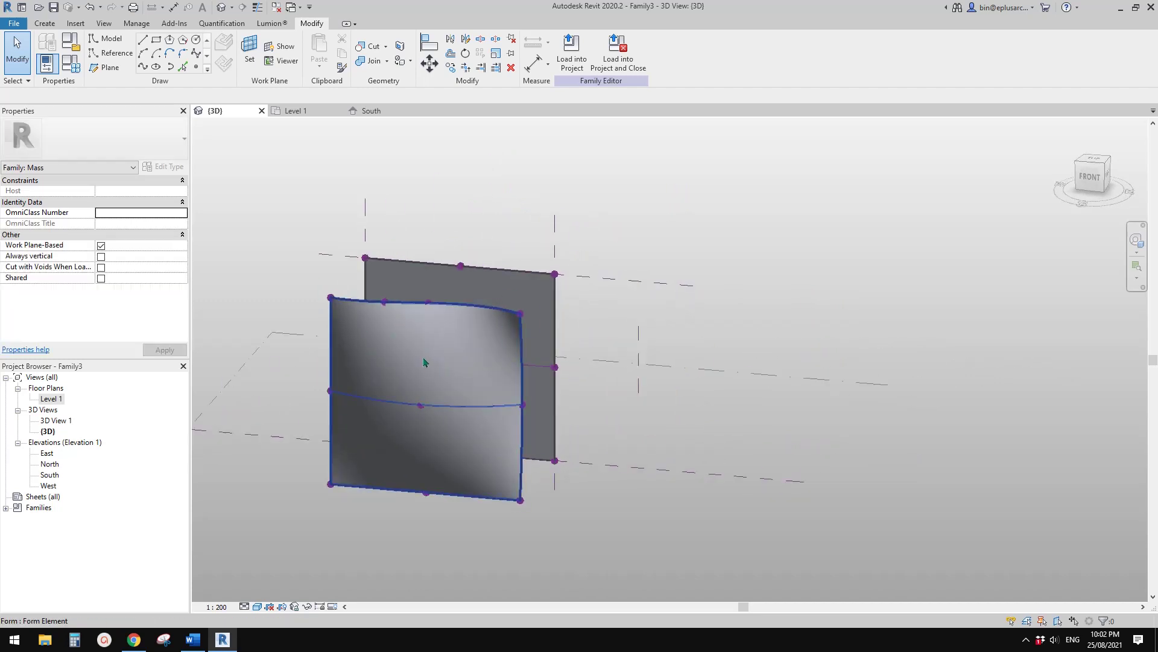
{"action": "middle_click_drag", "start_coordinate": [435, 400], "coordinate": [522, 332], "text": "shift"}
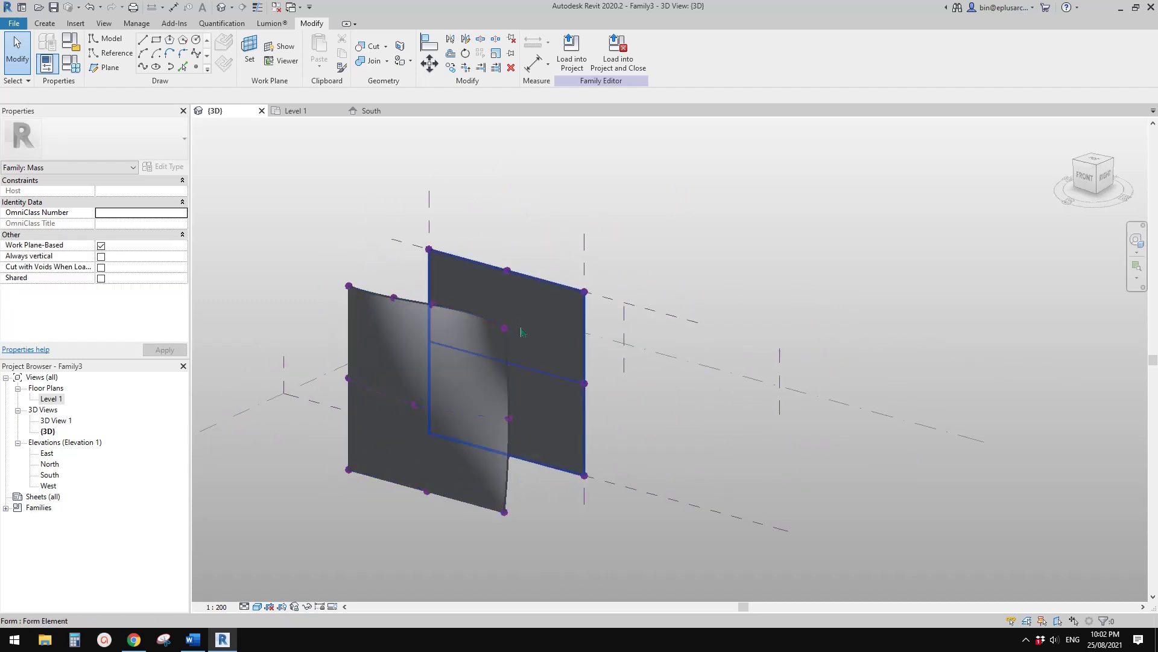
{"action": "left_click", "coordinate": [547, 319]}
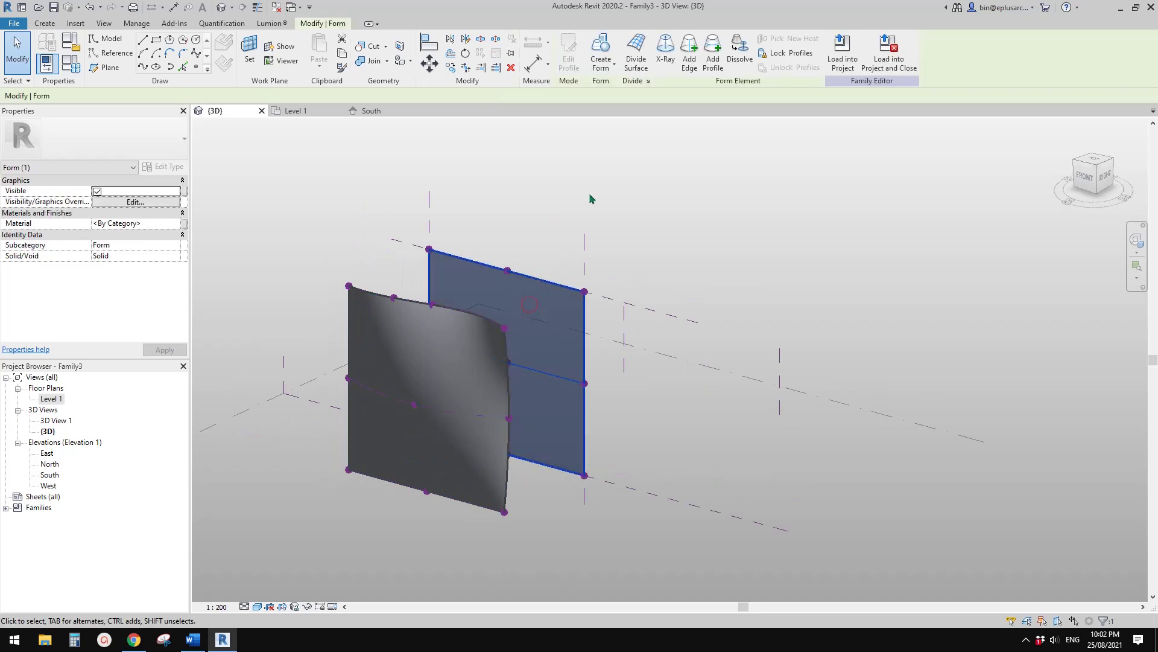
{"action": "left_click", "coordinate": [637, 54]}
{"action": "middle_click_drag", "start_coordinate": [582, 258], "coordinate": [555, 272], "text": "shift"}
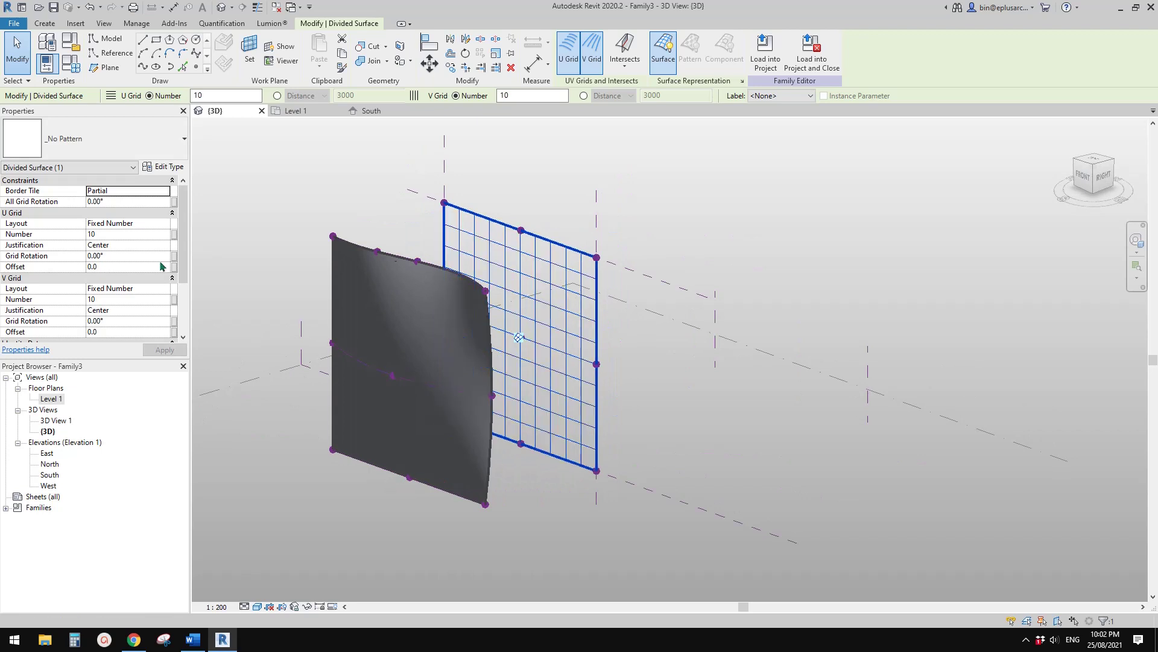
{"action": "scroll", "coordinate": [537, 192], "scroll_direction": "up", "scroll_amount": 1}
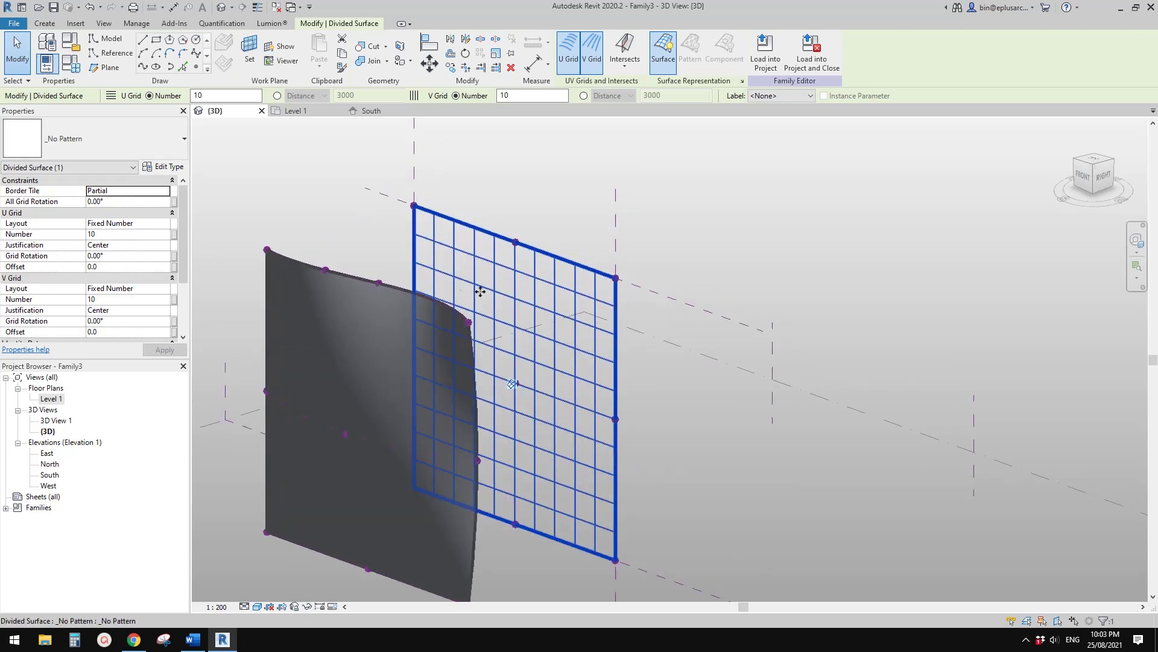
{"action": "middle_click_drag", "start_coordinate": [481, 289], "coordinate": [501, 289], "text": "shift"}
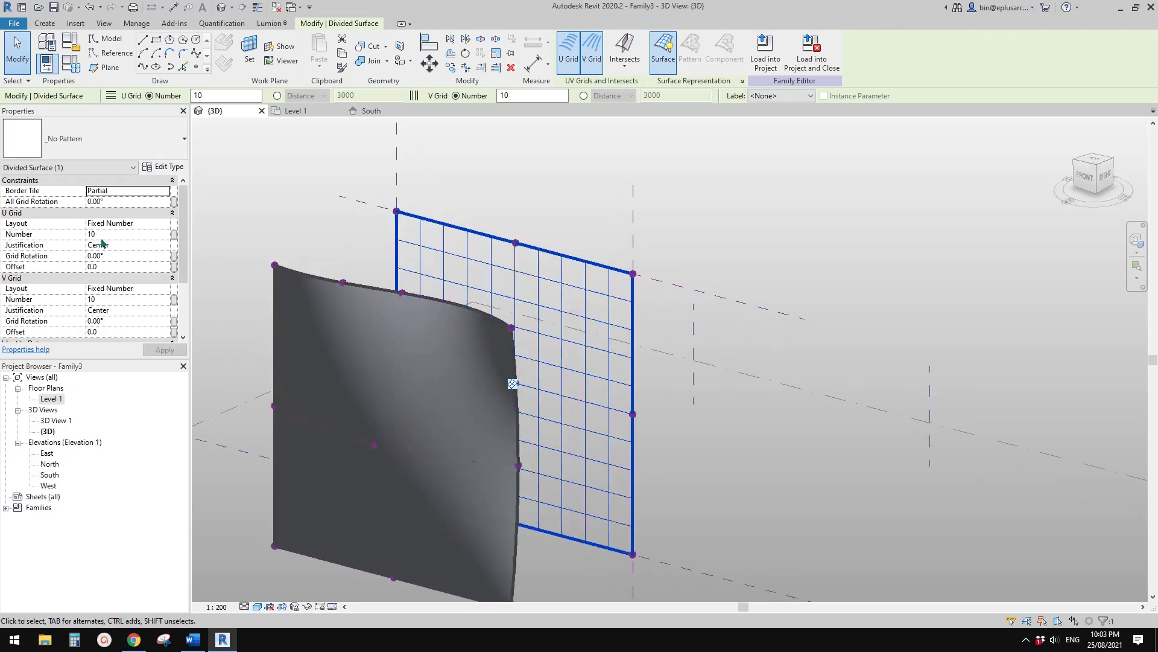
- Divide the curved front surface into a UV grid with the Divide Surface tool
{"action": "middle_click_drag", "start_coordinate": [615, 327], "coordinate": [652, 320]}
{"action": "scroll", "coordinate": [650, 284], "scroll_direction": "down", "scroll_amount": 1}
{"action": "left_click", "coordinate": [390, 338]}
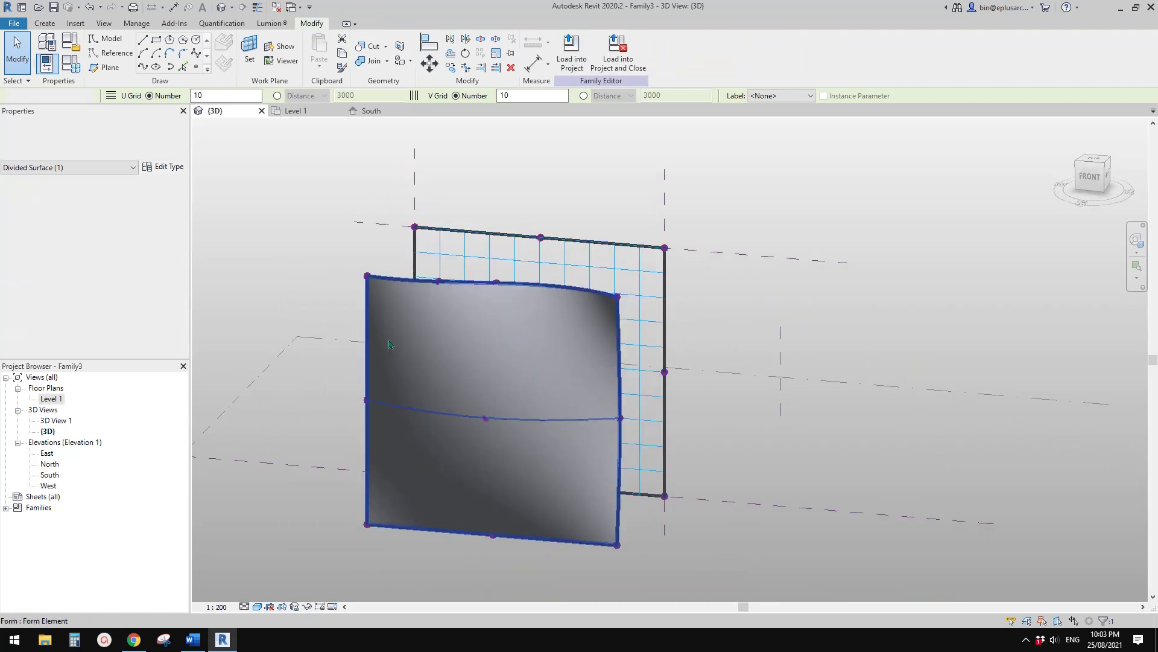
{"action": "middle_click_drag", "start_coordinate": [424, 359], "coordinate": [501, 300], "text": "shift"}
{"action": "left_click", "coordinate": [639, 53]}
{"action": "mouse_move", "coordinate": [375, 314]}
{"action": "middle_mouse_down", "text": "shift"}
{"action": "mouse_move", "coordinate": [531, 316]}
{"action": "mouse_move", "coordinate": [280, 393]}
{"action": "middle_mouse_up", "text": "shift"}
- In the South elevation, select the curved divided surface and examine how its grid lines align with the flat surface's grid
{"action": "double_click", "coordinate": [55, 476]}
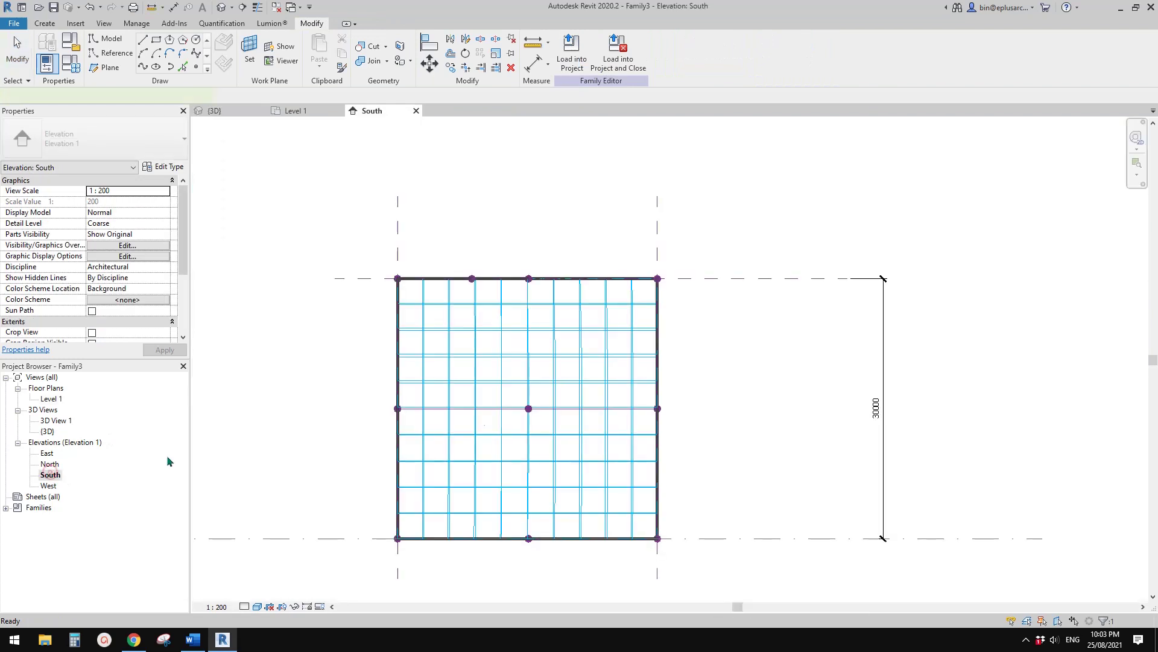
{"action": "left_click", "coordinate": [595, 468]}
{"action": "scroll", "coordinate": [605, 477], "scroll_direction": "up", "scroll_amount": 2}
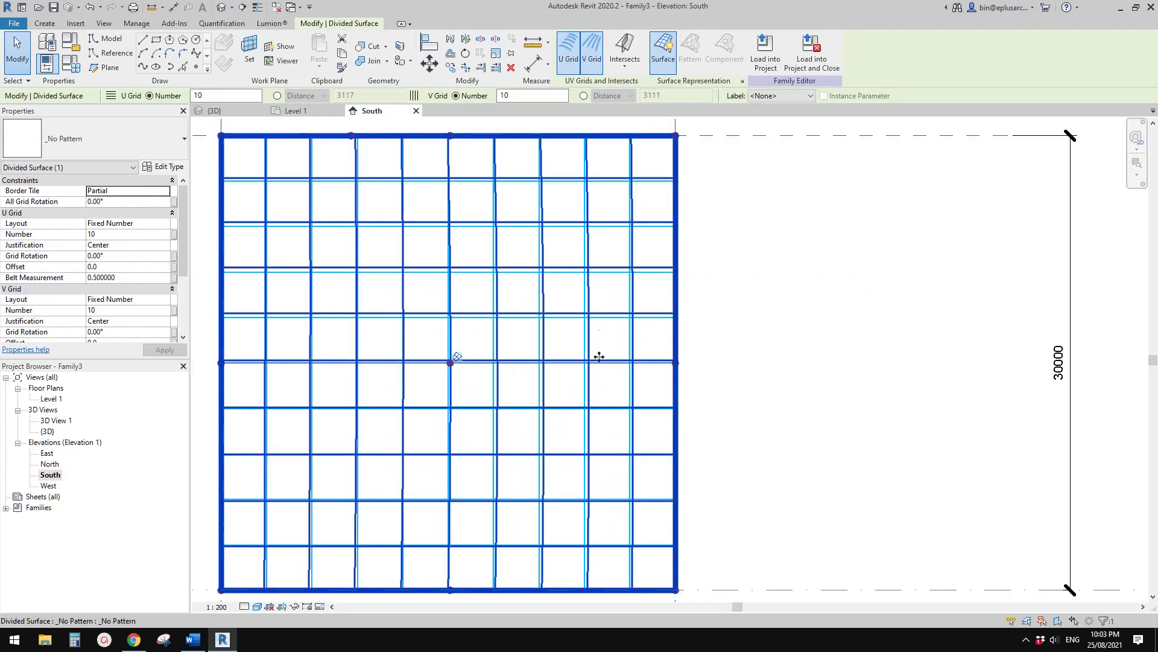
{"action": "middle_click_drag", "start_coordinate": [599, 357], "coordinate": [556, 505]}
{"action": "scroll", "coordinate": [547, 325], "scroll_direction": "down", "scroll_amount": 1}
{"action": "middle_click_drag", "start_coordinate": [387, 459], "coordinate": [589, 388]}
{"action": "scroll", "coordinate": [525, 404], "scroll_direction": "up", "scroll_amount": 2}
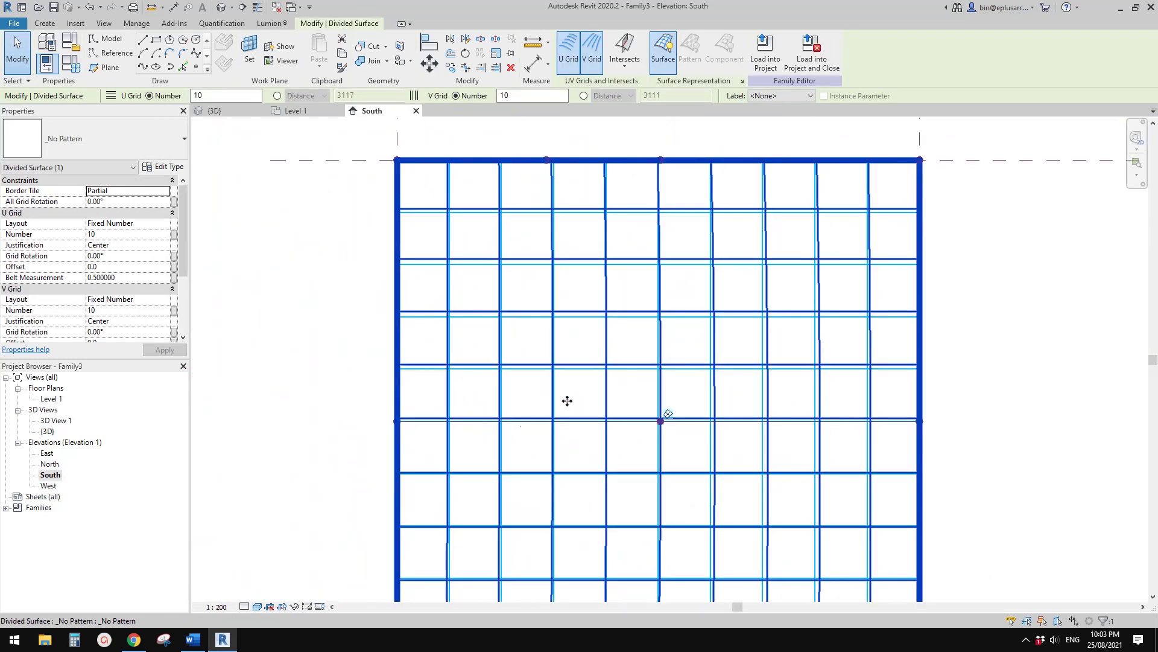
{"action": "scroll", "coordinate": [488, 546], "scroll_direction": "down", "scroll_amount": 1}
{"action": "middle_click_drag", "start_coordinate": [488, 546], "coordinate": [411, 447]}
{"action": "scroll", "coordinate": [411, 490], "scroll_direction": "up", "scroll_amount": 3}
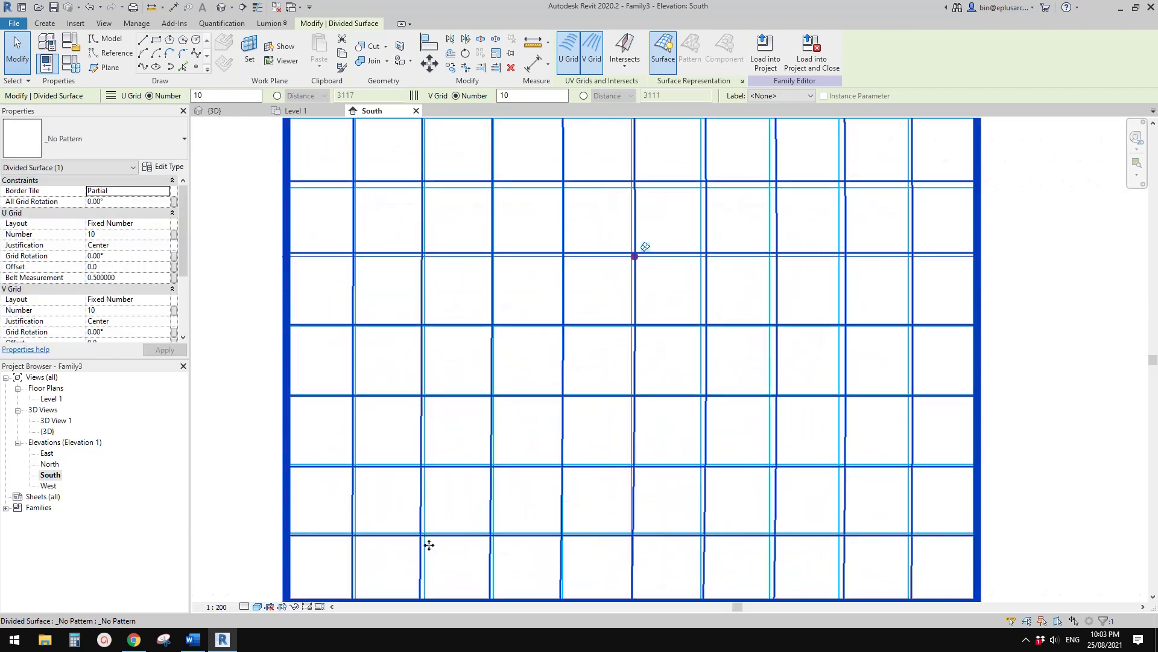
{"action": "scroll", "coordinate": [428, 545], "scroll_direction": "down", "scroll_amount": 2}
{"action": "middle_click_drag", "start_coordinate": [708, 329], "coordinate": [680, 316]}
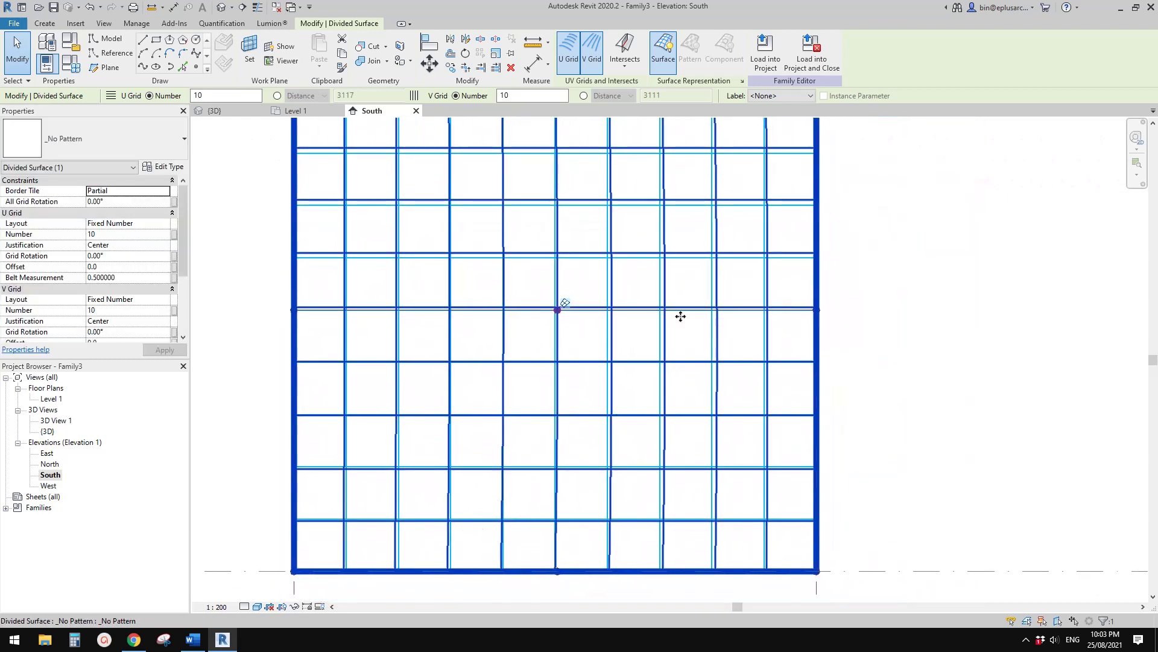
- Change the curved divided surface's U Grid layout to Fixed Distance
{"action": "left_click", "coordinate": [145, 223]}
{"action": "left_click", "coordinate": [163, 224]}
{"action": "left_click", "coordinate": [112, 244]}
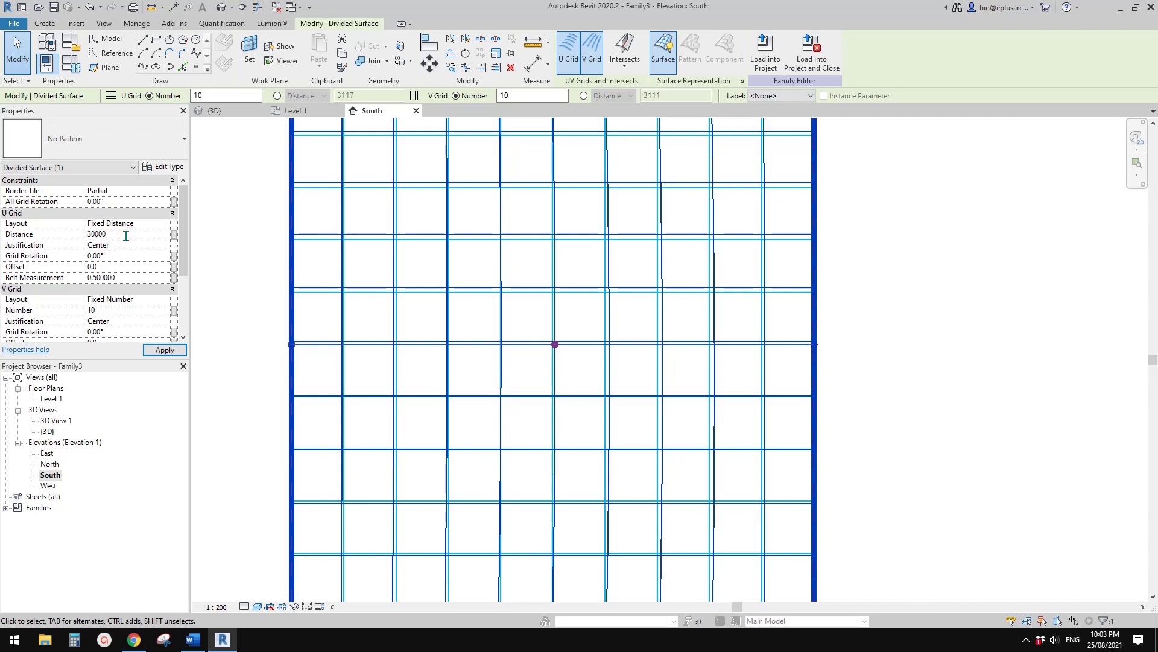
- Set the curved surface's U Grid distance to 3000 and its V Grid layout to Fixed Distance at 3000, and apply
{"action": "left_click", "coordinate": [164, 300]}
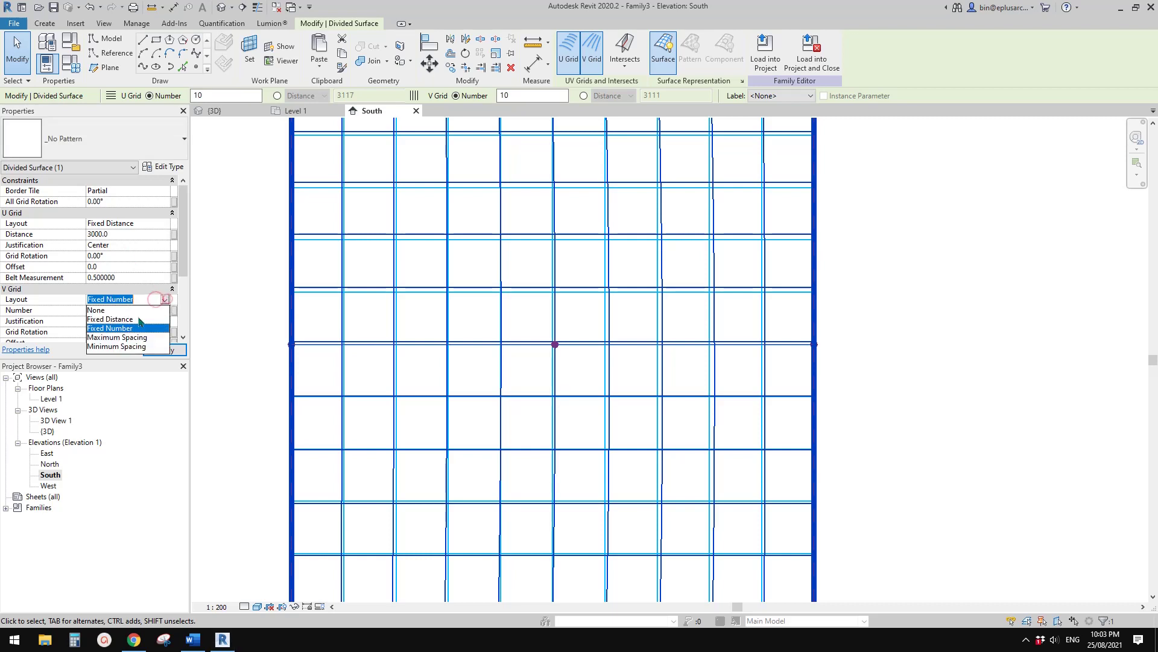
{"action": "left_click", "coordinate": [125, 320]}
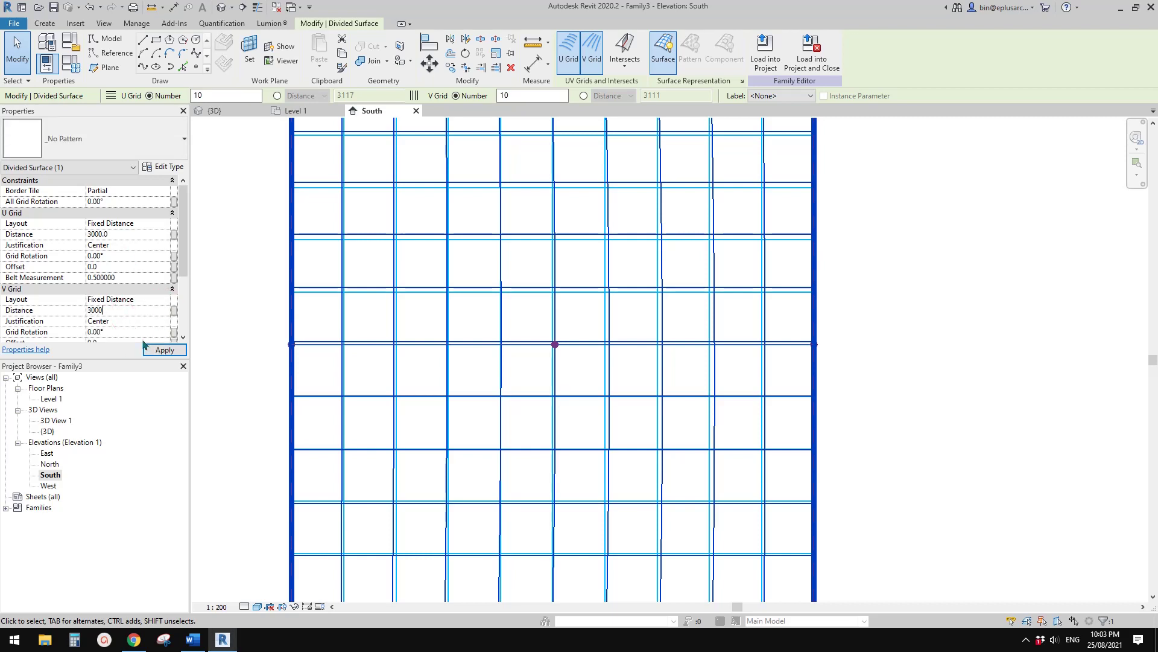
{"action": "left_click", "coordinate": [164, 350]}
- Examine how the curved surface's fixed-distance grid lines align with the flat surface's grid along the edges, and clear the selection
{"action": "scroll", "coordinate": [432, 287], "scroll_direction": "down", "scroll_amount": 2}
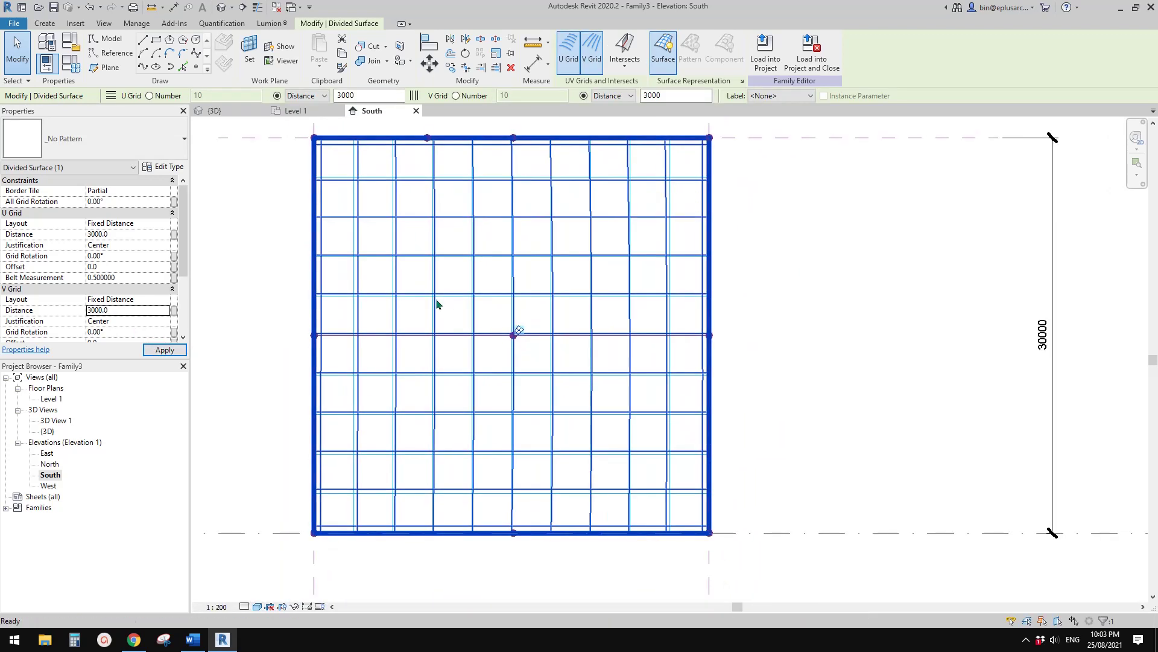
{"action": "scroll", "coordinate": [336, 326], "scroll_direction": "up", "scroll_amount": 1}
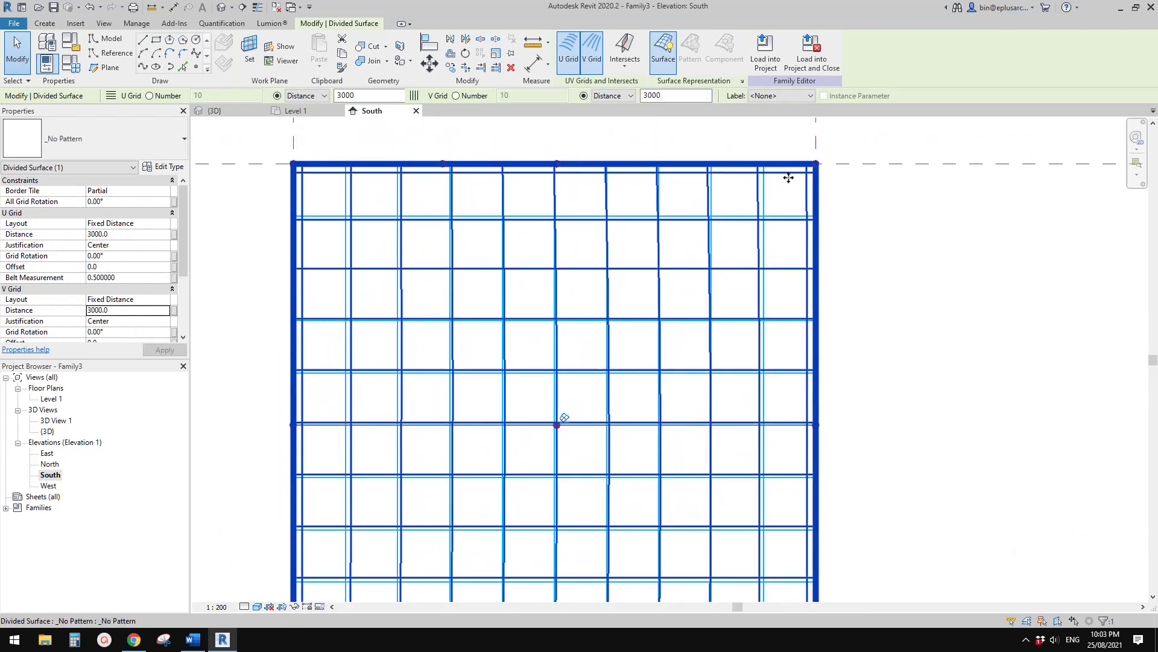
{"action": "scroll", "coordinate": [812, 364], "scroll_direction": "down", "scroll_amount": 1}
{"action": "middle_click_drag", "start_coordinate": [812, 361], "coordinate": [747, 195]}
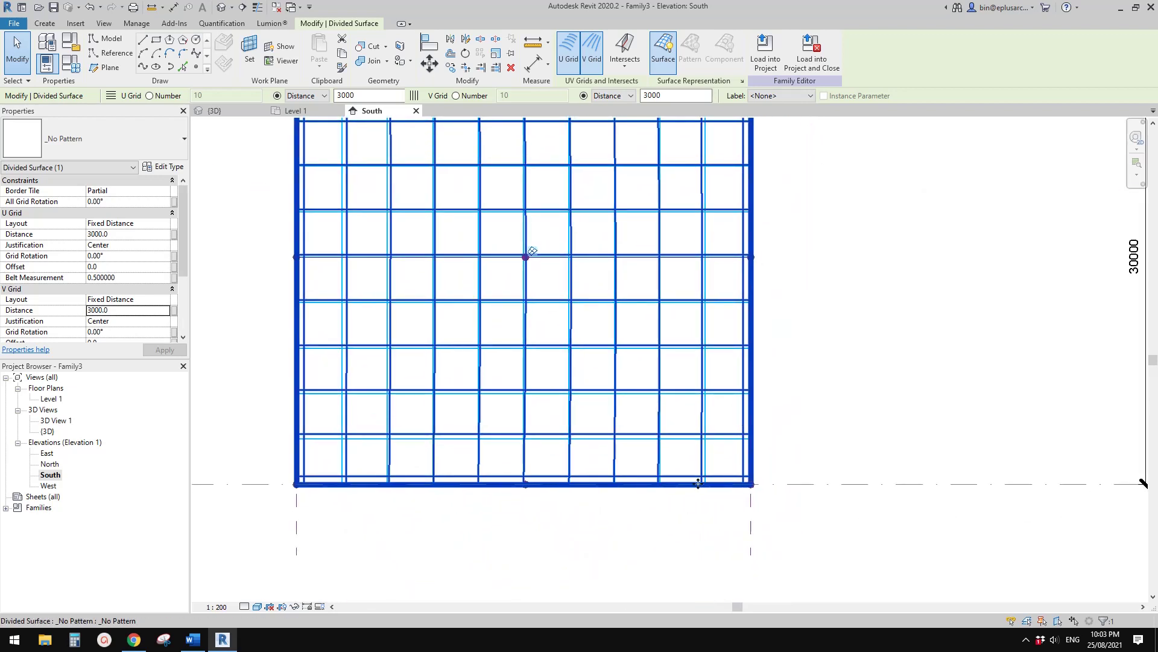
{"action": "middle_click_drag", "start_coordinate": [675, 477], "coordinate": [663, 486]}
{"action": "middle_click_drag", "start_coordinate": [292, 431], "coordinate": [296, 433]}
{"action": "key", "text": "Escape"}
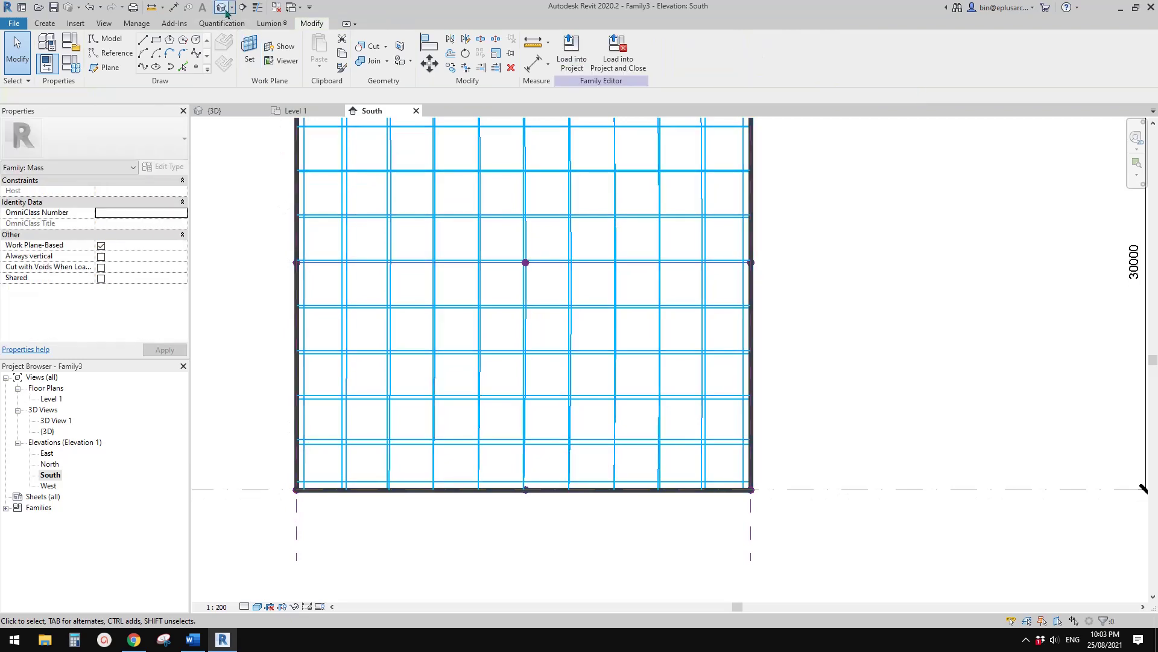
- In the 3D view, turn off both the U Grid and V Grid of the flat rear surface
{"action": "left_click", "coordinate": [222, 7]}
{"action": "middle_click_drag", "start_coordinate": [468, 324], "coordinate": [437, 353], "text": "shift"}
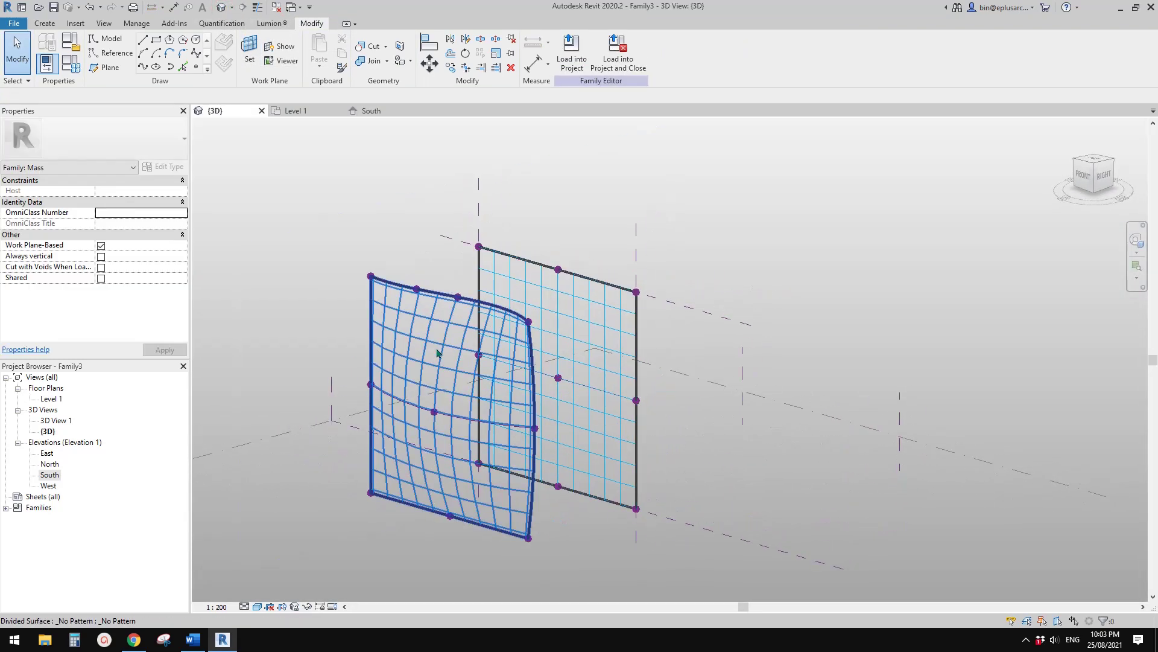
{"action": "left_click", "coordinate": [439, 339]}
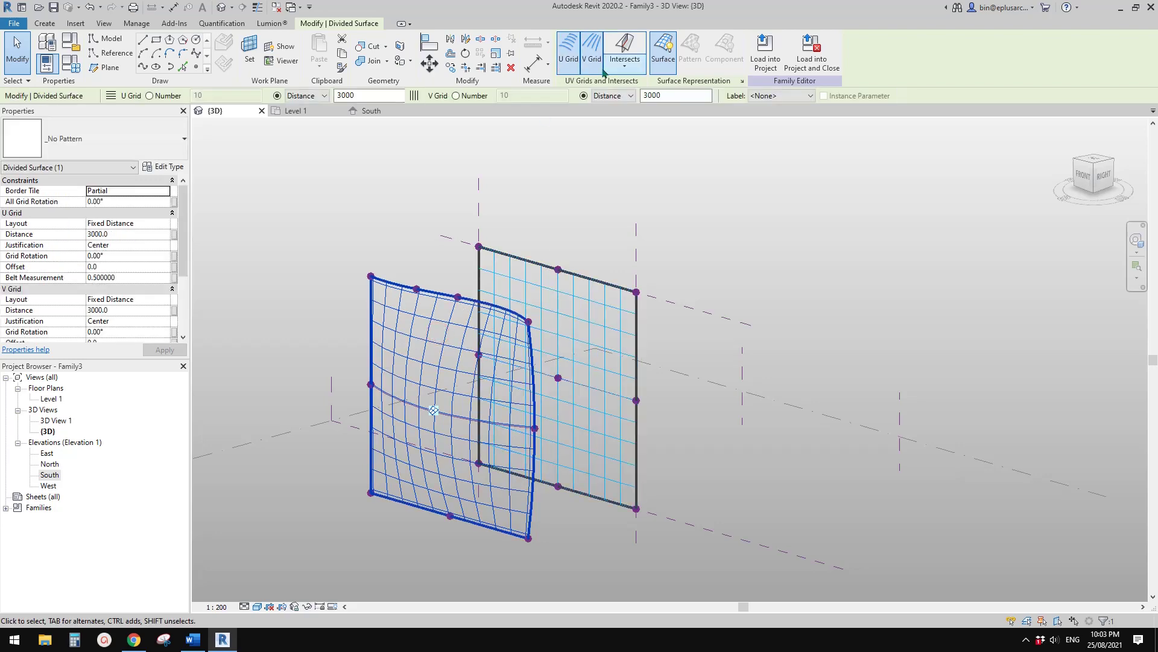
{"action": "mouse_move", "coordinate": [468, 308]}
{"action": "middle_mouse_down"}
{"action": "mouse_move", "coordinate": [440, 307]}
{"action": "mouse_move", "coordinate": [453, 313]}
{"action": "middle_mouse_up"}
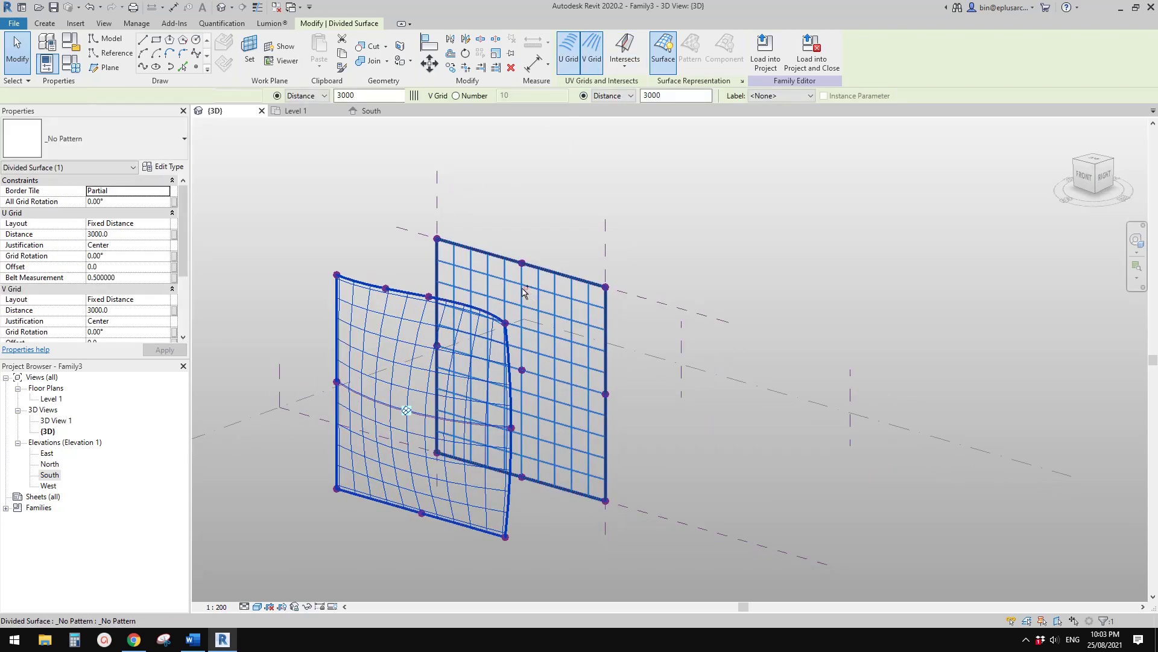
{"action": "left_click", "coordinate": [552, 245]}
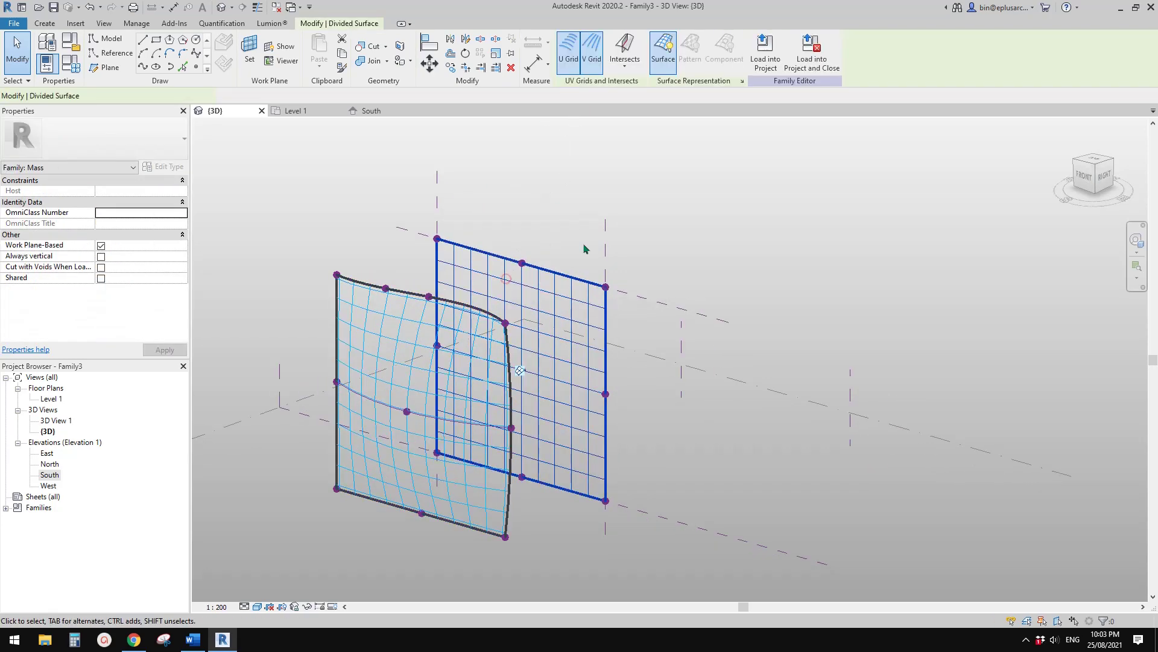
{"action": "middle_click_drag", "start_coordinate": [552, 314], "coordinate": [569, 325], "text": "shift"}
{"action": "left_click", "coordinate": [566, 55]}
{"action": "left_click", "coordinate": [586, 52]}
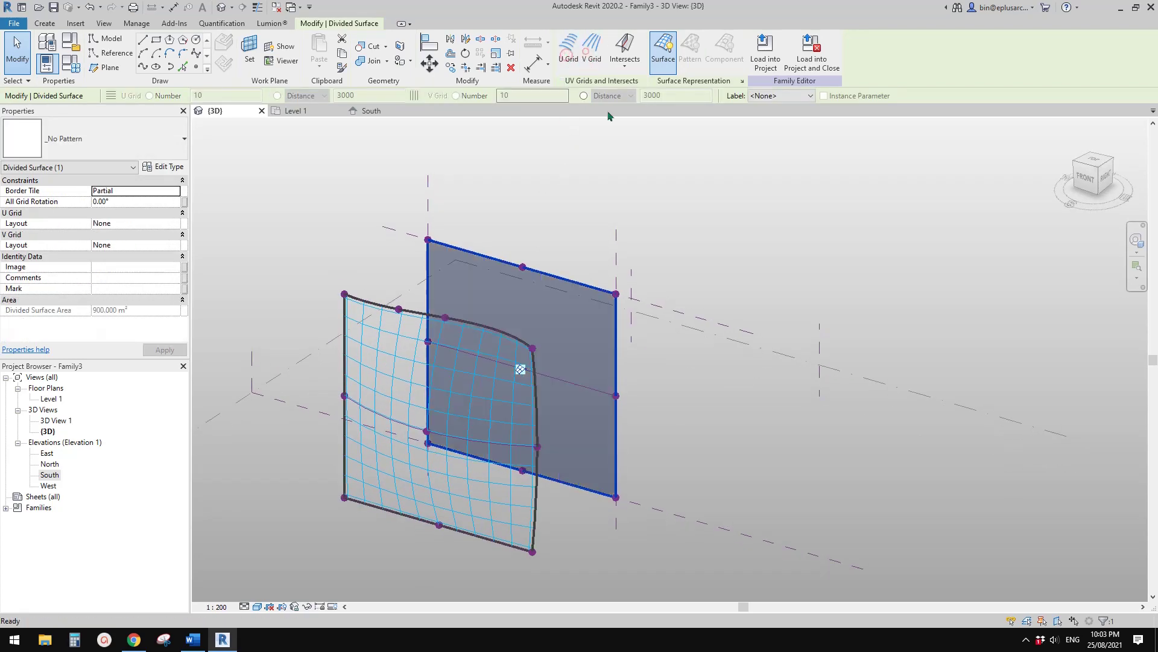
- Turn off both the U Grid and V Grid of the curved front surface and deselect it
{"action": "middle_click_drag", "start_coordinate": [387, 368], "coordinate": [379, 367]}
{"action": "left_click", "coordinate": [372, 343]}
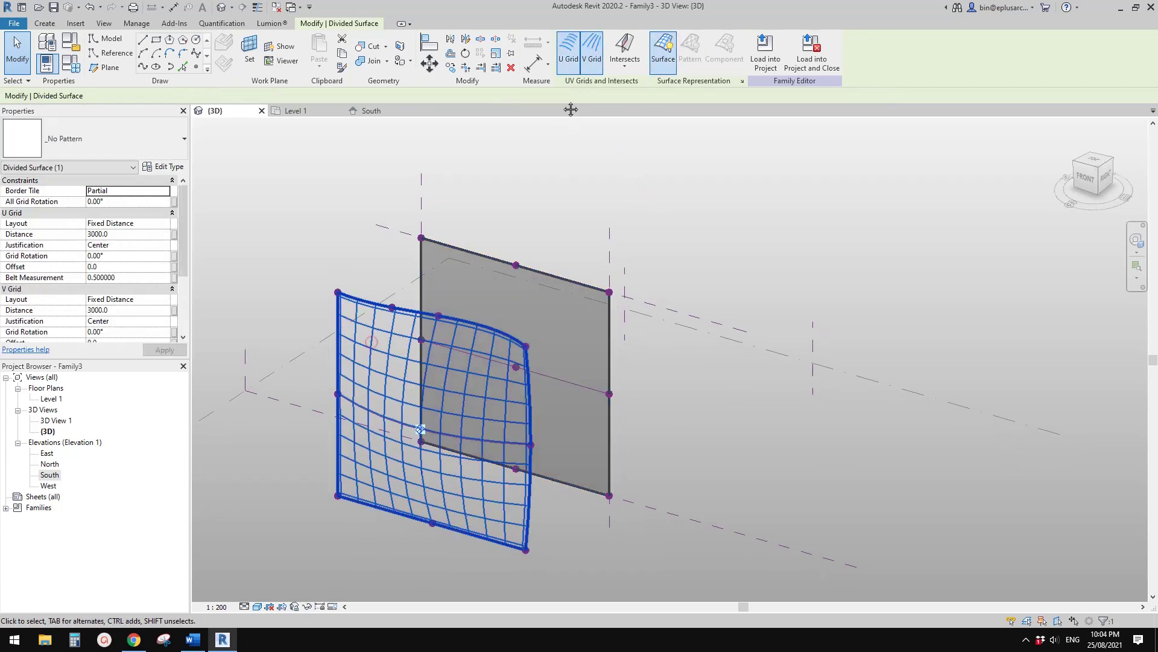
{"action": "left_click", "coordinate": [569, 53]}
{"action": "left_click", "coordinate": [592, 52]}
{"action": "left_click", "coordinate": [292, 319]}
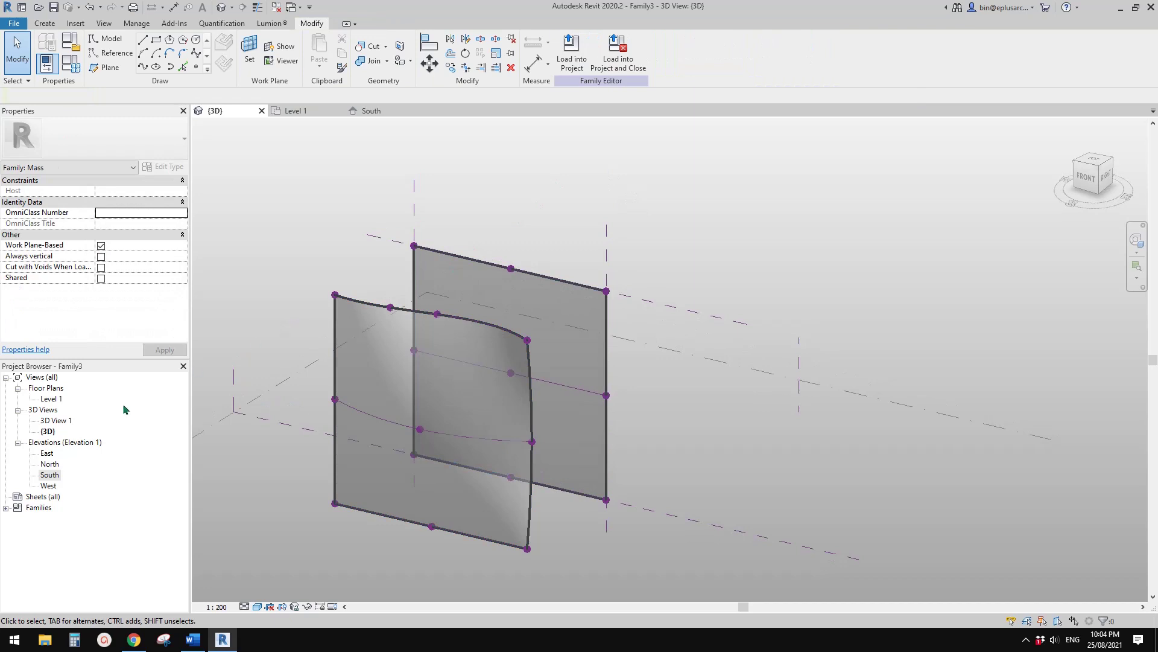
- Open the South elevation view
{"action": "double_click", "coordinate": [48, 475]}
{"action": "left_click", "coordinate": [444, 357]}
{"action": "scroll", "coordinate": [492, 303], "scroll_direction": "down", "scroll_amount": 1}
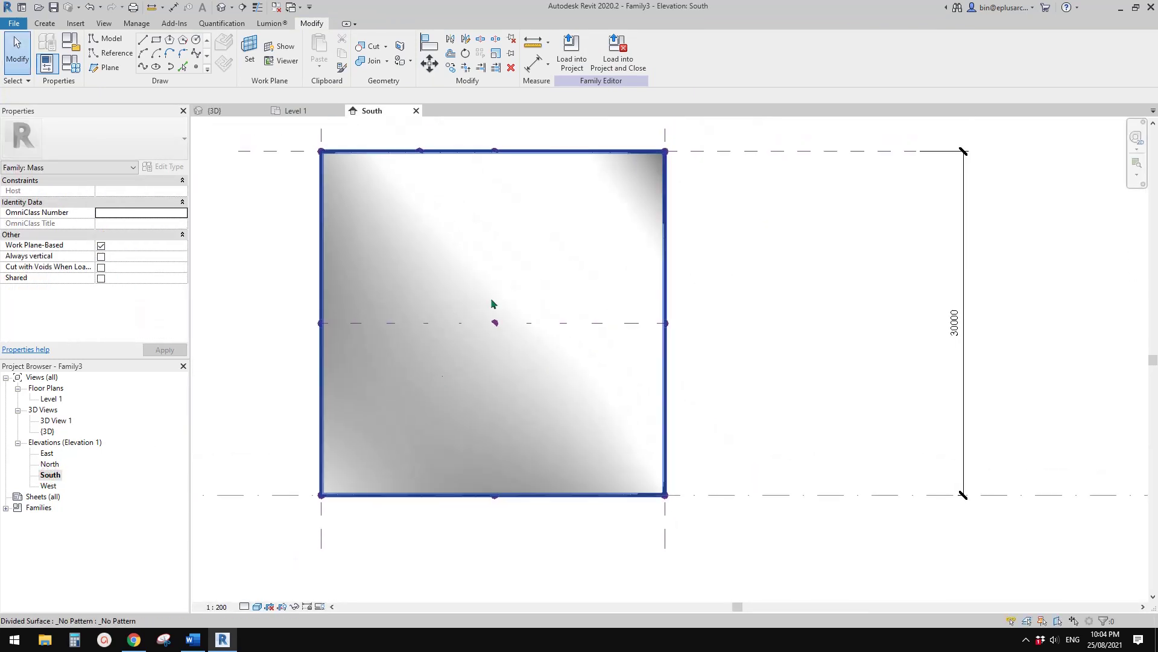
{"action": "left_click", "coordinate": [520, 269]}
{"action": "left_click", "coordinate": [625, 60]}
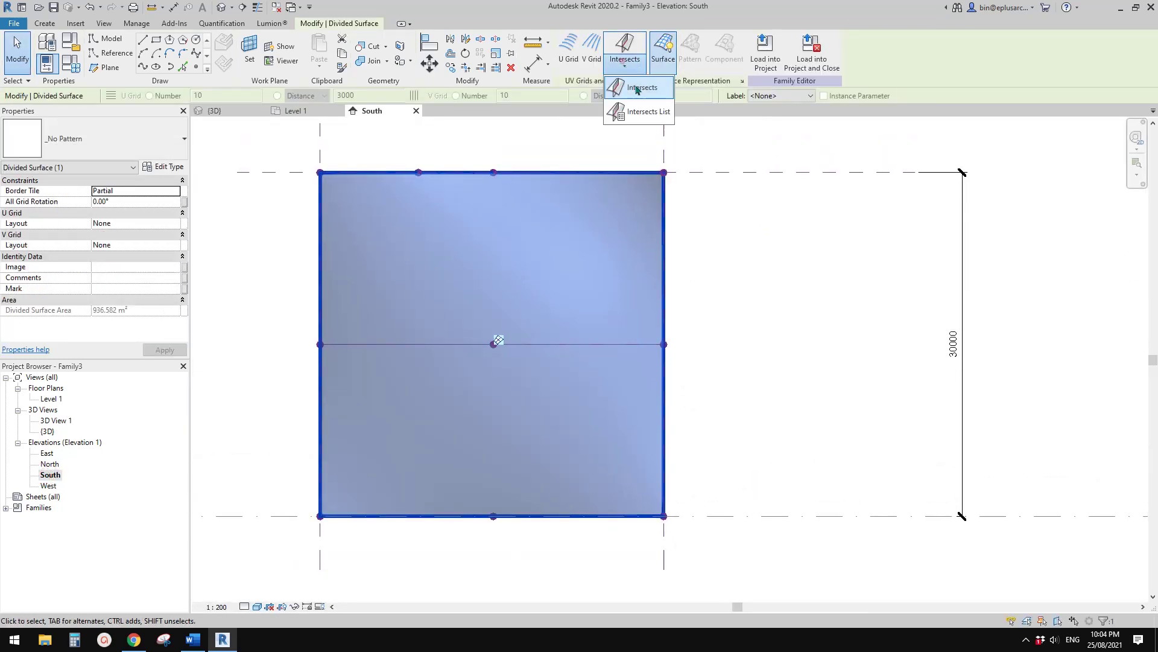
{"action": "left_click", "coordinate": [776, 230]}
{"action": "scroll", "coordinate": [698, 256], "scroll_direction": "down", "scroll_amount": 1}
{"action": "middle_click_drag", "start_coordinate": [466, 322], "coordinate": [440, 357]}
{"action": "key", "text": "Escape"}
{"action": "key", "text": "r"}
{"action": "scroll", "coordinate": [440, 361], "scroll_direction": "down", "scroll_amount": 1}
{"action": "key", "text": "p"}
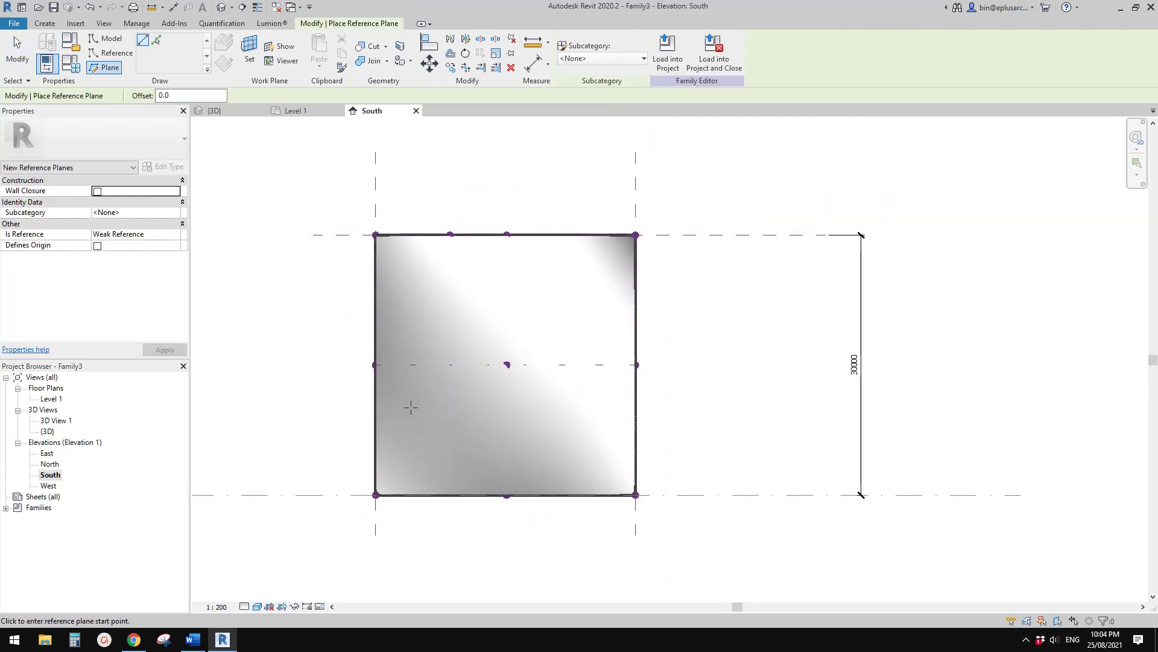
{"action": "key", "text": "Escape"}
{"action": "key", "text": "Escape"}
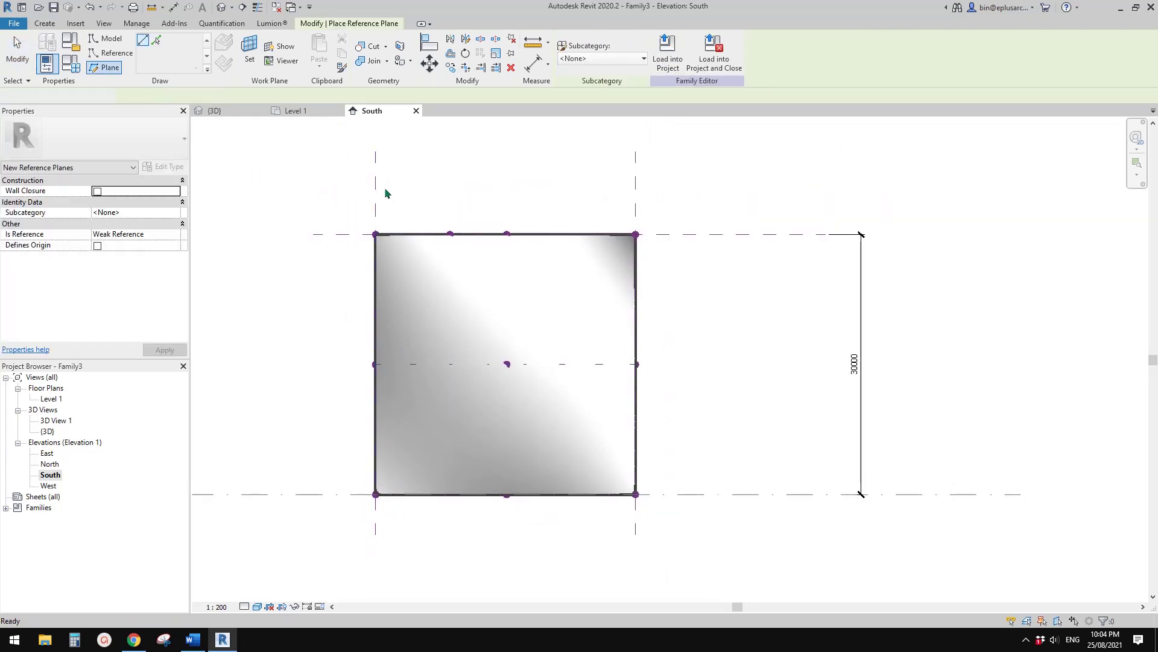
- Copy the reference plane at the surface's left edge inward as three multiple copies spaced 3000 mm apart
{"action": "left_click", "coordinate": [376, 181]}
{"action": "scroll", "coordinate": [406, 215], "scroll_direction": "down", "scroll_amount": 2}
{"action": "scroll", "coordinate": [439, 260], "scroll_direction": "down", "scroll_amount": 1}
{"action": "key", "text": "c"}
{"action": "key", "text": "o"}
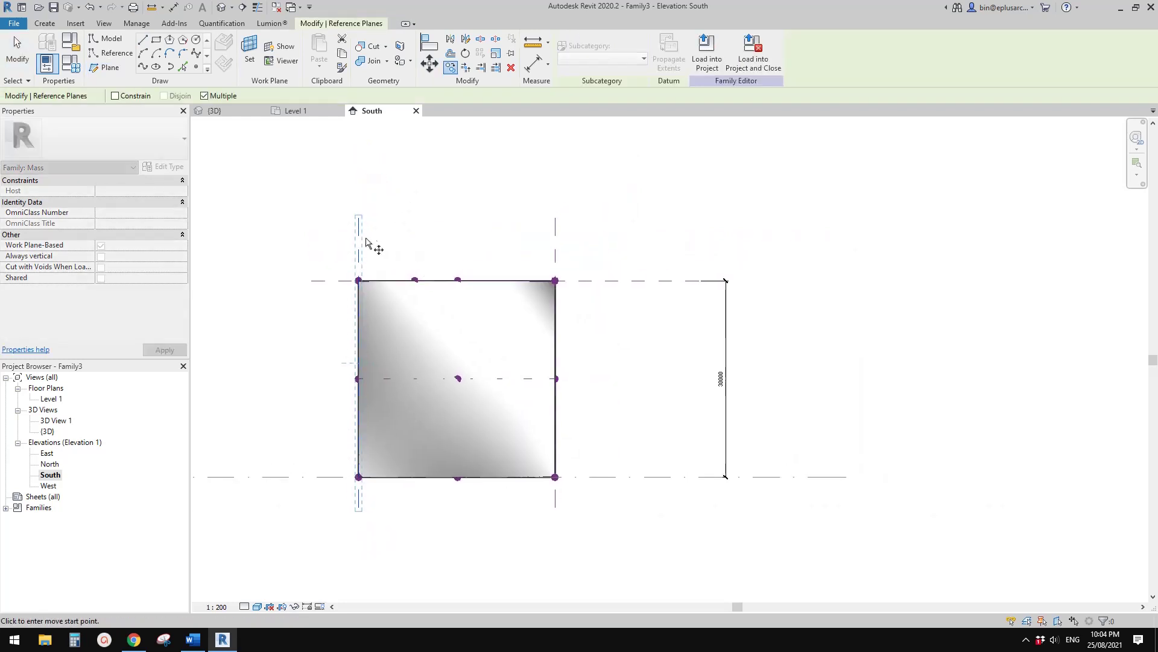
{"action": "left_click", "coordinate": [360, 236]}
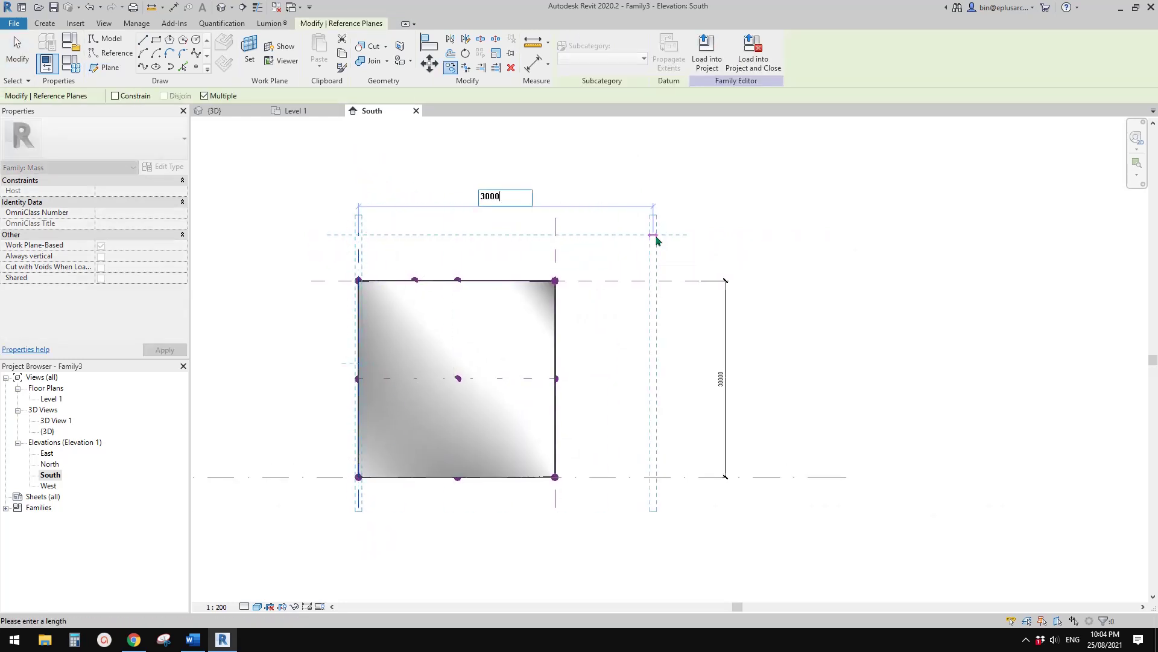
{"action": "type", "text": "3000"}
{"action": "key", "text": "Return"}
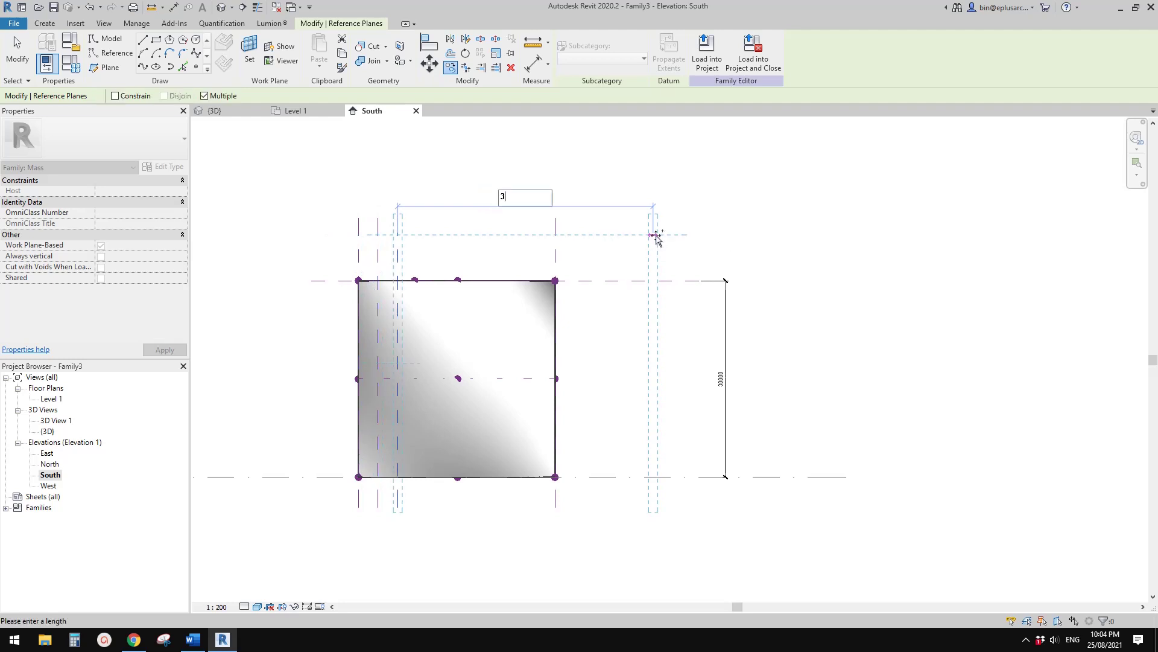
- Copy the three new vertical reference planes twice at 9000 mm offsets to fill the surface's width
{"action": "scroll", "coordinate": [486, 241], "scroll_direction": "up", "scroll_amount": 2}
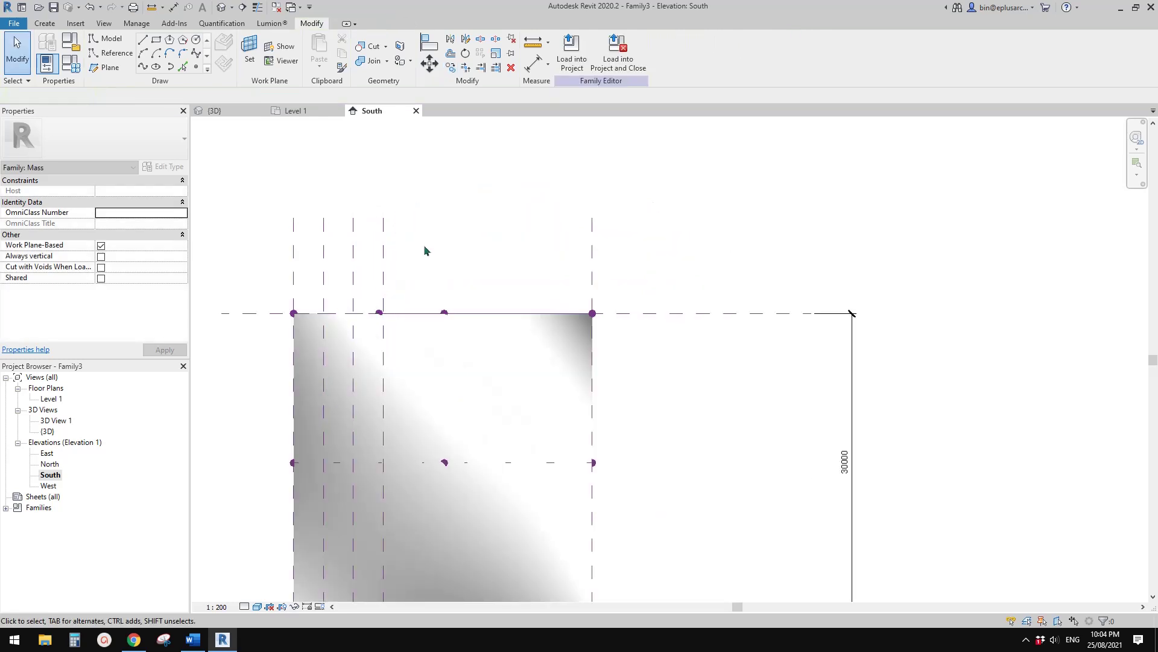
{"action": "left_click", "coordinate": [294, 220]}
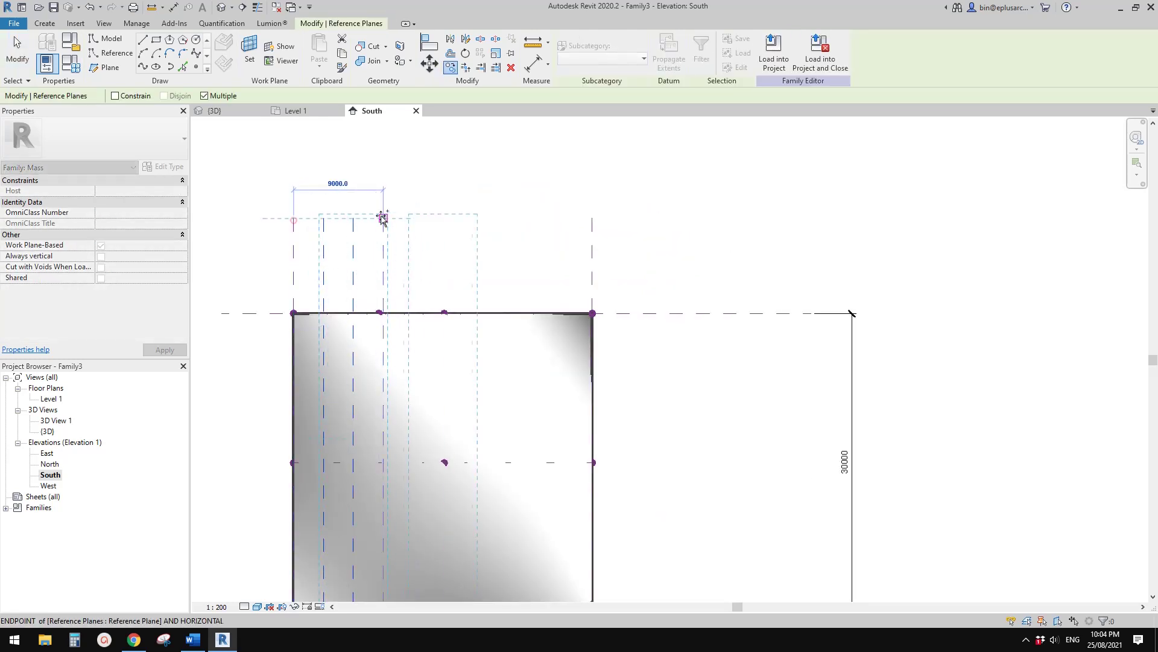
{"action": "left_click", "coordinate": [382, 219]}
{"action": "left_click", "coordinate": [473, 216]}
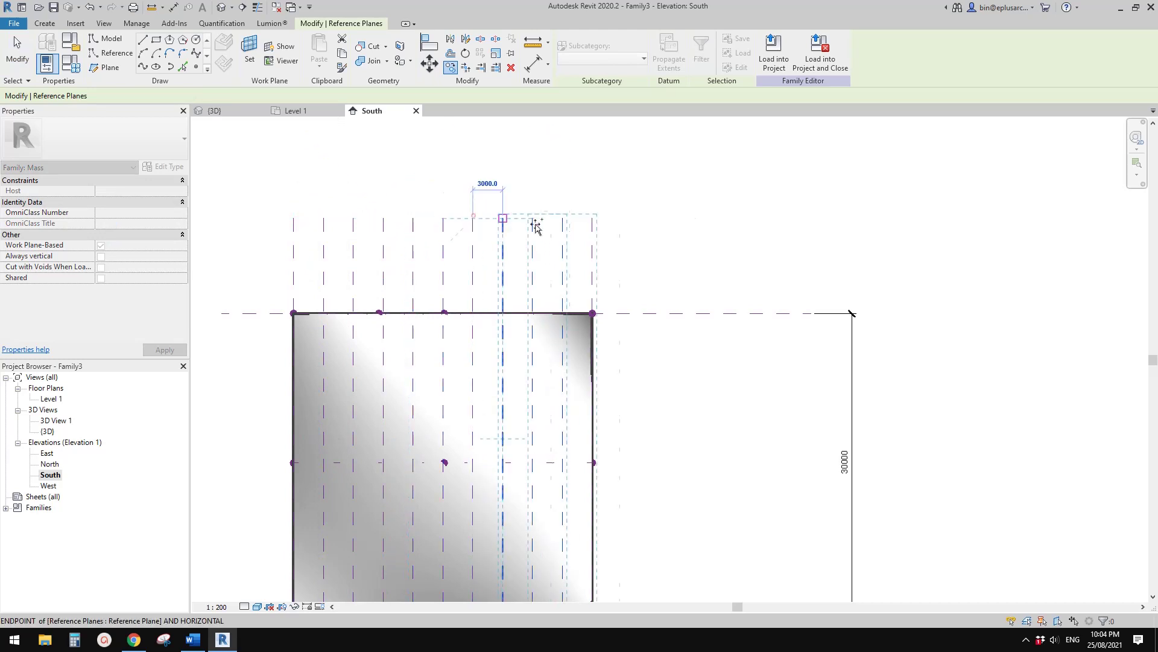
{"action": "key", "text": "Escape"}
{"action": "key", "text": "Escape"}
- Copy the horizontal reference plane at the surface's upper edge downward as four multiple copies spaced 3000 mm apart
{"action": "scroll", "coordinate": [520, 310], "scroll_direction": "down", "scroll_amount": 2}
{"action": "middle_click_drag", "start_coordinate": [579, 316], "coordinate": [572, 267]}
{"action": "scroll", "coordinate": [571, 267], "scroll_direction": "down", "scroll_amount": 1}
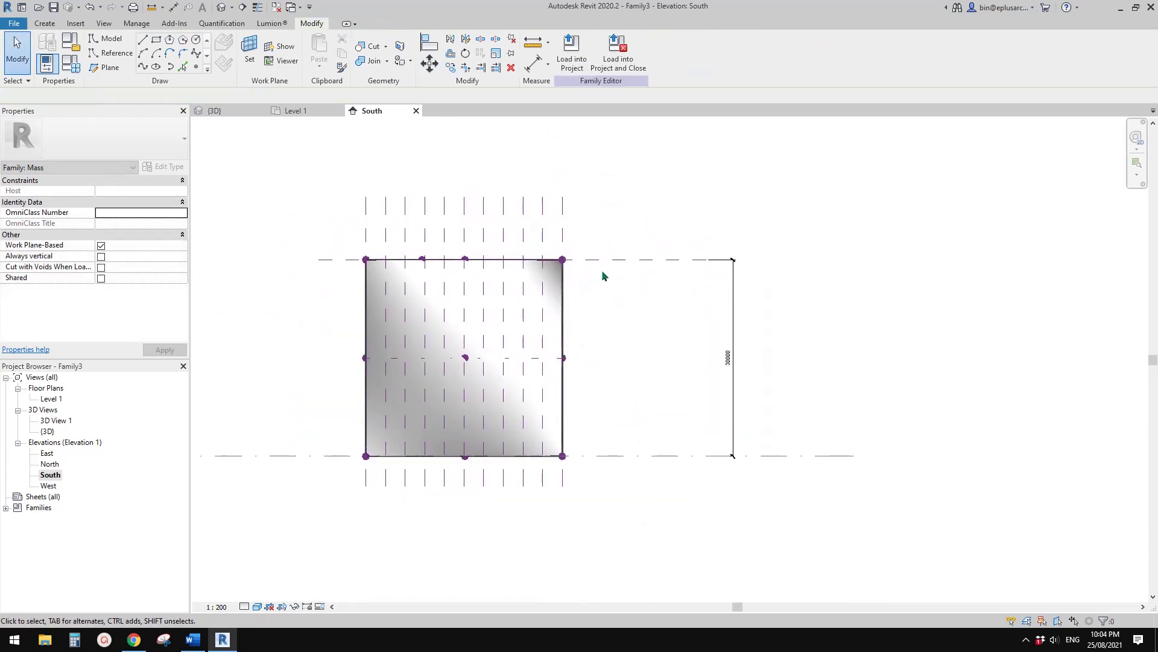
{"action": "left_click", "coordinate": [602, 259]}
{"action": "left_click", "coordinate": [657, 358], "text": "ctrl"}
{"action": "key", "text": "c"}
{"action": "key", "text": "o"}
{"action": "left_click", "coordinate": [654, 289]}
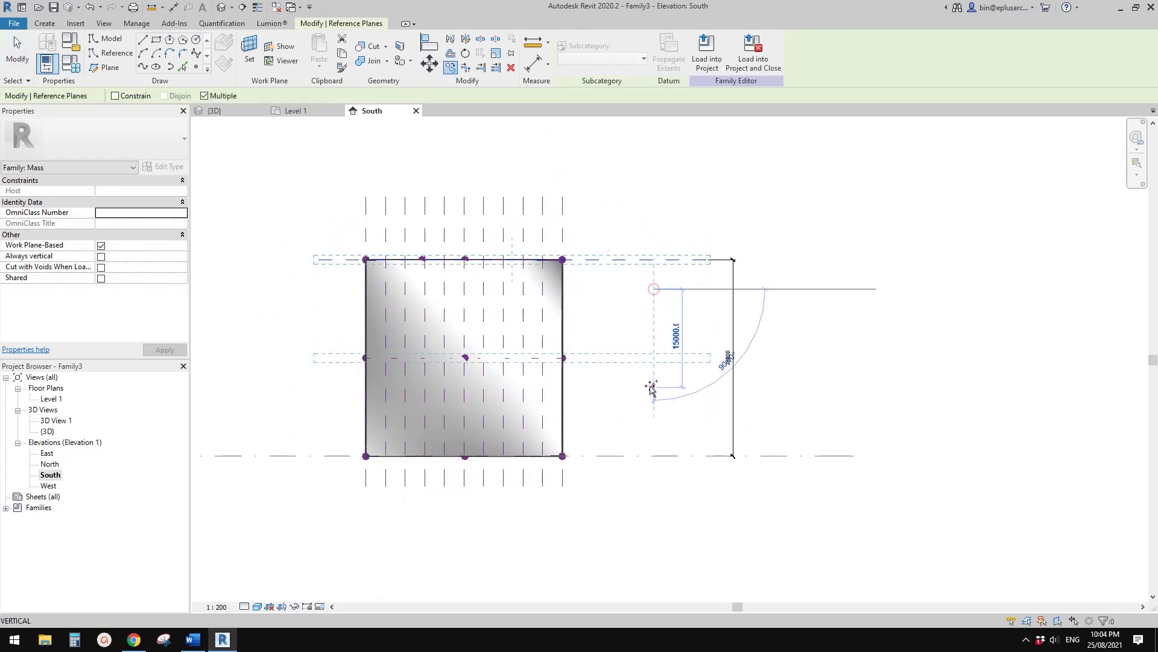
{"action": "type", "text": "3000"}
{"action": "key", "text": "Return"}
{"action": "type", "text": "300"}
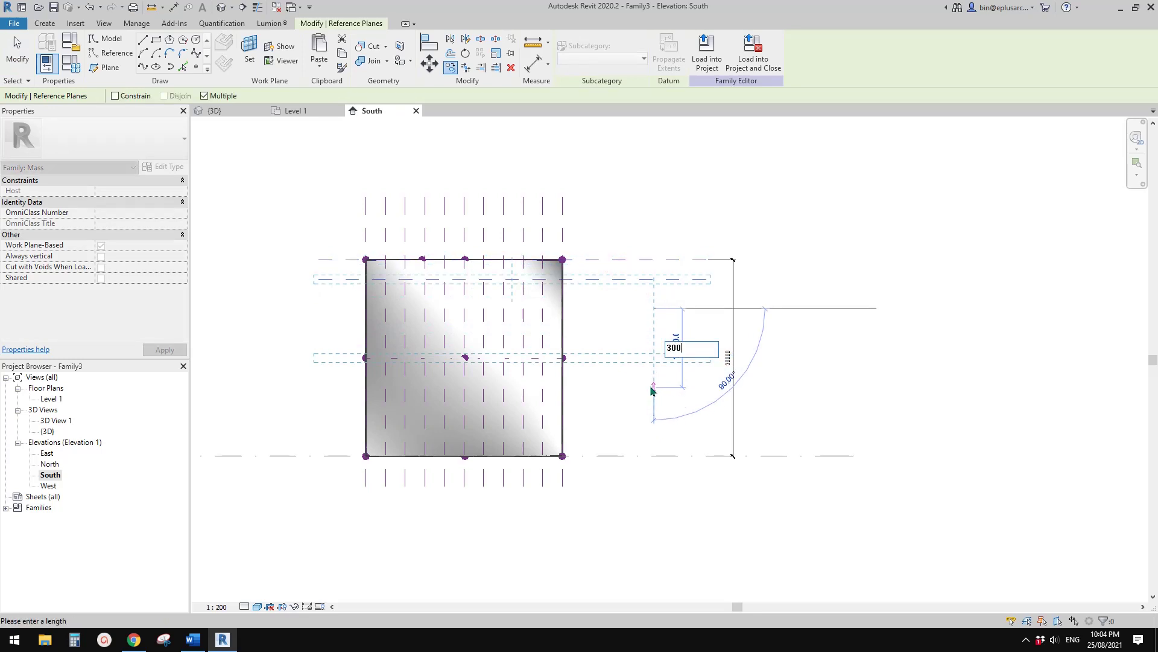
{"action": "type", "text": "0"}
{"action": "key", "text": "Return"}
{"action": "type", "text": "3000"}
{"action": "key", "text": "Return"}
{"action": "type", "text": "300"}
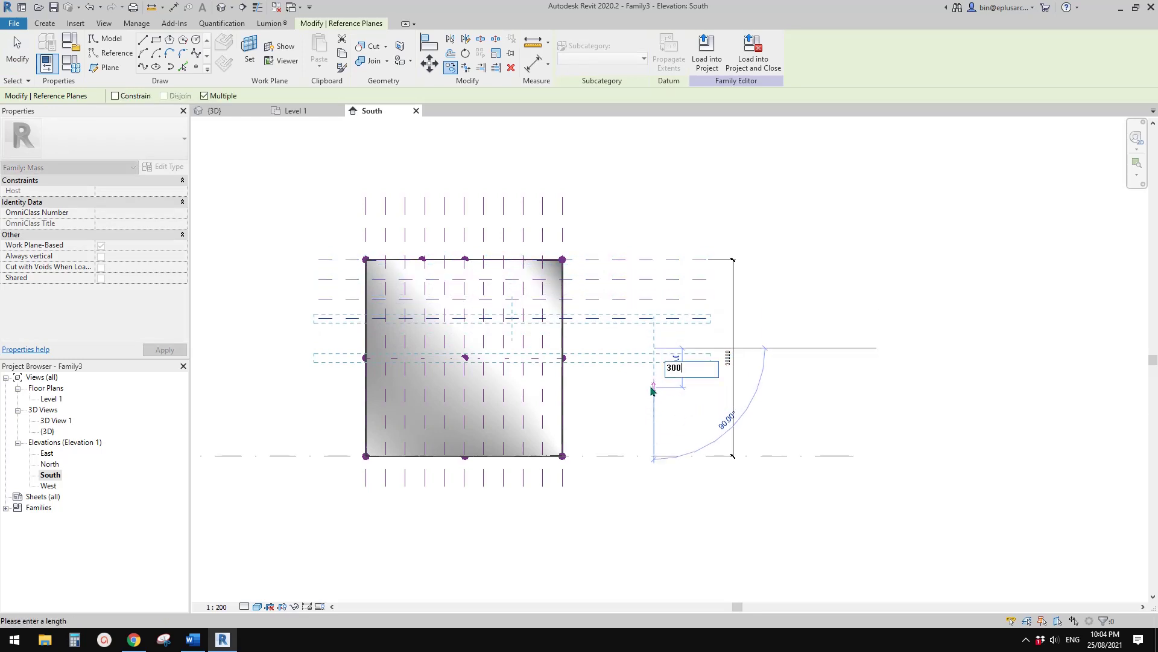
{"action": "type", "text": "0"}
{"action": "key", "text": "Return"}
{"action": "key", "text": "Escape"}
- Copy the four new horizontal reference planes downward as a group, continuing the same spacing below them
{"action": "left_click_drag", "start_coordinate": [670, 373], "coordinate": [638, 271]}
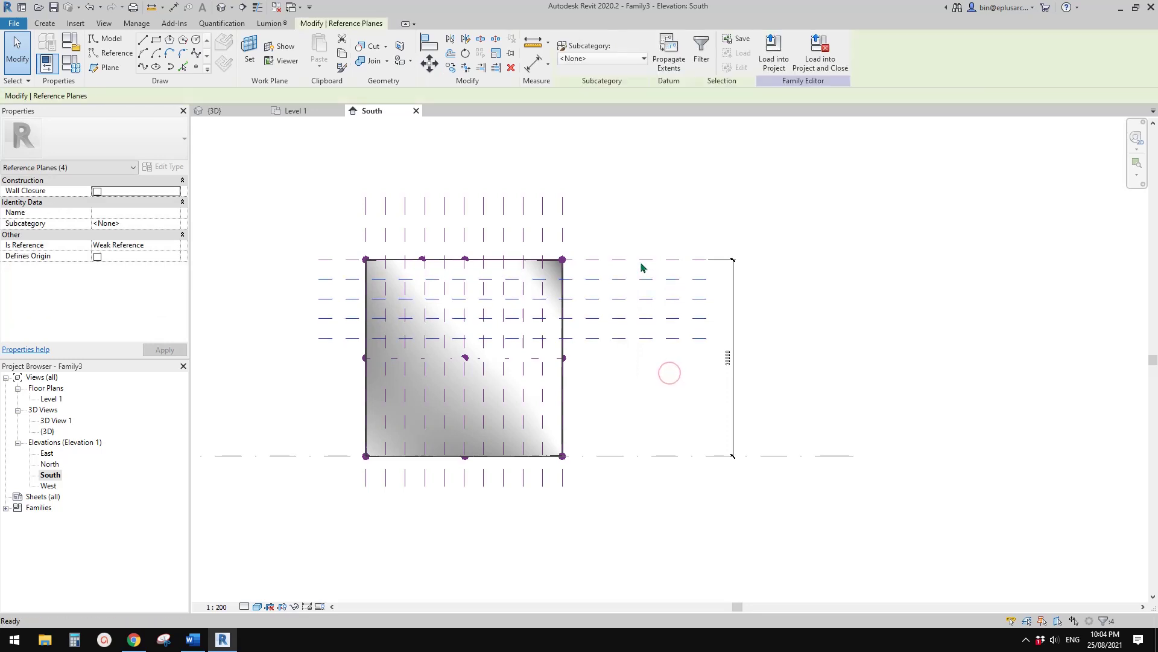
{"action": "key", "text": "c"}
{"action": "key", "text": "o"}
{"action": "left_click", "coordinate": [641, 259]}
{"action": "left_click", "coordinate": [641, 339]}
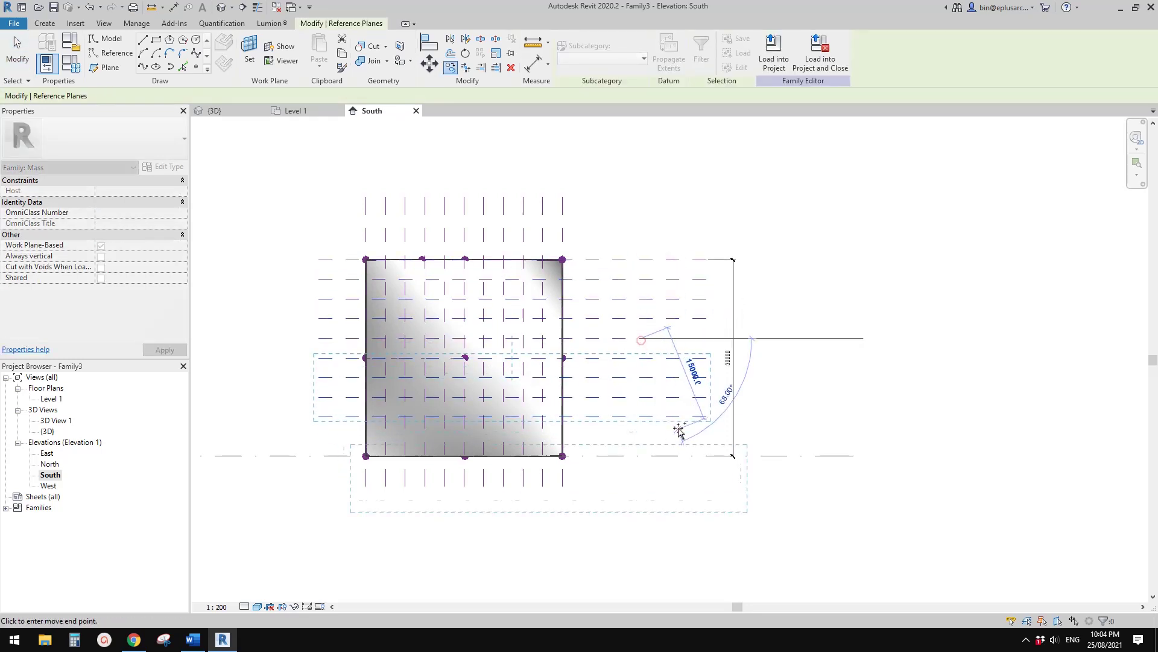
{"action": "key", "text": "Escape"}
- Copy the lowest new horizontal reference plane down by one grid spacing to complete the horizontal set
{"action": "left_click", "coordinate": [650, 416]}
{"action": "key", "text": "c"}
{"action": "key", "text": "o"}
{"action": "left_click", "coordinate": [648, 397]}
{"action": "left_click", "coordinate": [648, 416]}
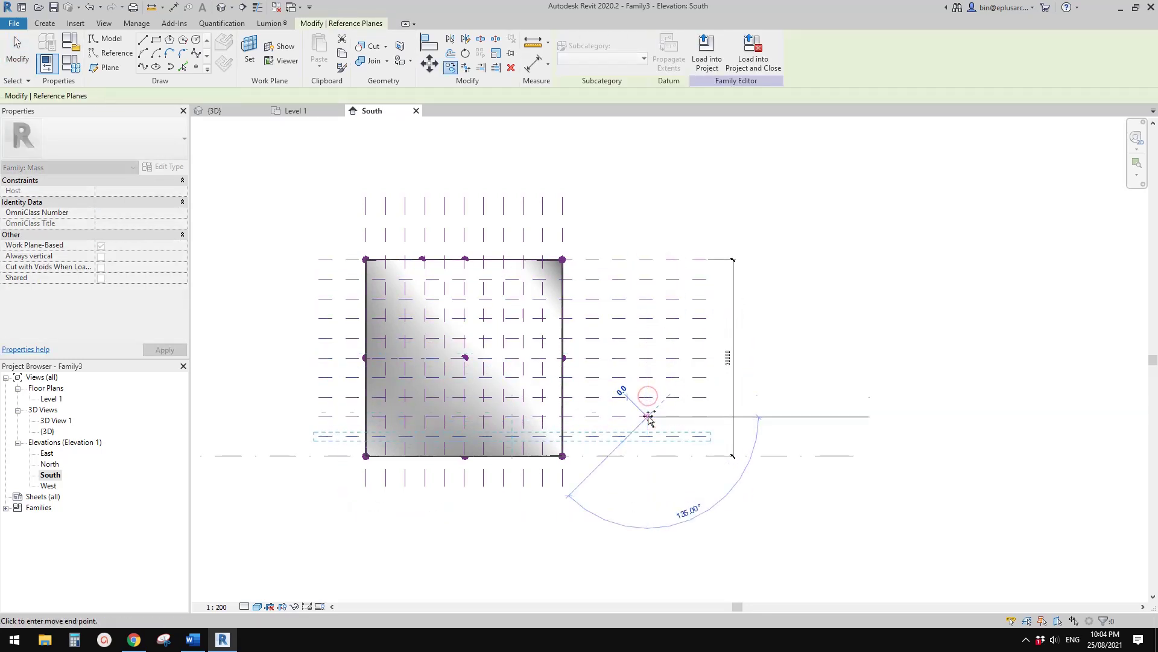
{"action": "key", "text": "Escape"}
{"action": "key", "text": "Escape"}
- Divide the curved surface with the Intersects tool using the vertical and horizontal reference planes, and show the result in 3D
{"action": "scroll", "coordinate": [615, 311], "scroll_direction": "down", "scroll_amount": 1}
{"action": "middle_click_drag", "start_coordinate": [602, 311], "coordinate": [641, 314]}
{"action": "scroll", "coordinate": [583, 292], "scroll_direction": "up", "scroll_amount": 2}
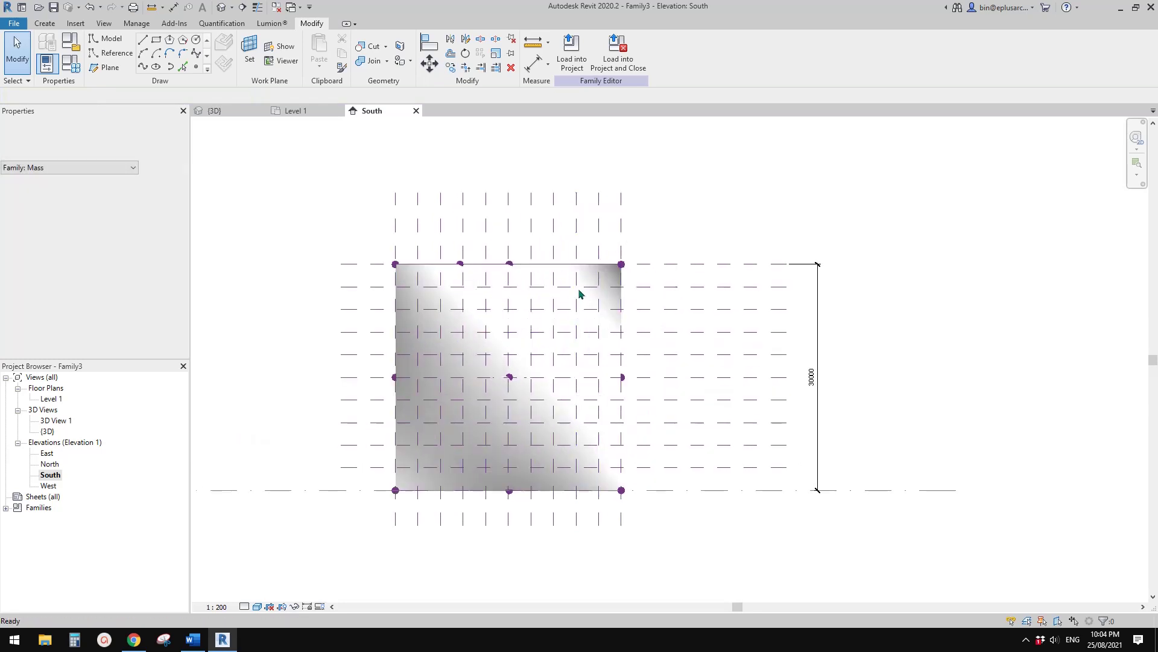
{"action": "left_click", "coordinate": [589, 275]}
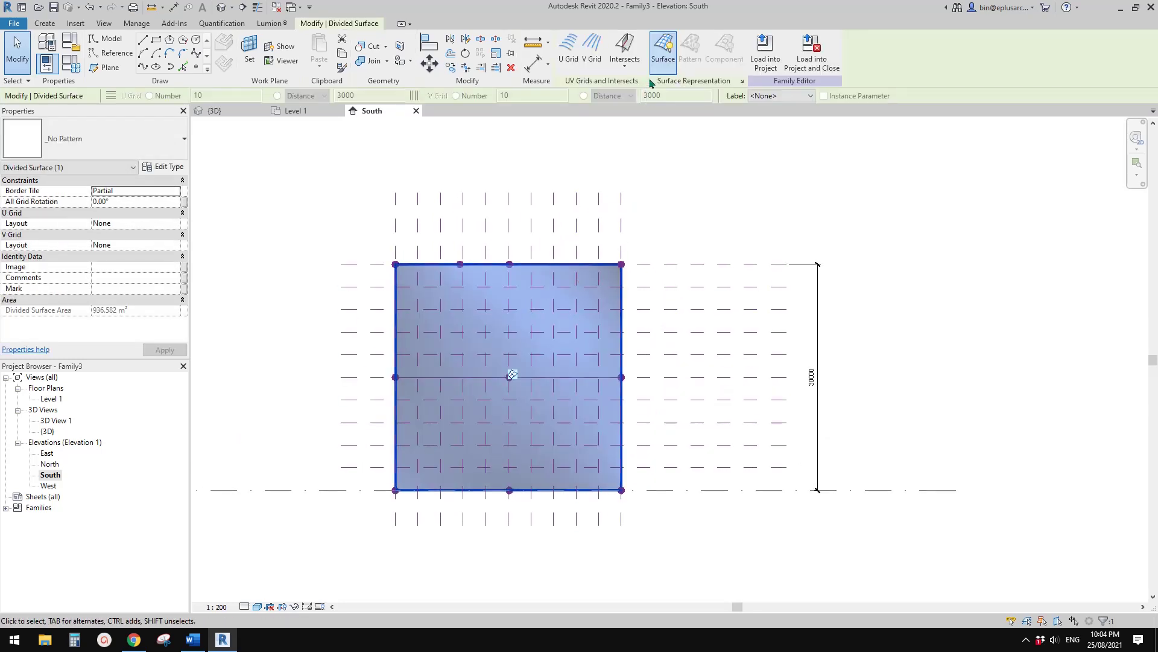
{"action": "left_click", "coordinate": [630, 71]}
{"action": "left_click", "coordinate": [641, 88]}
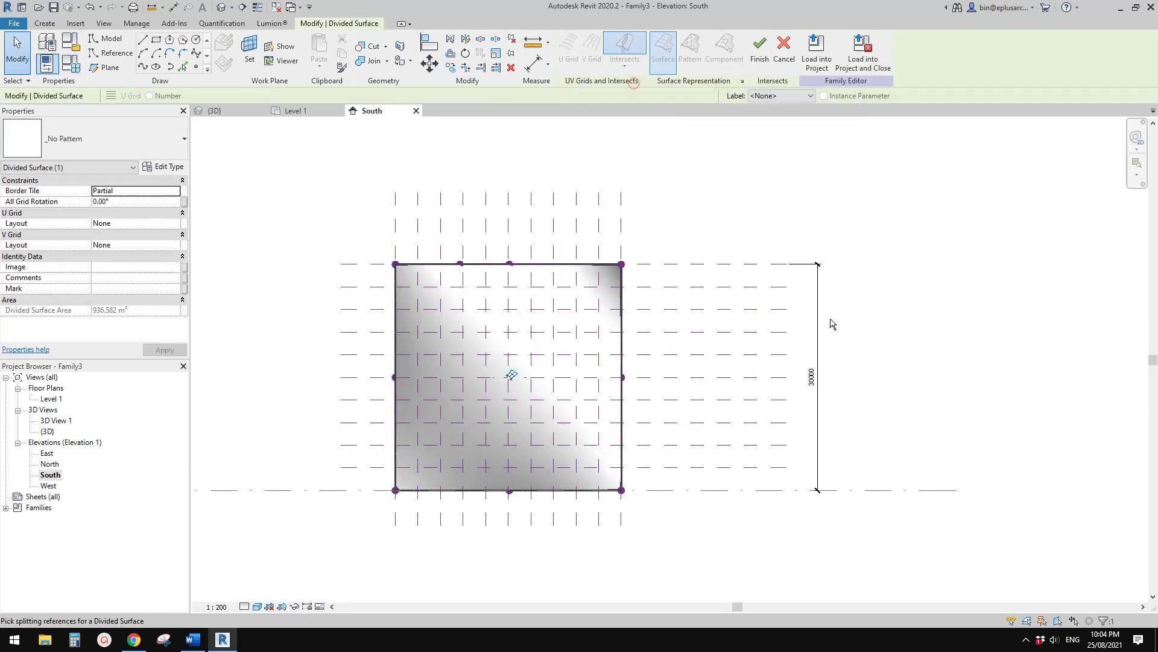
{"action": "left_click_drag", "start_coordinate": [783, 277], "coordinate": [724, 464]}
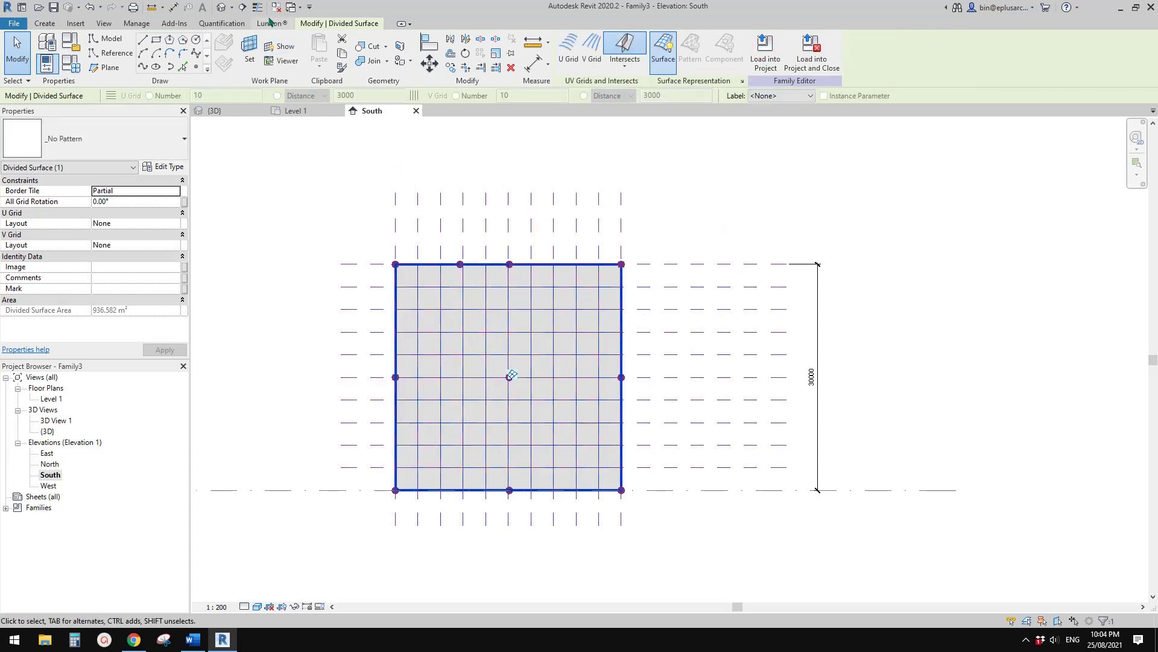
{"action": "left_click", "coordinate": [220, 7]}
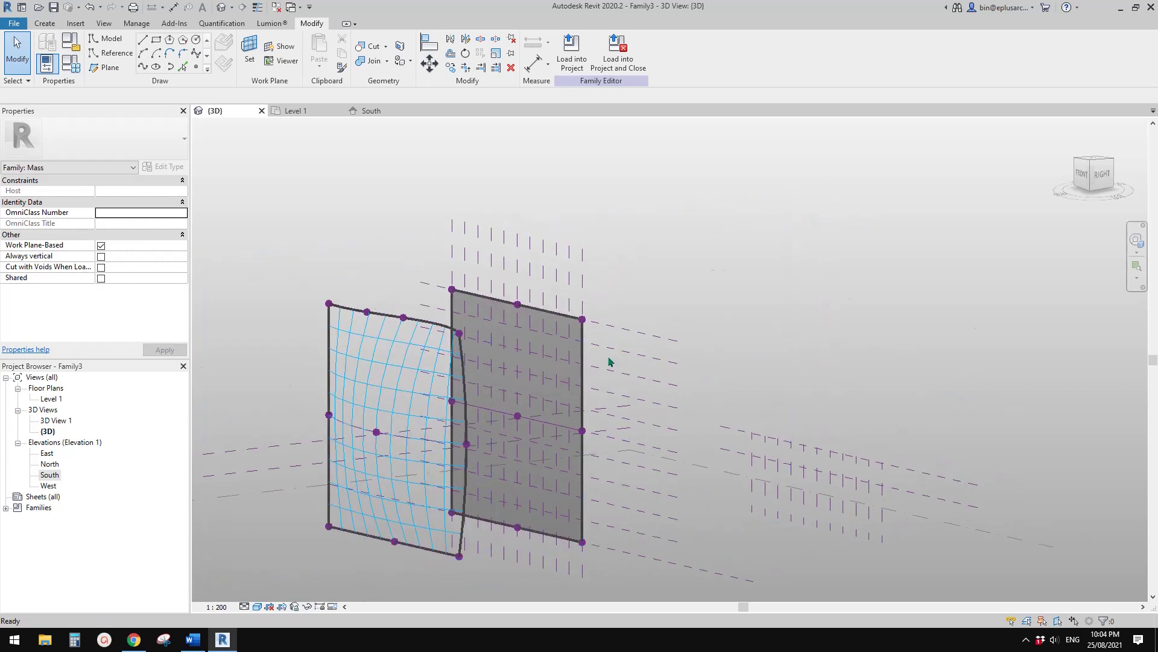
- Divide the flat surface with the Intersects tool, using the vertical and horizontal reference planes as splitting references
{"action": "scroll", "coordinate": [663, 308], "scroll_direction": "up", "scroll_amount": 2}
{"action": "left_click", "coordinate": [543, 326]}
{"action": "scroll", "coordinate": [546, 328], "scroll_direction": "down", "scroll_amount": 1}
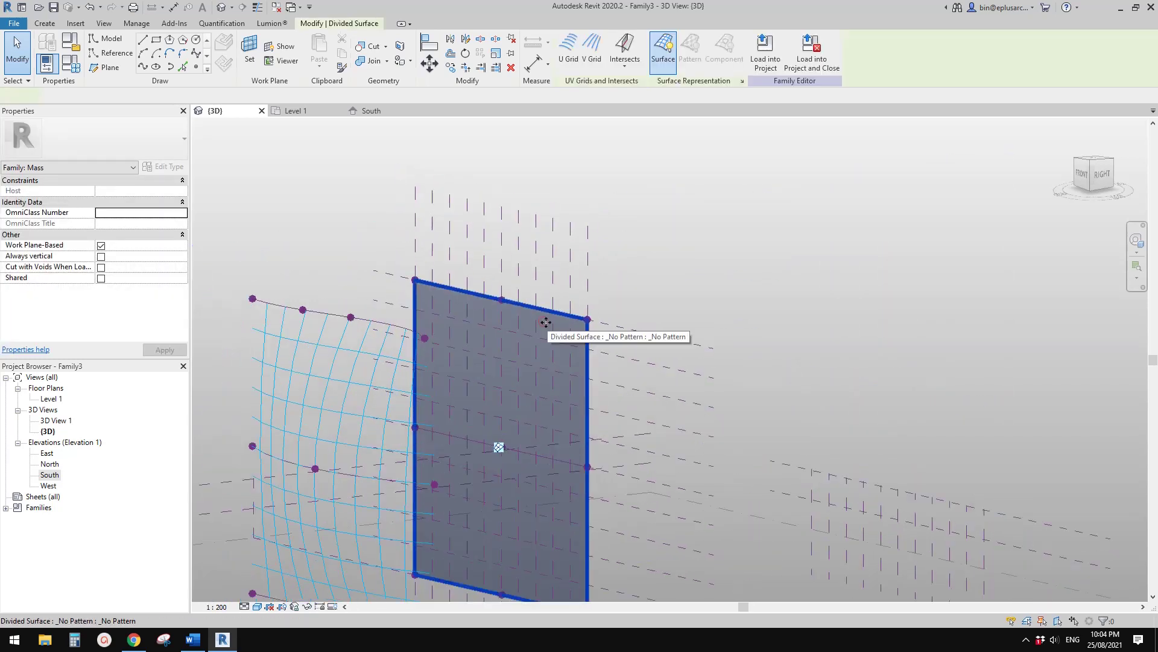
{"action": "middle_click_drag", "start_coordinate": [547, 328], "coordinate": [538, 266]}
{"action": "left_click", "coordinate": [630, 67]}
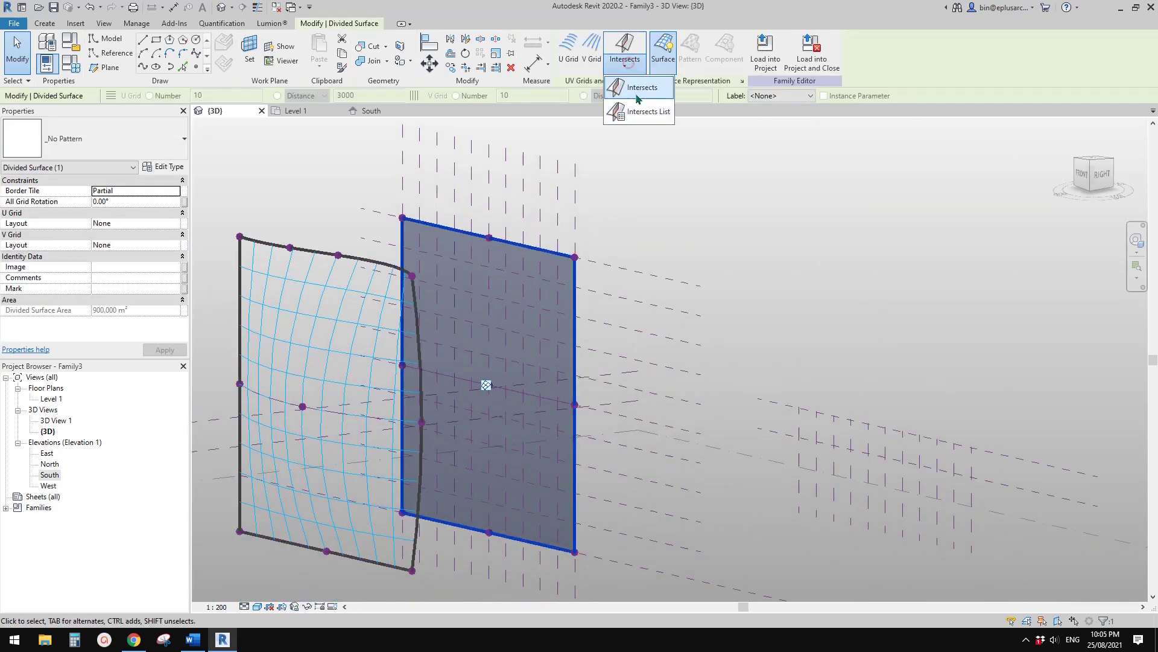
{"action": "left_click", "coordinate": [640, 85]}
{"action": "scroll", "coordinate": [573, 190], "scroll_direction": "down", "scroll_amount": 1}
{"action": "left_click_drag", "start_coordinate": [573, 187], "coordinate": [446, 233]}
{"action": "middle_click_drag", "start_coordinate": [626, 367], "coordinate": [603, 276]}
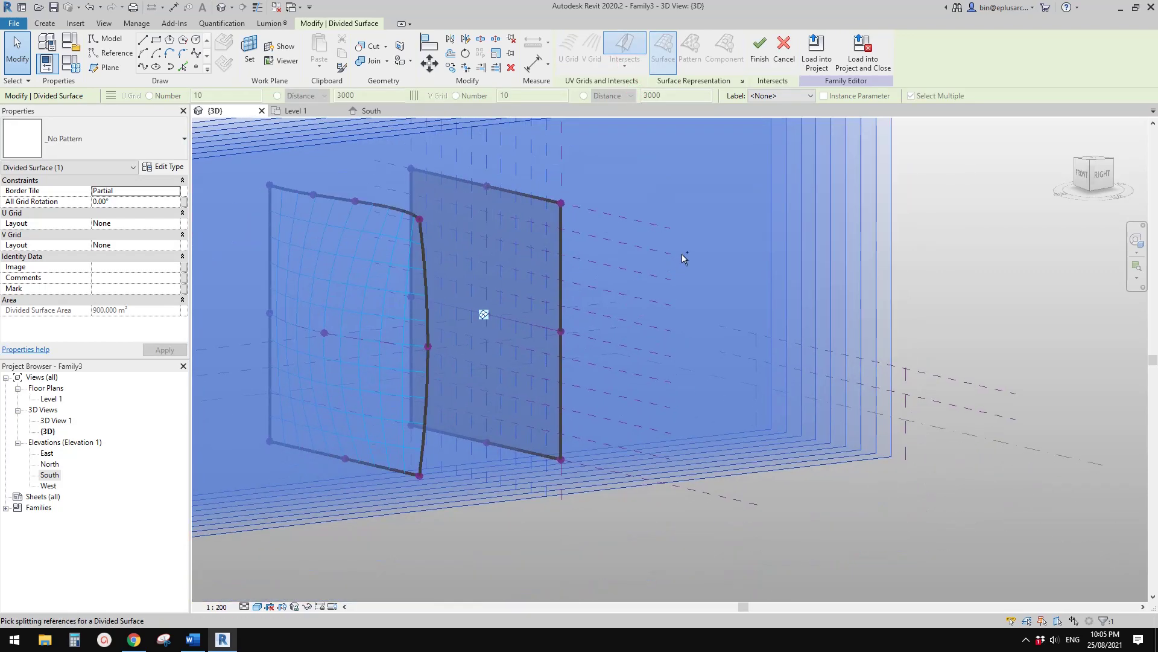
{"action": "middle_click_drag", "start_coordinate": [690, 360], "coordinate": [709, 207], "text": "shift"}
{"action": "left_click_drag", "start_coordinate": [701, 187], "coordinate": [659, 403]}
{"action": "middle_click_drag", "start_coordinate": [659, 403], "coordinate": [727, 444], "text": "shift"}
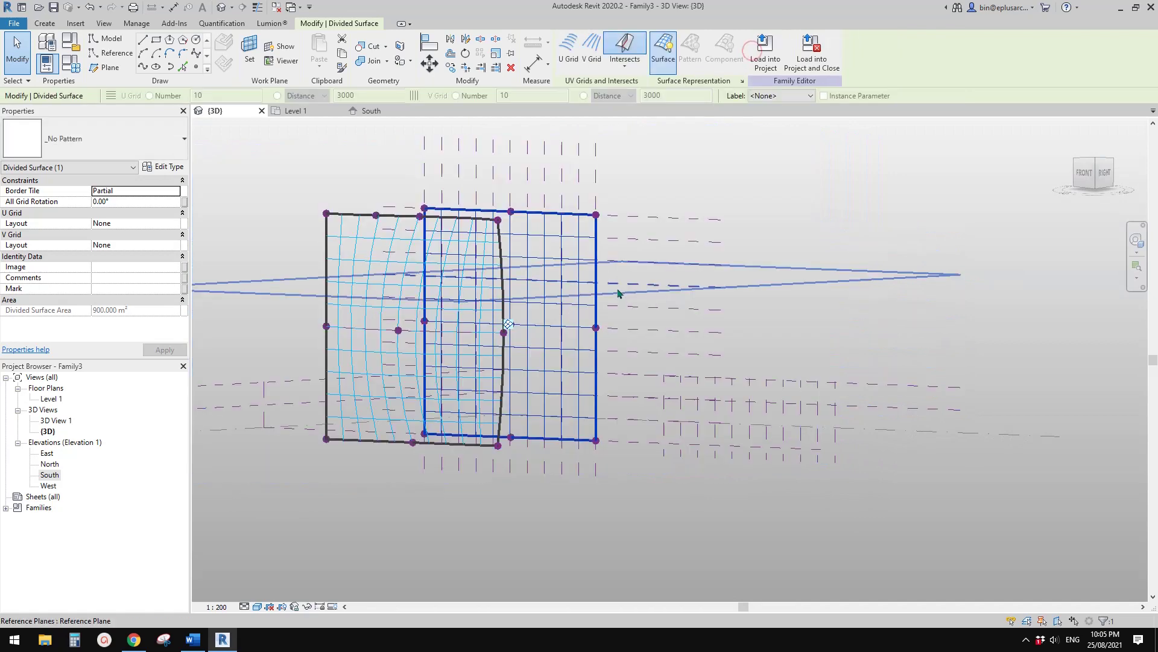
- Examine how the grids of the flat and curved surfaces line up, in 3D and in the South elevation
{"action": "scroll", "coordinate": [592, 271], "scroll_direction": "down", "scroll_amount": 1}
{"action": "middle_click_drag", "start_coordinate": [506, 242], "coordinate": [476, 271], "text": "shift"}
{"action": "scroll", "coordinate": [590, 247], "scroll_direction": "up", "scroll_amount": 3}
{"action": "key", "text": "Escape"}
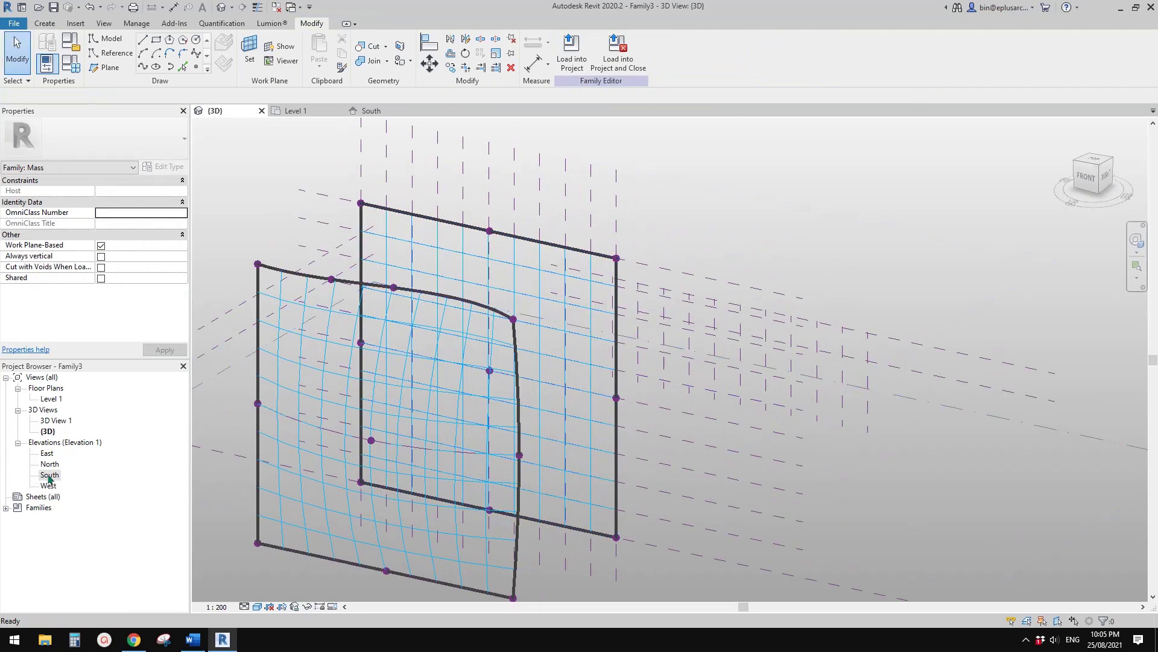
{"action": "double_click", "coordinate": [50, 475]}
{"action": "scroll", "coordinate": [523, 388], "scroll_direction": "up", "scroll_amount": 3}
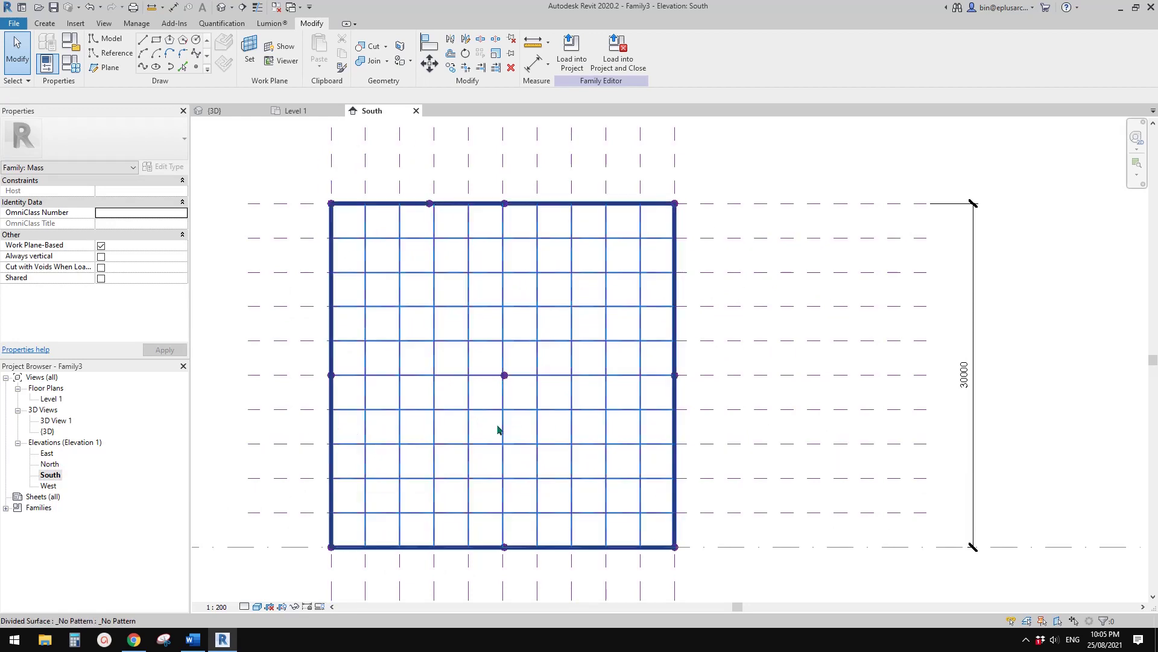
- In 3D, set the flat divided surface's representation to show Nodes and hide UV Grids and Intersect Lines
{"action": "left_click", "coordinate": [221, 7]}
{"action": "left_click", "coordinate": [599, 306]}
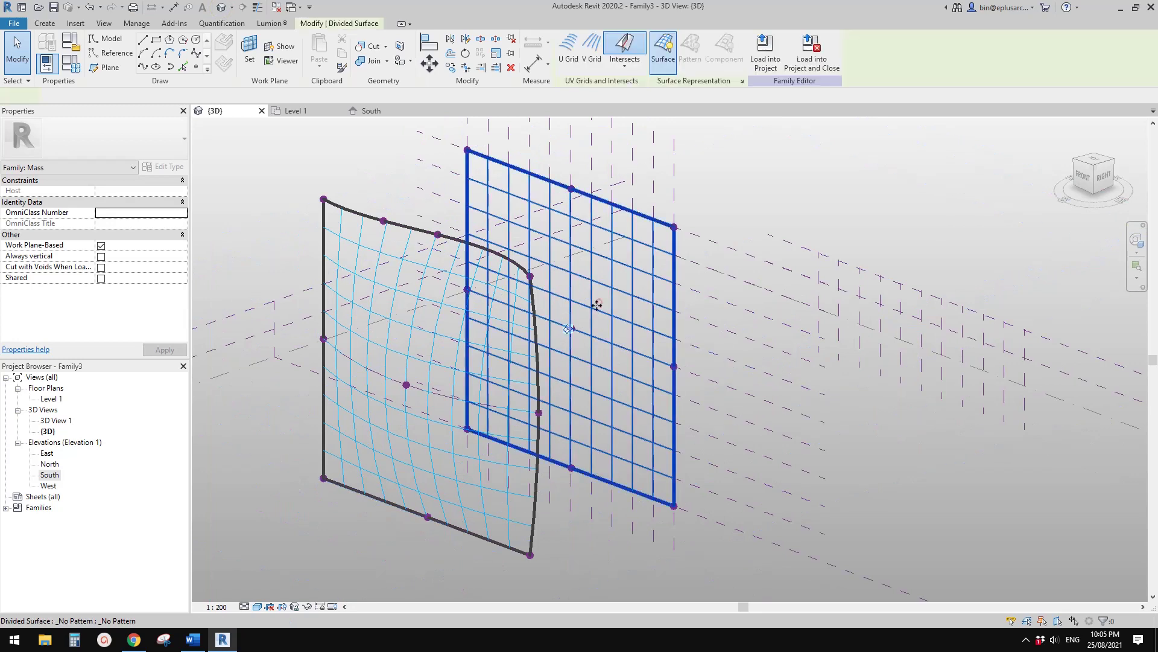
{"action": "left_click", "coordinate": [742, 80]}
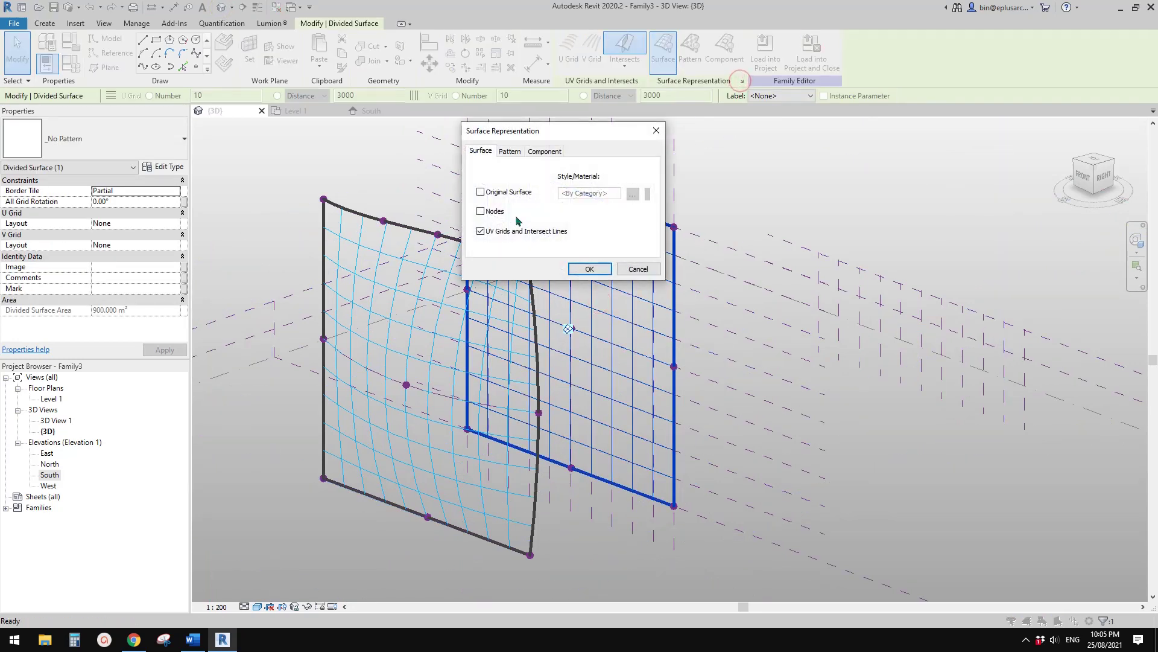
{"action": "left_click", "coordinate": [481, 231]}
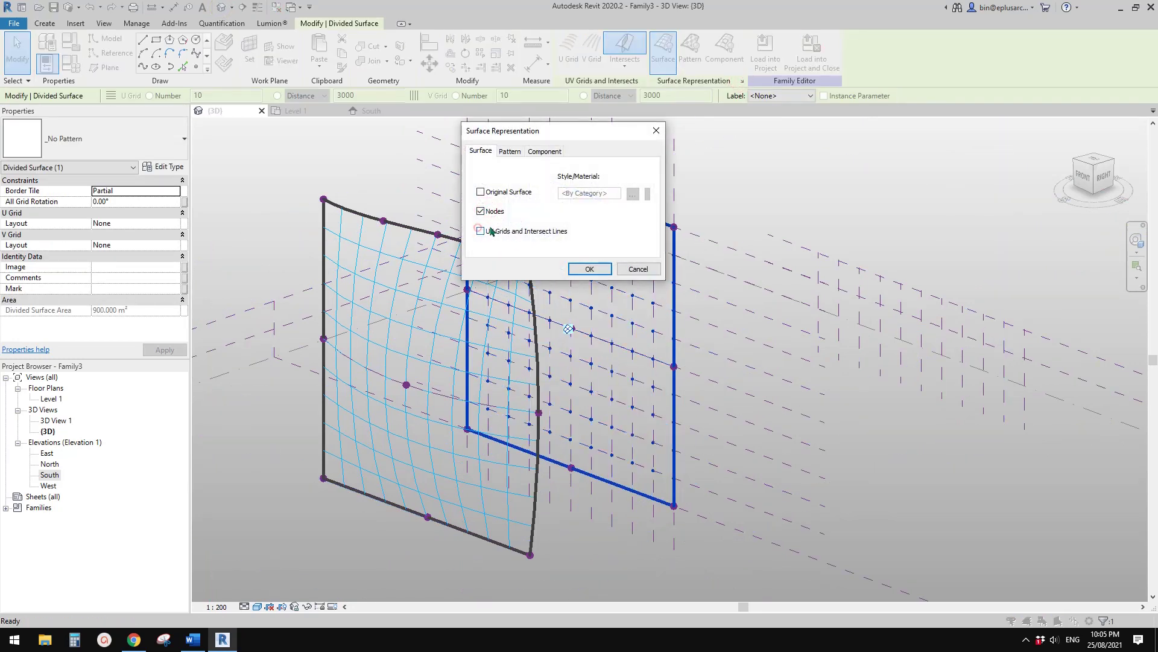
{"action": "left_click", "coordinate": [590, 269]}
{"action": "scroll", "coordinate": [591, 307], "scroll_direction": "down", "scroll_amount": 1}
{"action": "middle_click_drag", "start_coordinate": [591, 306], "coordinate": [626, 288]}
- Set the curved divided surface's representation to show Nodes and hide UV Grids and Intersect Lines
{"action": "left_click", "coordinate": [445, 234]}
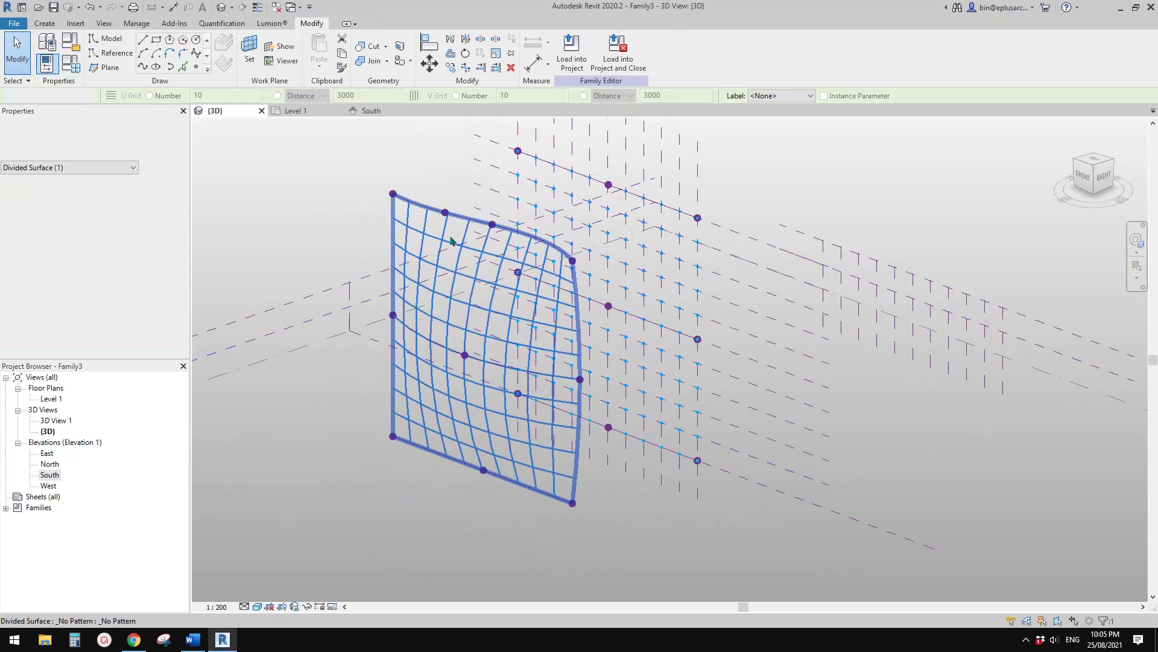
{"action": "left_click", "coordinate": [742, 81]}
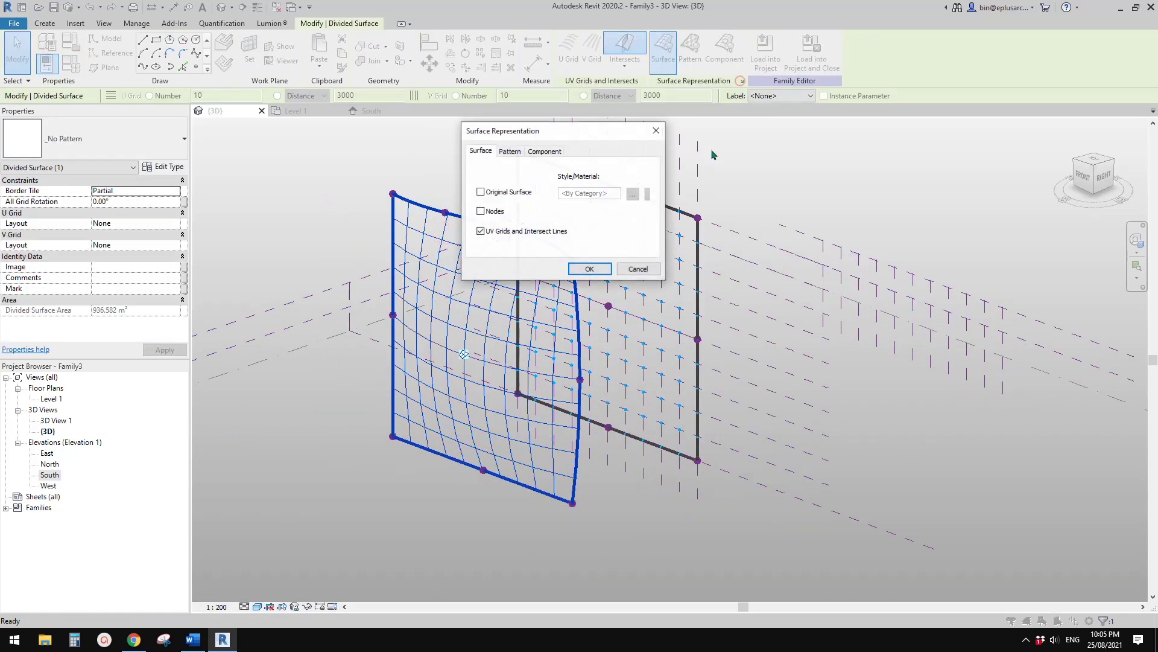
{"action": "left_click", "coordinate": [481, 231]}
{"action": "left_click", "coordinate": [589, 269]}
{"action": "middle_click_drag", "start_coordinate": [698, 267], "coordinate": [653, 207], "text": "shift"}
{"action": "left_click", "coordinate": [428, 265]}
{"action": "middle_click_drag", "start_coordinate": [702, 272], "coordinate": [691, 339], "text": "shift"}
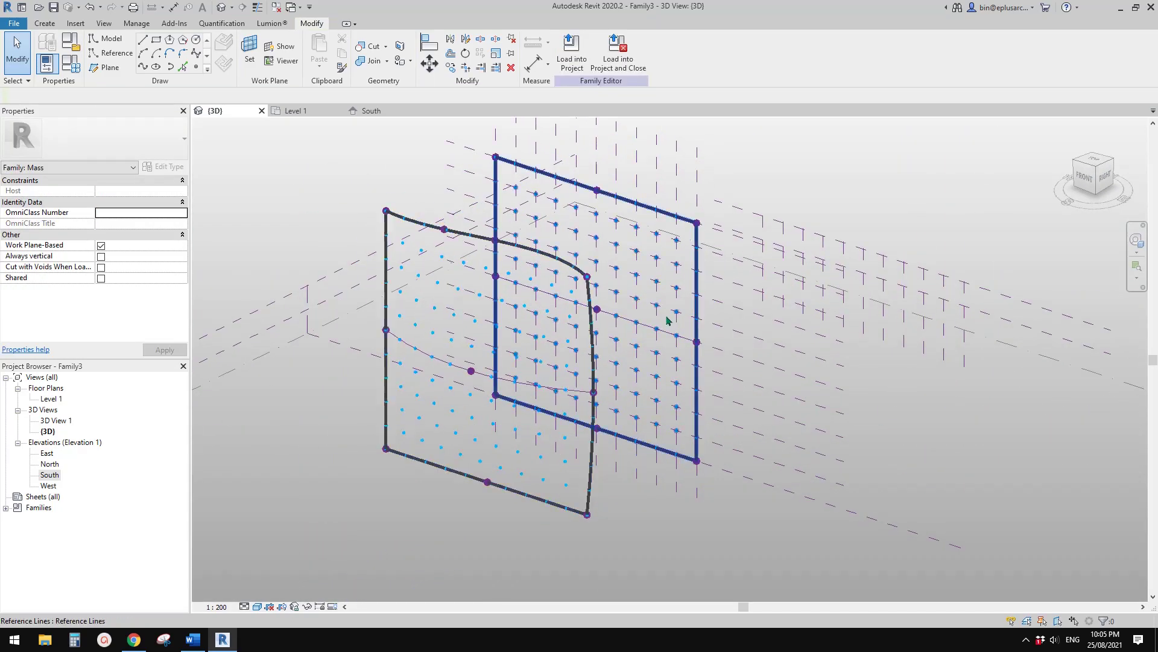
{"action": "middle_click_drag", "start_coordinate": [559, 345], "coordinate": [522, 326], "text": "shift"}
- Create a new family from the Metric Generic Model Adaptive.rft template
{"action": "left_click", "coordinate": [17, 24]}
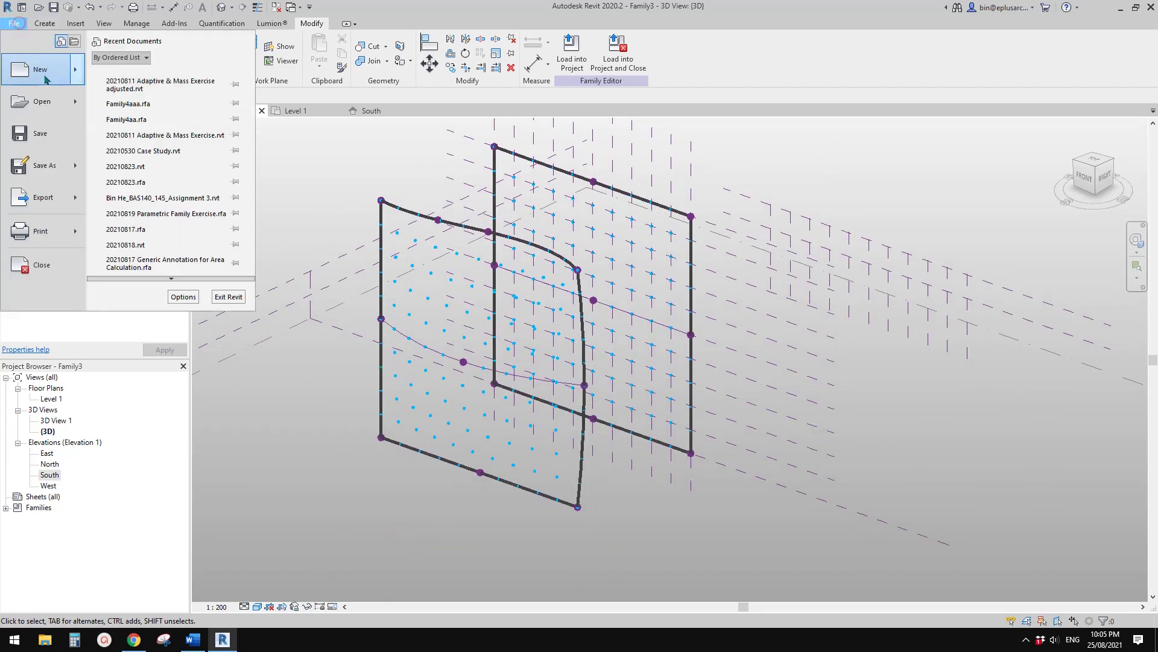
{"action": "mouse_move", "coordinate": [77, 71]}
{"action": "left_click", "coordinate": [127, 105]}
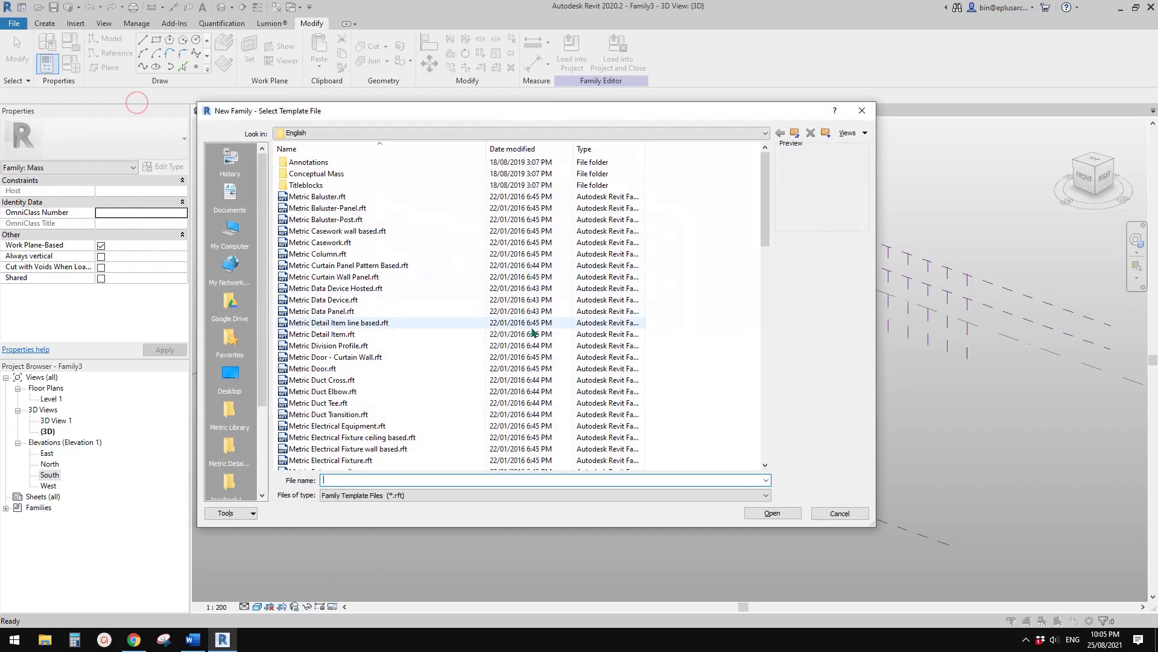
{"action": "left_click", "coordinate": [768, 269]}
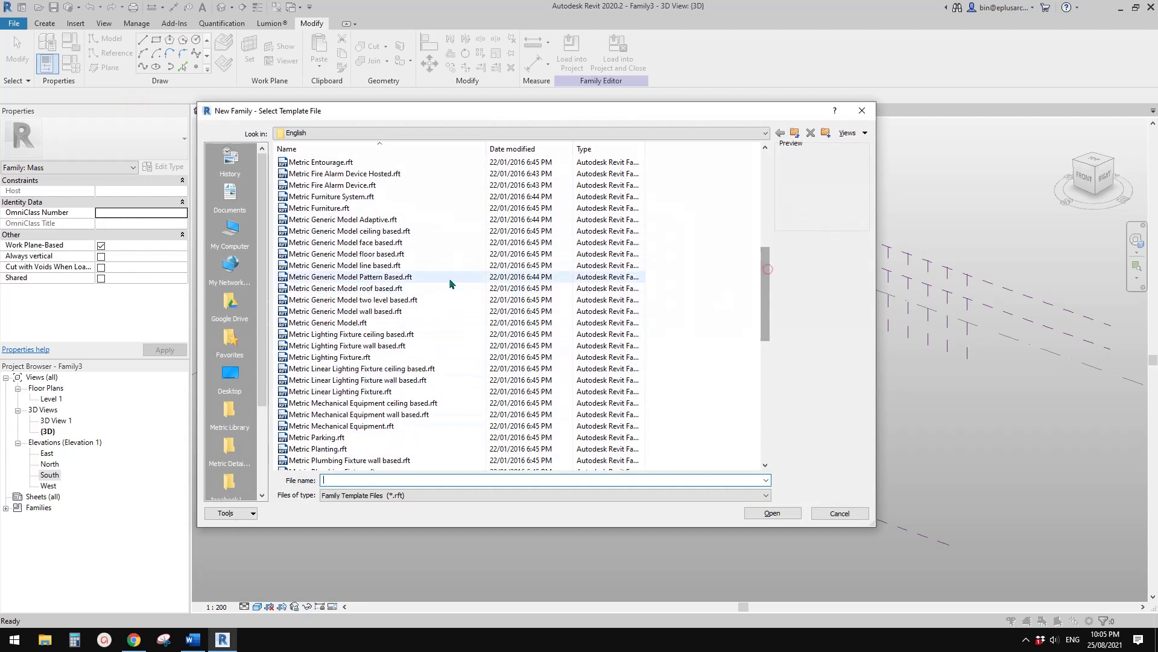
{"action": "left_click", "coordinate": [353, 220]}
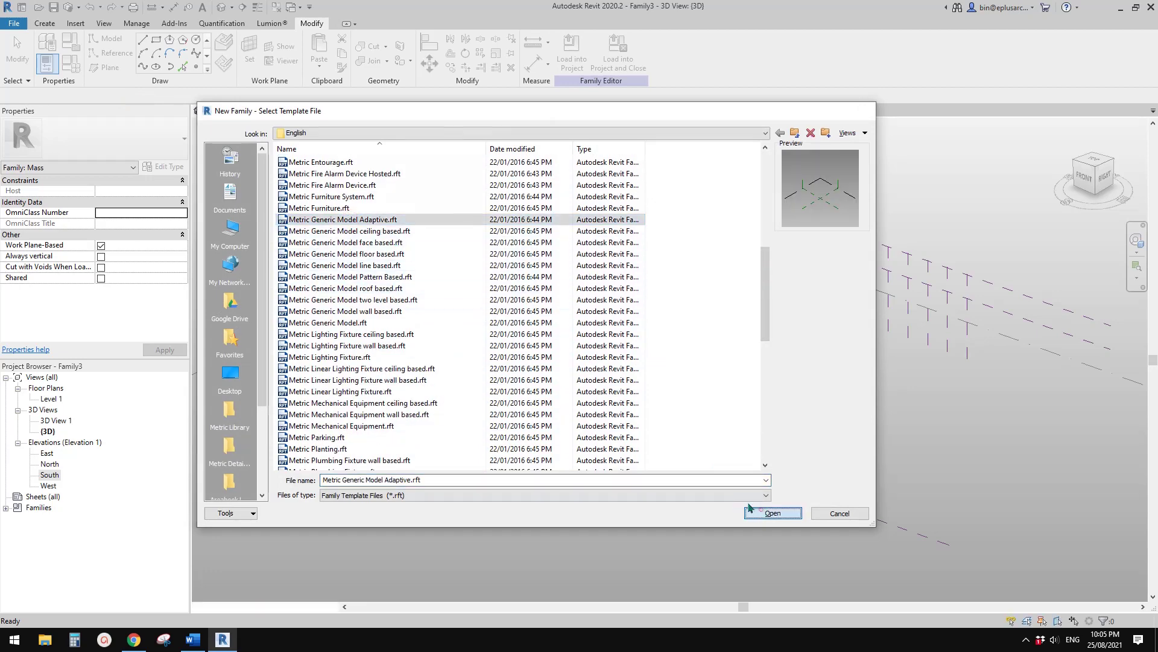
{"action": "left_click", "coordinate": [761, 511]}
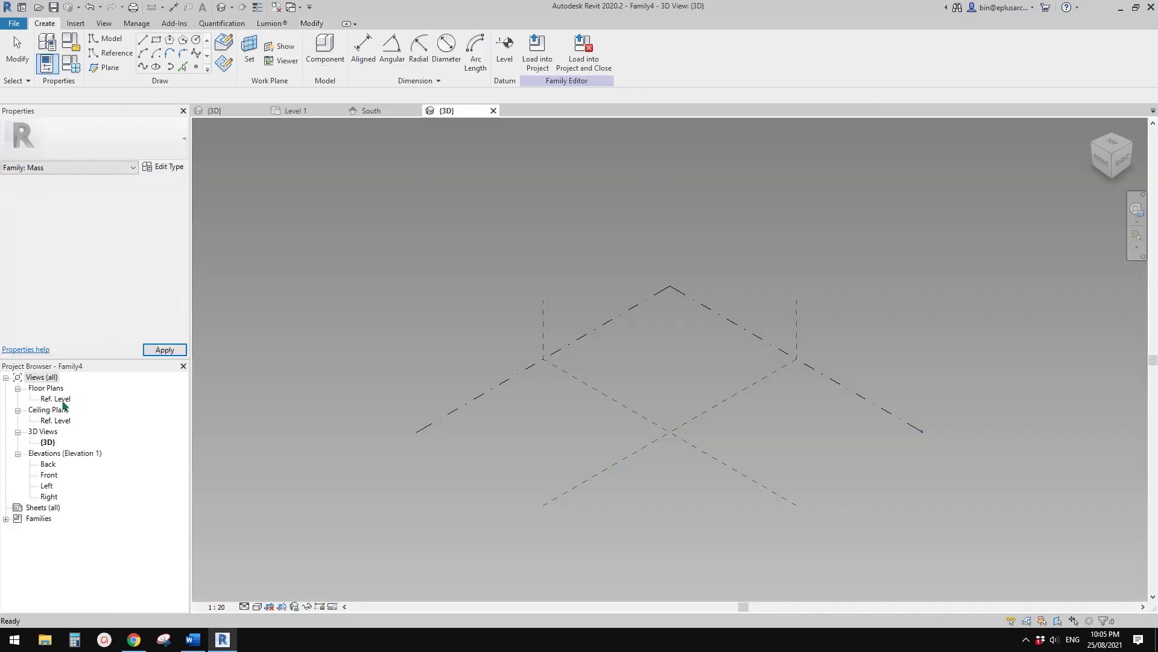
- Place a reference point on the reference level near the side reference plane and make it adaptive
{"action": "middle_click_drag", "start_coordinate": [466, 381], "coordinate": [416, 355]}
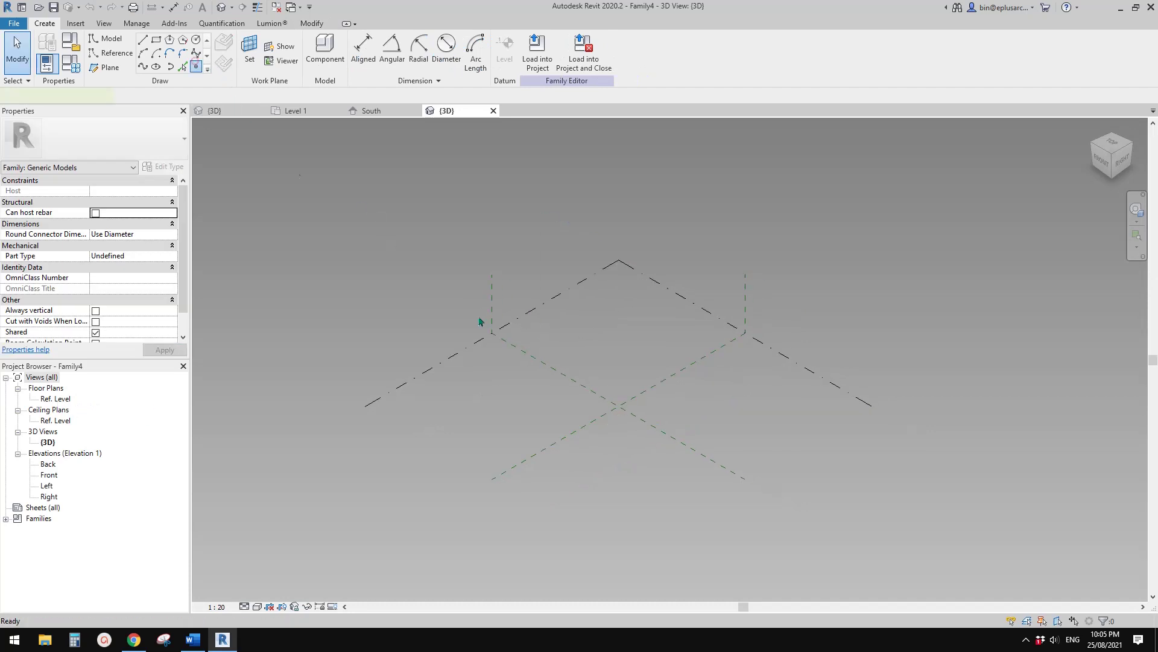
{"action": "left_click", "coordinate": [491, 376]}
{"action": "key", "text": "Escape"}
{"action": "left_click", "coordinate": [490, 376]}
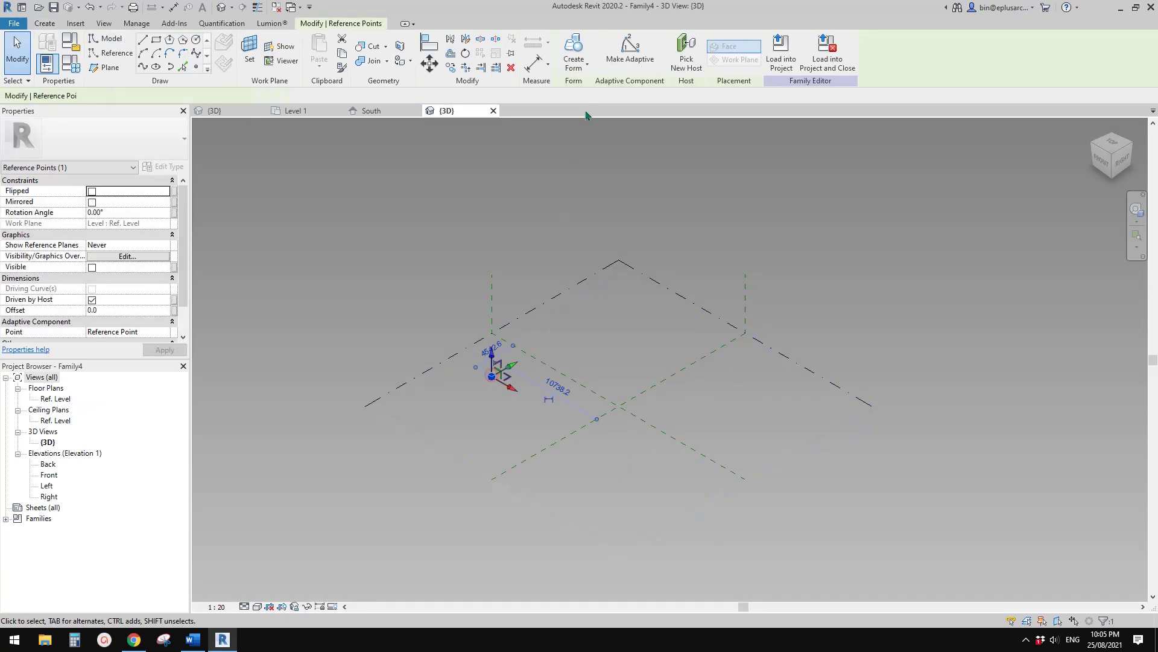
{"action": "left_click", "coordinate": [629, 49]}
{"action": "middle_click_drag", "start_coordinate": [566, 406], "coordinate": [568, 396]}
- Copy the adaptive point about 5700 mm away to make a second adaptive point
{"action": "key", "text": "m"}
{"action": "key", "text": "v"}
{"action": "left_click", "coordinate": [472, 397]}
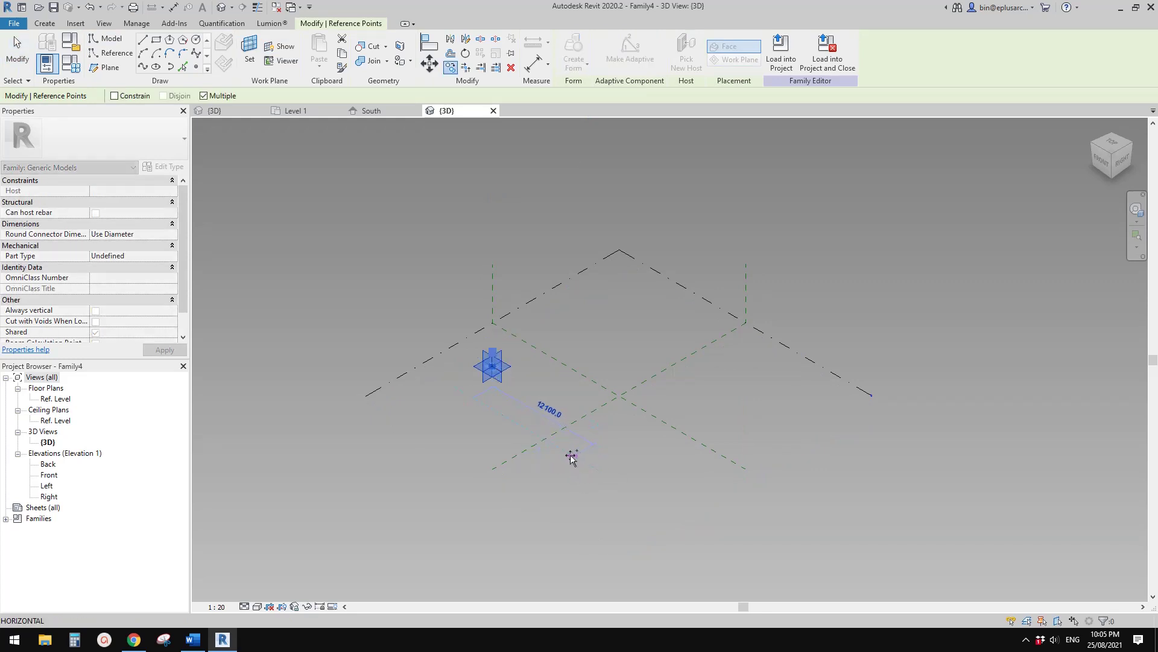
{"action": "left_click", "coordinate": [520, 425]}
{"action": "key", "text": "Escape"}
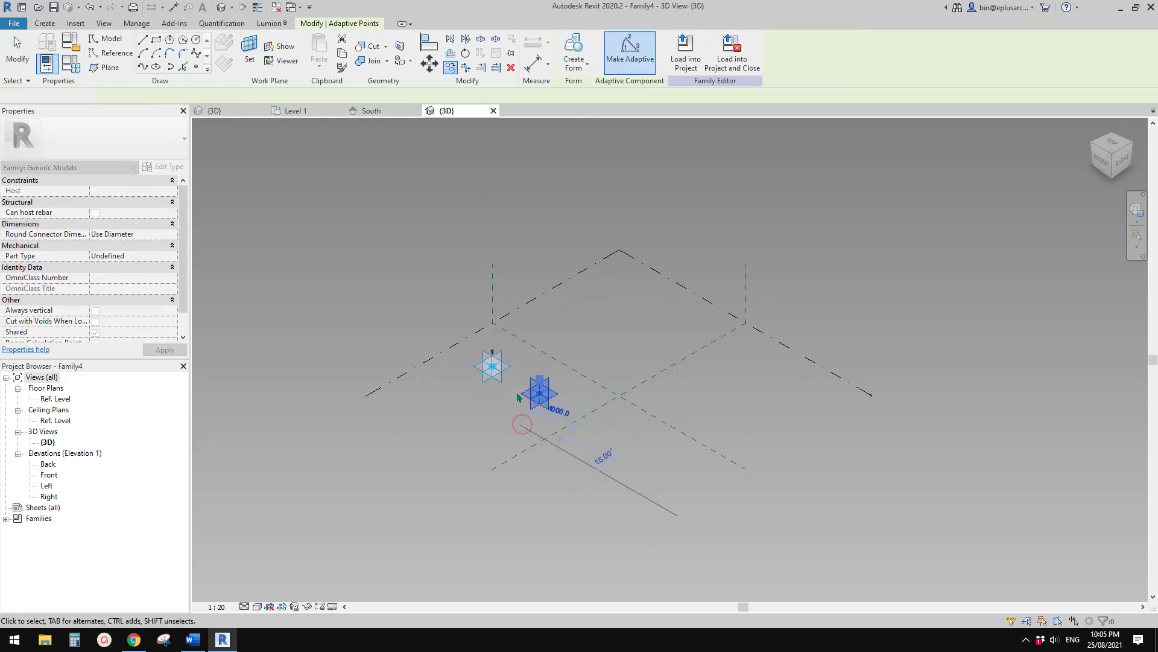
{"action": "key", "text": "Escape"}
- Connect the two adaptive points with a spline through points and convert it to a reference line
{"action": "scroll", "coordinate": [523, 398], "scroll_direction": "up", "scroll_amount": 3}
{"action": "middle_click_drag", "start_coordinate": [522, 398], "coordinate": [569, 398], "text": "shift"}
{"action": "scroll", "coordinate": [522, 385], "scroll_direction": "up", "scroll_amount": 2}
{"action": "left_click_drag", "start_coordinate": [317, 327], "coordinate": [601, 447]}
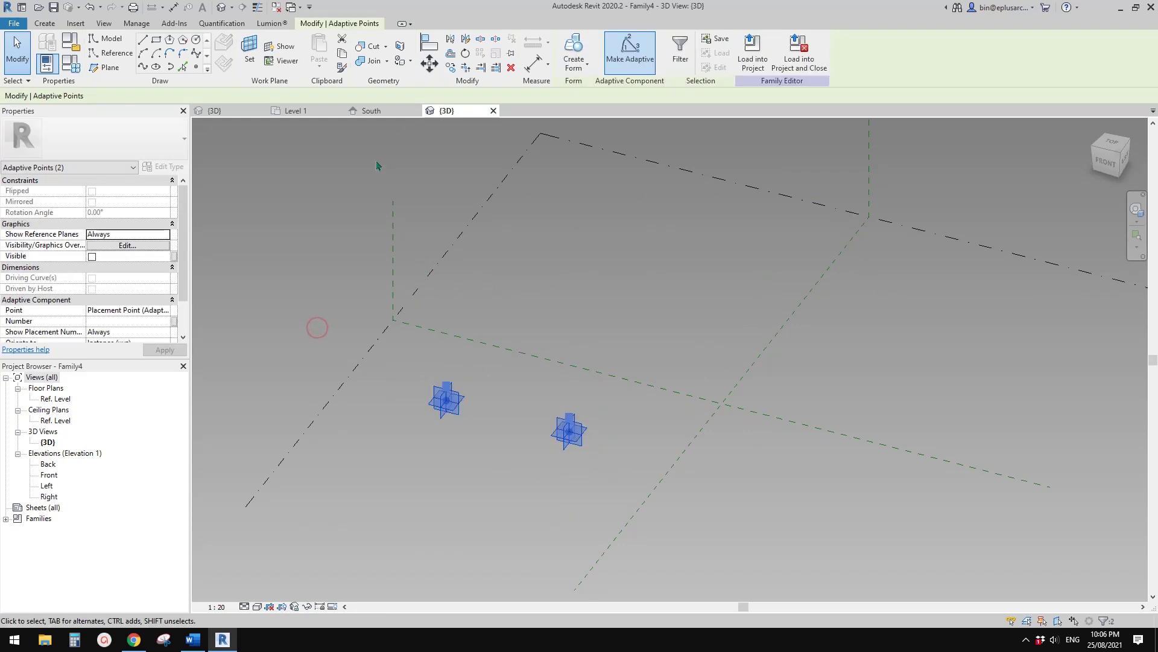
{"action": "left_click", "coordinate": [157, 67]}
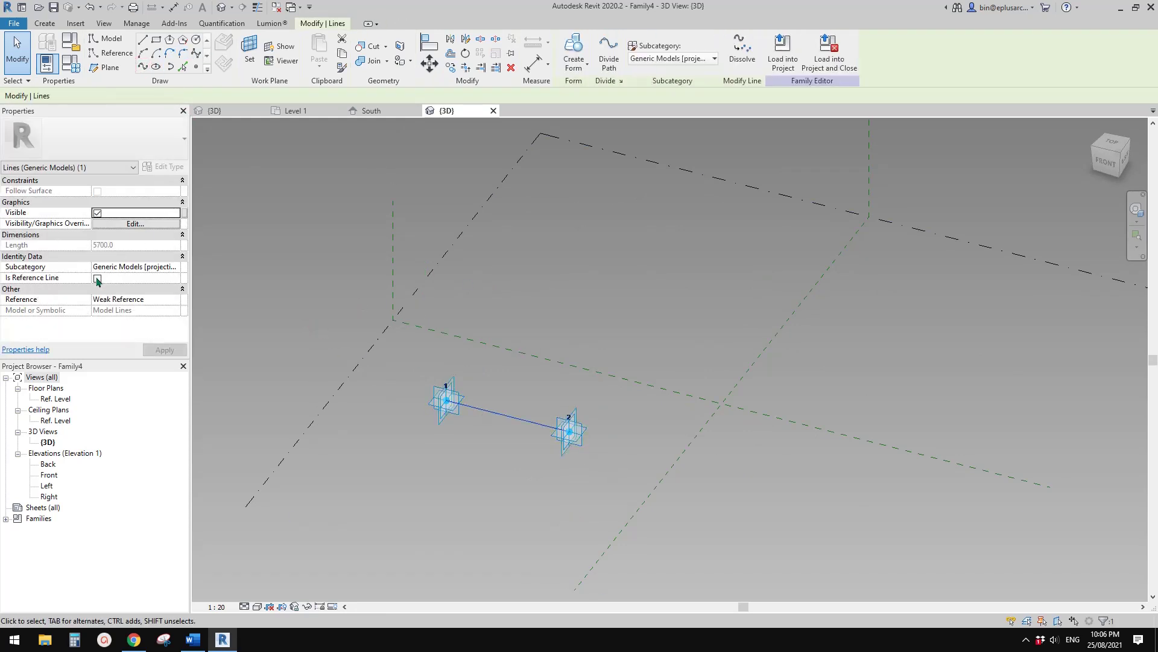
{"action": "left_click", "coordinate": [97, 278]}
{"action": "scroll", "coordinate": [519, 431], "scroll_direction": "up", "scroll_amount": 2}
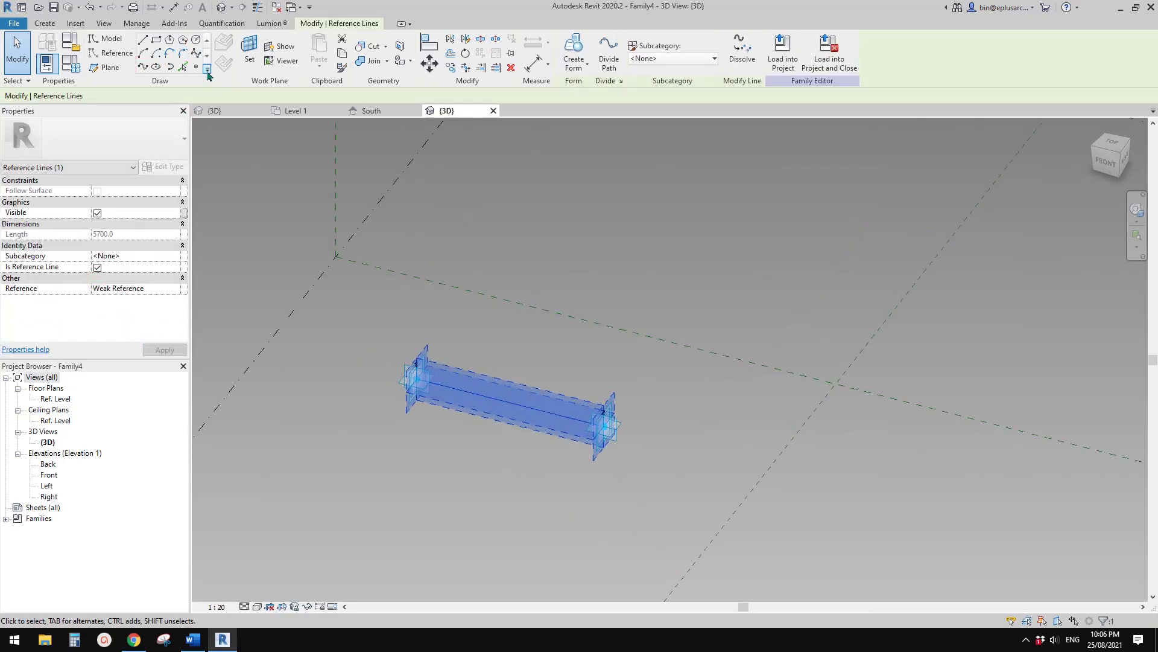
- Place a reference point on the reference line, closer to adaptive point 1
{"action": "left_click", "coordinate": [196, 68]}
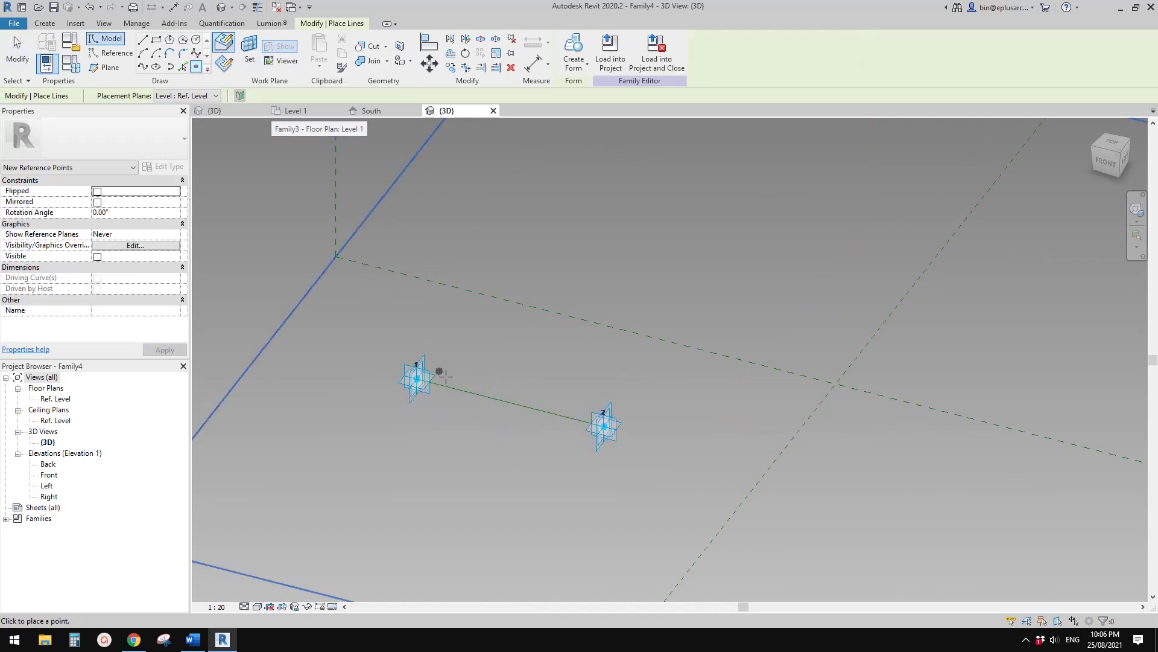
{"action": "left_click", "coordinate": [470, 393]}
{"action": "scroll", "coordinate": [474, 390], "scroll_direction": "up", "scroll_amount": 2}
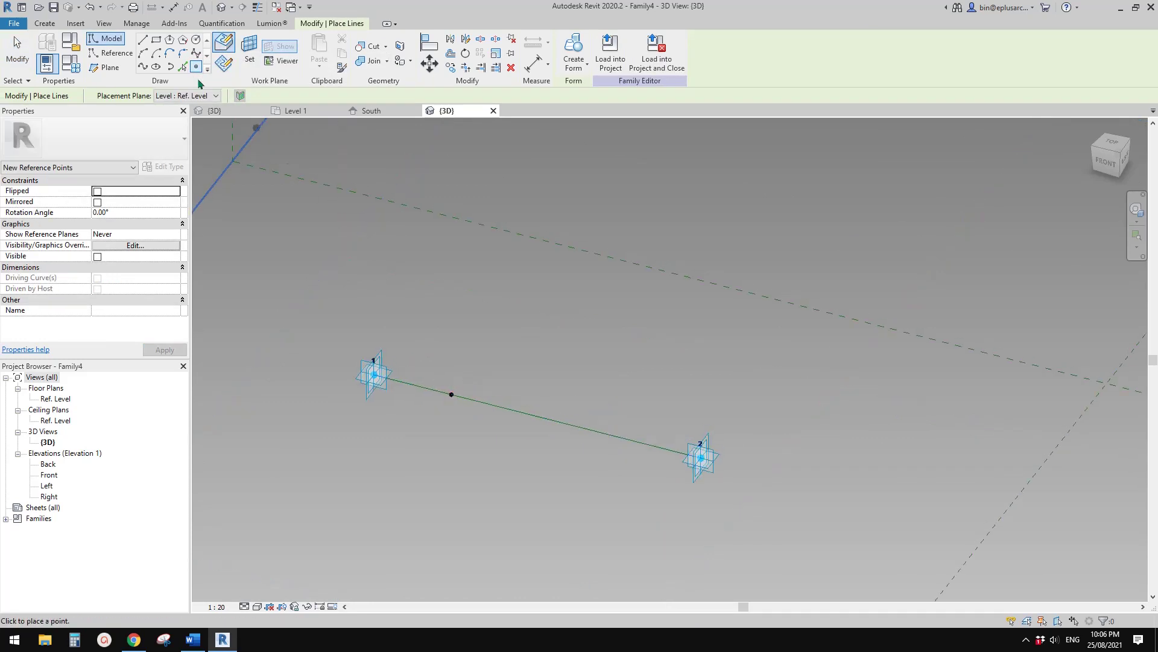
- Set the hosted point's plane as work plane and draw a 3000 by 3000 mm reference-line square starting at the point
{"action": "left_click", "coordinate": [109, 54]}
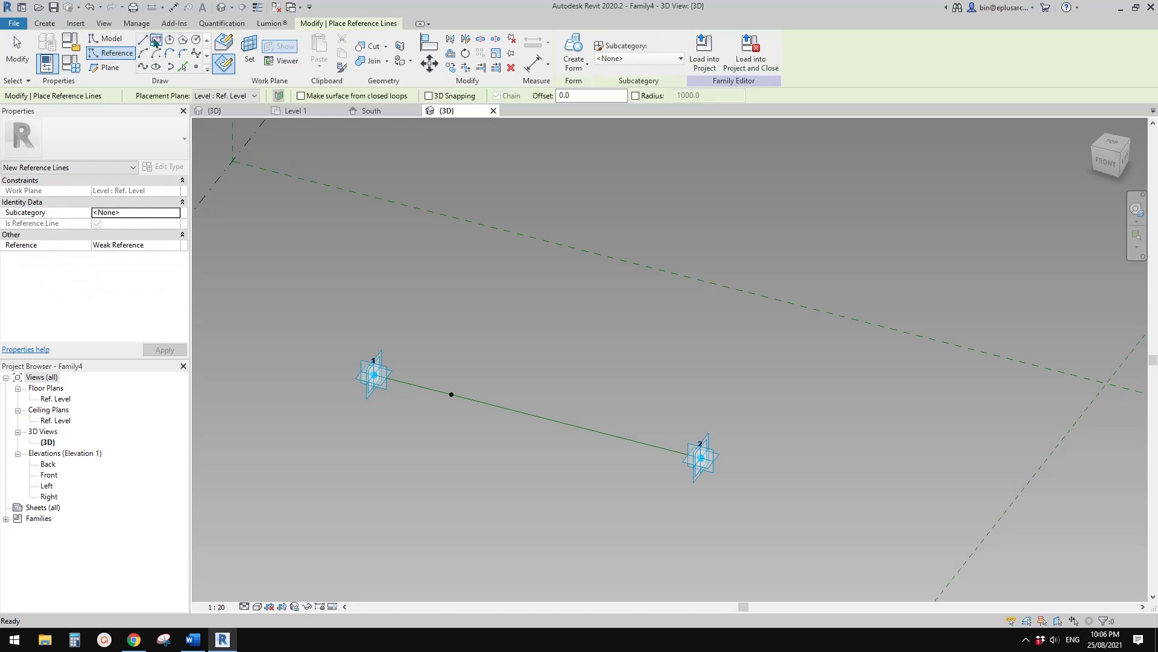
{"action": "left_click", "coordinate": [249, 51]}
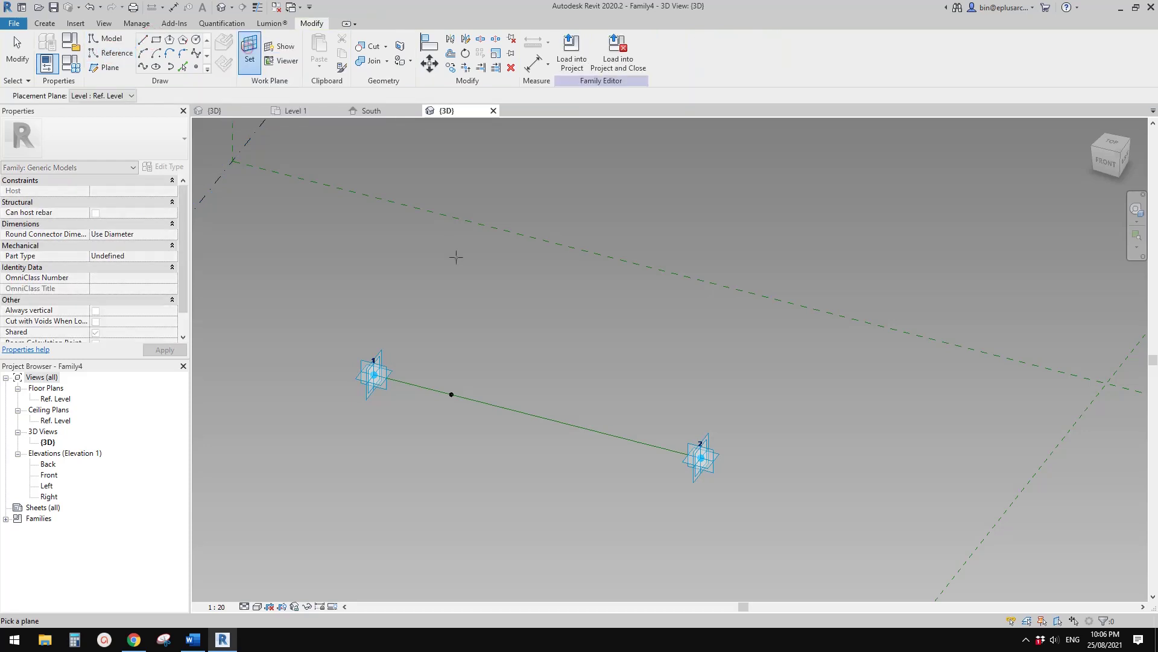
{"action": "left_click", "coordinate": [451, 396]}
{"action": "middle_click_drag", "start_coordinate": [451, 398], "coordinate": [422, 395], "text": "shift"}
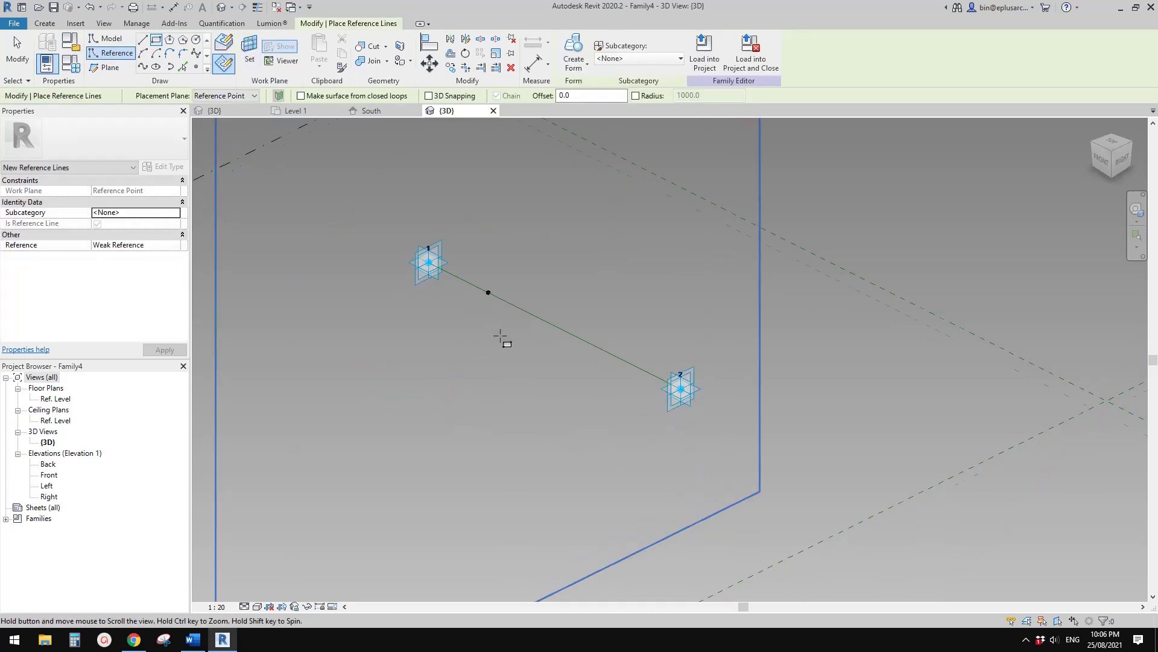
{"action": "middle_click_drag", "start_coordinate": [504, 342], "coordinate": [461, 405]}
{"action": "middle_click_drag", "start_coordinate": [485, 293], "coordinate": [449, 369]}
{"action": "left_click", "coordinate": [409, 430]}
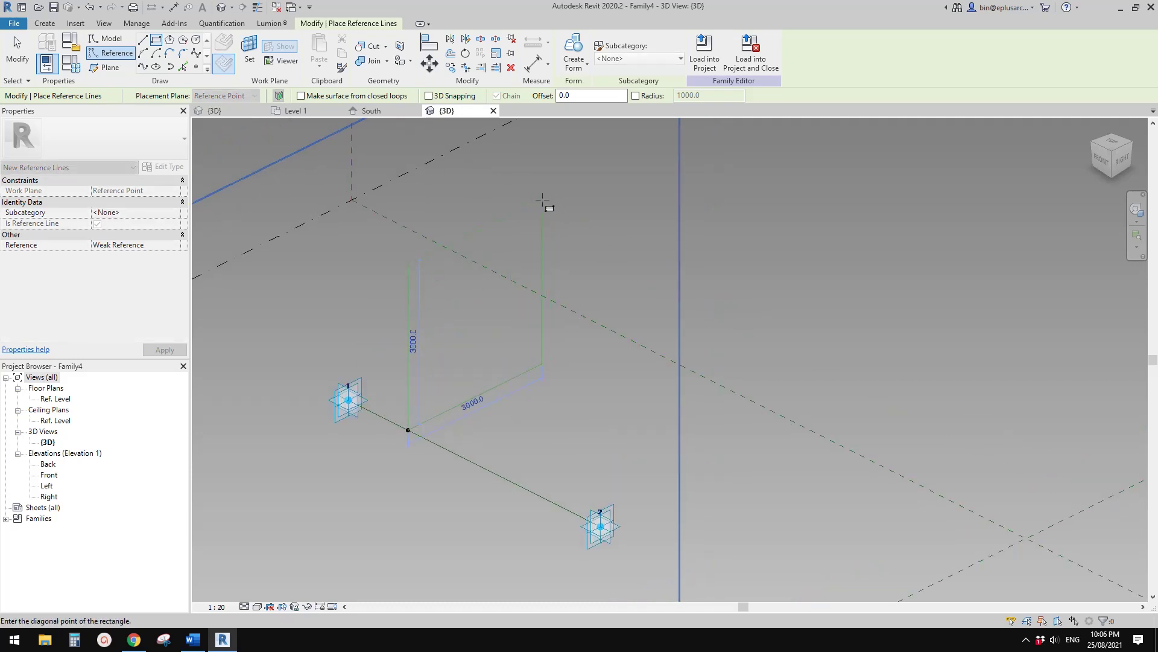
{"action": "left_click", "coordinate": [543, 351]}
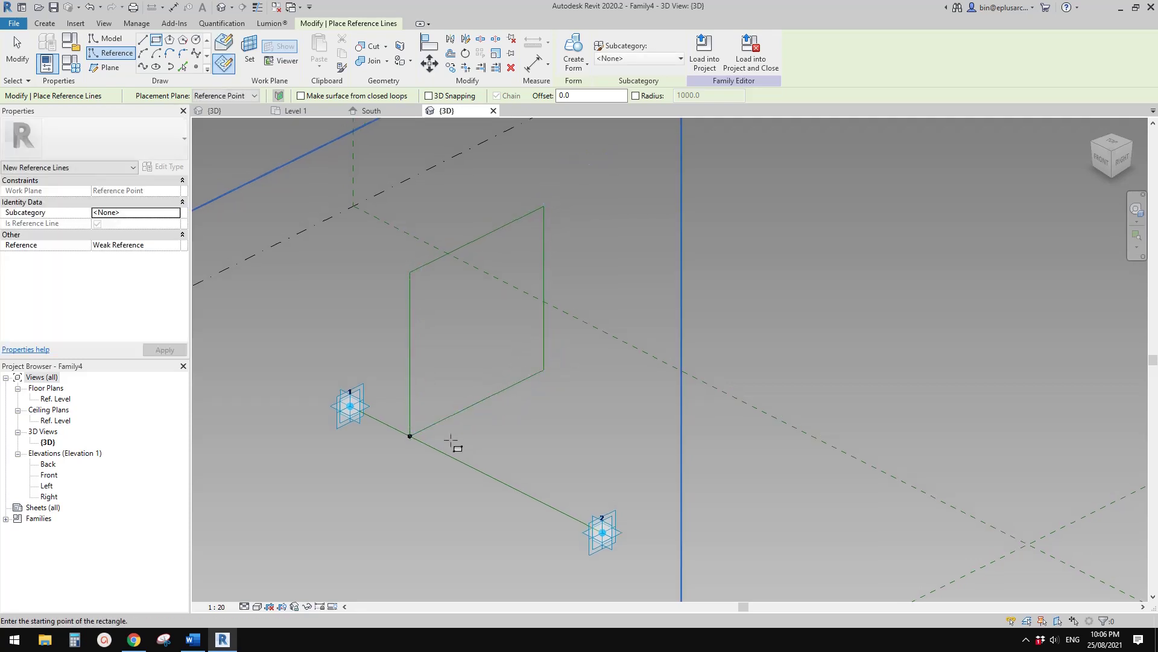
{"action": "key", "text": "Escape"}
{"action": "key", "text": "Escape"}
{"action": "left_click", "coordinate": [393, 197]}
{"action": "key", "text": "Escape"}
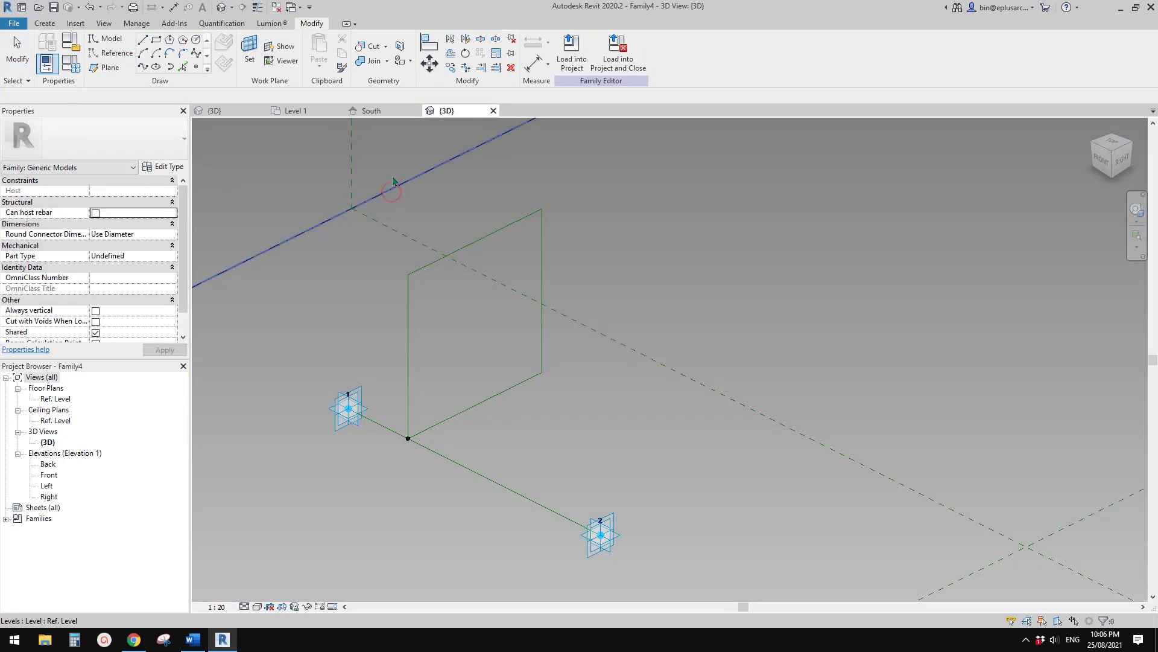
- Copy the reference-line square together with its hosted point to an open spot beside the original
{"action": "left_click_drag", "start_coordinate": [383, 159], "coordinate": [599, 498]}
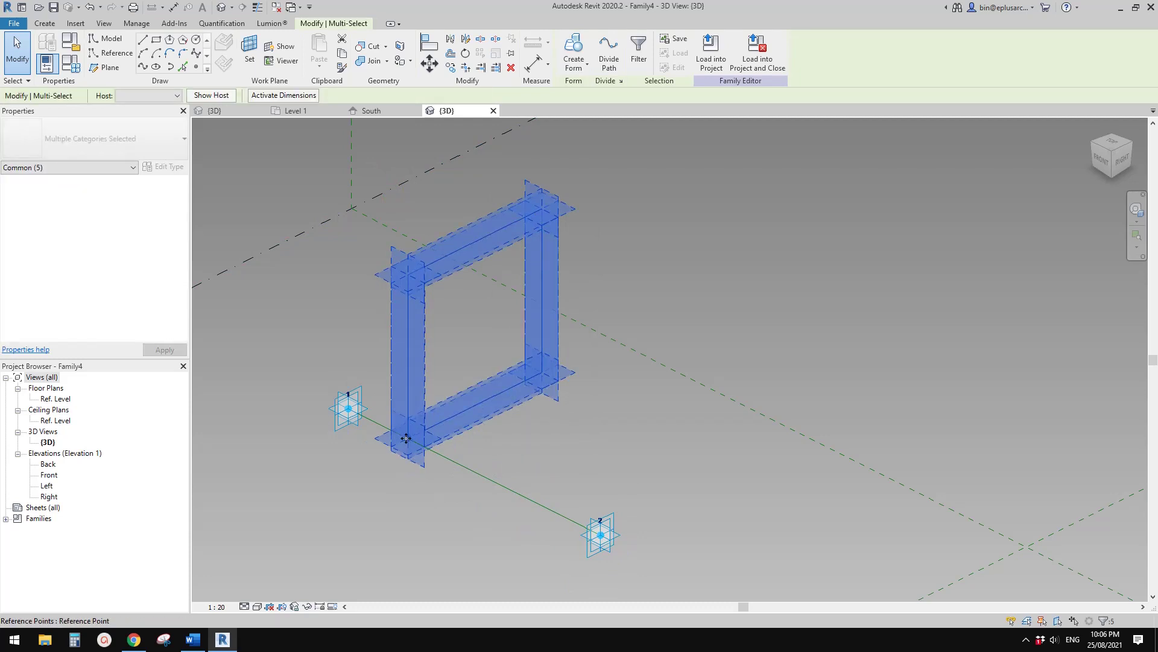
{"action": "left_click_drag", "start_coordinate": [451, 429], "coordinate": [627, 428], "text": "ctrl"}
{"action": "scroll", "coordinate": [453, 427], "scroll_direction": "down", "scroll_amount": 1}
{"action": "key", "text": "Escape"}
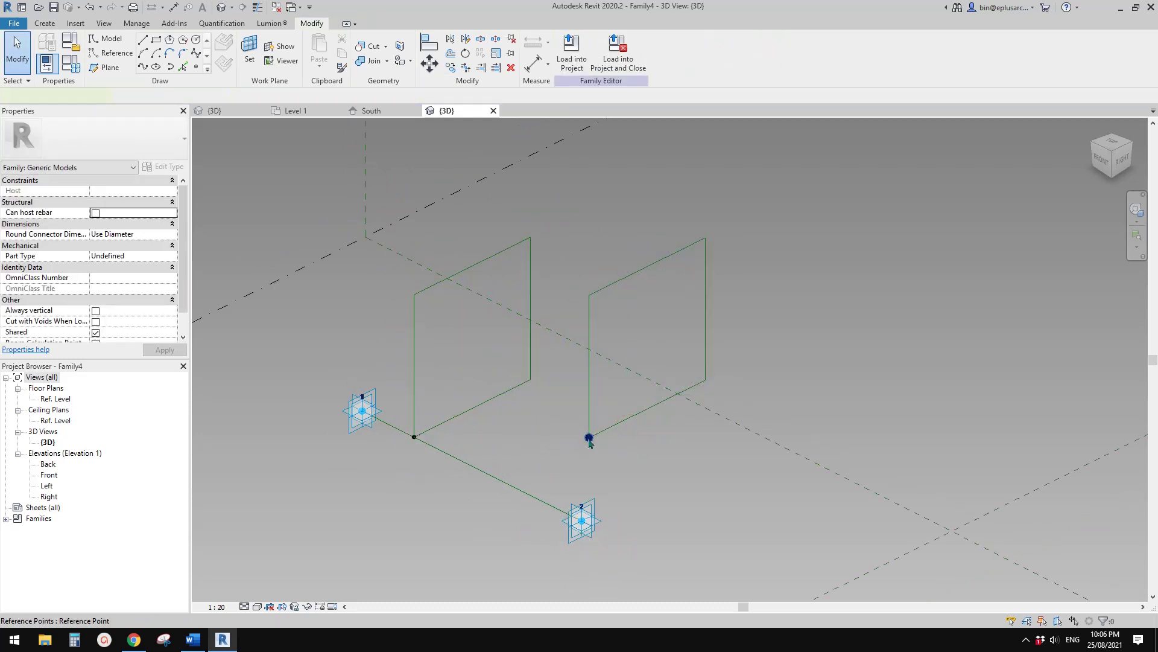
- Re-host the copied square's reference point onto the reference line, nearer adaptive point 2
{"action": "left_click", "coordinate": [589, 439]}
{"action": "left_click", "coordinate": [680, 59]}
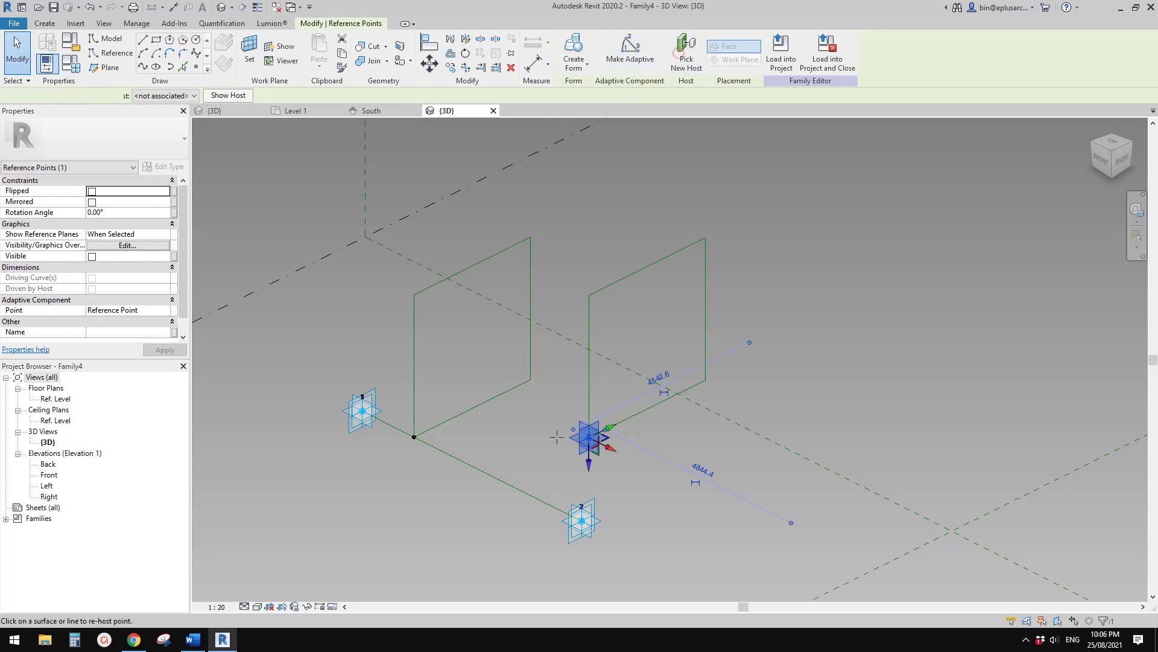
{"action": "left_click", "coordinate": [517, 487]}
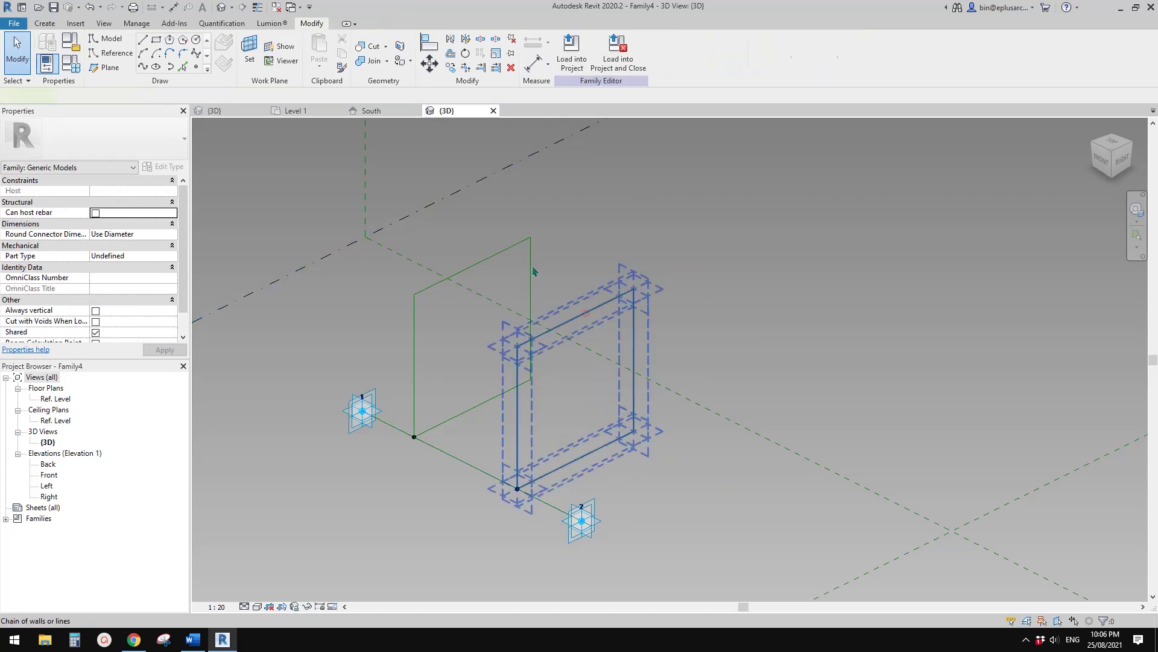
- Create a solid form from the two reference-line squares
{"action": "left_click", "coordinate": [585, 314]}
{"action": "left_click", "coordinate": [406, 324], "text": "ctrl"}
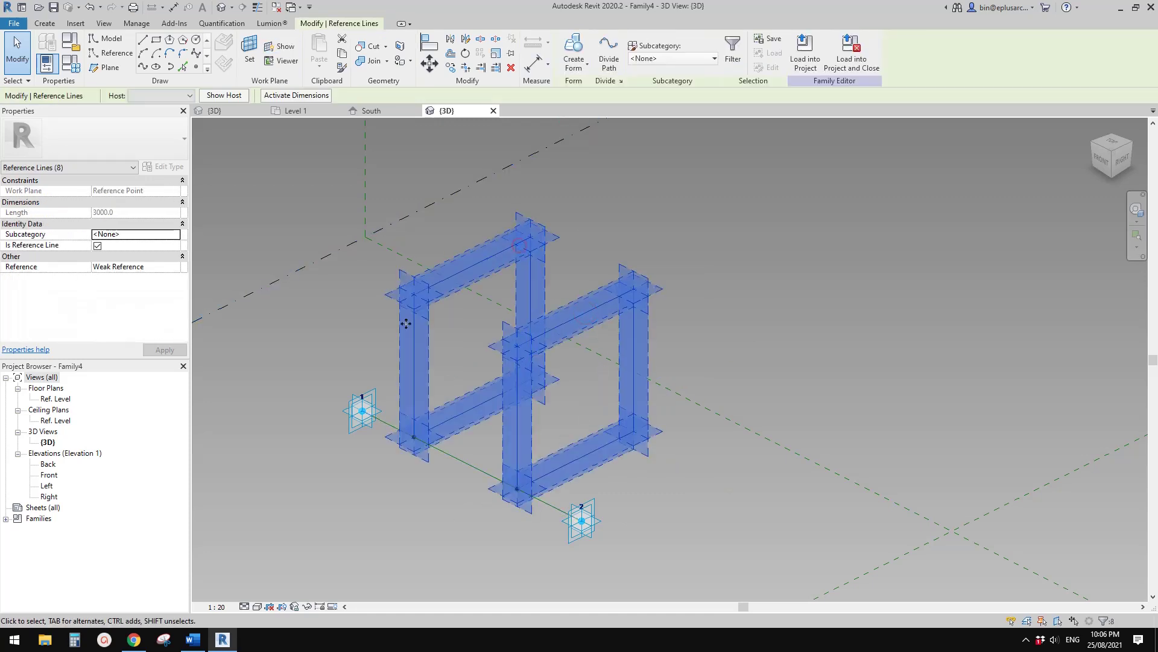
{"action": "left_click", "coordinate": [578, 50]}
- Move the two hosted points along the reference line to its ends, so the solid spans from adaptive point 1 to adaptive point 2
{"action": "middle_click_drag", "start_coordinate": [525, 325], "coordinate": [379, 440], "text": "shift"}
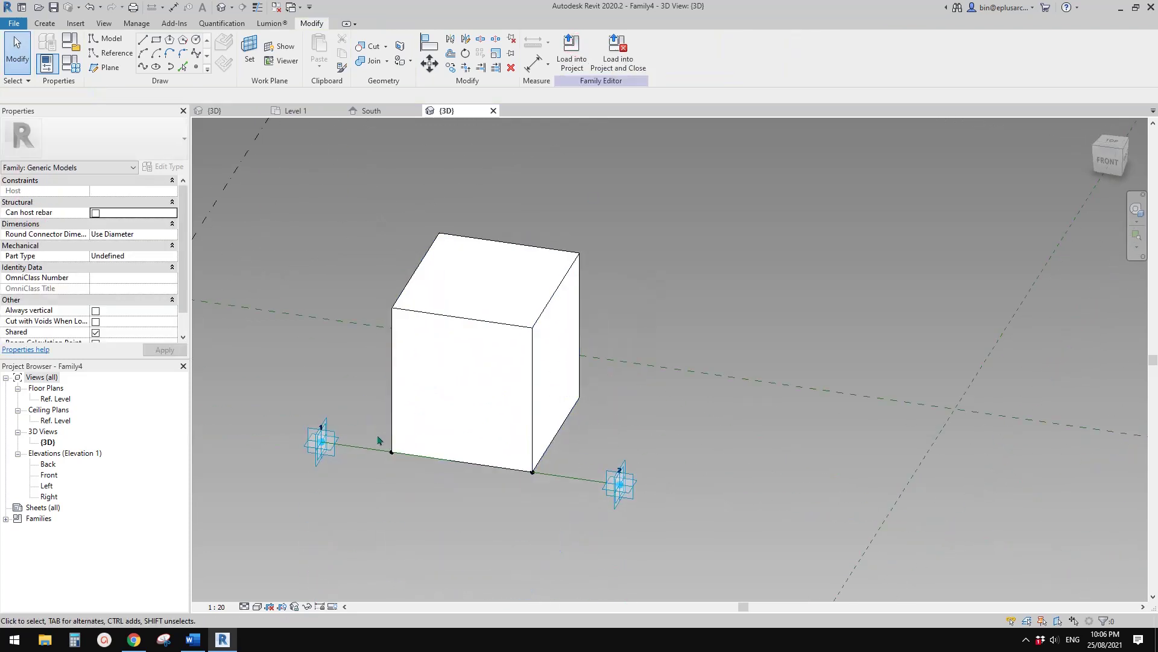
{"action": "left_click_drag", "start_coordinate": [368, 419], "coordinate": [305, 470]}
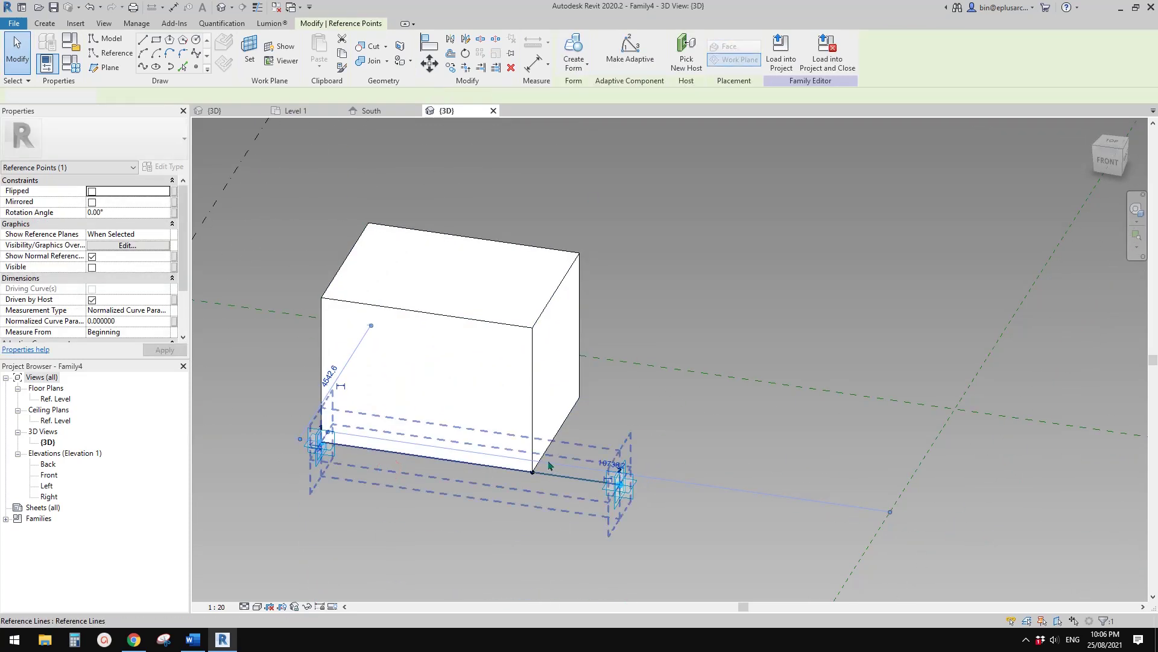
{"action": "key", "text": "Escape"}
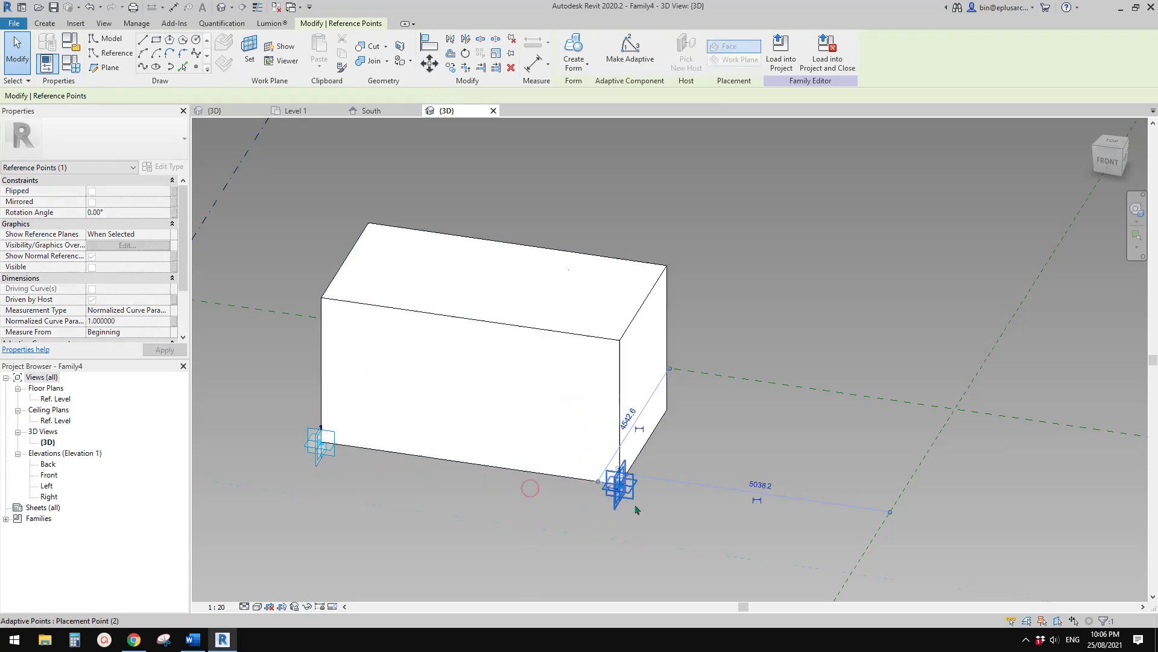
{"action": "left_click", "coordinate": [483, 510]}
- Associate the solid form's material with a new type family parameter named M1
{"action": "middle_click_drag", "start_coordinate": [491, 497], "coordinate": [510, 256], "text": "shift"}
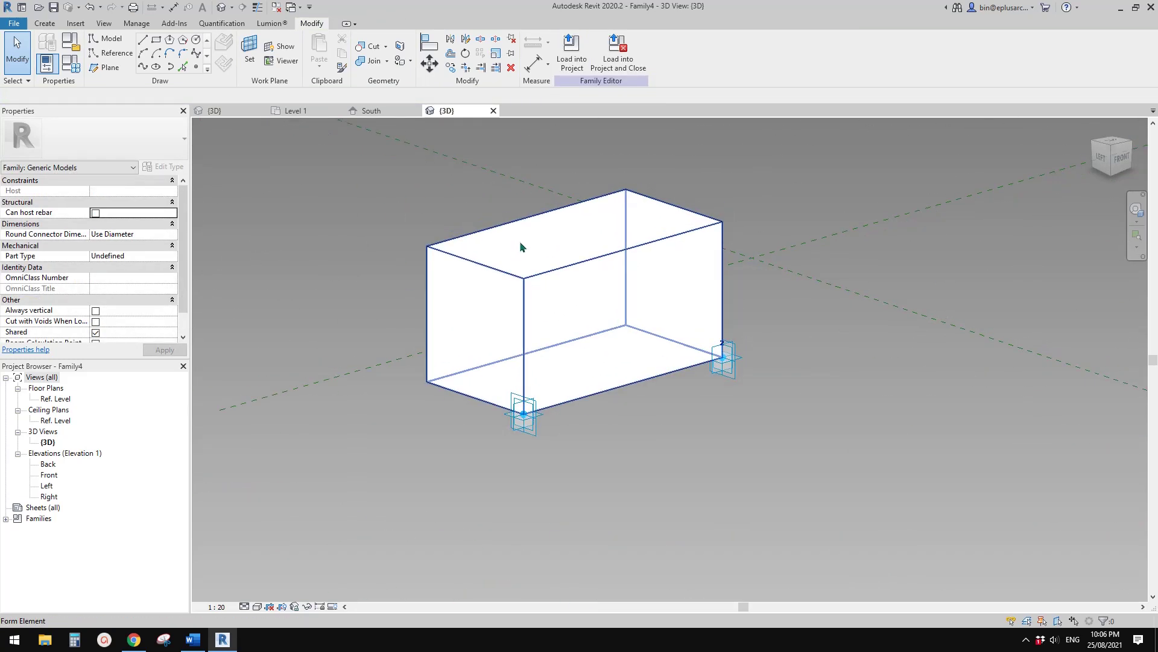
{"action": "left_click", "coordinate": [556, 313]}
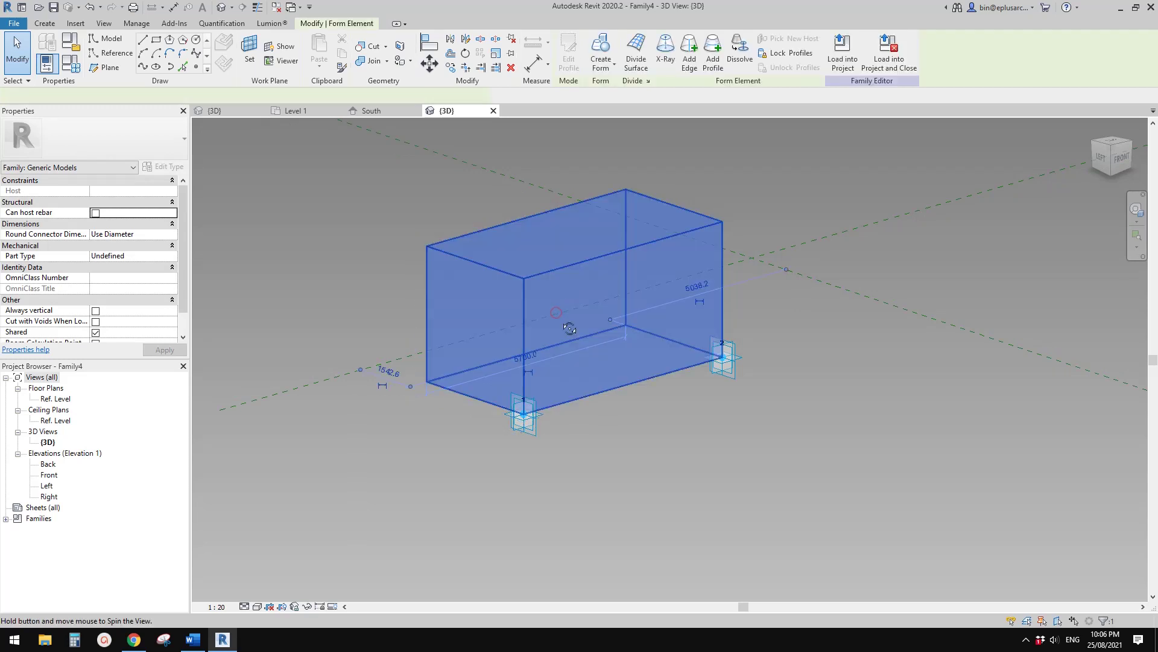
{"action": "middle_click_drag", "start_coordinate": [556, 313], "coordinate": [527, 338], "text": "shift"}
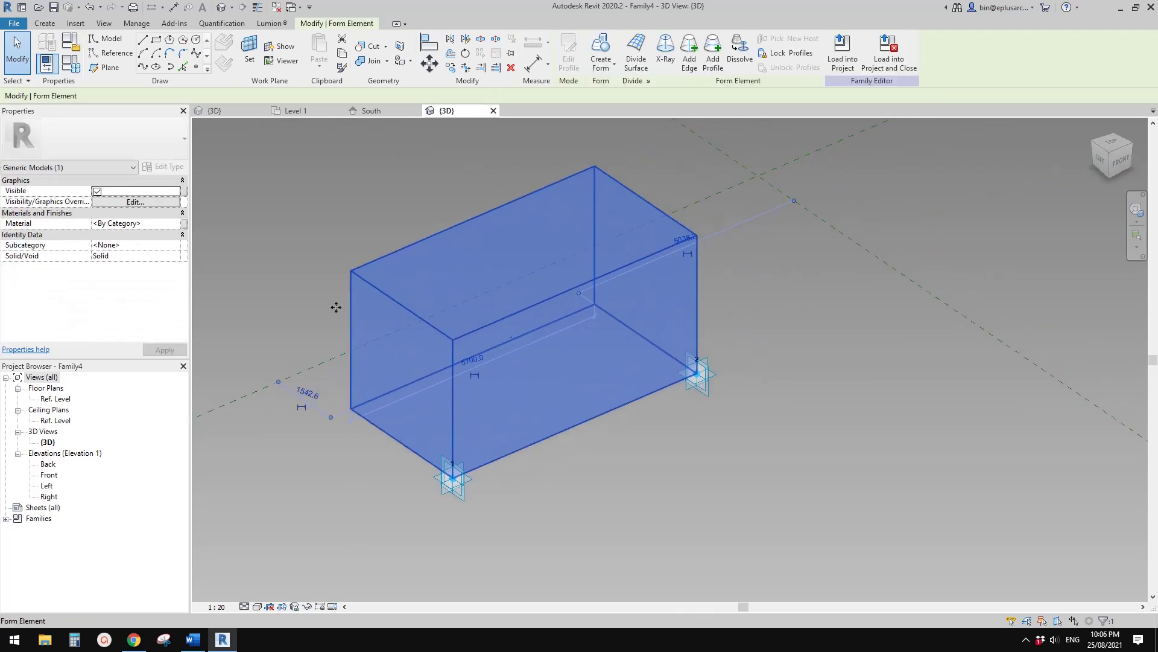
{"action": "left_click", "coordinate": [184, 223]}
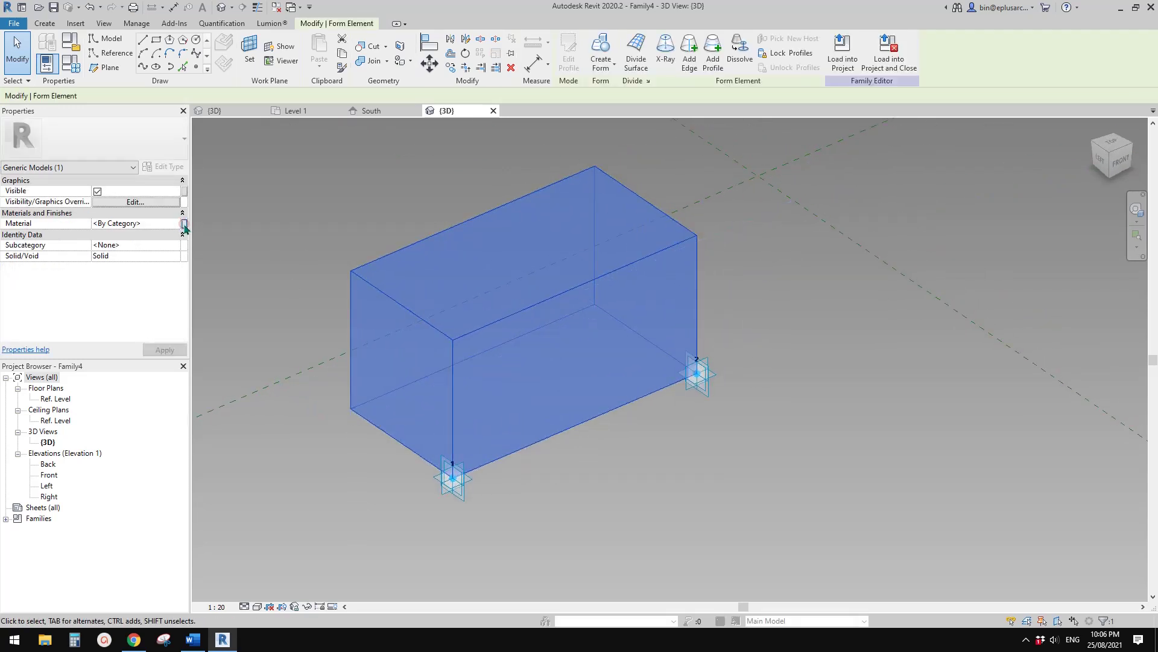
{"action": "left_click_drag", "start_coordinate": [319, 383], "coordinate": [342, 300]}
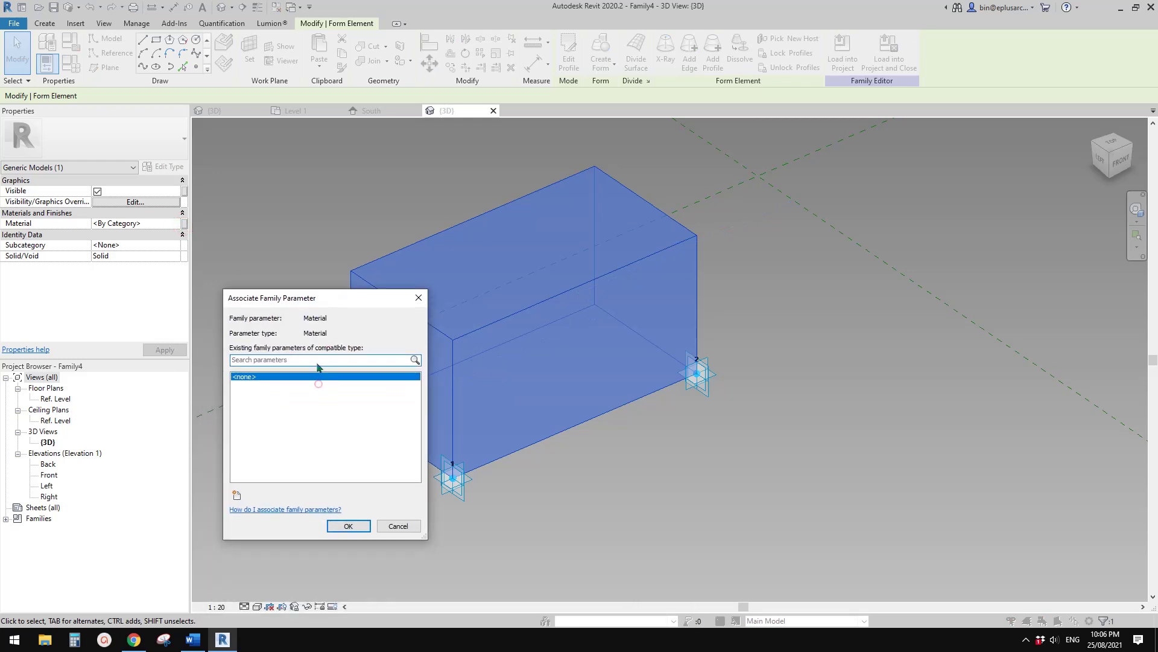
{"action": "left_click", "coordinate": [237, 495]}
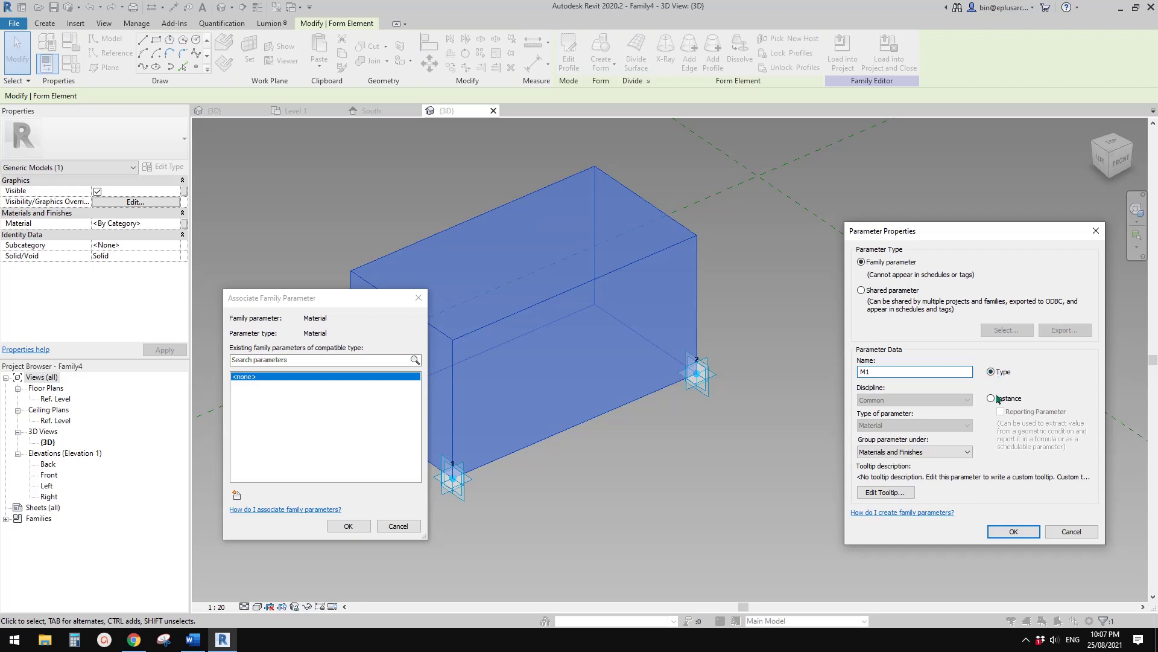
{"action": "left_click", "coordinate": [1014, 532]}
{"action": "left_click", "coordinate": [348, 525]}
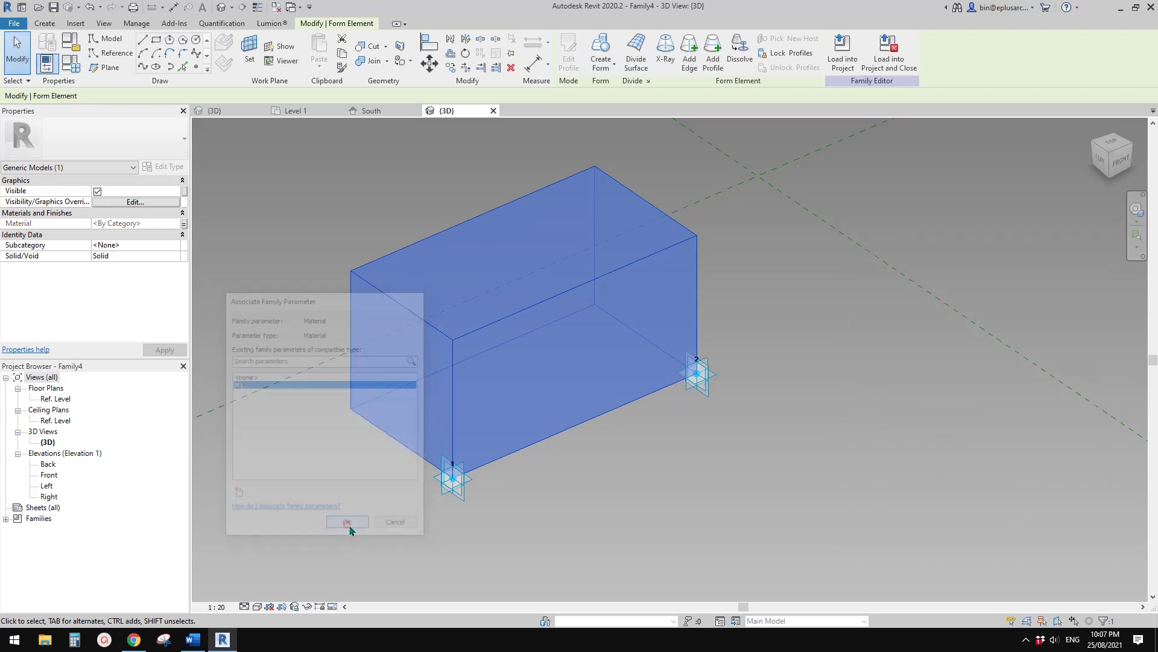
{"action": "middle_click_drag", "start_coordinate": [537, 458], "coordinate": [487, 475]}
{"action": "key", "text": "Escape"}
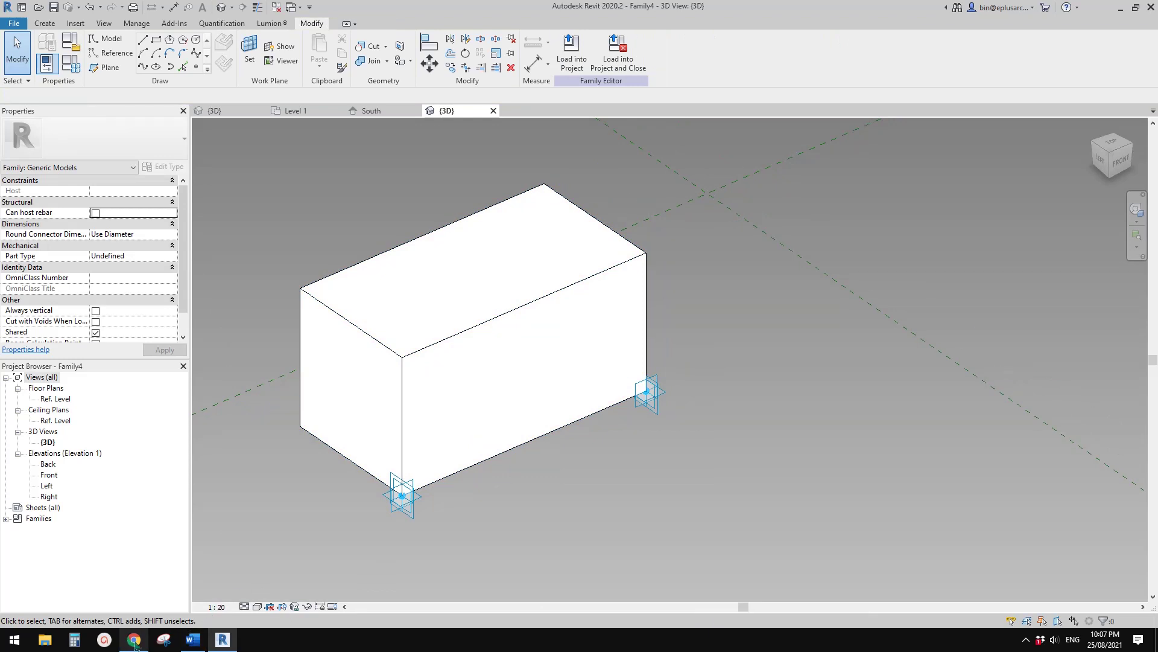
- Check the terraced building reference image in the Word document, then return to the family in Revit
{"action": "left_click", "coordinate": [193, 640]}
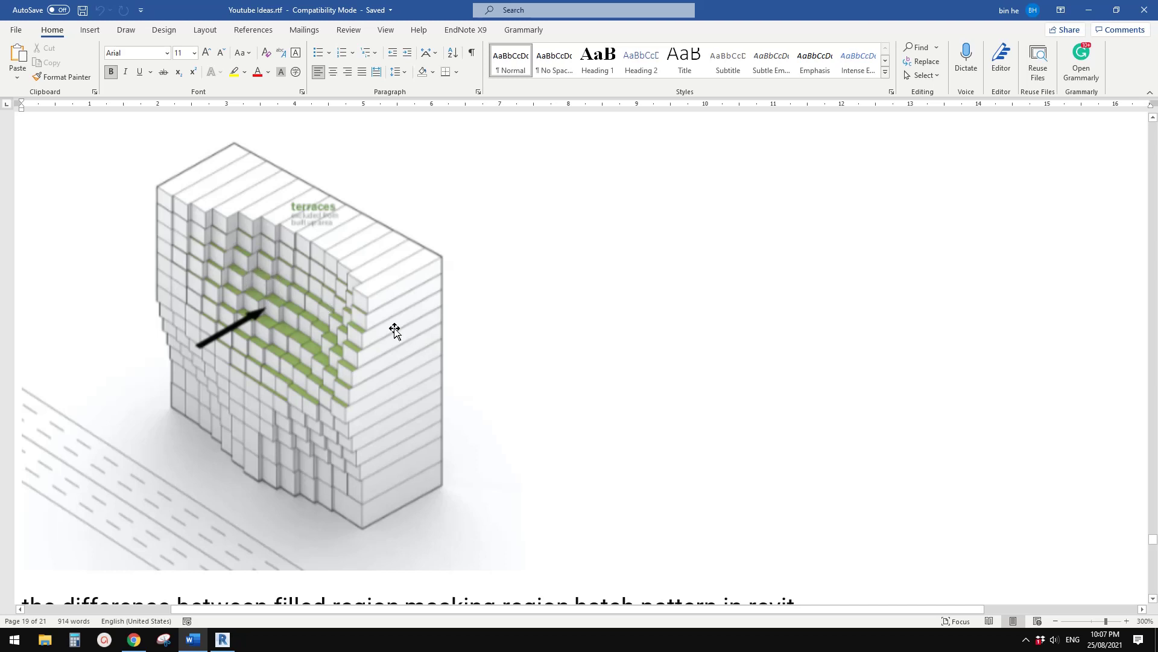
{"action": "left_click", "coordinate": [222, 640]}
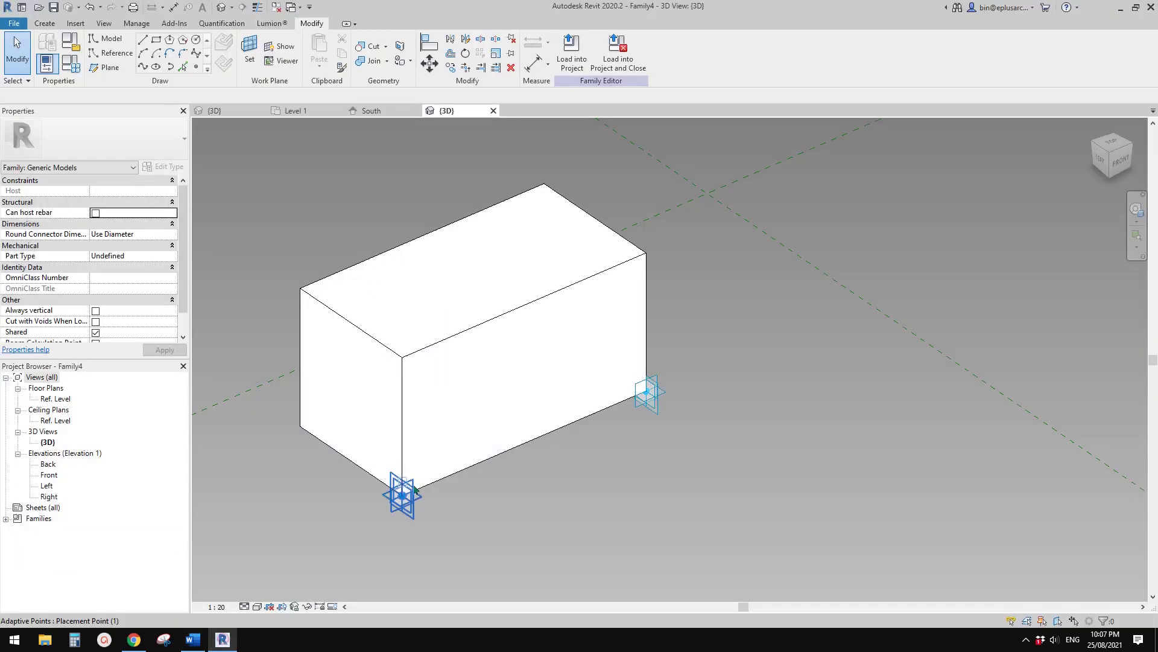
{"action": "middle_click_drag", "start_coordinate": [437, 312], "coordinate": [463, 321]}
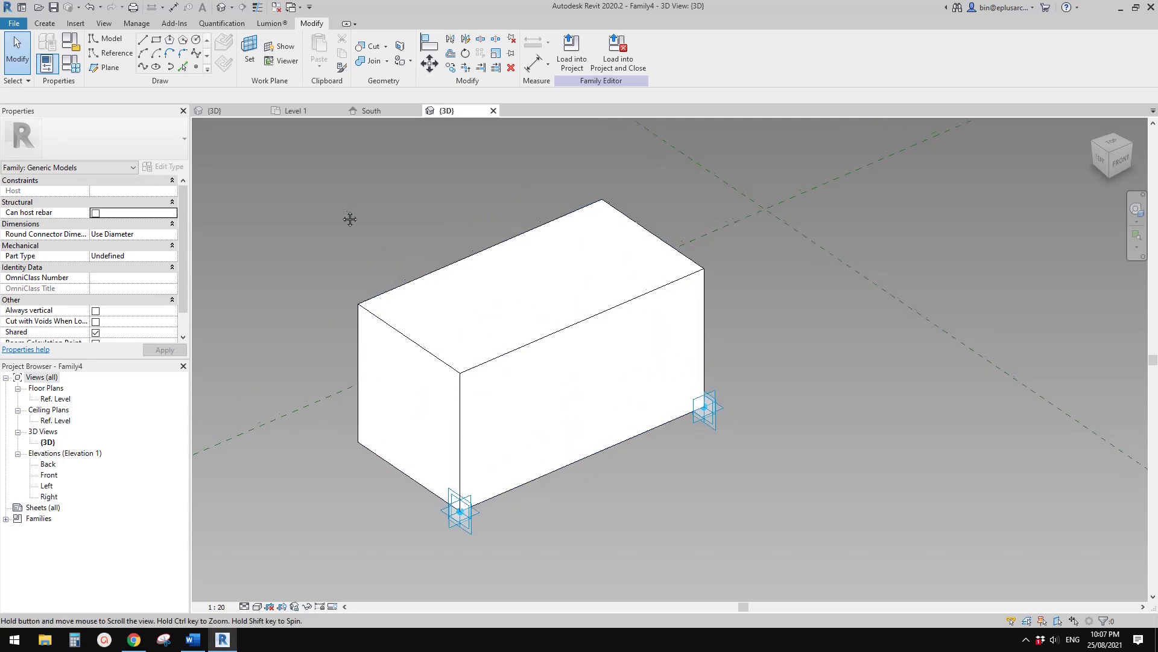
- Add an instance family parameter named M2 of type Material, grouped under Materials and Finishes
{"action": "left_click", "coordinate": [47, 26]}
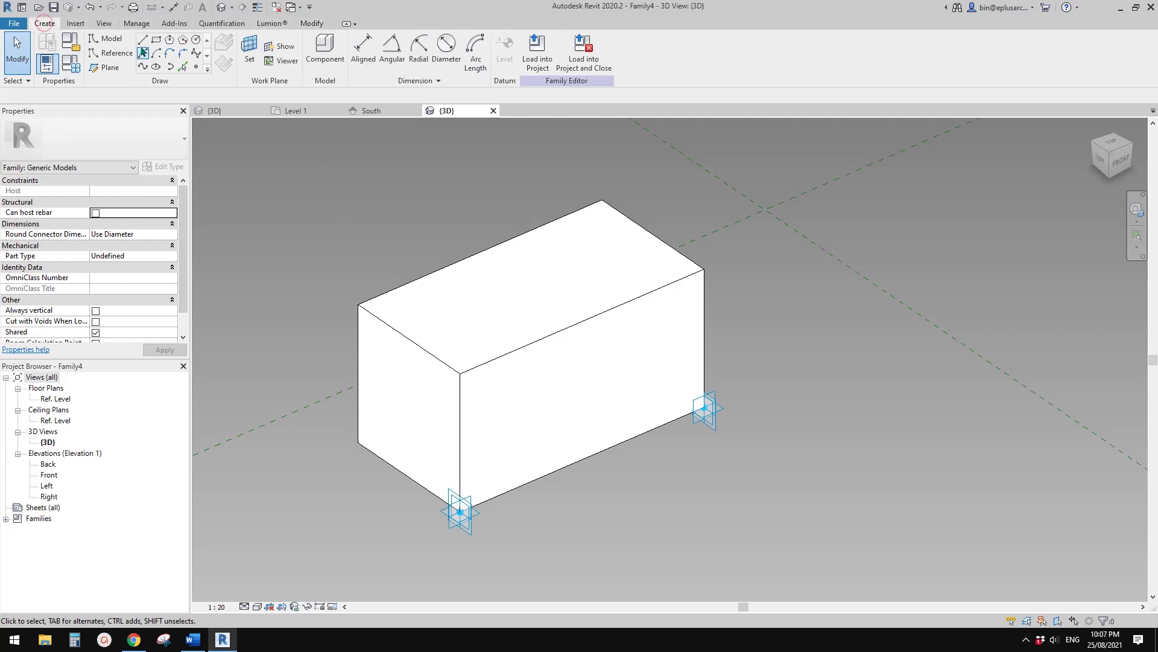
{"action": "left_click", "coordinate": [72, 62]}
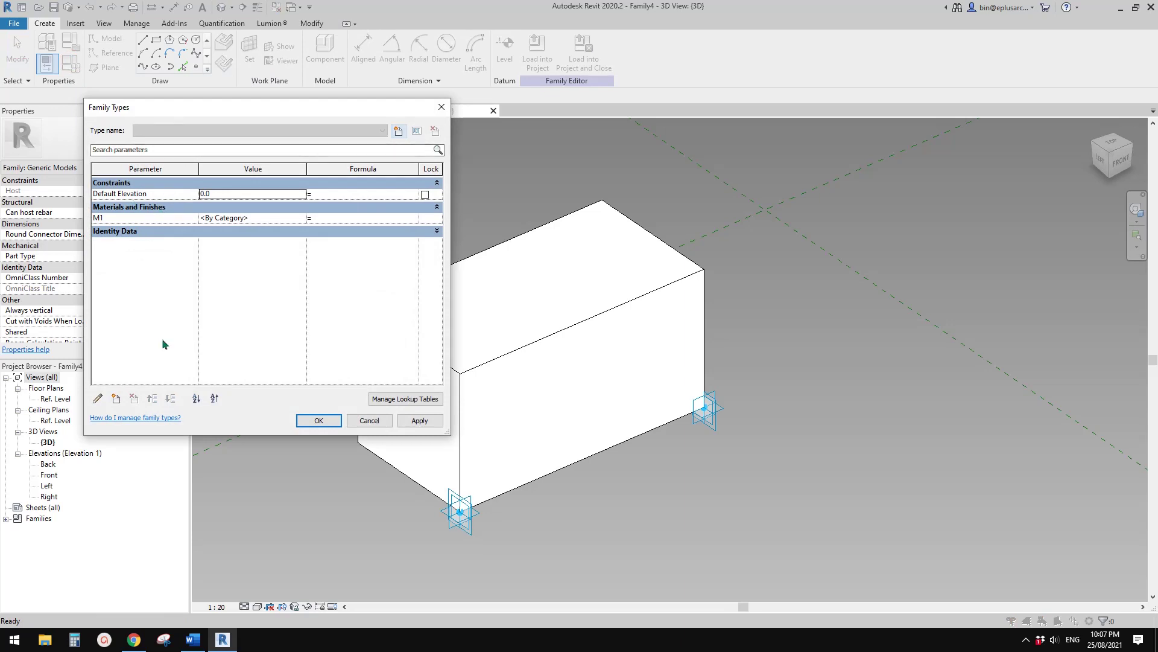
{"action": "left_click", "coordinate": [116, 398]}
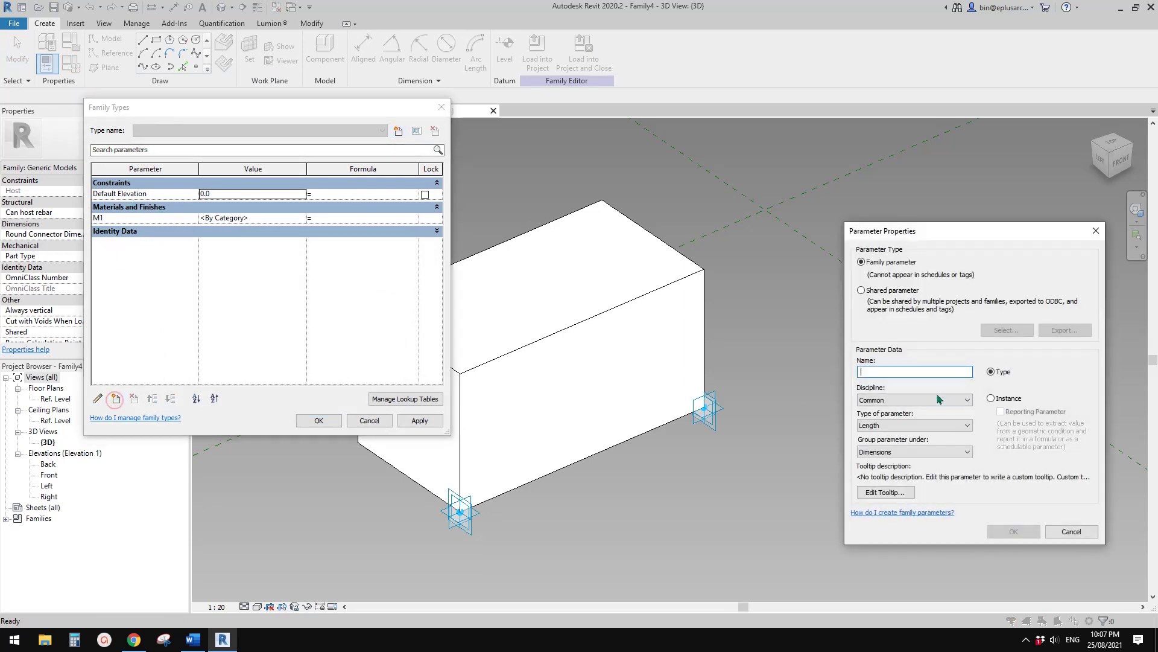
{"action": "left_click_drag", "start_coordinate": [900, 234], "coordinate": [543, 133]}
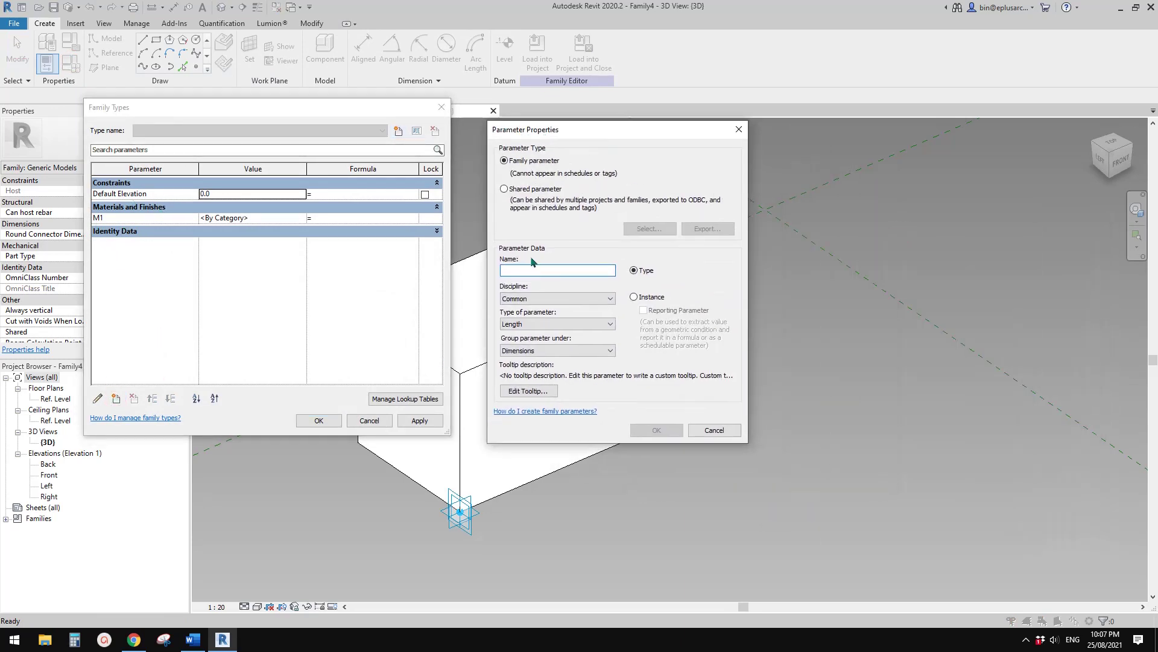
{"action": "type", "text": "M2"}
{"action": "left_click", "coordinate": [644, 300]}
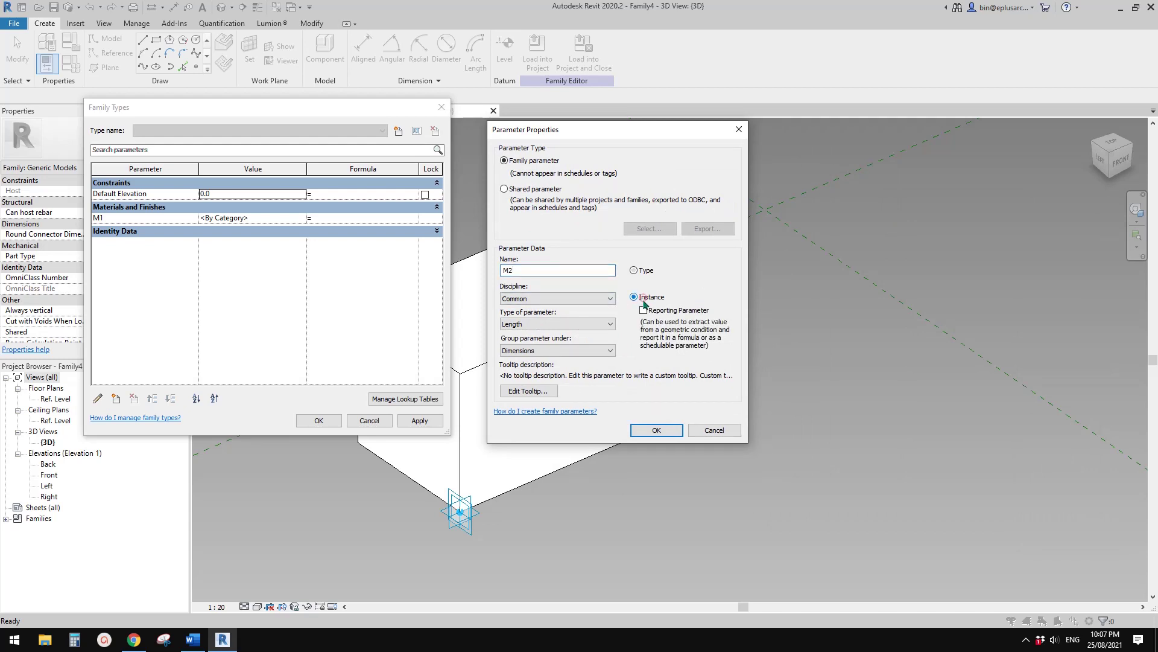
{"action": "left_click", "coordinate": [566, 324]}
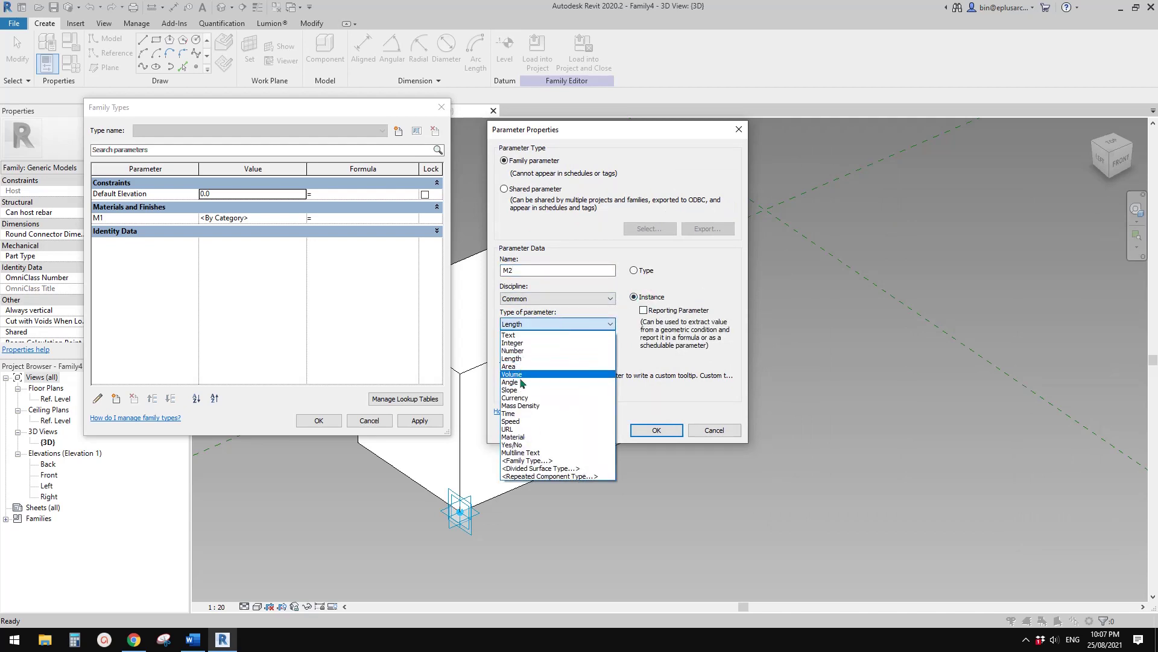
{"action": "left_click", "coordinate": [522, 436]}
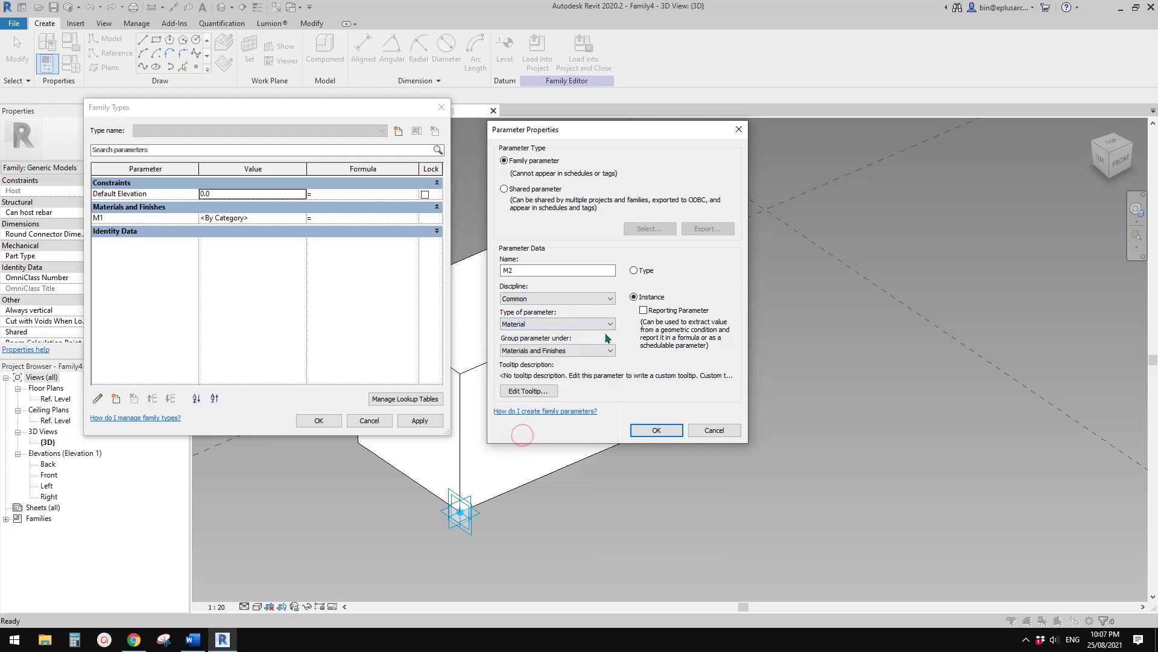
{"action": "left_click", "coordinate": [655, 430]}
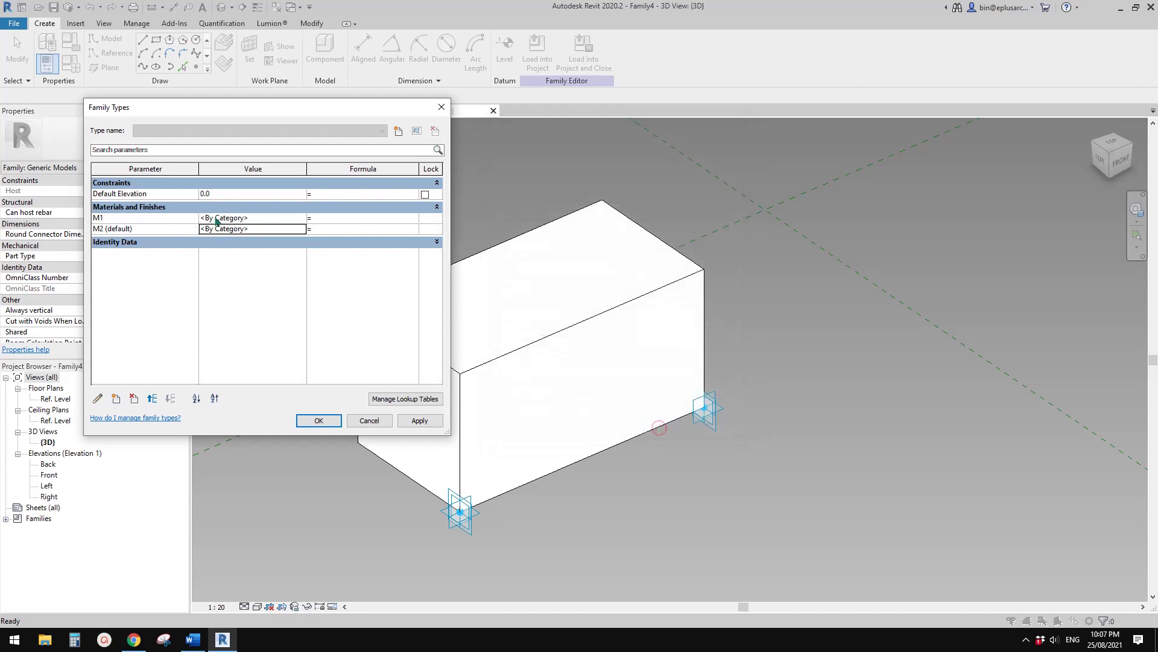
{"action": "left_click", "coordinate": [316, 419]}
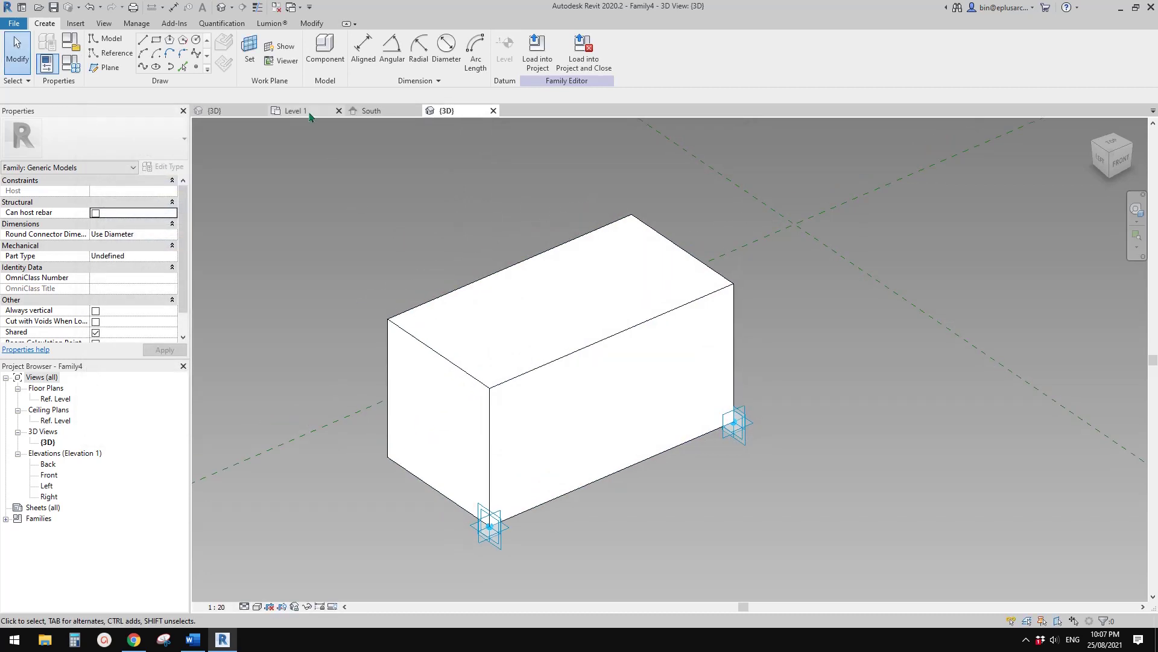
- Paint the top face of the solid form with the M2 material parameter
{"action": "left_click", "coordinate": [312, 23]}
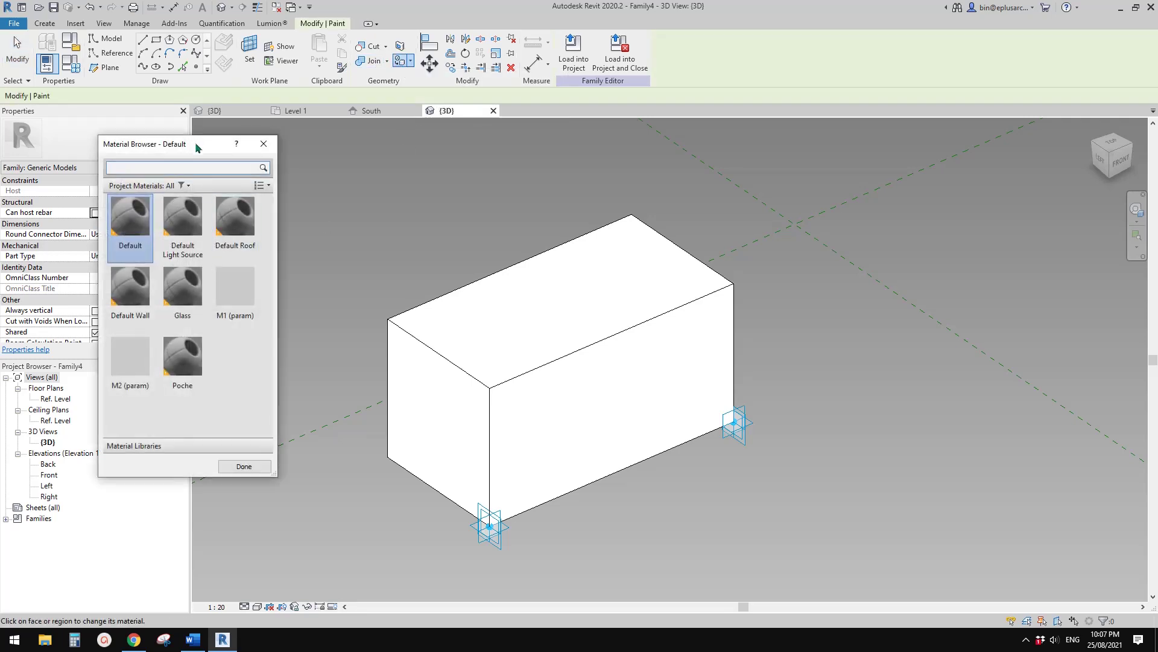
{"action": "left_click_drag", "start_coordinate": [194, 142], "coordinate": [185, 108]}
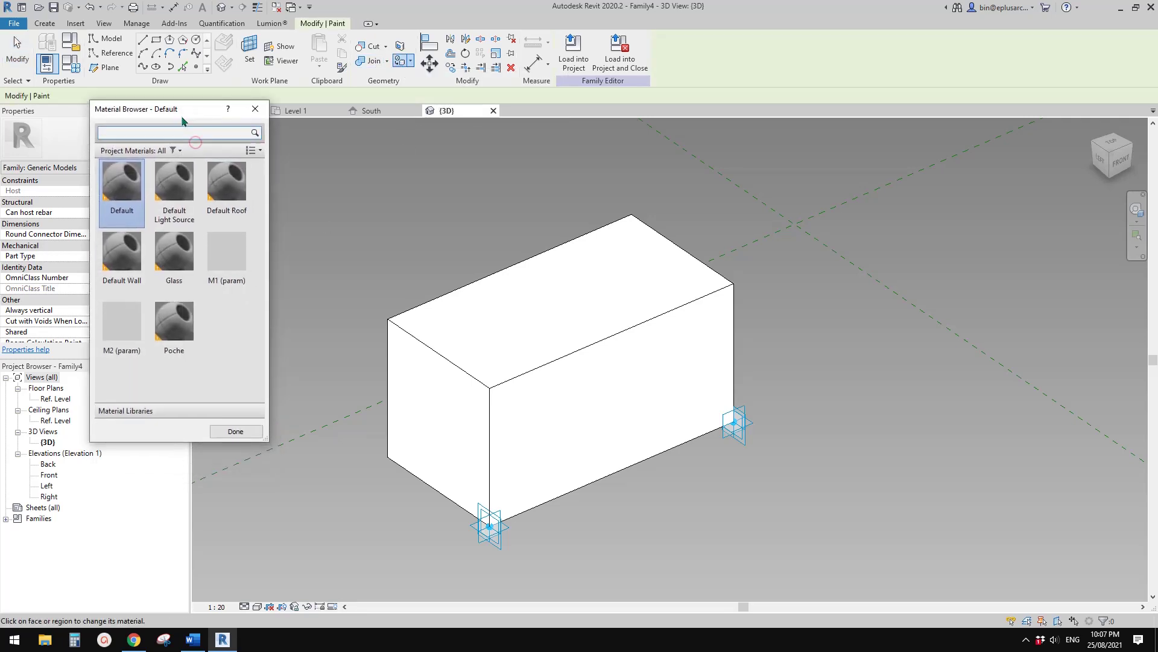
{"action": "left_click", "coordinate": [134, 339]}
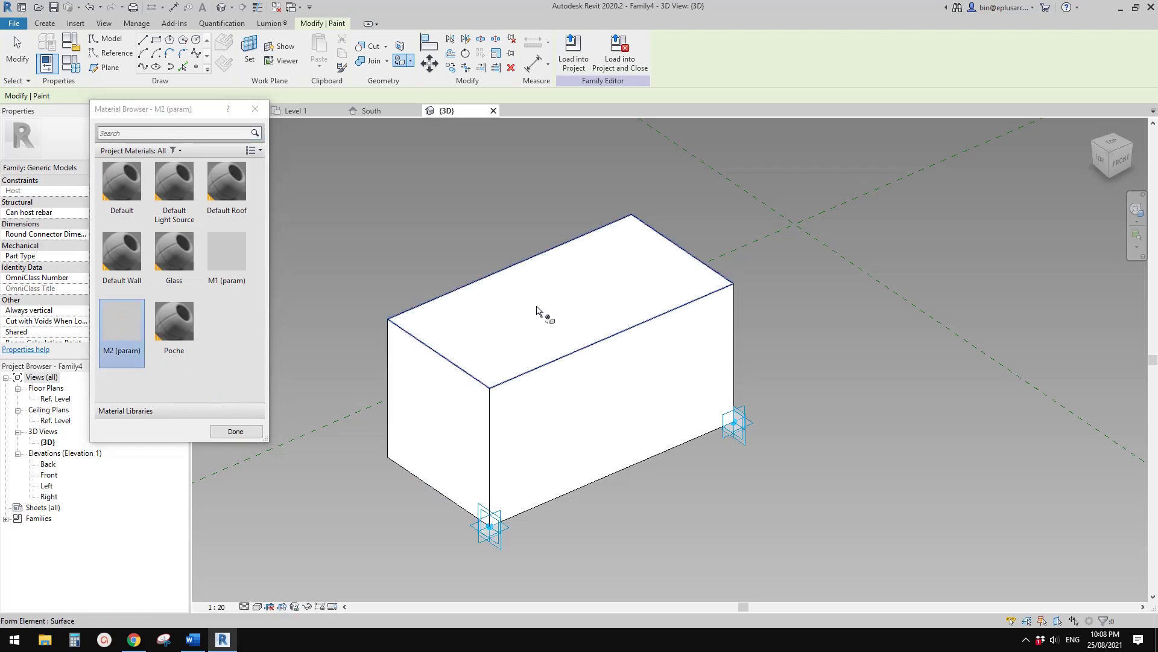
{"action": "left_click", "coordinate": [517, 312]}
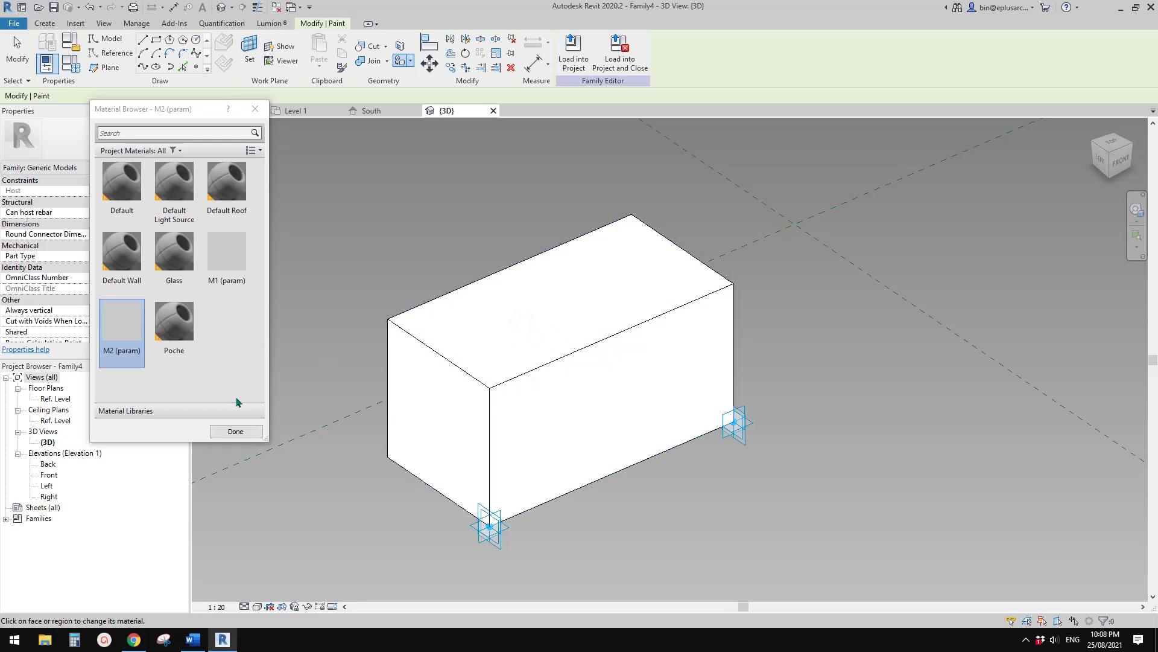
{"action": "left_click", "coordinate": [236, 431]}
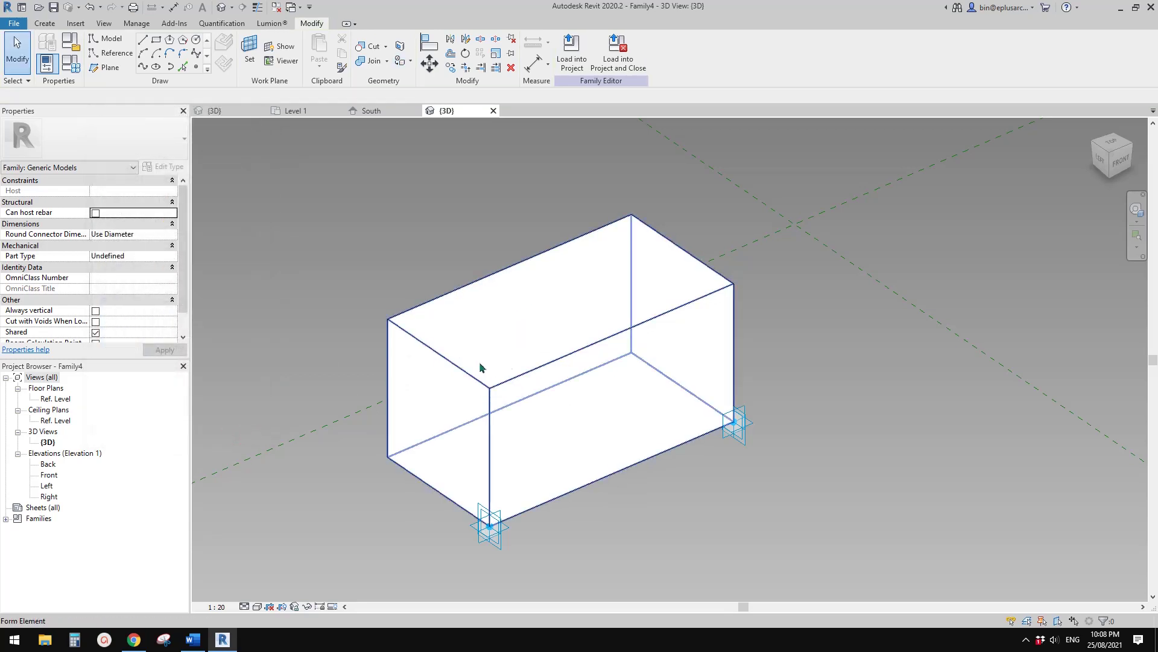
- Load the adaptive family into the mass family project and show the default 3D view for placement
{"action": "scroll", "coordinate": [479, 372], "scroll_direction": "down", "scroll_amount": 1}
{"action": "middle_click_drag", "start_coordinate": [478, 372], "coordinate": [527, 375]}
{"action": "middle_click_drag", "start_coordinate": [422, 289], "coordinate": [548, 293]}
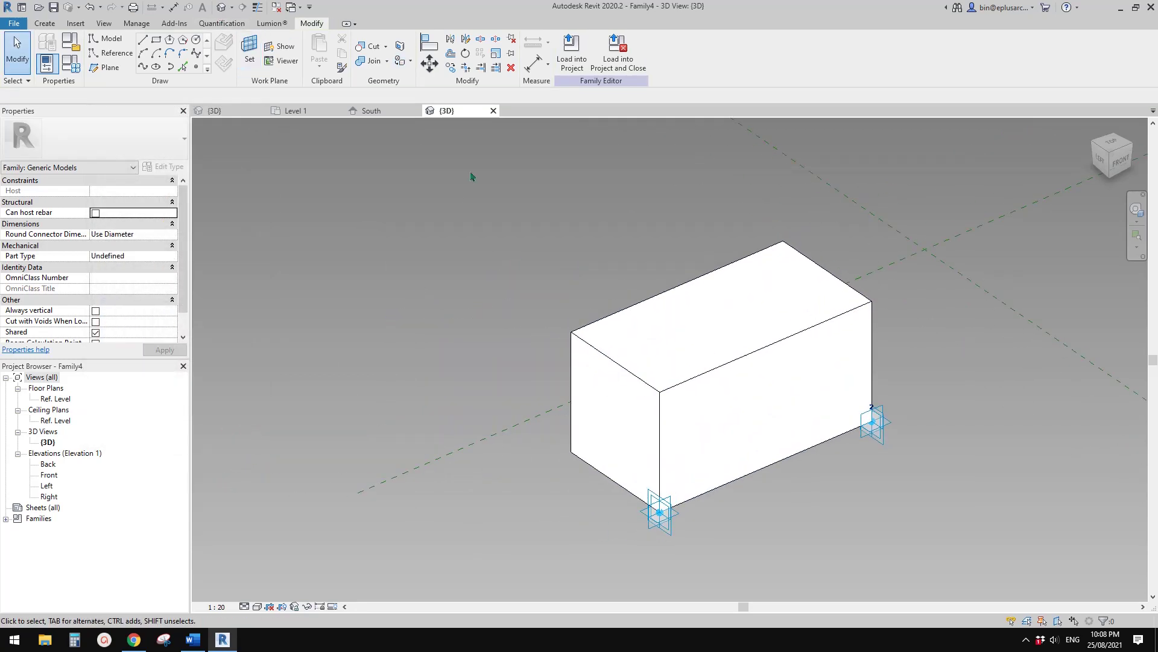
{"action": "left_click", "coordinate": [571, 54]}
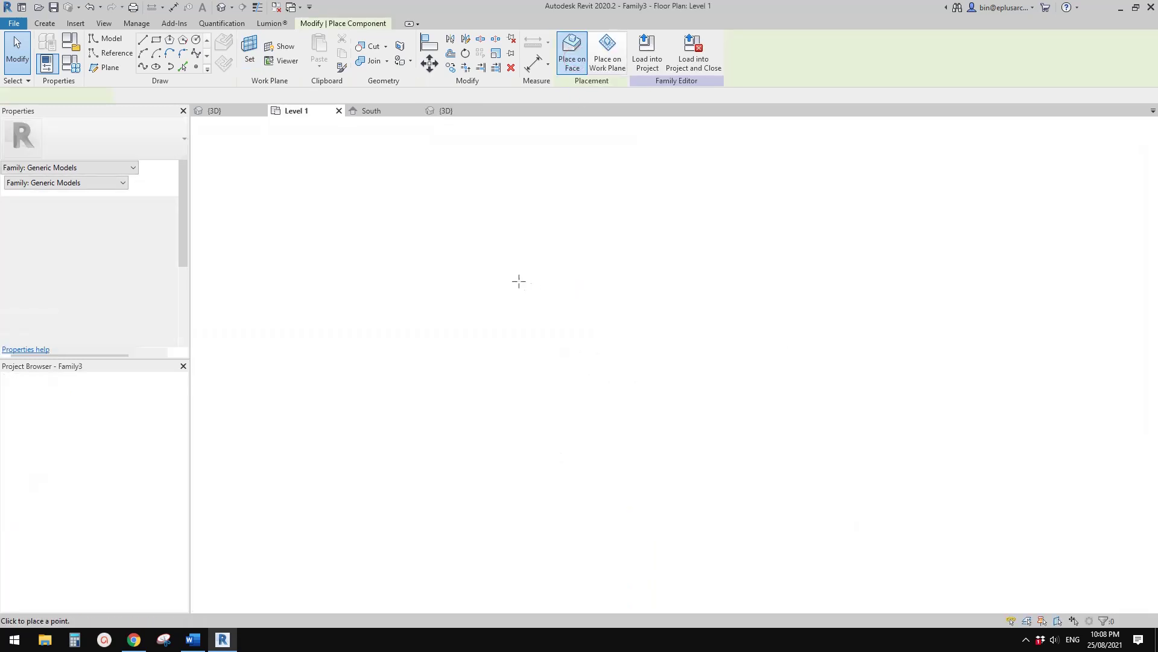
{"action": "left_click", "coordinate": [222, 8]}
- Place the adaptive box from a node near the flat grid's side edge to the corresponding node on the curved grid, and select it
{"action": "scroll", "coordinate": [605, 353], "scroll_direction": "up", "scroll_amount": 1}
{"action": "middle_click_drag", "start_coordinate": [604, 352], "coordinate": [518, 343]}
{"action": "scroll", "coordinate": [599, 307], "scroll_direction": "up", "scroll_amount": 1}
{"action": "left_click", "coordinate": [591, 289]}
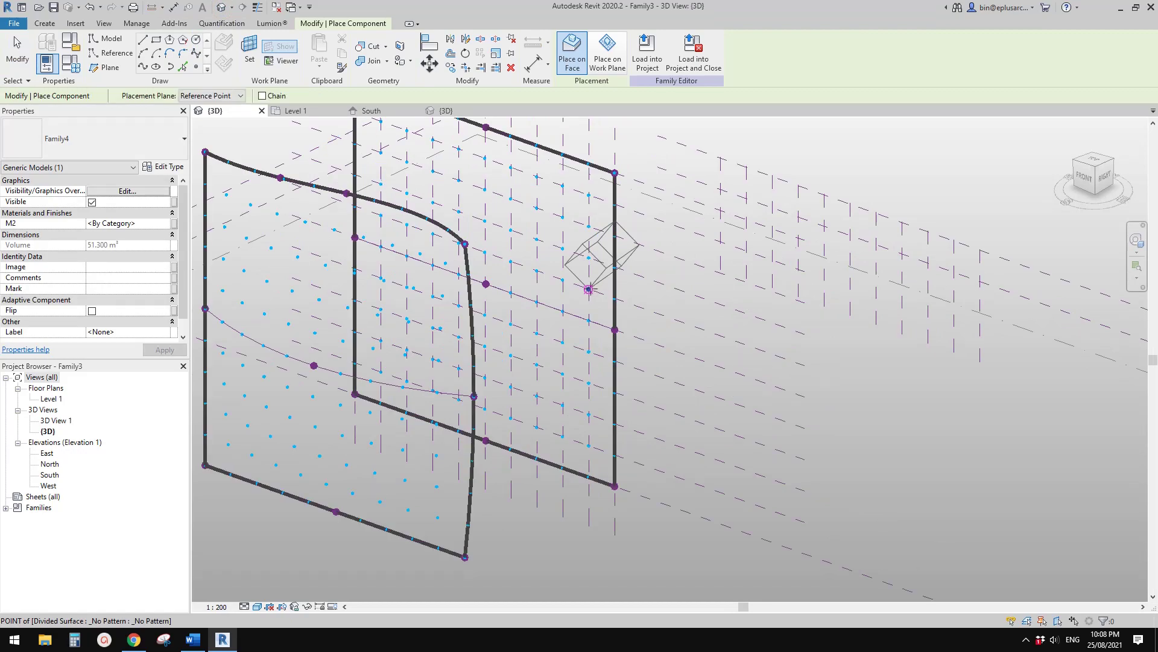
{"action": "middle_click_drag", "start_coordinate": [455, 362], "coordinate": [485, 345], "text": "shift"}
{"action": "left_click", "coordinate": [427, 341]}
{"action": "key", "text": "Escape"}
{"action": "left_click", "coordinate": [523, 332]}
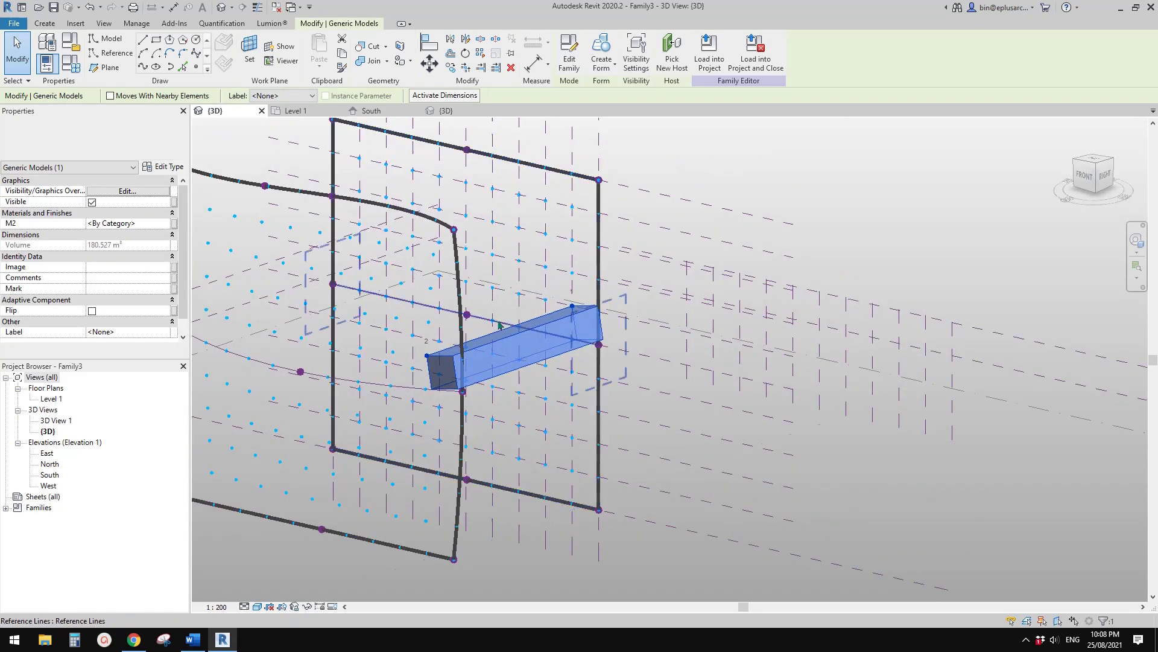
- Make the adaptive box family always vertical and reload it into the mass family, overwriting the existing version
{"action": "scroll", "coordinate": [482, 297], "scroll_direction": "up", "scroll_amount": 1}
{"action": "middle_click_drag", "start_coordinate": [482, 297], "coordinate": [491, 308]}
{"action": "left_click", "coordinate": [569, 61]}
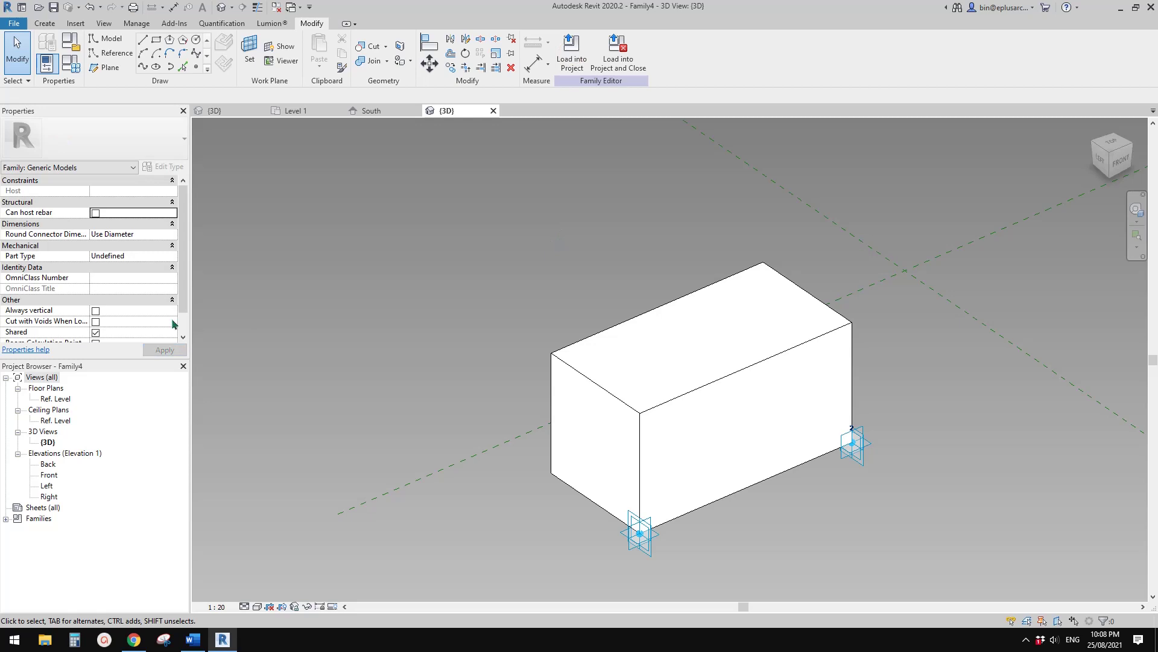
{"action": "left_click", "coordinate": [96, 311]}
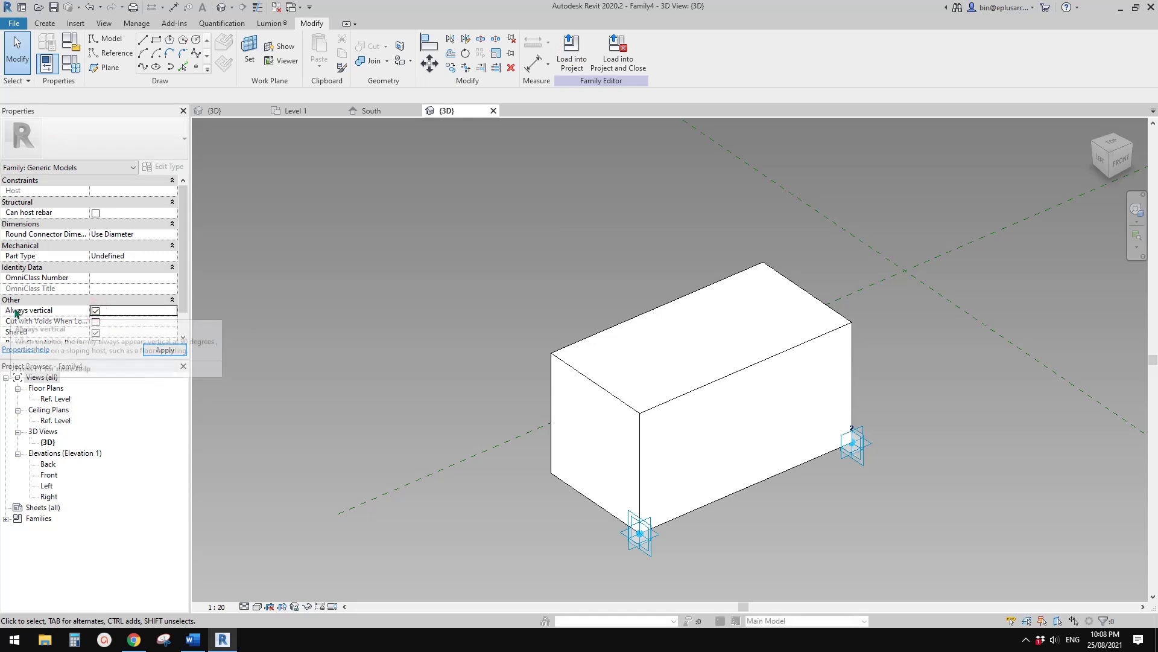
{"action": "left_click", "coordinate": [571, 53]}
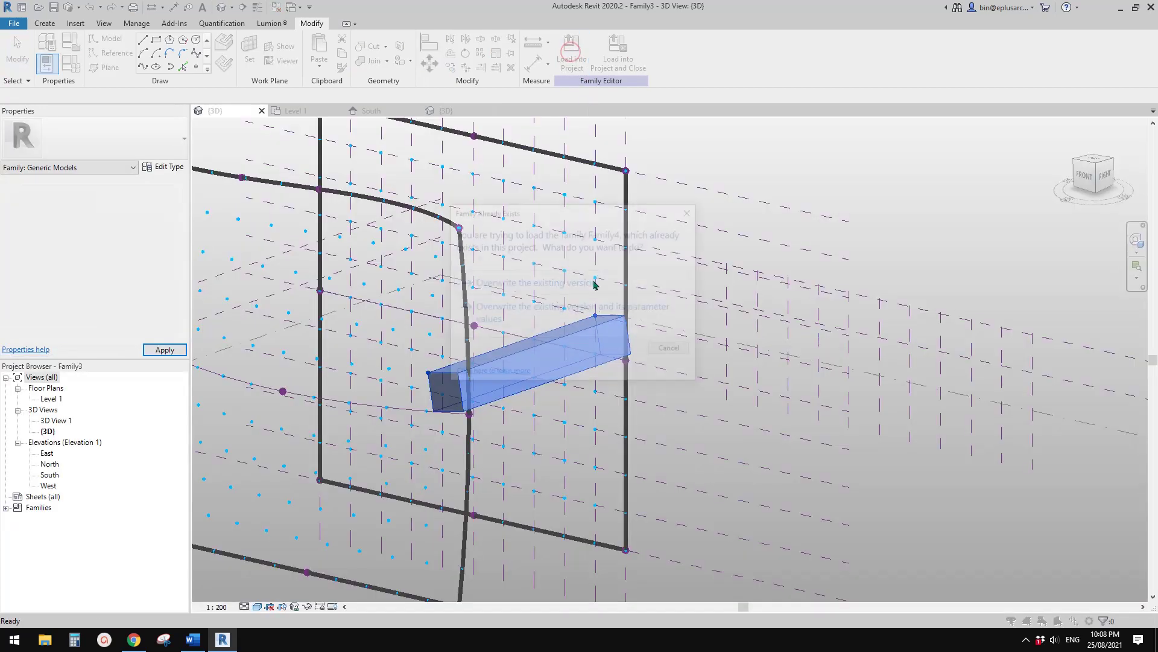
{"action": "left_click", "coordinate": [532, 286]}
- Repeat the placed adaptive box across all nodes of the flat and curved divided surfaces
{"action": "middle_click_drag", "start_coordinate": [582, 402], "coordinate": [601, 347], "text": "shift"}
{"action": "left_click", "coordinate": [587, 346]}
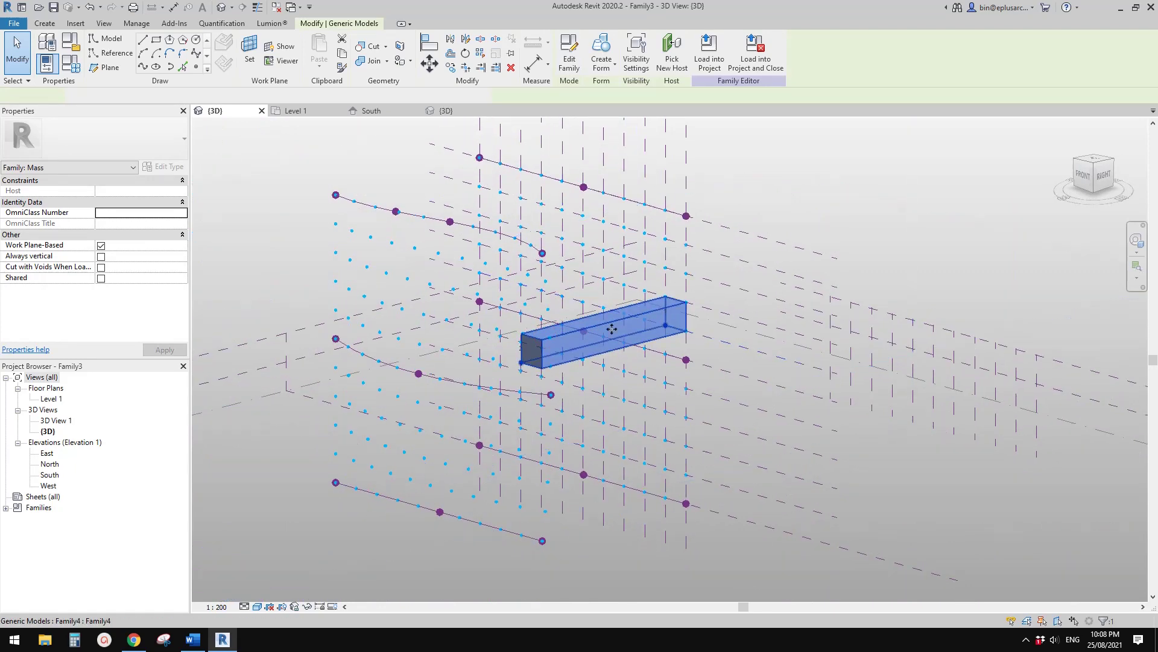
{"action": "left_click", "coordinate": [480, 53]}
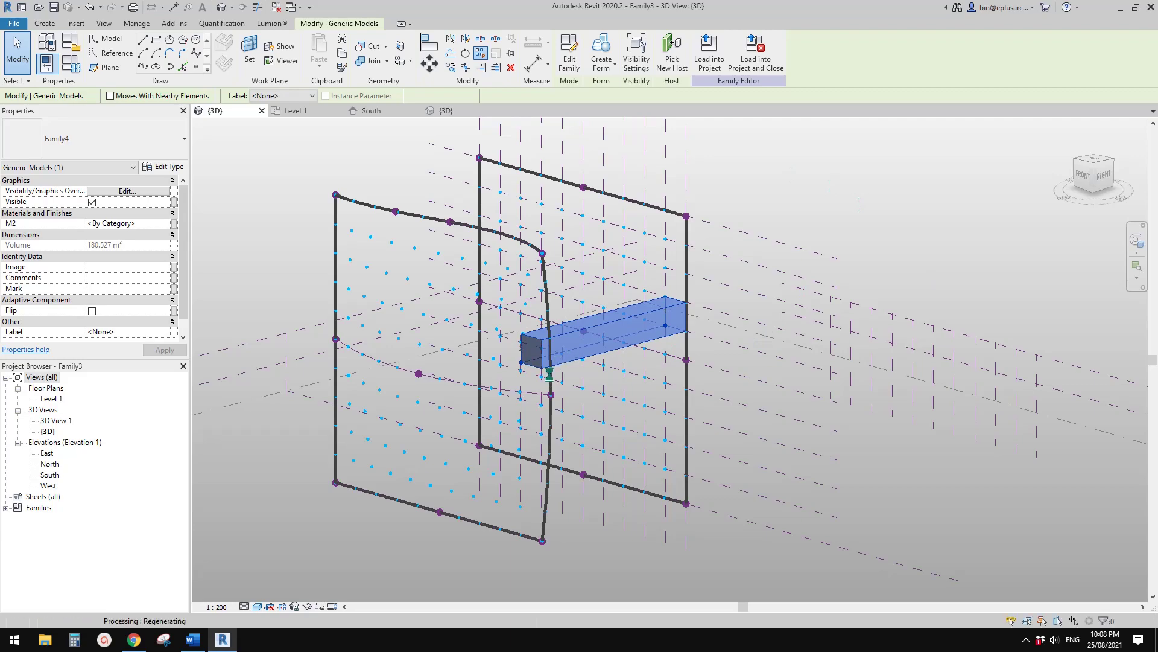
{"action": "middle_click_drag", "start_coordinate": [656, 369], "coordinate": [522, 410], "text": "shift"}
{"action": "left_click", "coordinate": [549, 498]}
{"action": "key", "text": "Escape"}
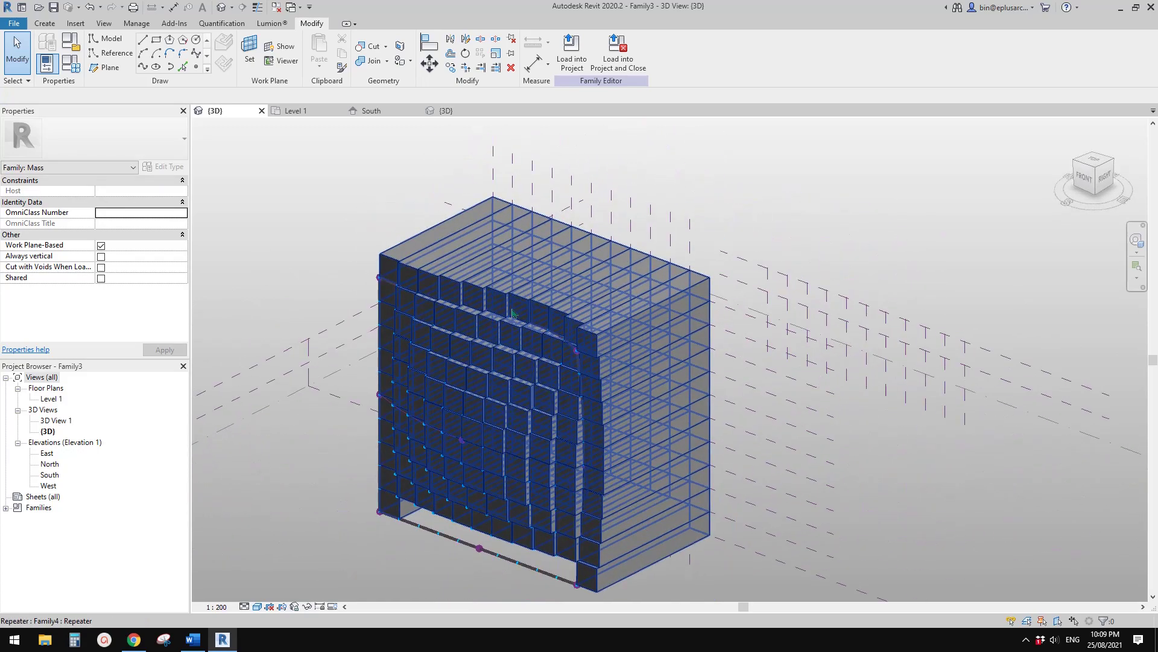
- Select the whole box repeater and create a new material for its M1 type parameter
{"action": "scroll", "coordinate": [511, 313], "scroll_direction": "up", "scroll_amount": 1}
{"action": "middle_click_drag", "start_coordinate": [477, 288], "coordinate": [596, 263]}
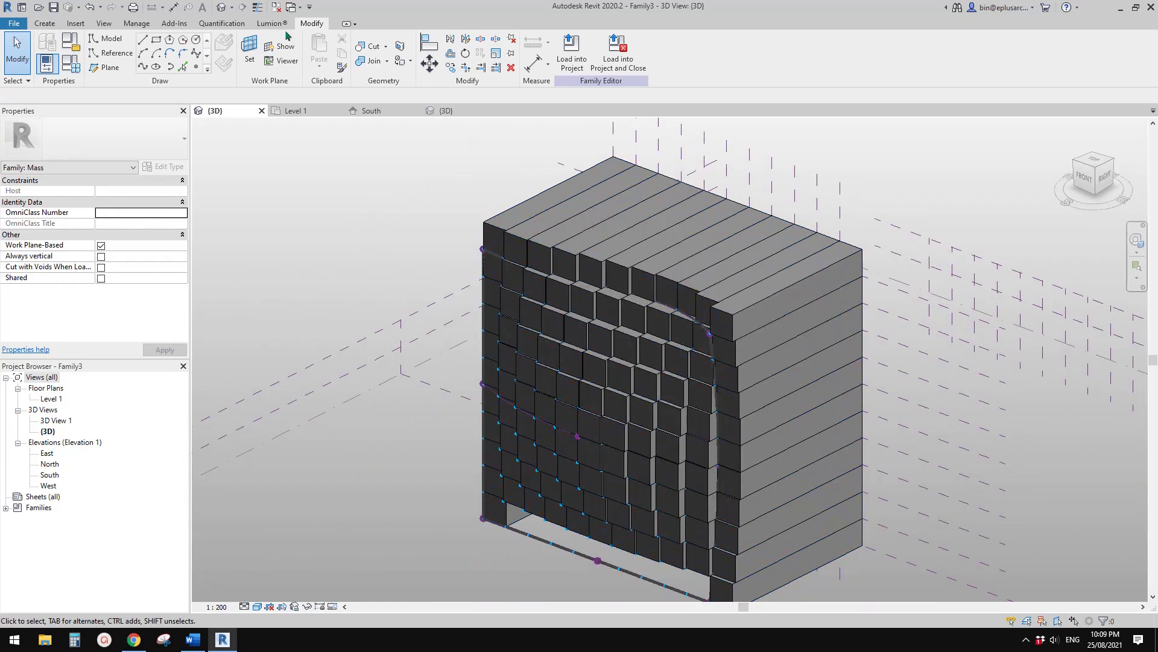
{"action": "left_click", "coordinate": [573, 250]}
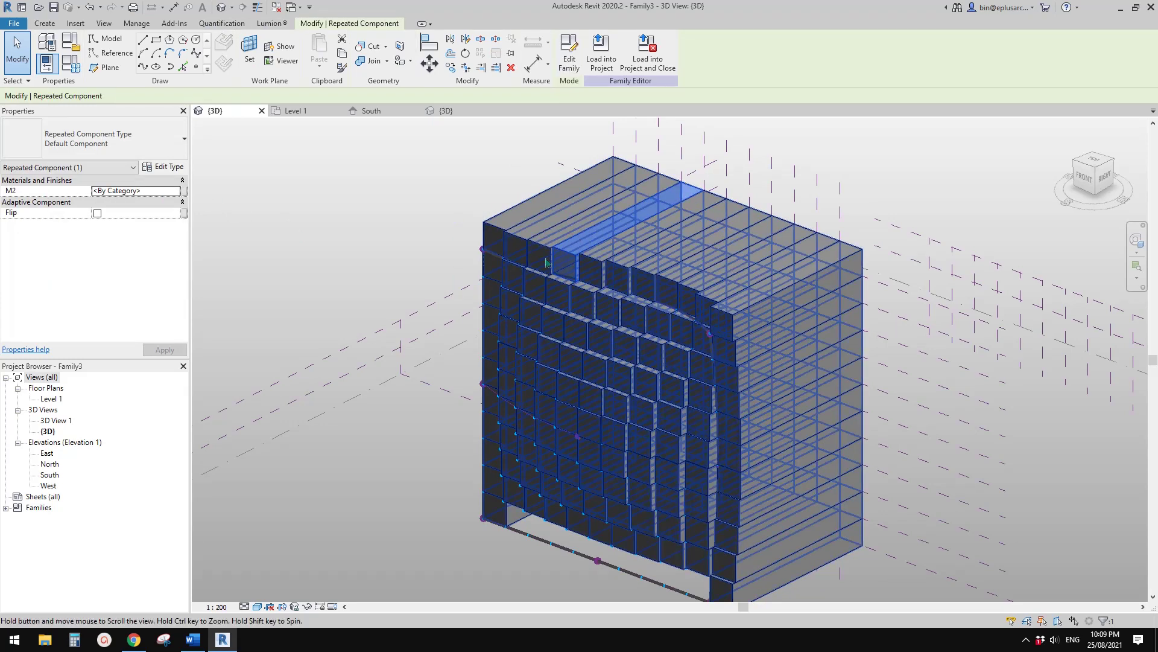
{"action": "left_click", "coordinate": [611, 277]}
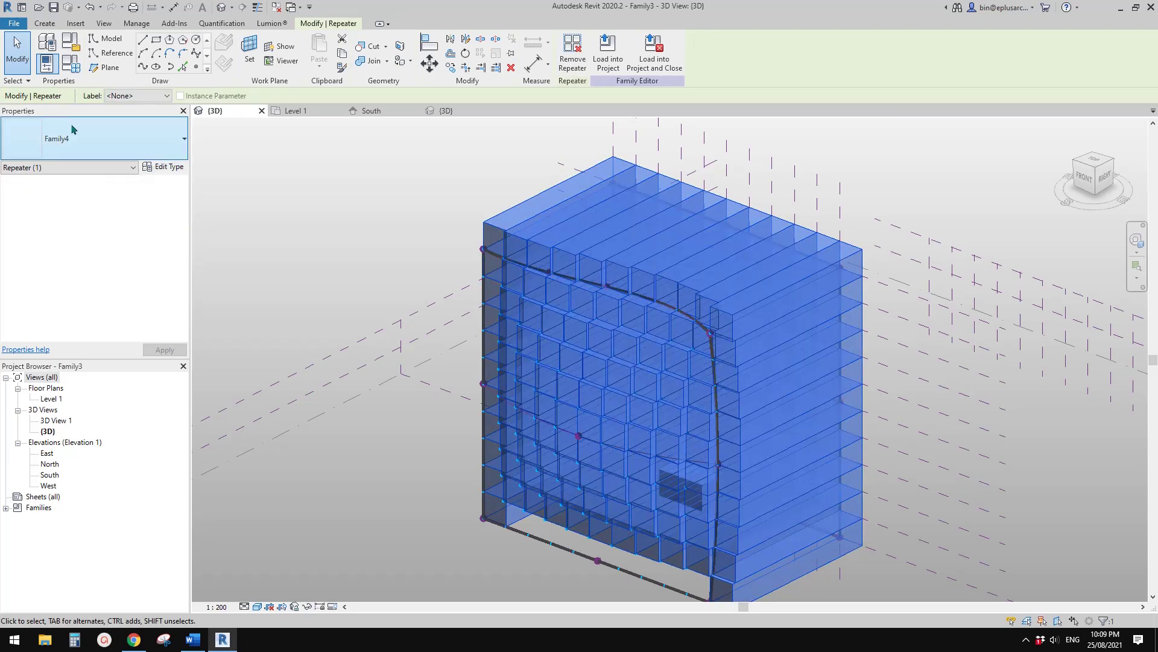
{"action": "left_click", "coordinate": [162, 167]}
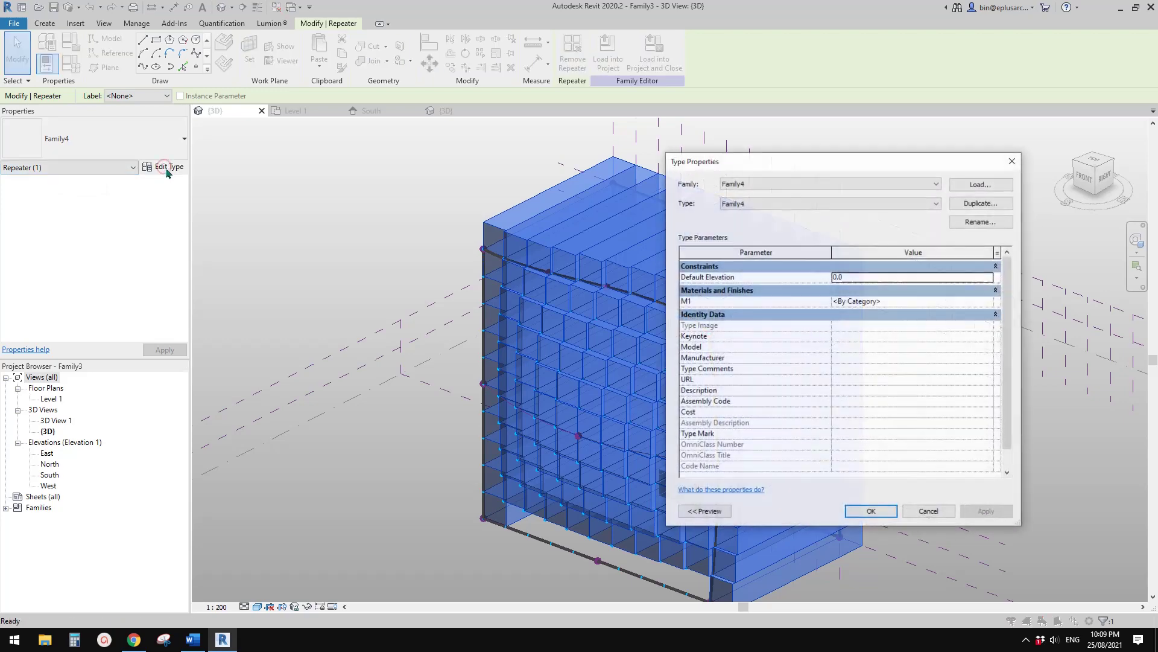
{"action": "left_click_drag", "start_coordinate": [869, 169], "coordinate": [320, 116]}
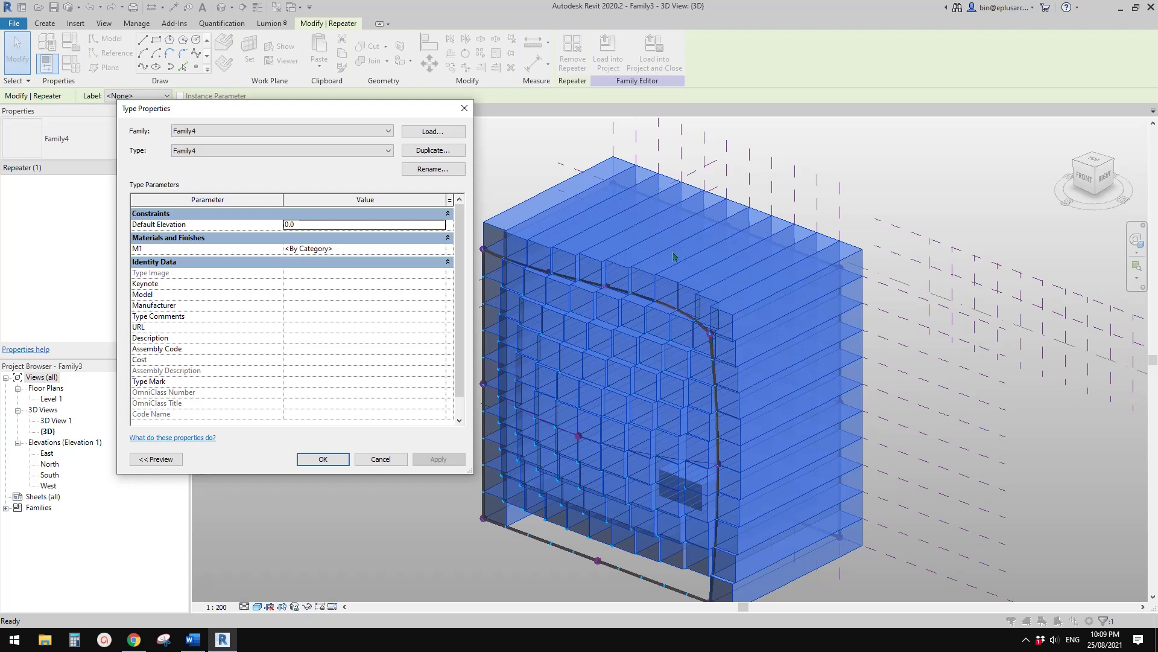
{"action": "left_click", "coordinate": [441, 249]}
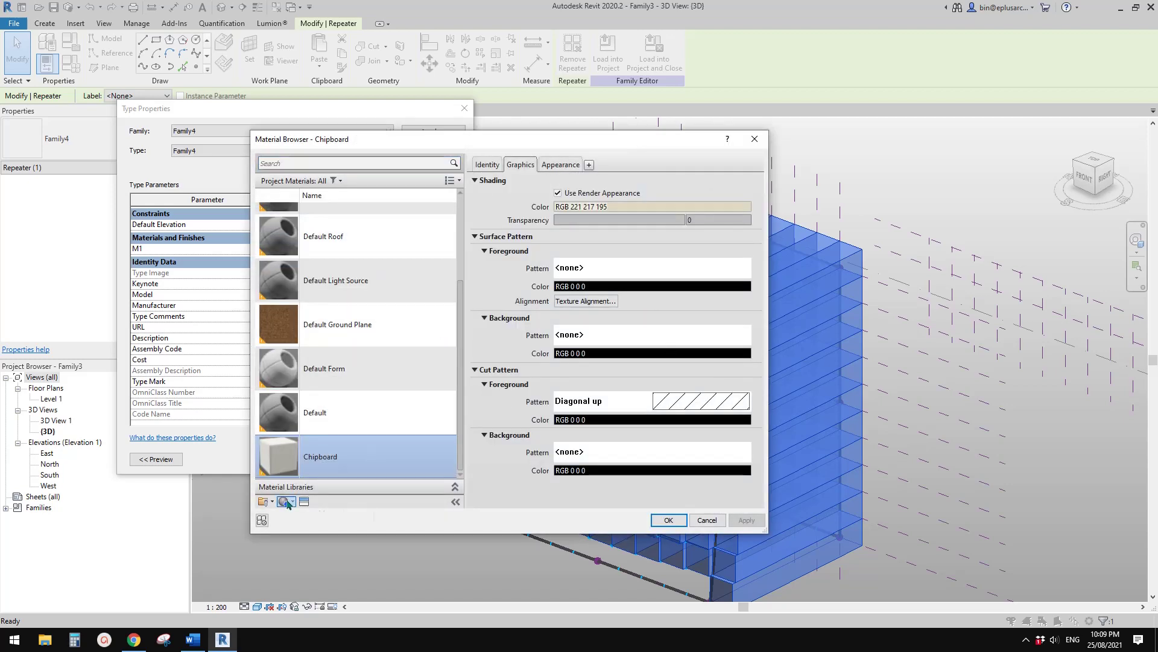
{"action": "left_click", "coordinate": [294, 501]}
{"action": "left_click", "coordinate": [314, 513]}
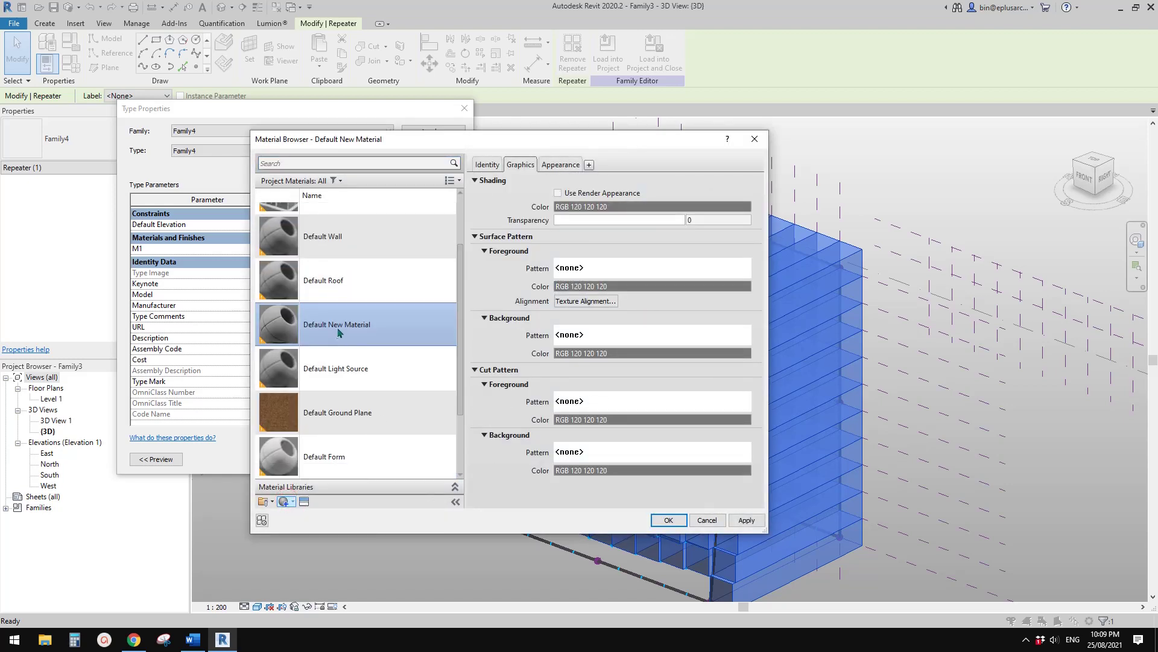
- Set the new material's appearance colour to white and use the render appearance for its shading
{"action": "left_click", "coordinate": [560, 165]}
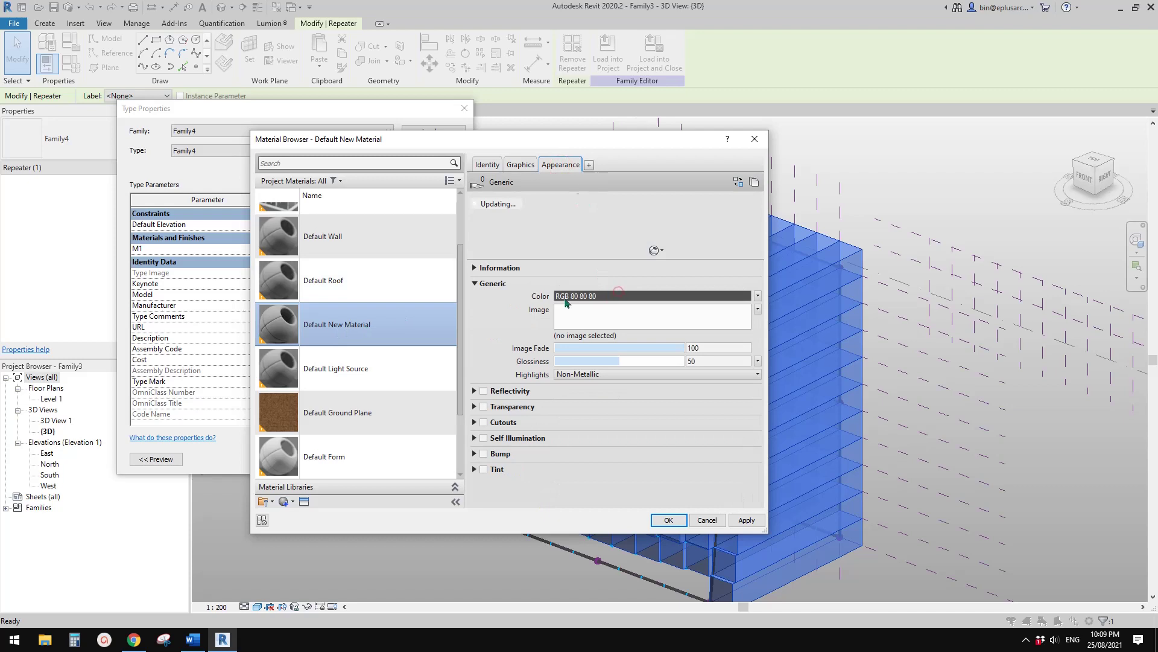
{"action": "left_click", "coordinate": [609, 297]}
{"action": "left_click", "coordinate": [493, 316]}
{"action": "left_click", "coordinate": [558, 439]}
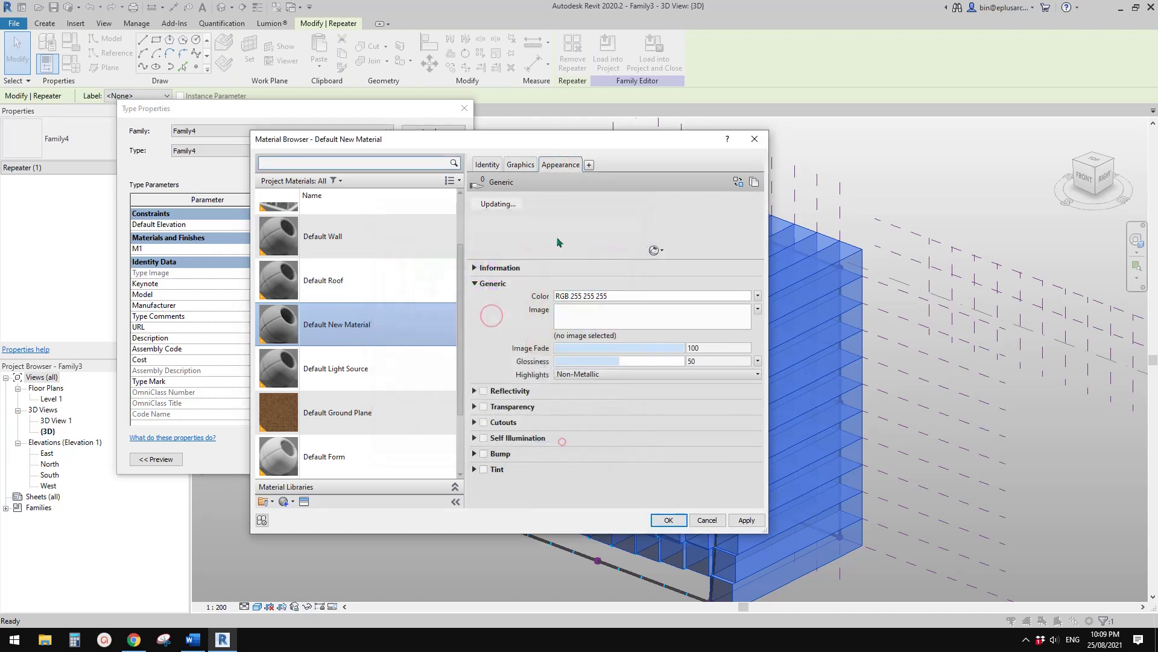
{"action": "left_click", "coordinate": [519, 164]}
{"action": "left_click", "coordinate": [584, 192]}
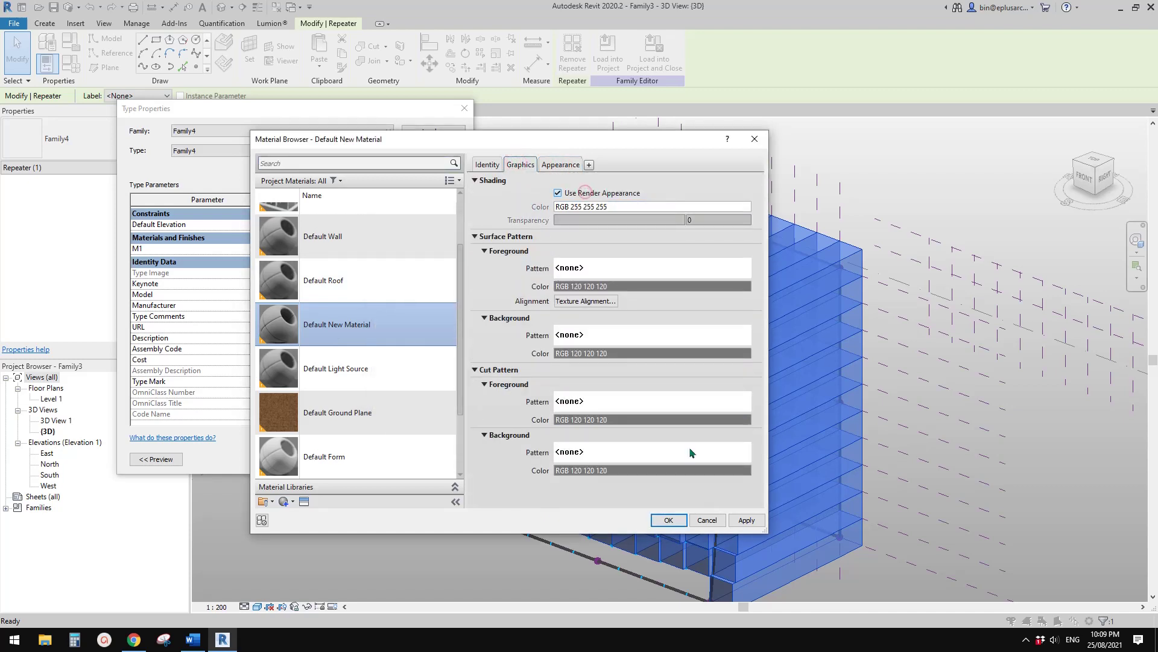
- Change the material's appearance colour to pale pink, RGB 255 223 223, and apply it to the repeater's M1 parameter
{"action": "left_click", "coordinate": [560, 165]}
{"action": "left_click", "coordinate": [594, 296]}
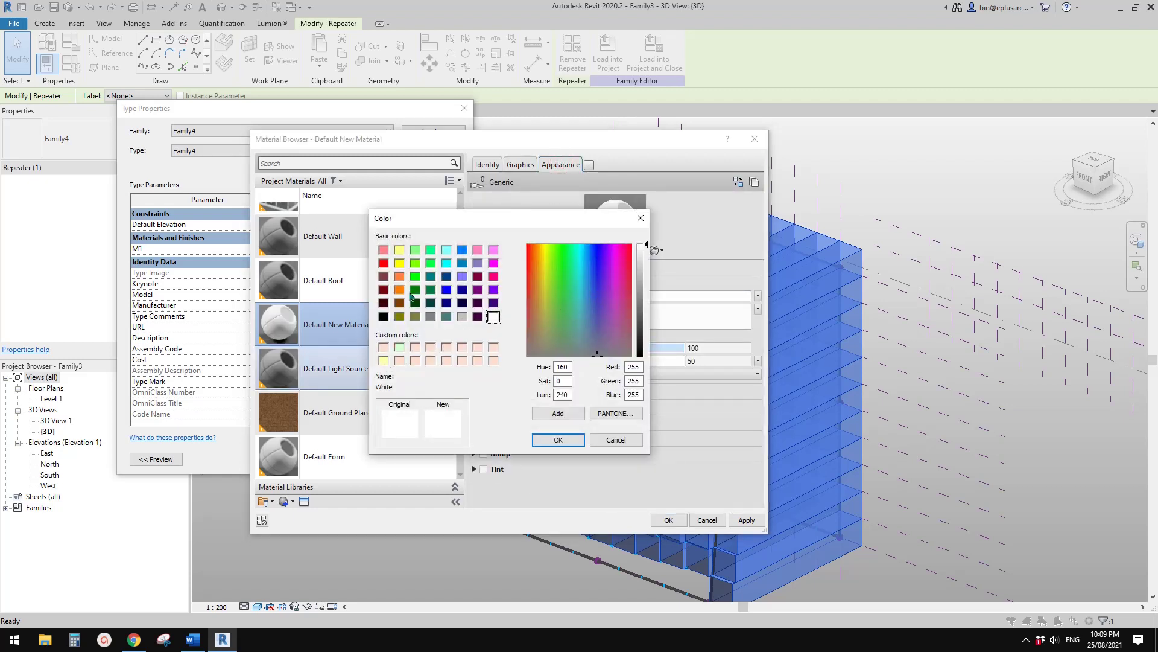
{"action": "left_click", "coordinate": [415, 250]}
{"action": "left_click", "coordinate": [644, 258]}
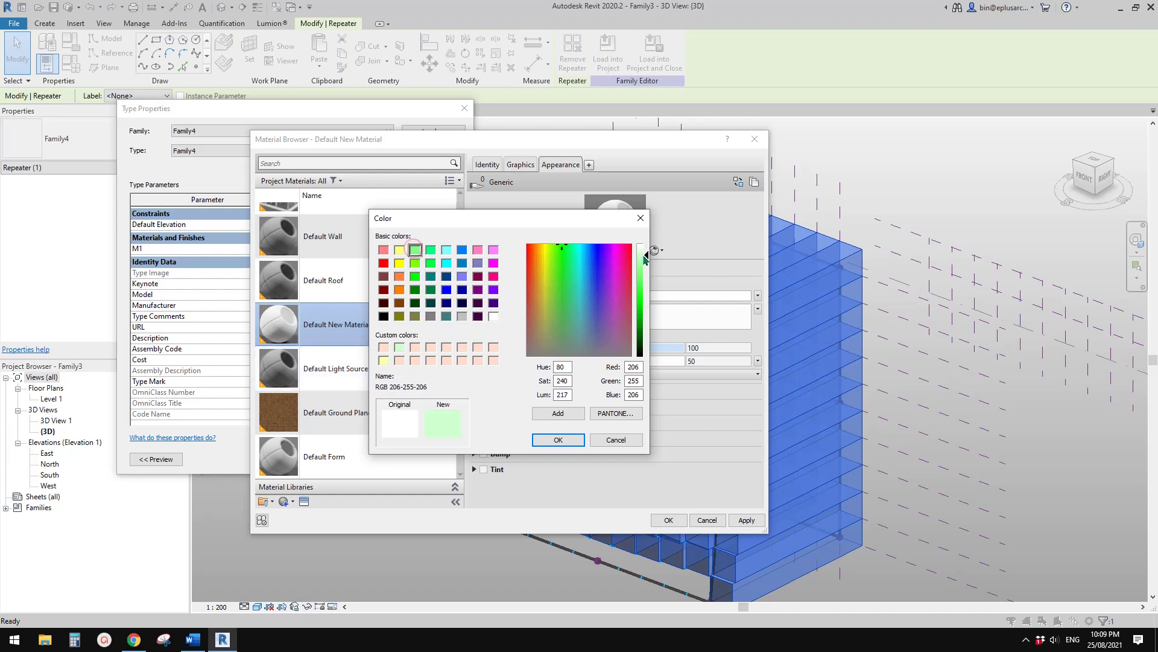
{"action": "left_click", "coordinate": [384, 263]}
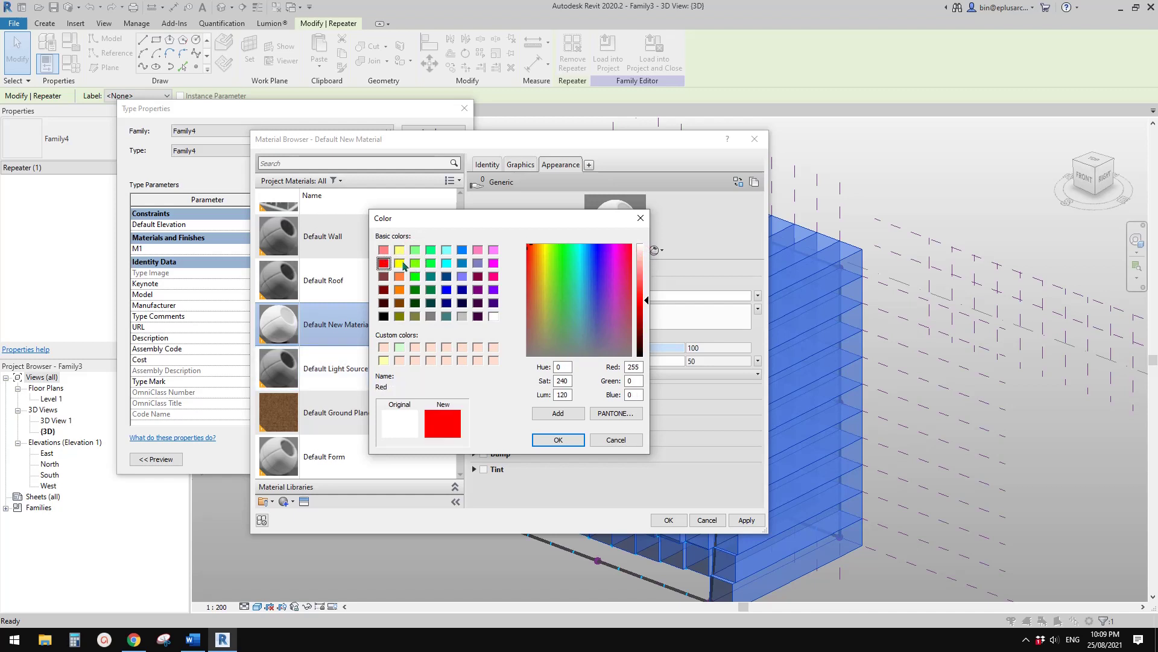
{"action": "left_click", "coordinate": [641, 252]}
{"action": "left_click", "coordinate": [558, 439]}
{"action": "left_click", "coordinate": [667, 520]}
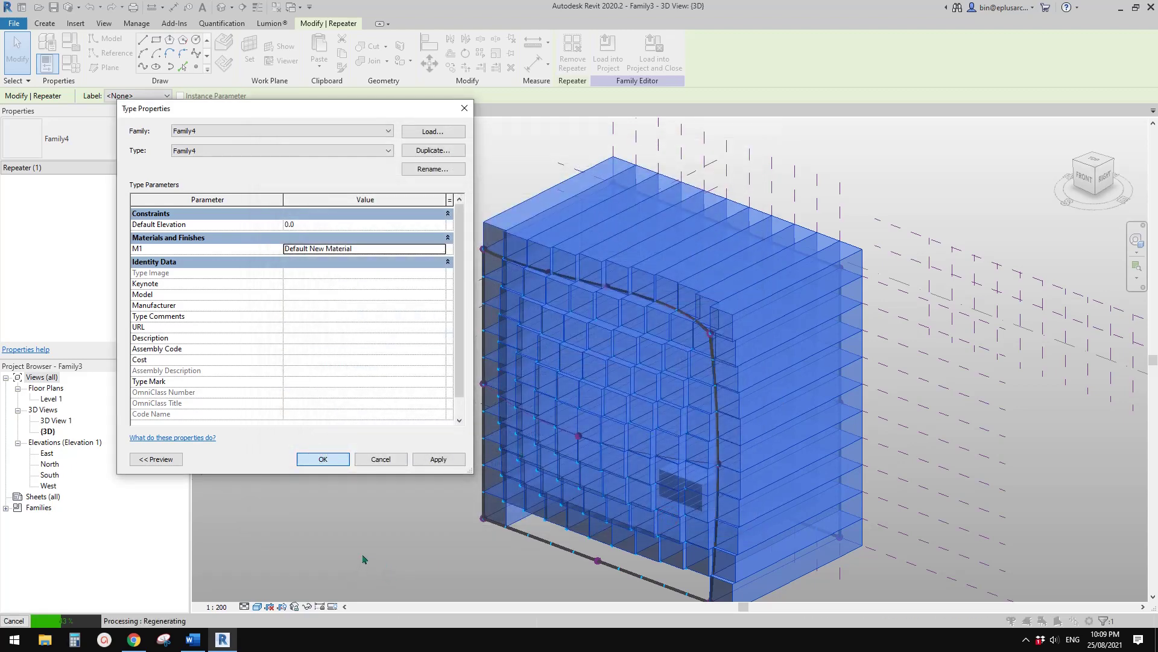
{"action": "middle_click_drag", "start_coordinate": [421, 437], "coordinate": [380, 426]}
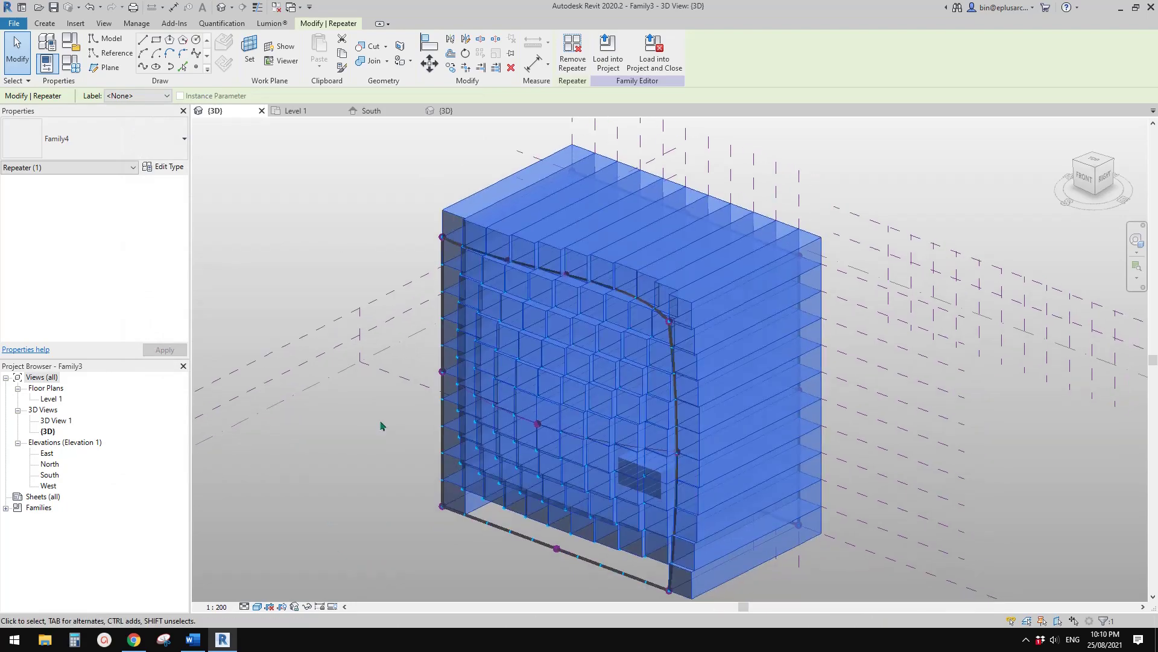
{"action": "left_click", "coordinate": [380, 426]}
- Select the eleven boxes of the facade's top row and set their M2 material to Default New Material
{"action": "middle_click_drag", "start_coordinate": [591, 340], "coordinate": [560, 256], "text": "shift"}
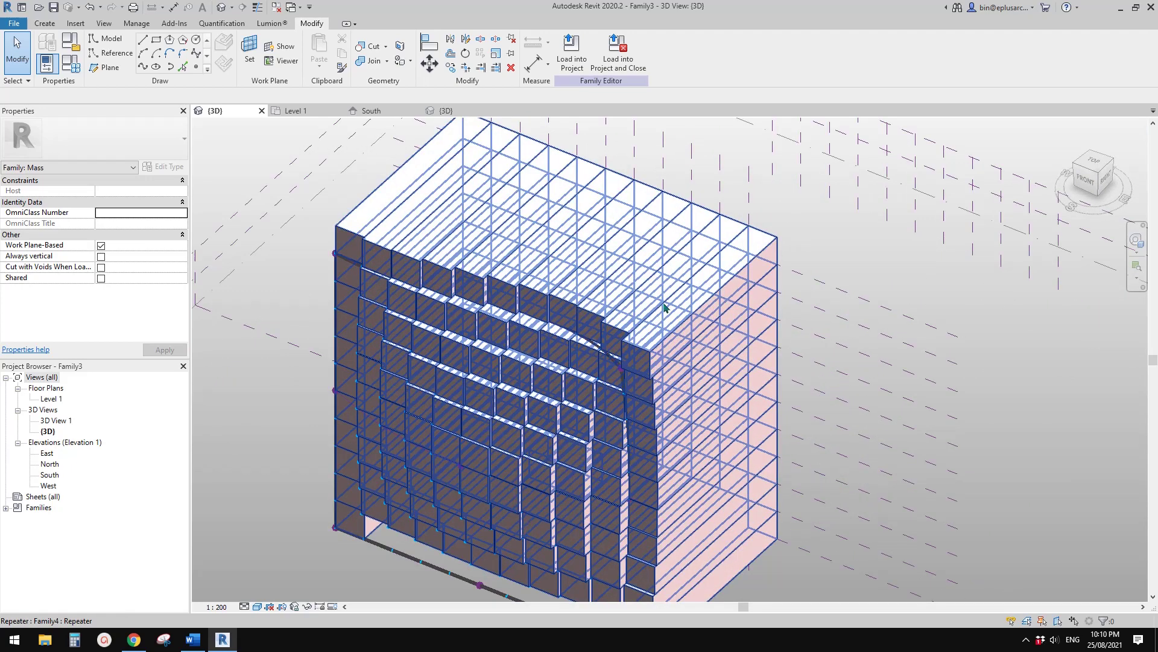
{"action": "middle_click_drag", "start_coordinate": [668, 307], "coordinate": [696, 269], "text": "shift"}
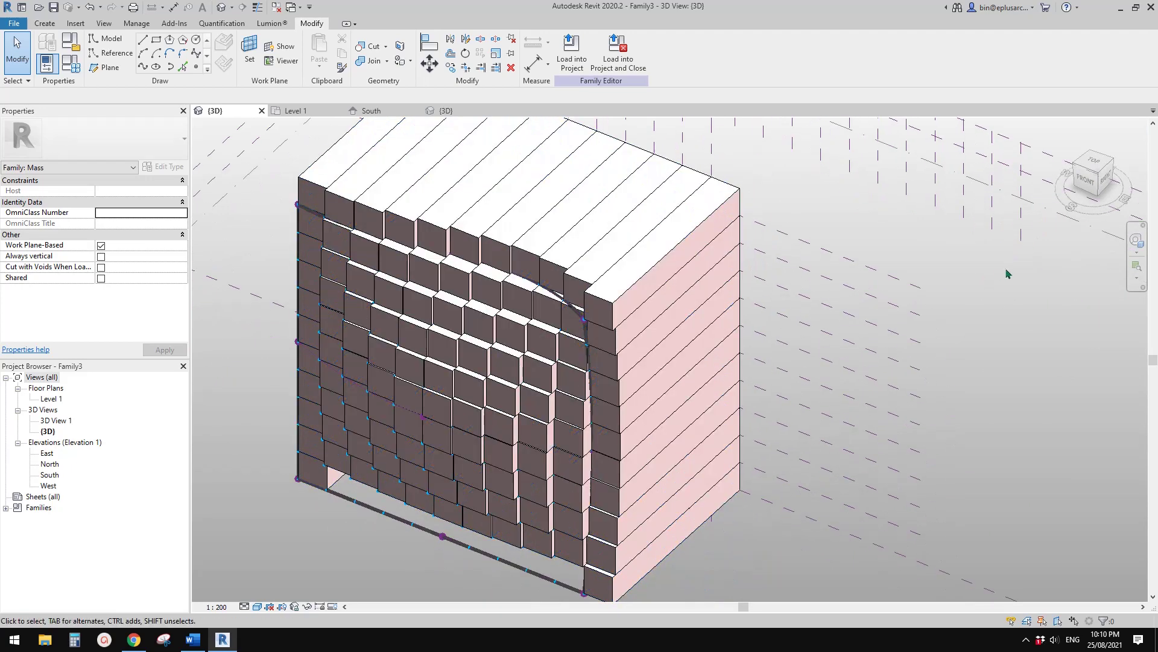
{"action": "scroll", "coordinate": [954, 282], "scroll_direction": "down", "scroll_amount": 1}
{"action": "middle_click_drag", "start_coordinate": [825, 326], "coordinate": [779, 344], "text": "shift"}
{"action": "scroll", "coordinate": [597, 278], "scroll_direction": "up", "scroll_amount": 1}
{"action": "mouse_move", "coordinate": [588, 292]}
{"action": "middle_mouse_down", "text": "shift"}
{"action": "mouse_move", "coordinate": [617, 270]}
{"action": "mouse_move", "coordinate": [597, 317]}
{"action": "mouse_move", "coordinate": [639, 312]}
{"action": "middle_mouse_up", "text": "shift"}
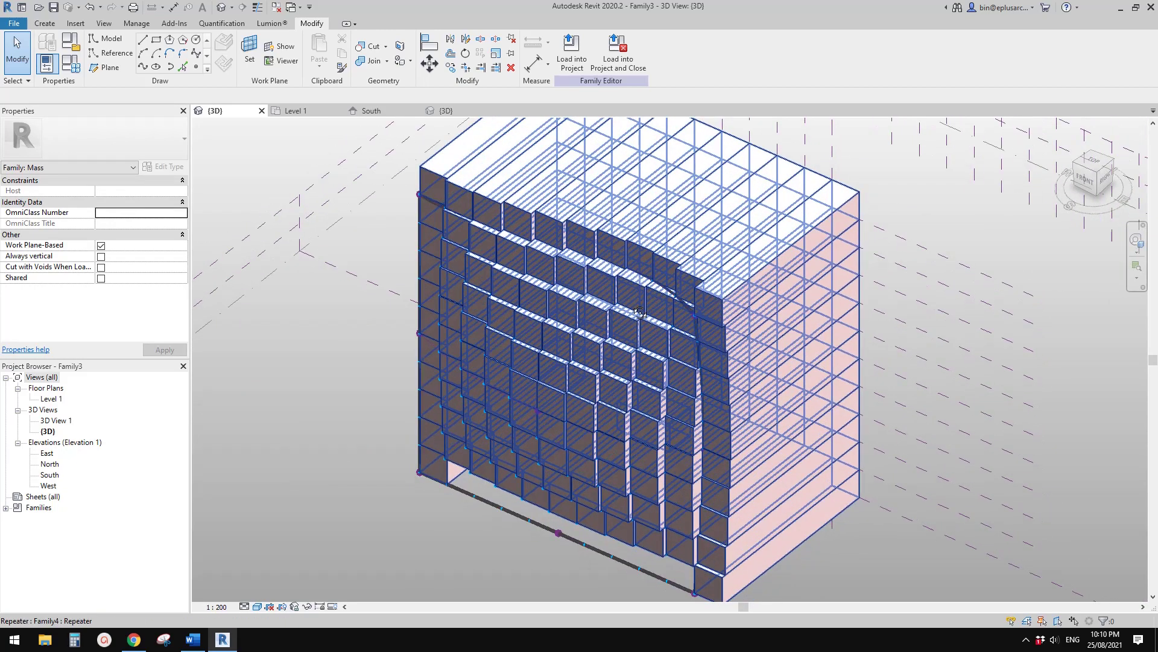
{"action": "left_click", "coordinate": [719, 296]}
{"action": "middle_click_drag", "start_coordinate": [719, 296], "coordinate": [688, 305], "text": "shift"}
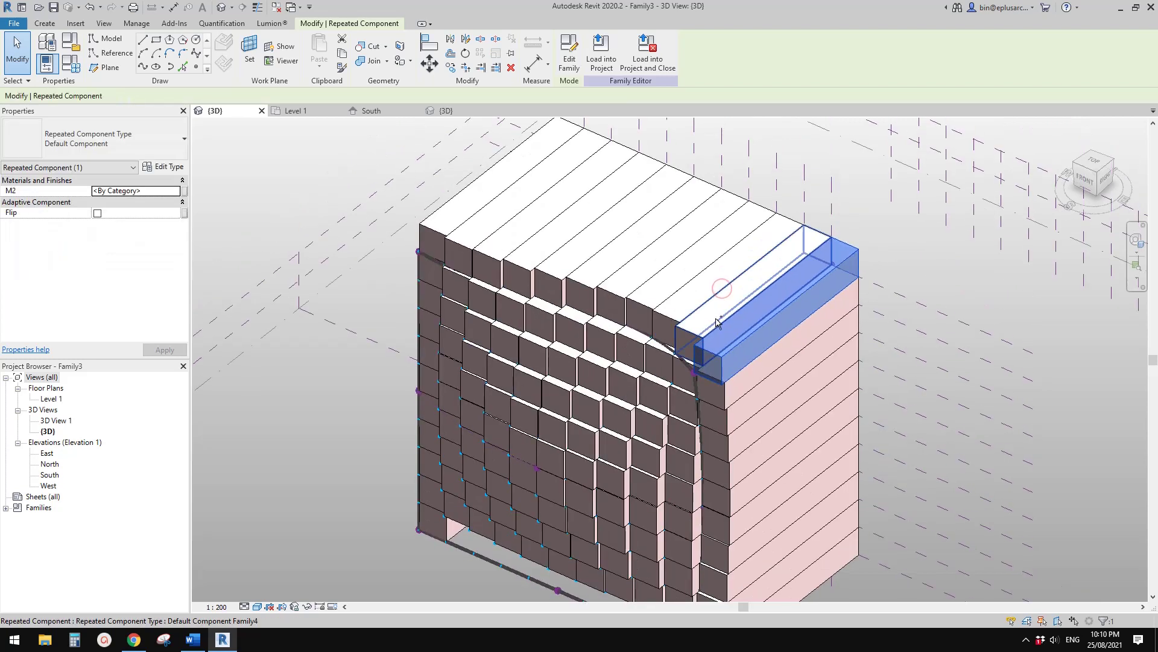
{"action": "left_click", "coordinate": [687, 302], "text": "ctrl"}
{"action": "left_click", "coordinate": [657, 286], "text": "ctrl"}
{"action": "left_click", "coordinate": [633, 273], "text": "ctrl"}
{"action": "left_click", "coordinate": [608, 262], "text": "ctrl"}
{"action": "left_click", "coordinate": [581, 247], "text": "ctrl"}
{"action": "left_click", "coordinate": [554, 234], "text": "ctrl"}
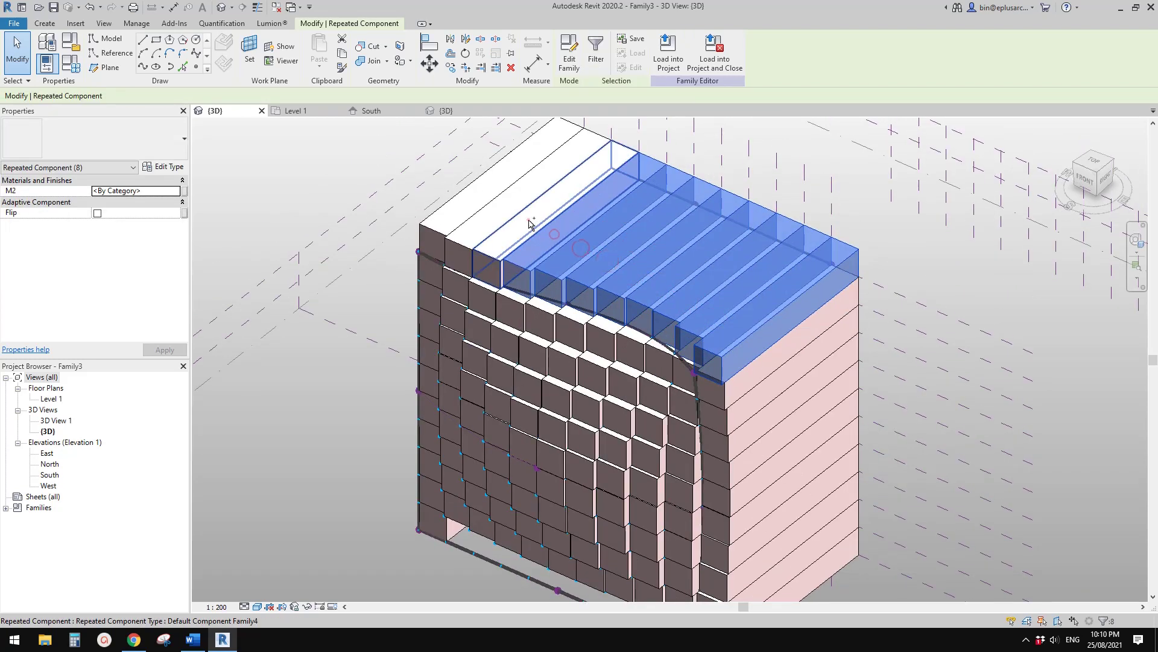
{"action": "left_click", "coordinate": [504, 205], "text": "ctrl"}
{"action": "left_click", "coordinate": [486, 193], "text": "ctrl"}
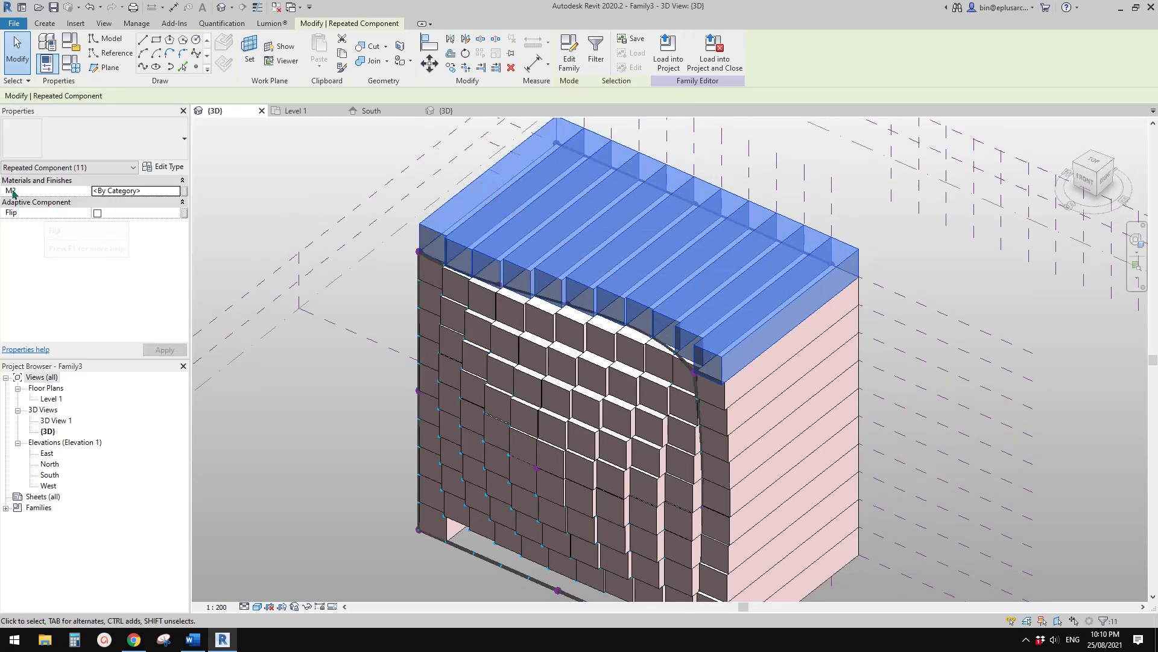
{"action": "left_click", "coordinate": [177, 192]}
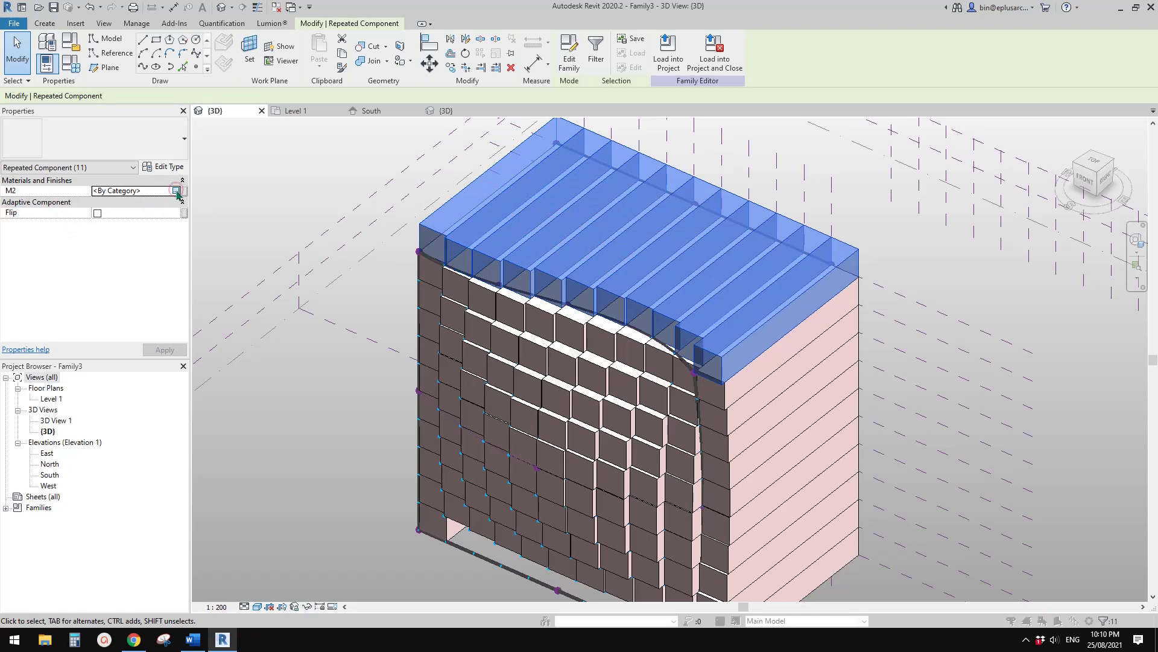
{"action": "left_click", "coordinate": [175, 191]}
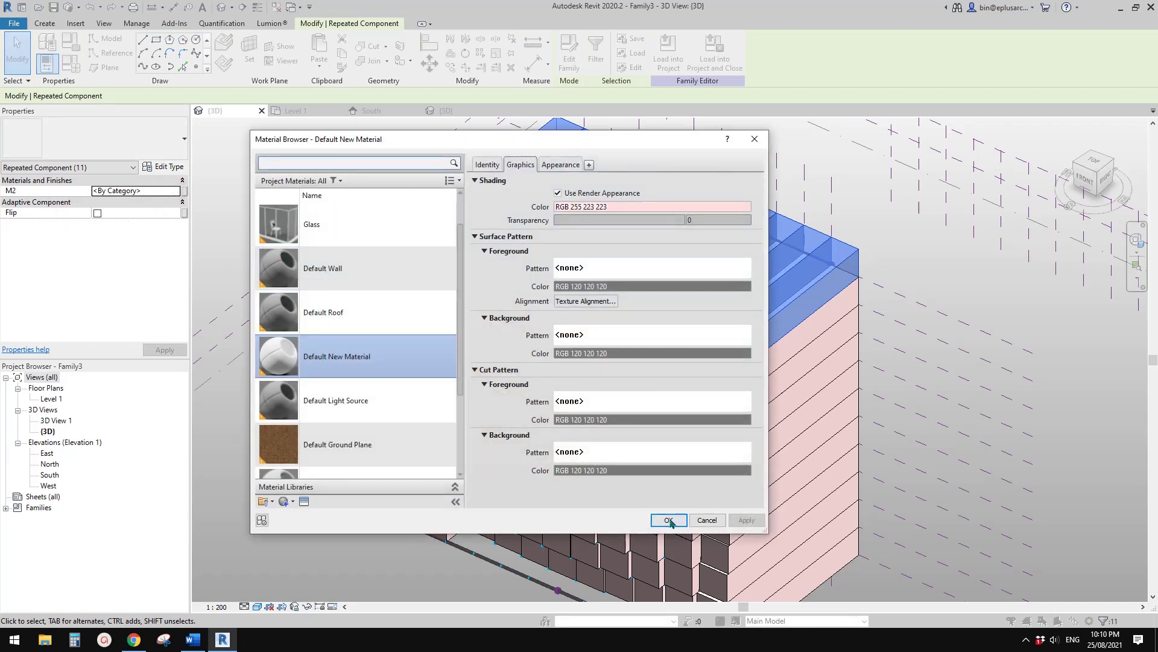
{"action": "left_click", "coordinate": [668, 520]}
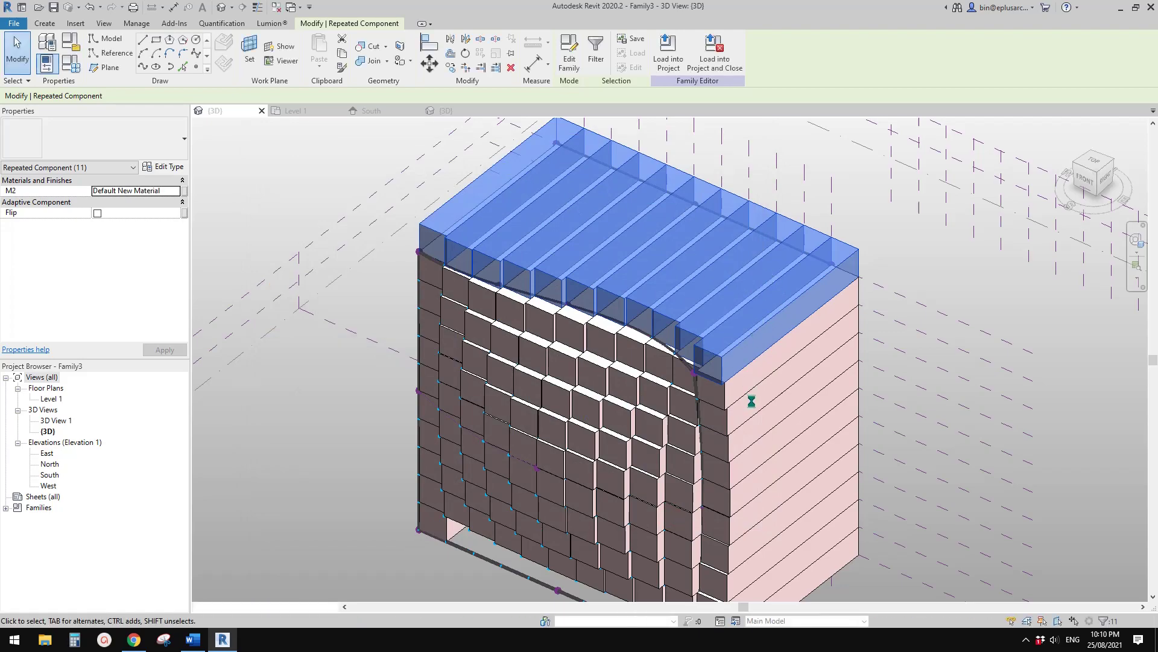
{"action": "key", "text": "Escape"}
{"action": "middle_click_drag", "start_coordinate": [773, 426], "coordinate": [719, 420], "text": "shift"}
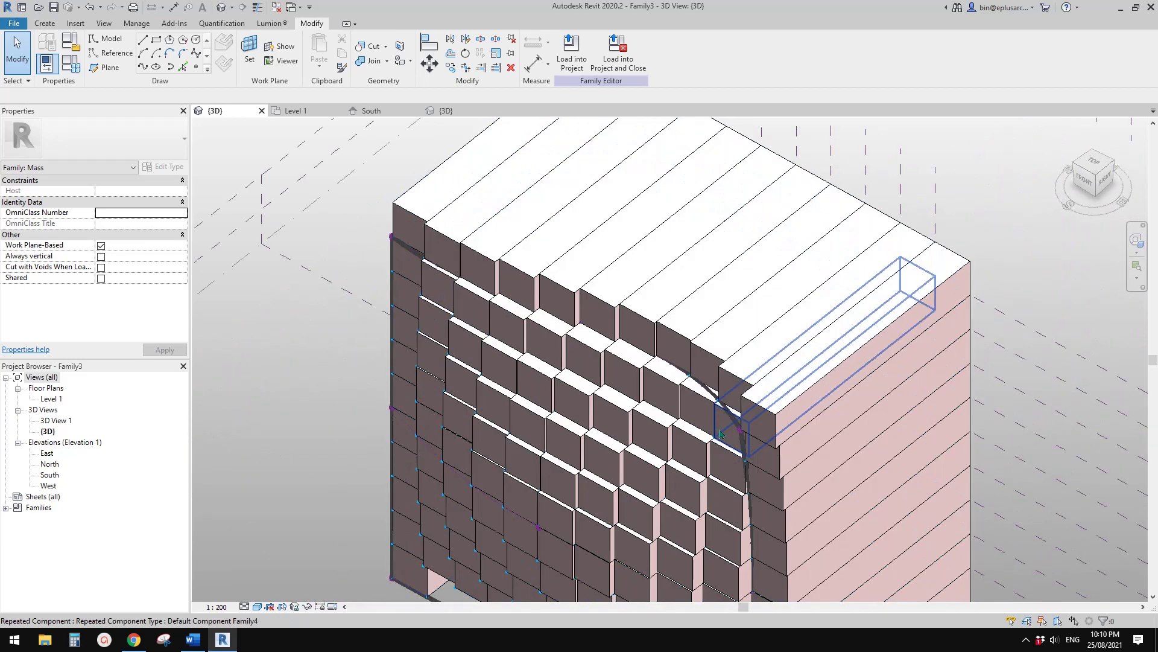
{"action": "left_click", "coordinate": [721, 433]}
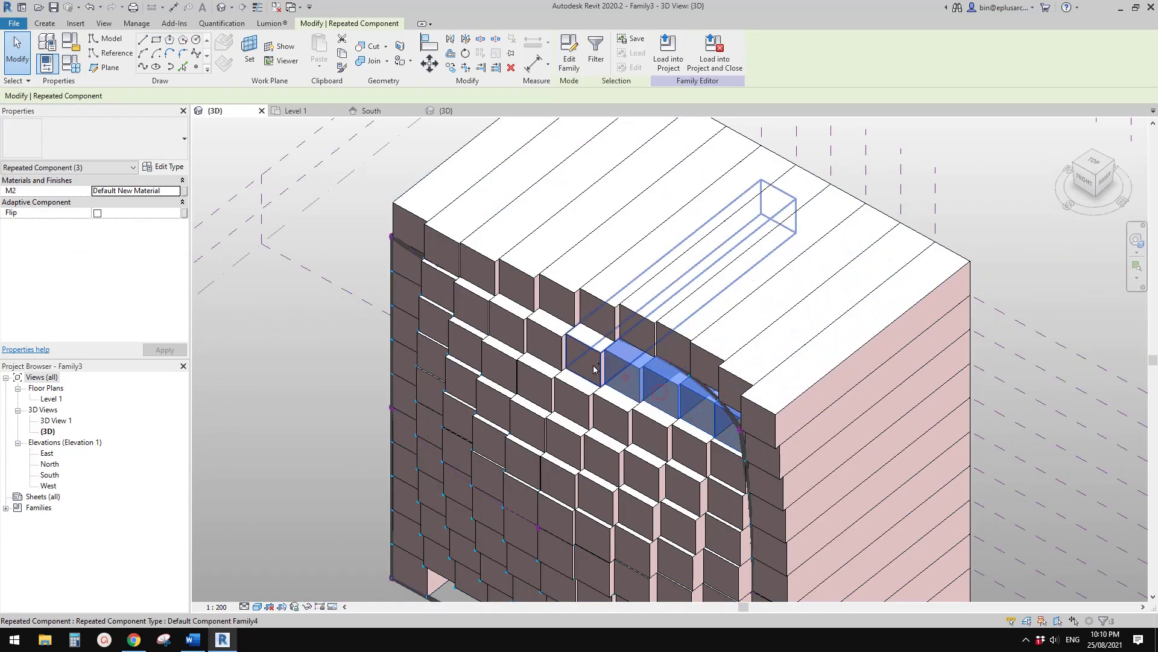
{"action": "scroll", "coordinate": [593, 364], "scroll_direction": "down", "scroll_amount": 1}
{"action": "middle_click_drag", "start_coordinate": [593, 364], "coordinate": [697, 266]}
{"action": "key", "text": "Escape"}
- Temporarily isolate the category of the repeated boxes so the reference lines and nodes are hidden
{"action": "scroll", "coordinate": [693, 283], "scroll_direction": "down", "scroll_amount": 1}
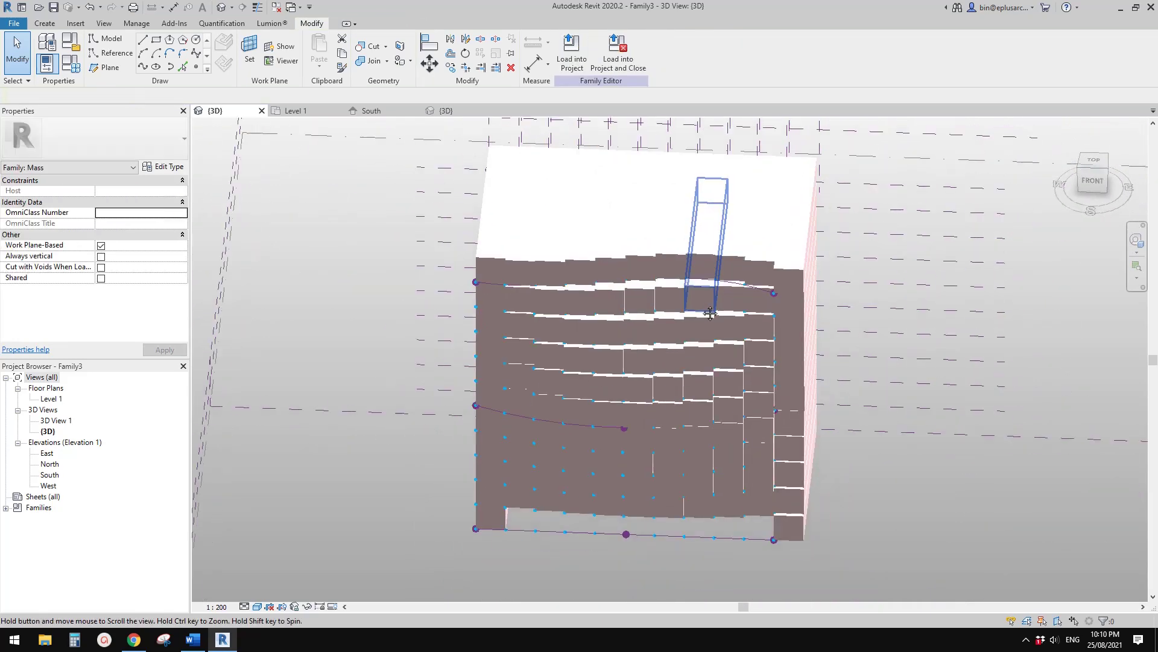
{"action": "left_click", "coordinate": [674, 300]}
{"action": "key", "text": "c"}
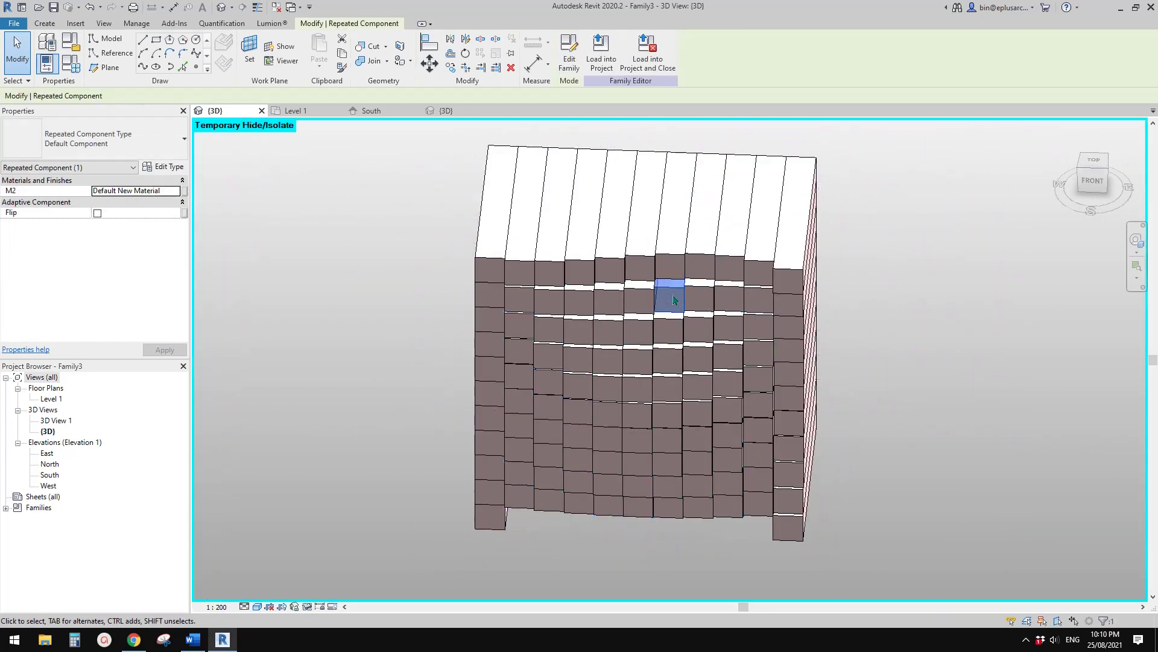
{"action": "key", "text": "Escape"}
{"action": "middle_click_drag", "start_coordinate": [674, 299], "coordinate": [595, 281], "text": "shift"}
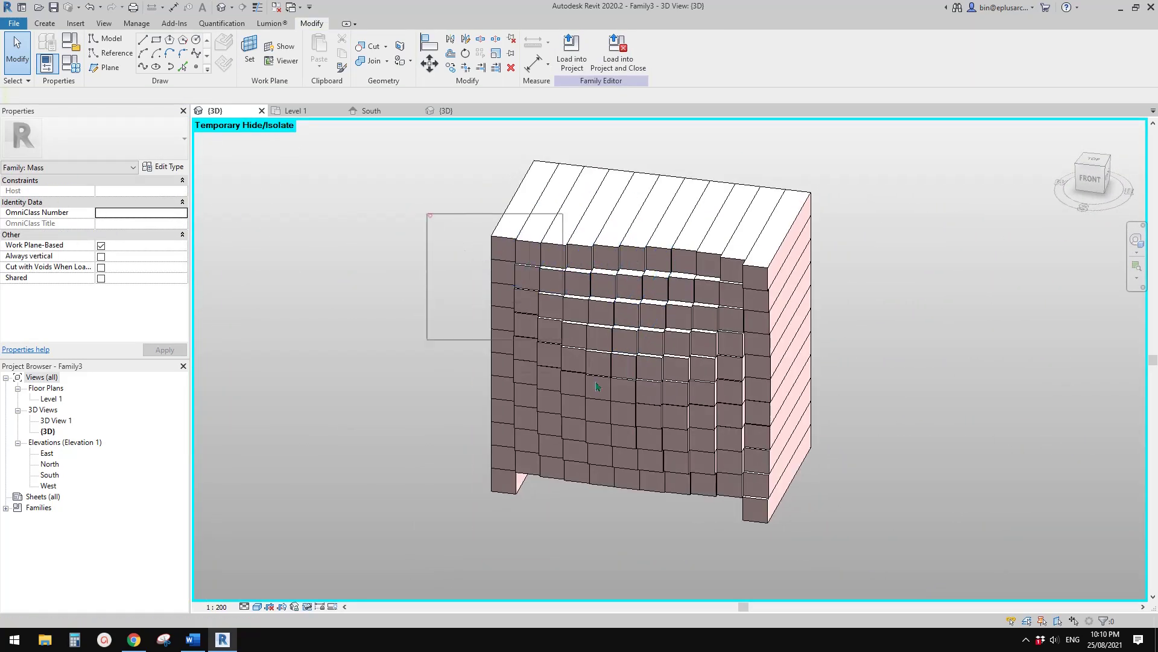
- Try to select the facade's boxes together with a selection window across the front
{"action": "middle_click_drag", "start_coordinate": [685, 468], "coordinate": [728, 480], "text": "shift"}
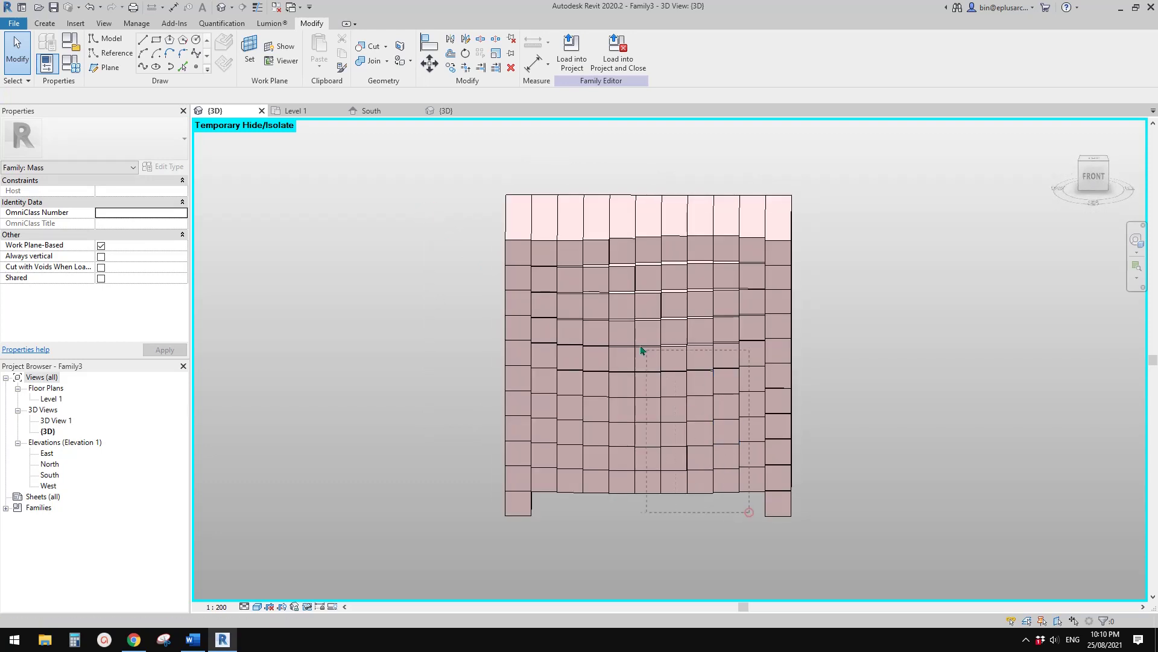
{"action": "middle_click_drag", "start_coordinate": [719, 457], "coordinate": [730, 381], "text": "shift"}
{"action": "left_click_drag", "start_coordinate": [458, 229], "coordinate": [890, 498]}
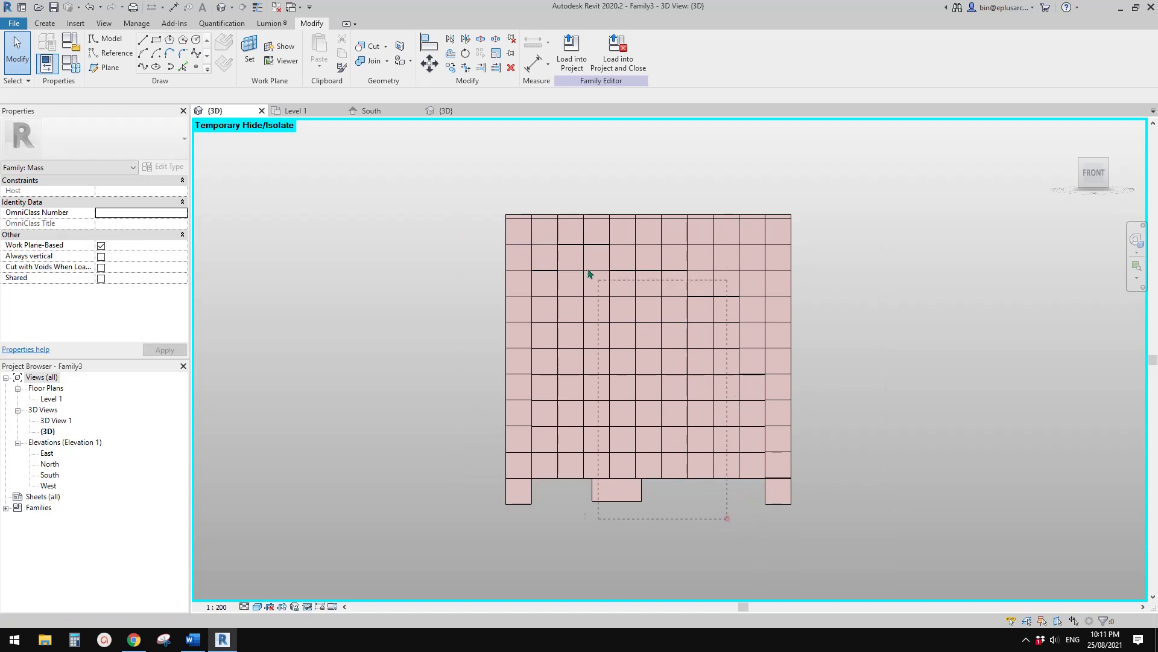
{"action": "left_click_drag", "start_coordinate": [412, 237], "coordinate": [859, 488]}
- Select the 45 boxes in the five rows below the facade's top row, leaving out both outer columns
{"action": "middle_click_drag", "start_coordinate": [748, 422], "coordinate": [685, 561], "text": "shift"}
{"action": "left_click", "coordinate": [529, 267]}
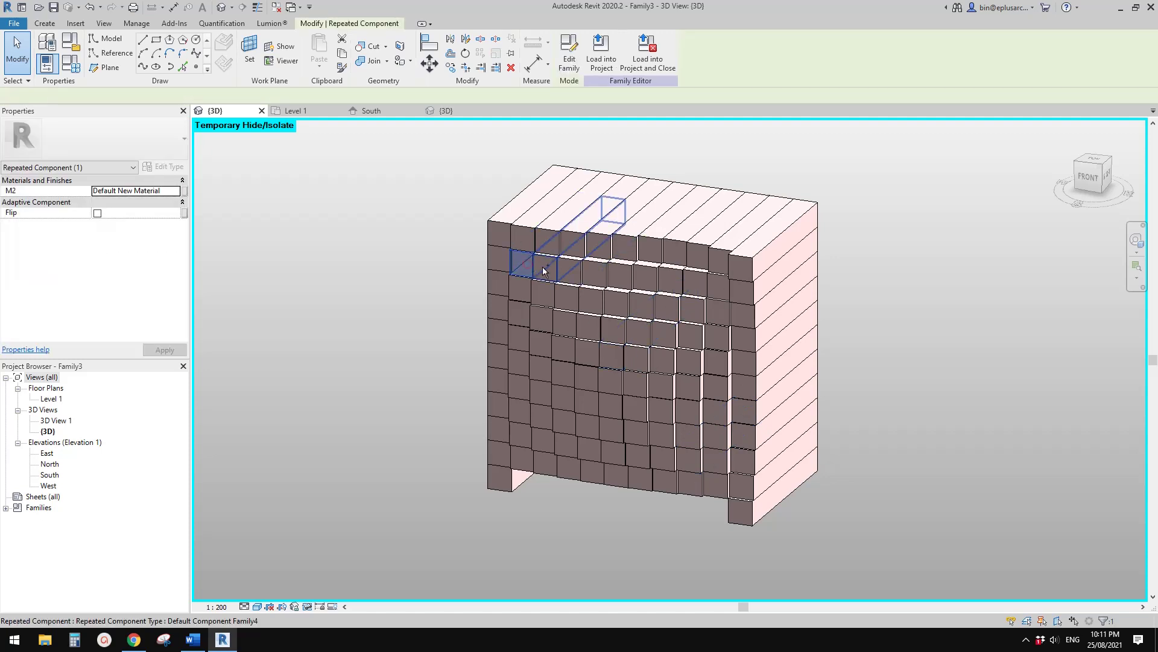
{"action": "left_click", "coordinate": [545, 269], "text": "ctrl"}
{"action": "left_click", "coordinate": [569, 274], "text": "ctrl"}
{"action": "left_click", "coordinate": [596, 276], "text": "ctrl"}
{"action": "left_click", "coordinate": [622, 280], "text": "ctrl"}
{"action": "left_click", "coordinate": [647, 281], "text": "ctrl"}
{"action": "left_click", "coordinate": [677, 288], "text": "ctrl"}
{"action": "left_click", "coordinate": [693, 290], "text": "ctrl"}
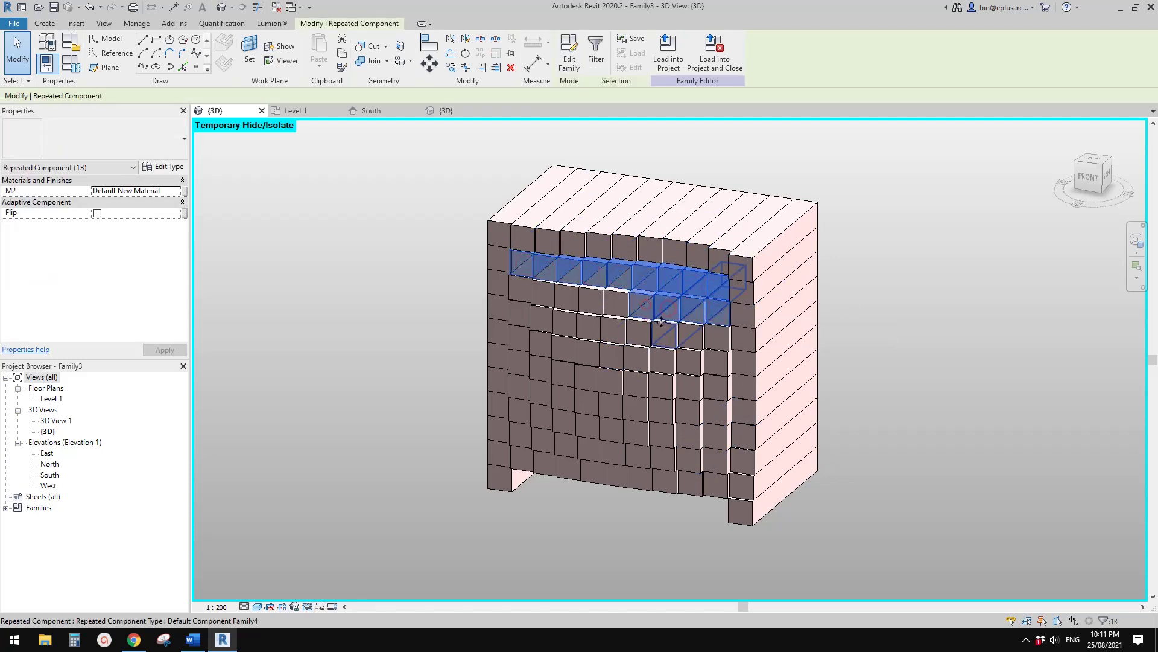
{"action": "left_click", "coordinate": [644, 330], "text": "ctrl"}
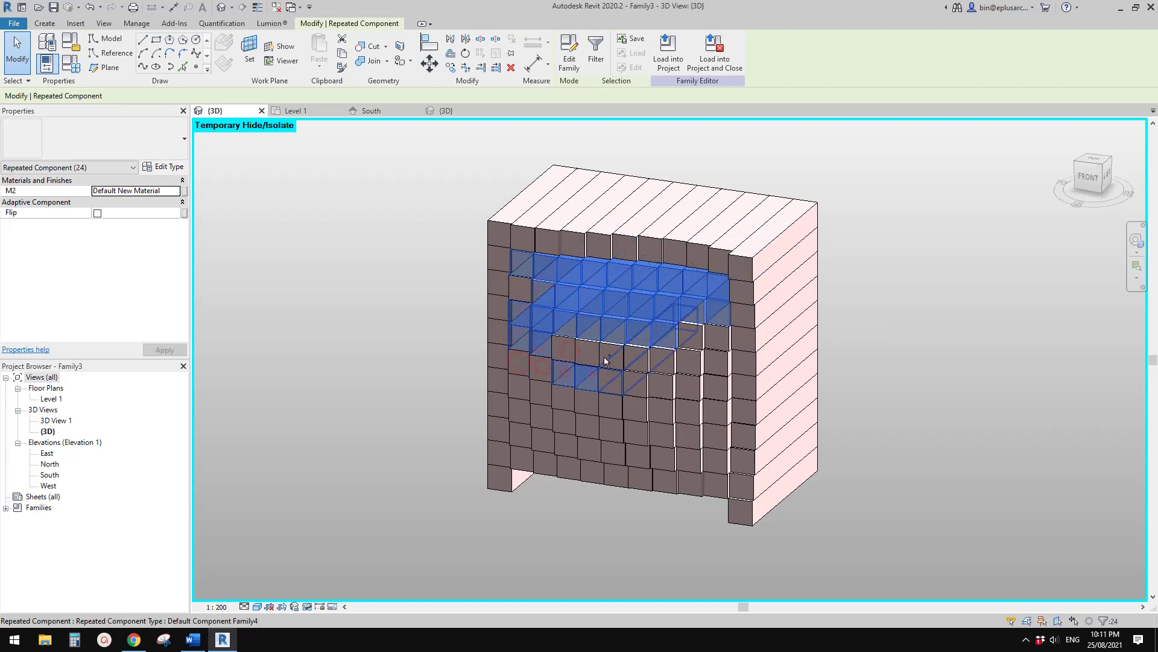
{"action": "left_click", "coordinate": [555, 336], "text": "ctrl"}
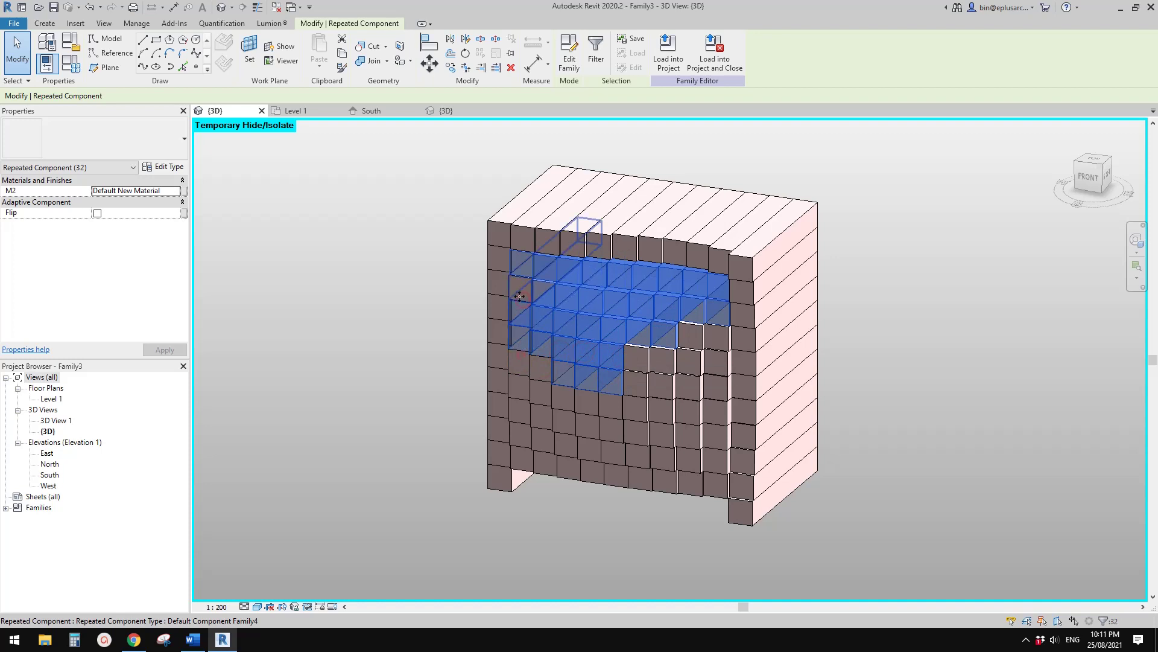
{"action": "left_click", "coordinate": [712, 353], "text": "ctrl"}
{"action": "left_click", "coordinate": [700, 371], "text": "ctrl"}
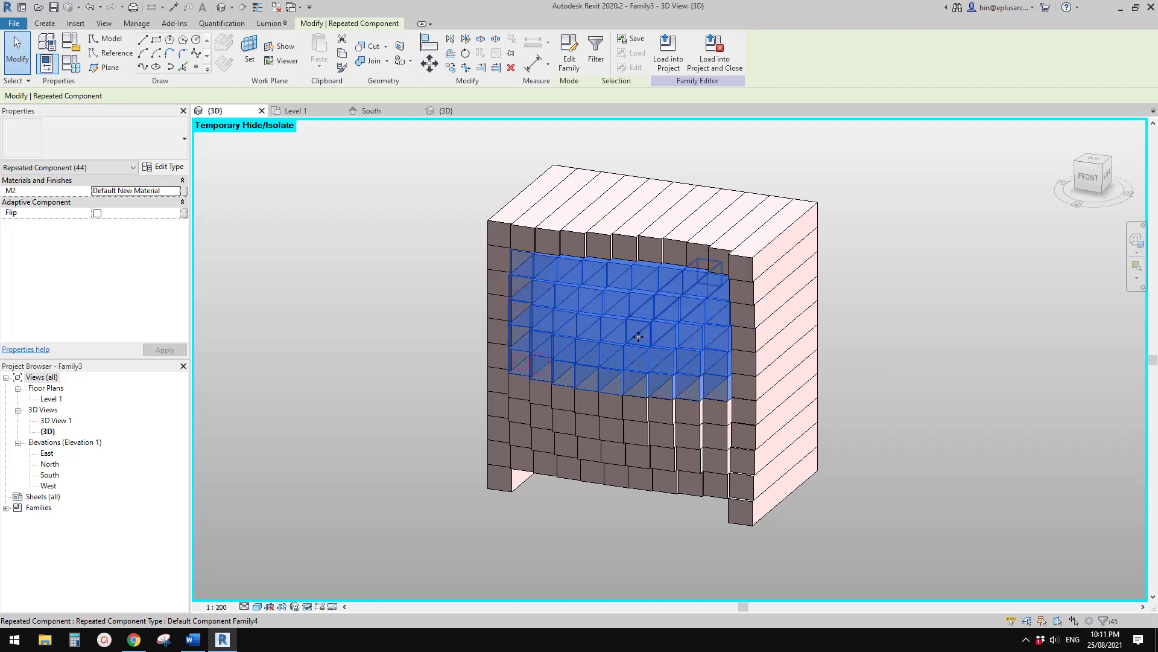
{"action": "middle_click_drag", "start_coordinate": [638, 337], "coordinate": [576, 385], "text": "shift"}
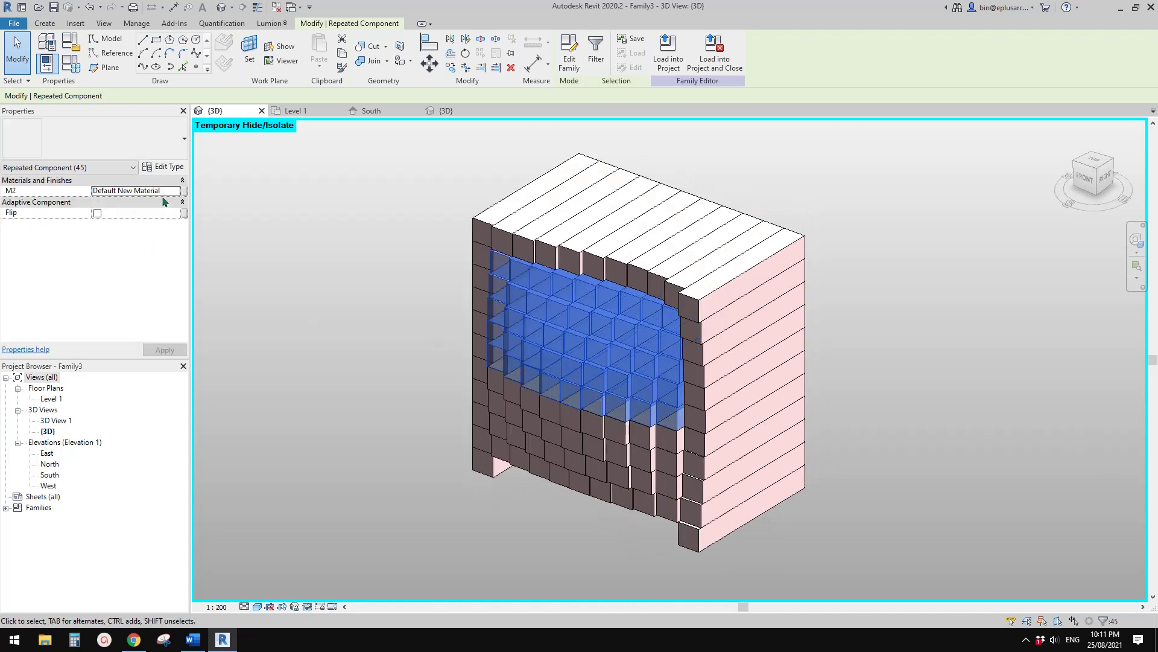
- Duplicate Default New Material while choosing the M2 material for the selected boxes
{"action": "left_click", "coordinate": [174, 190]}
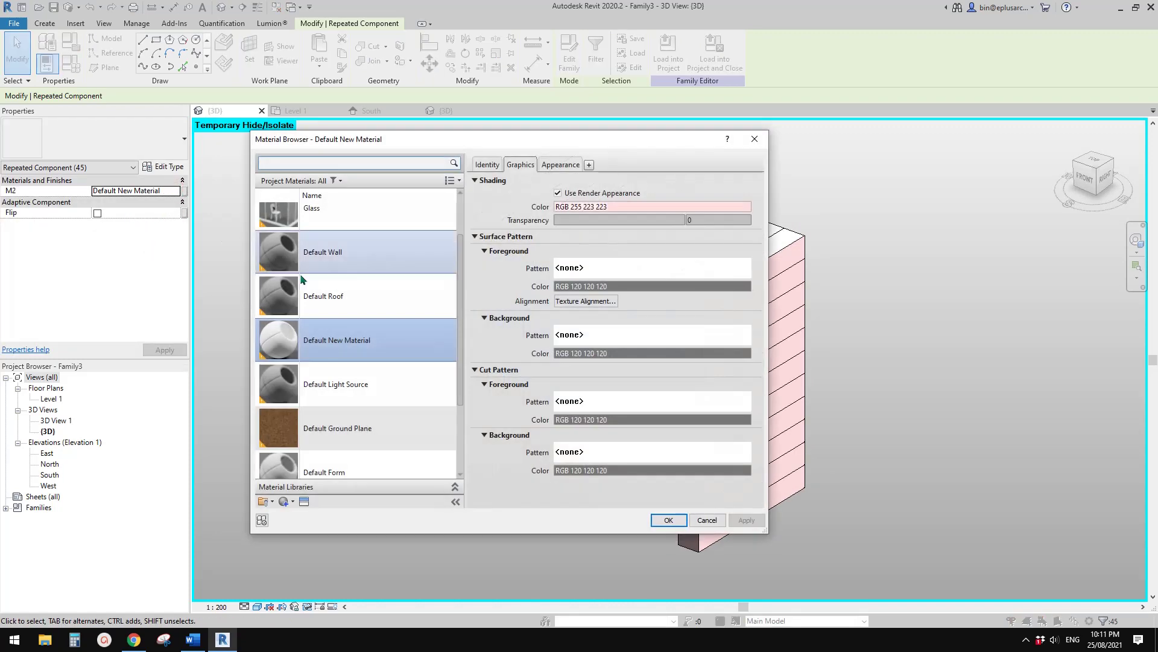
{"action": "right_click", "coordinate": [353, 338]}
{"action": "left_click", "coordinate": [383, 359]}
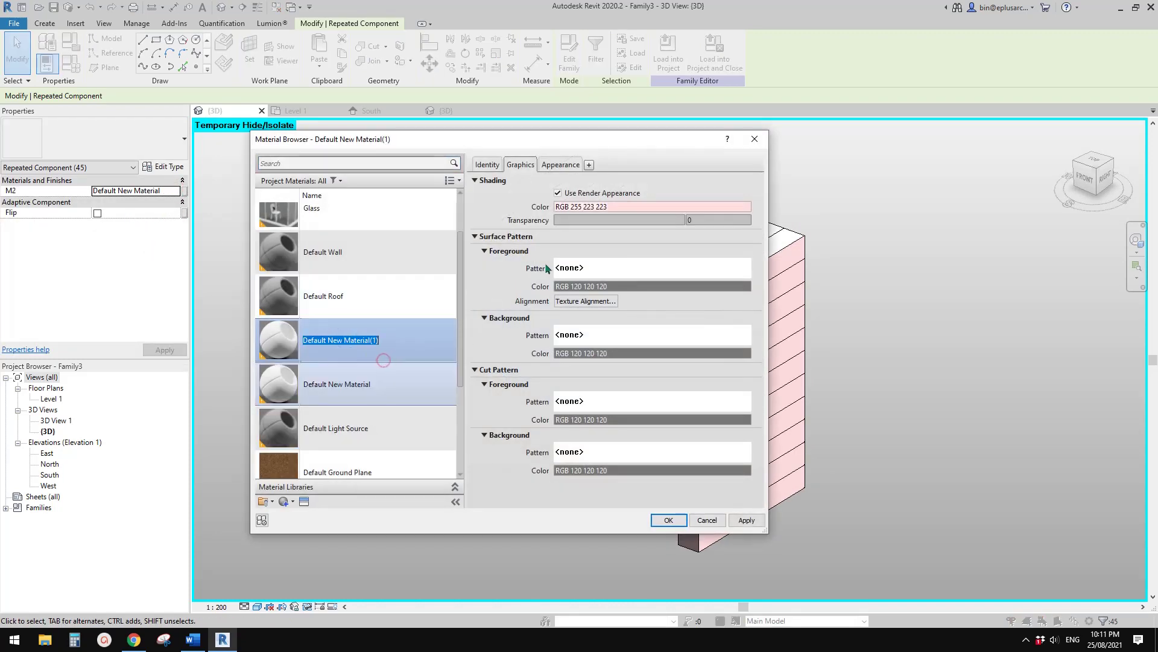
- Set the duplicated material's appearance colour to green, RGB 128 255 128, and apply it to the selected boxes' M2 parameter
{"action": "left_click", "coordinate": [560, 165]}
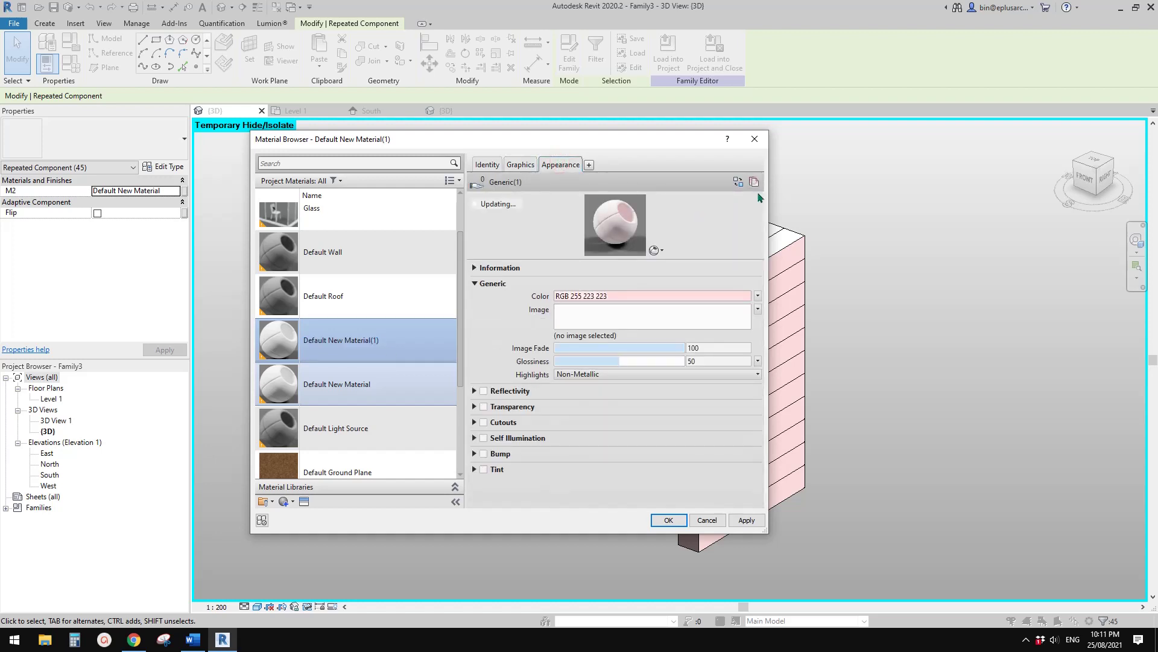
{"action": "left_click", "coordinate": [632, 299]}
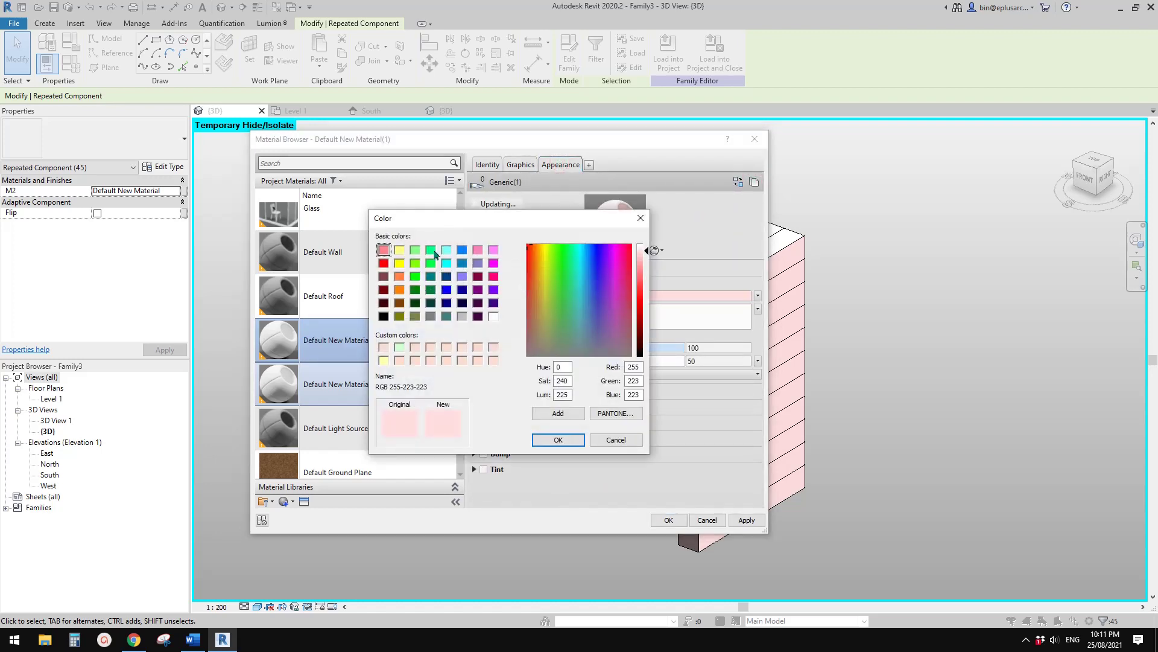
{"action": "left_click", "coordinate": [566, 439]}
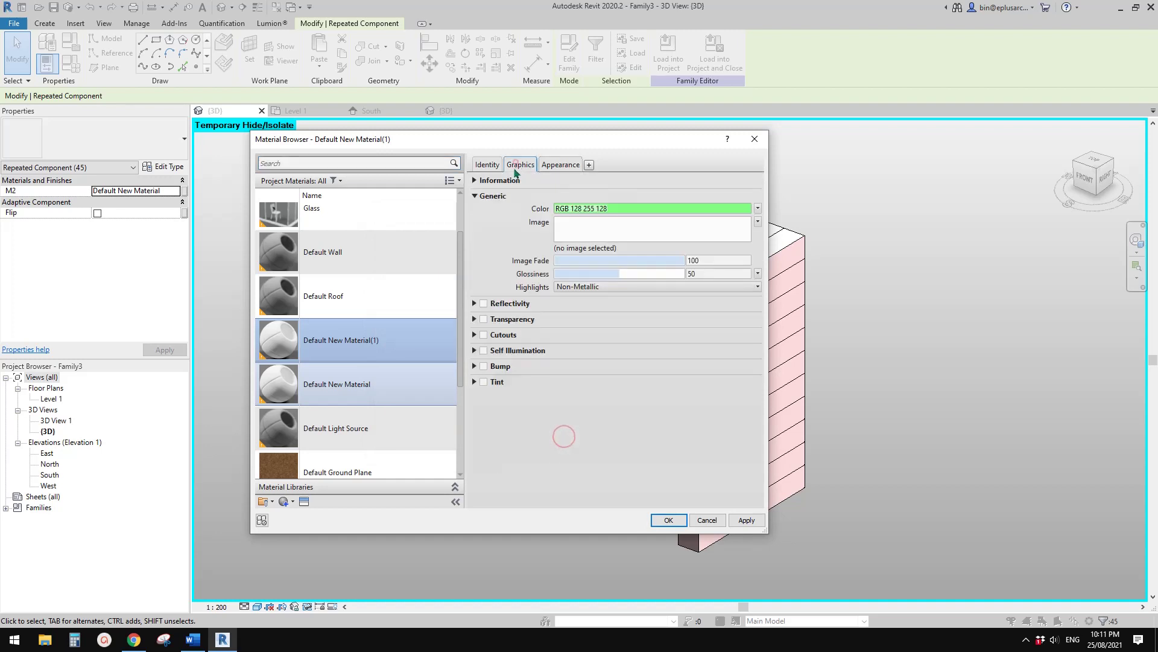
{"action": "left_click", "coordinate": [518, 164]}
{"action": "left_click", "coordinate": [667, 517]}
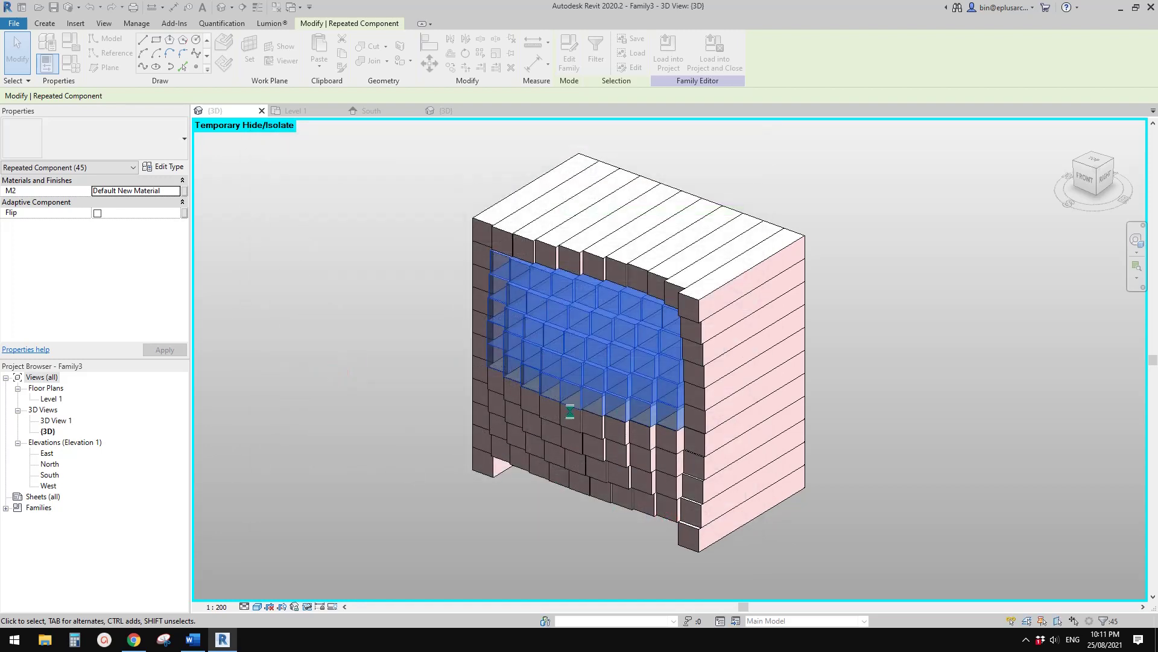
{"action": "key", "text": "Escape"}
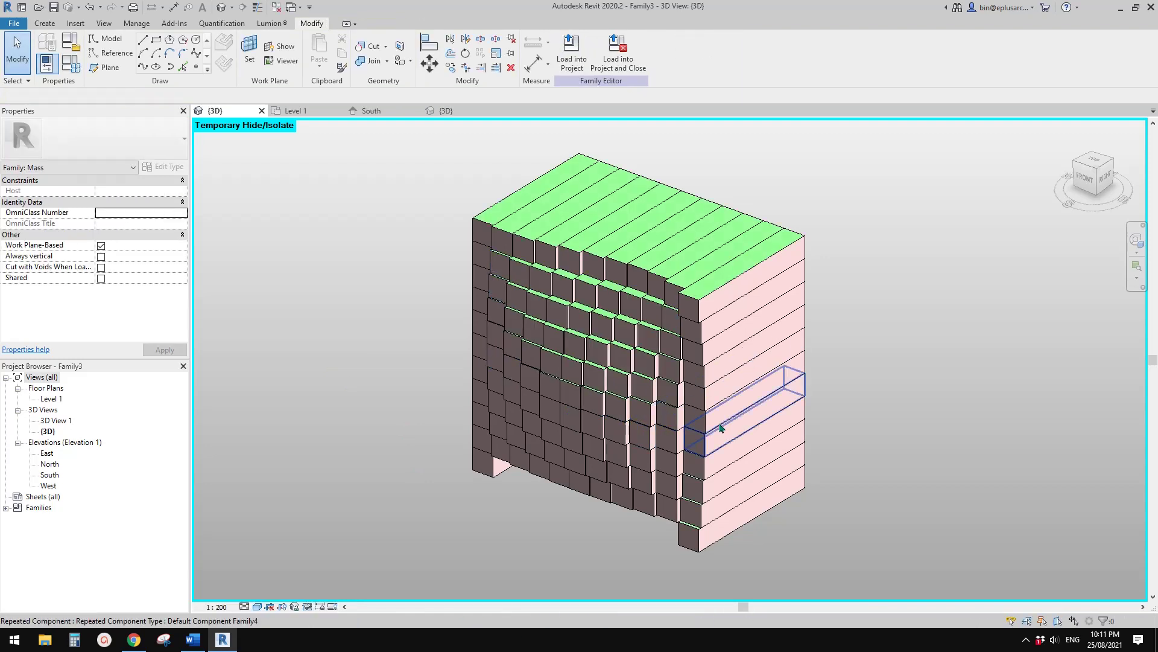
- Reset the temporary isolation and remove the repeater so the boxes become individual components
{"action": "middle_click_drag", "start_coordinate": [677, 401], "coordinate": [652, 367], "text": "shift"}
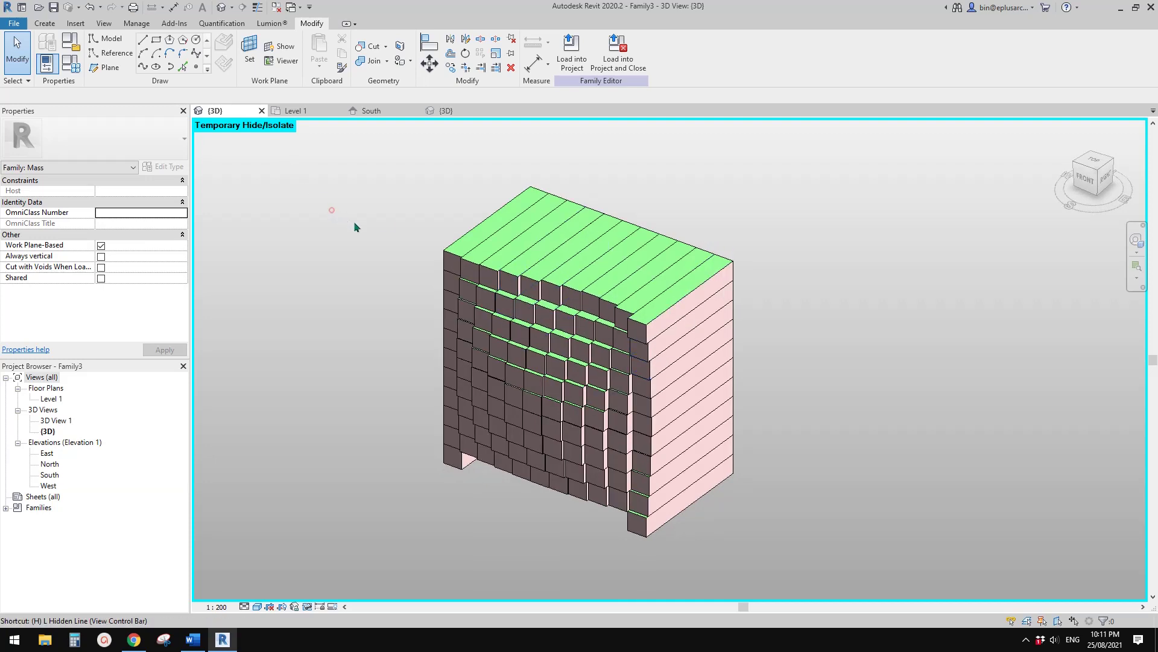
{"action": "key", "text": "h"}
{"action": "key", "text": "r"}
{"action": "left_click", "coordinate": [539, 326]}
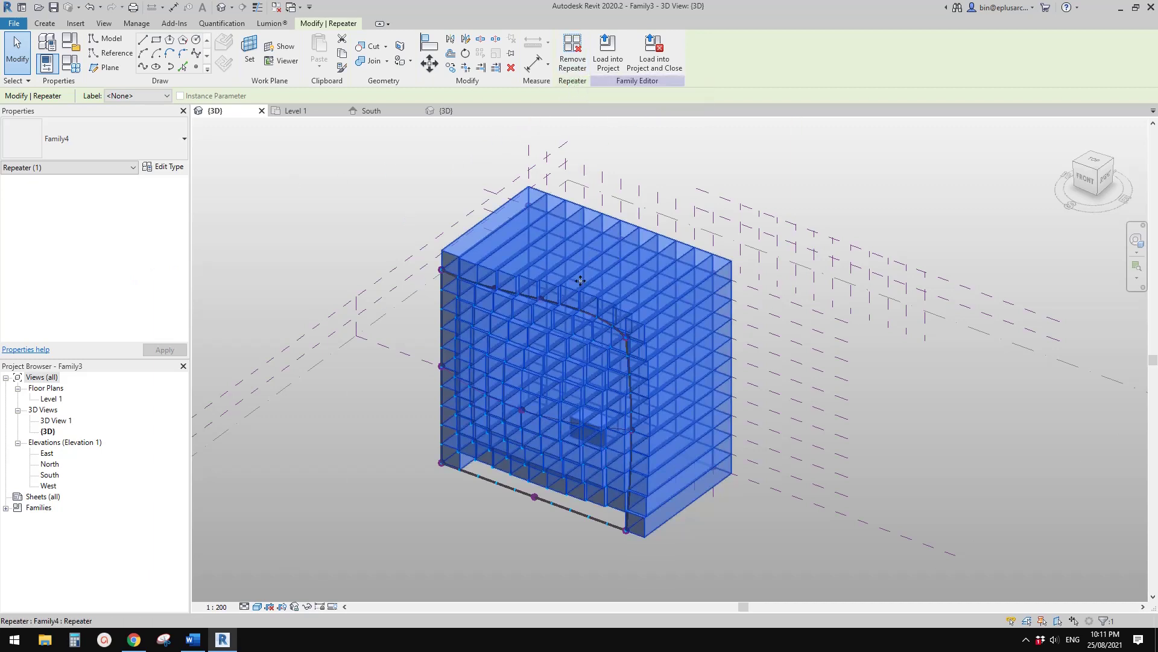
{"action": "middle_click_drag", "start_coordinate": [634, 304], "coordinate": [613, 307]}
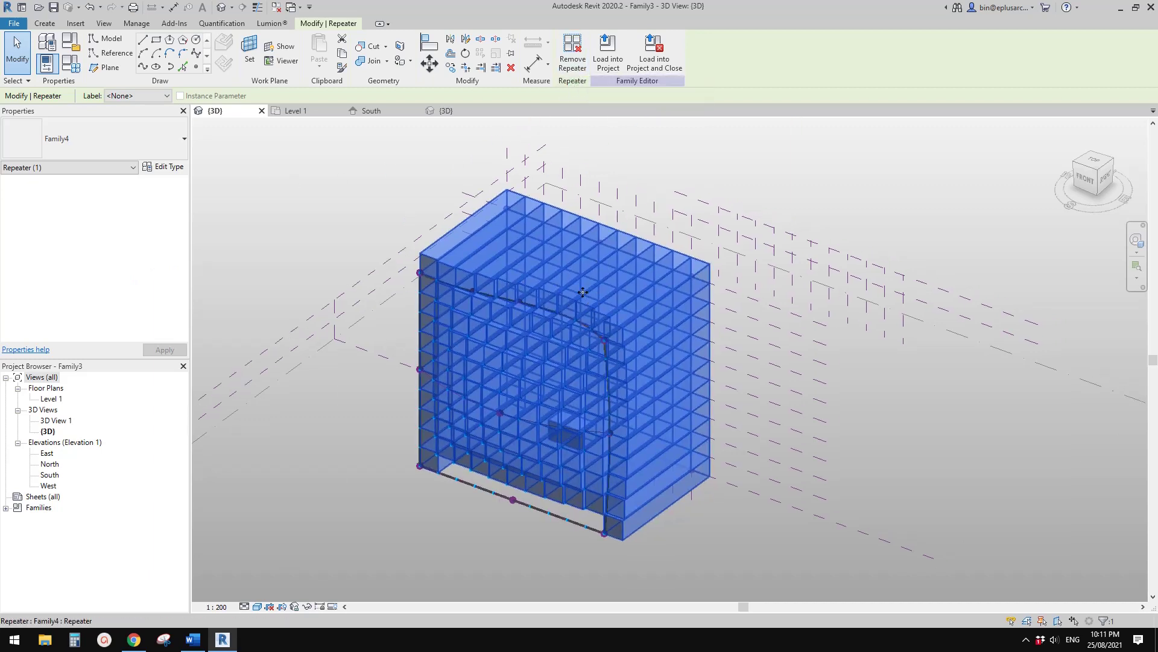
{"action": "left_click", "coordinate": [573, 51]}
- Select the eleven boxes of the facade's top row and set their M2 material back to Default New Material
{"action": "scroll", "coordinate": [605, 291], "scroll_direction": "up", "scroll_amount": 3}
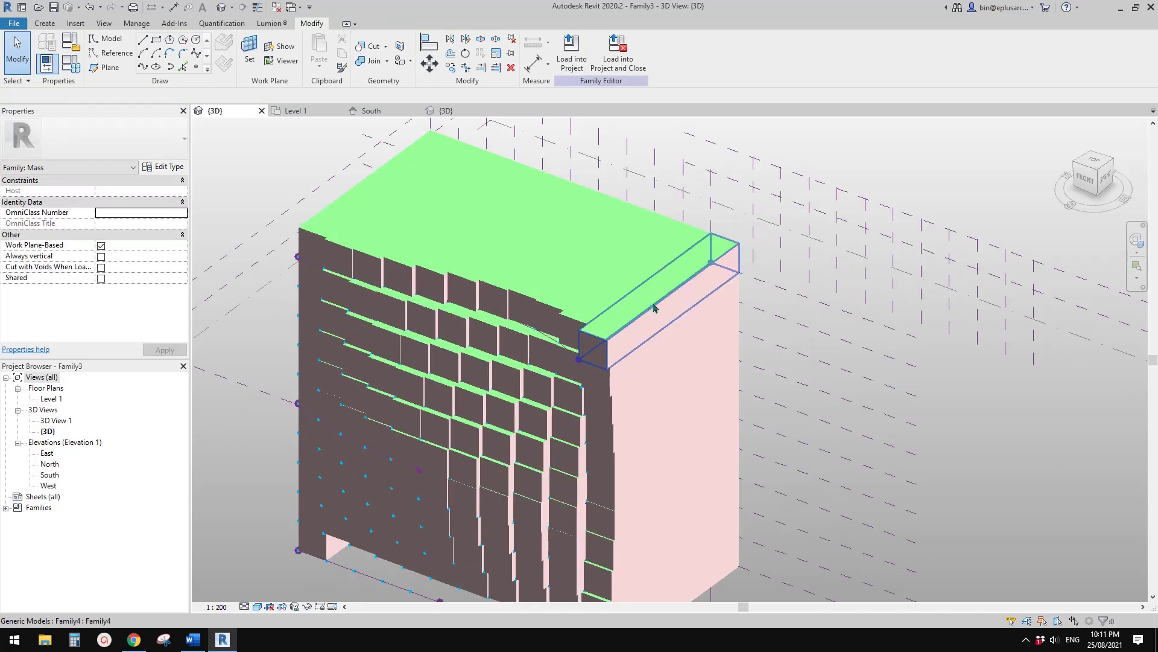
{"action": "left_click", "coordinate": [605, 291]}
{"action": "left_click", "coordinate": [605, 290], "text": "ctrl"}
{"action": "left_click", "coordinate": [579, 274], "text": "ctrl"}
{"action": "left_click", "coordinate": [554, 266], "text": "ctrl"}
{"action": "left_click", "coordinate": [530, 259], "text": "ctrl"}
{"action": "left_click", "coordinate": [502, 247], "text": "ctrl"}
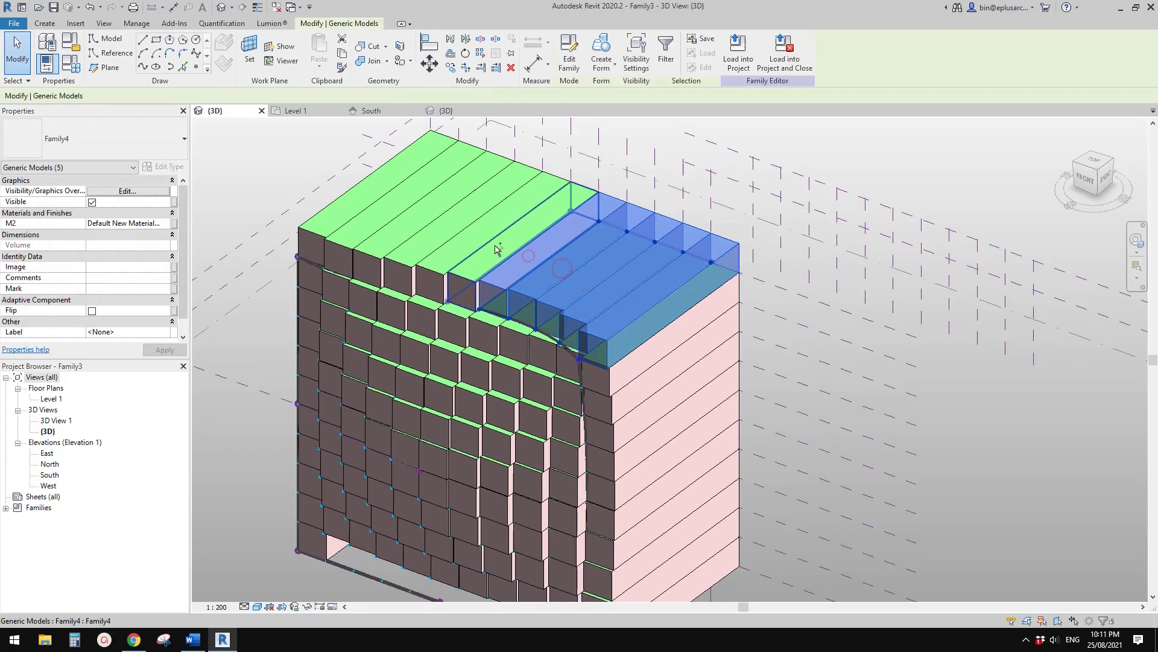
{"action": "left_click", "coordinate": [463, 235], "text": "ctrl"}
{"action": "left_click", "coordinate": [441, 223], "text": "ctrl"}
{"action": "left_click", "coordinate": [419, 217], "text": "ctrl"}
{"action": "left_click", "coordinate": [390, 206], "text": "ctrl"}
{"action": "left_click", "coordinate": [375, 192], "text": "ctrl"}
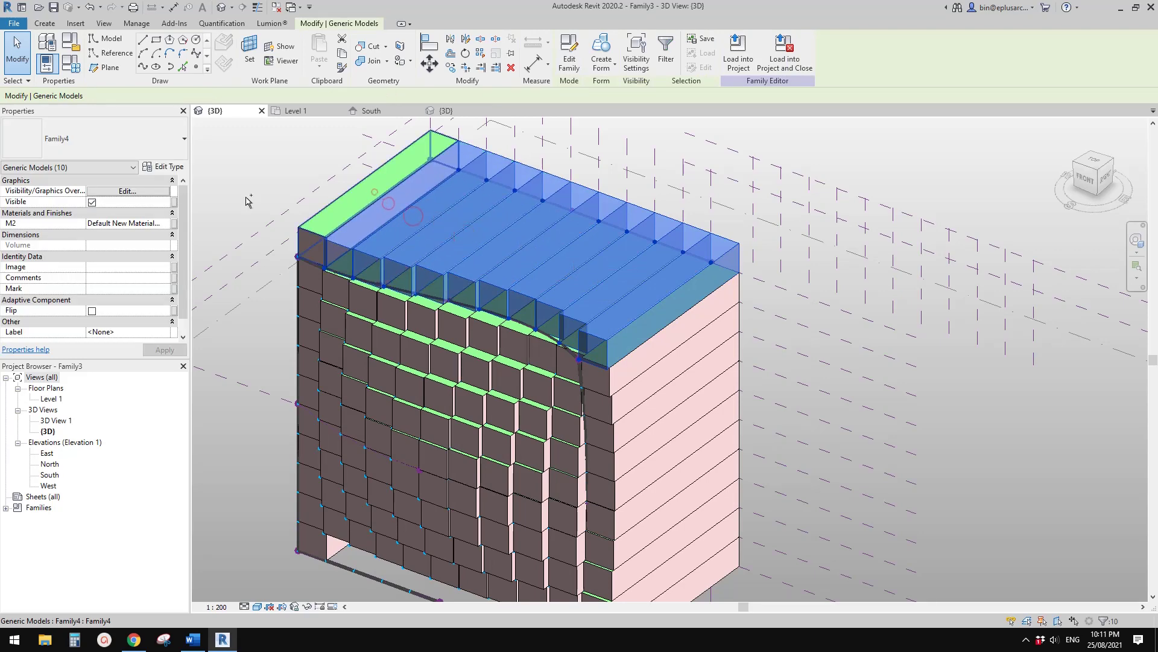
{"action": "left_click", "coordinate": [165, 223]}
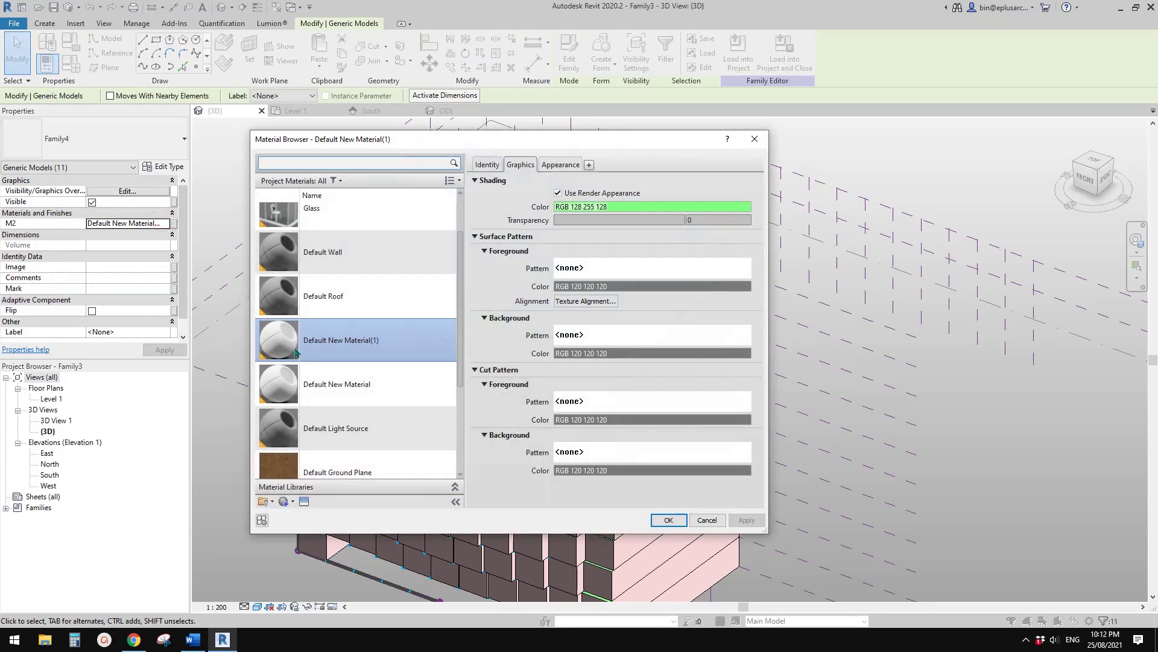
{"action": "double_click", "coordinate": [336, 391]}
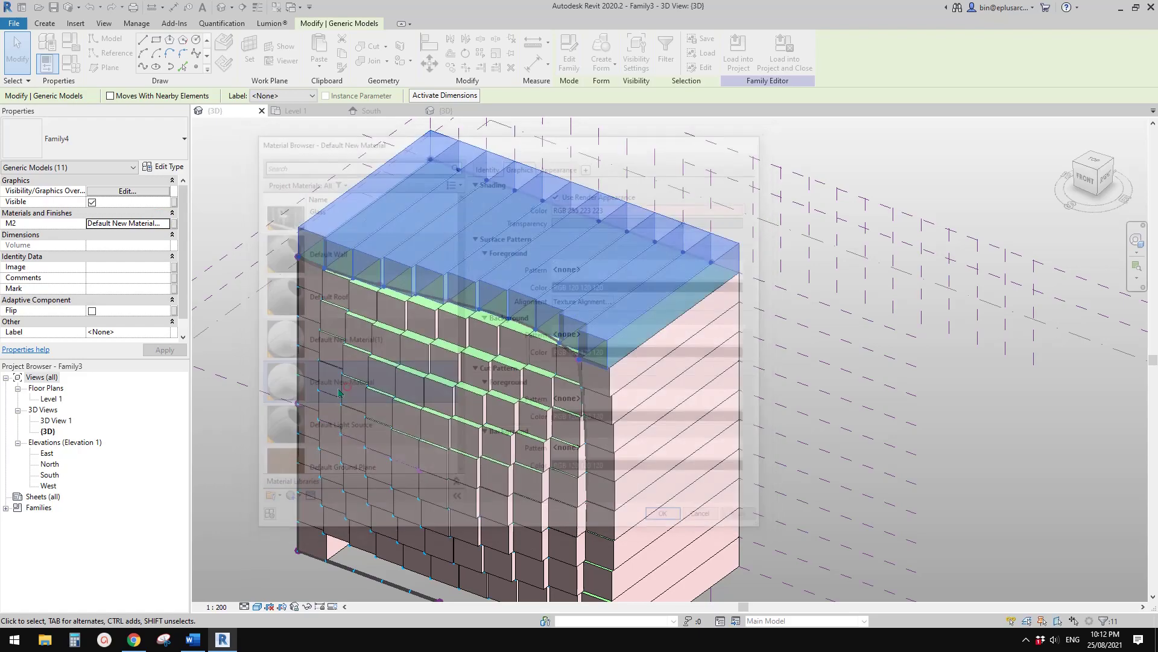
{"action": "left_click", "coordinate": [769, 325]}
{"action": "left_click", "coordinate": [769, 326]}
{"action": "scroll", "coordinate": [737, 301], "scroll_direction": "down", "scroll_amount": 2}
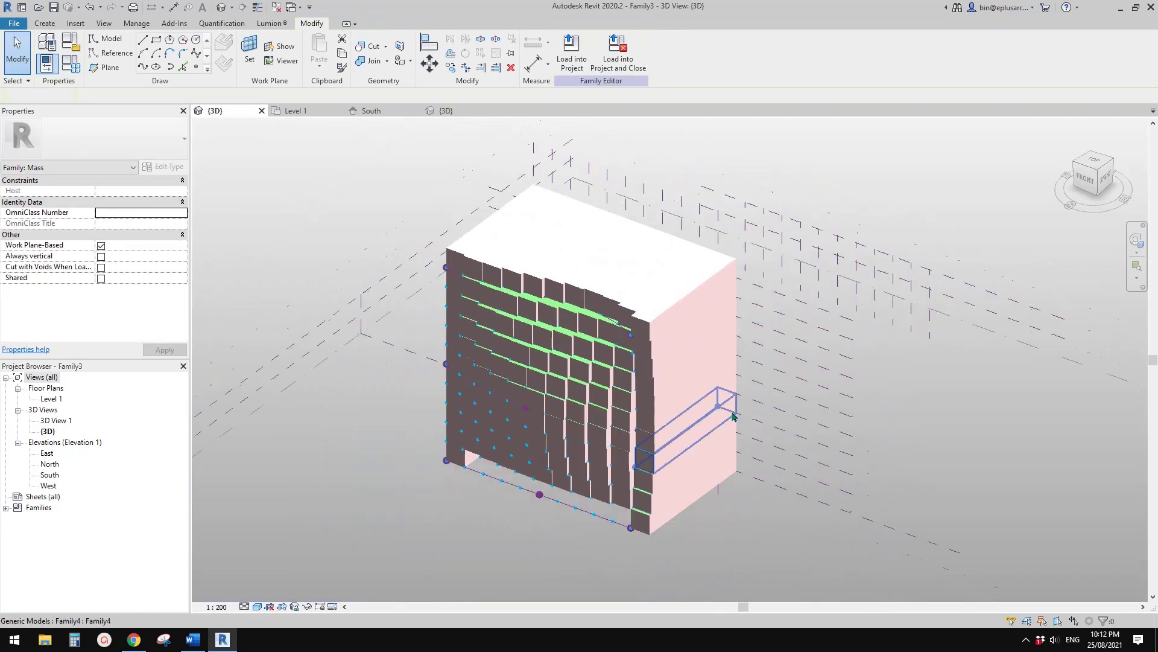
{"action": "middle_click_drag", "start_coordinate": [734, 414], "coordinate": [625, 373], "text": "shift"}
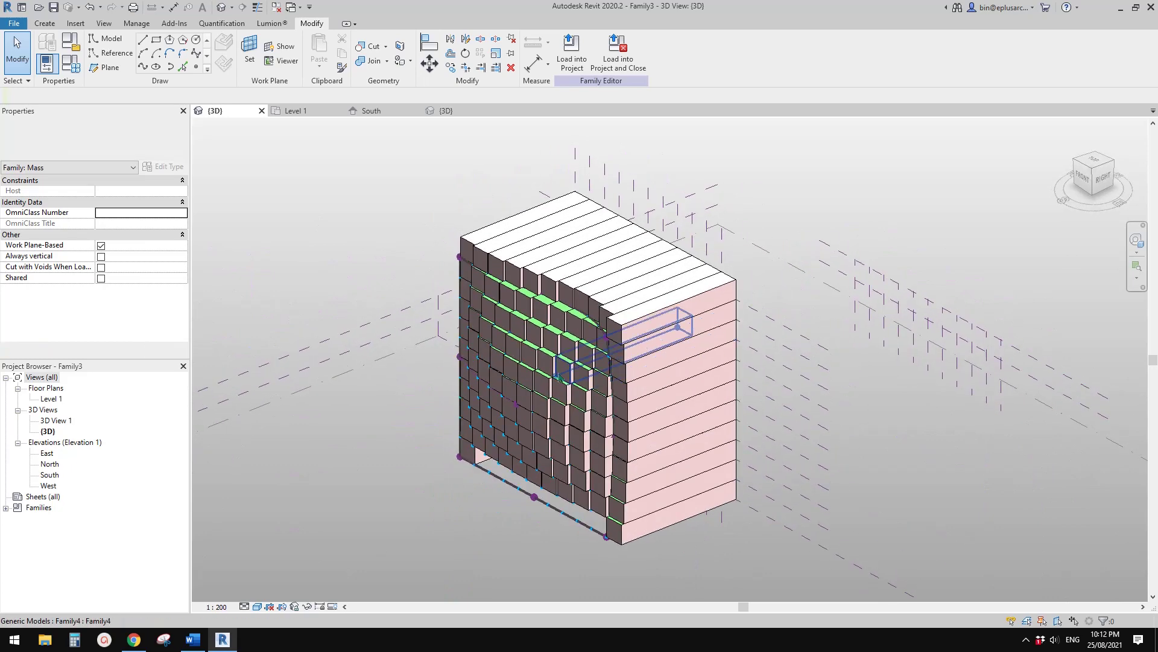
{"action": "scroll", "coordinate": [554, 389], "scroll_direction": "up", "scroll_amount": 2}
{"action": "middle_click_drag", "start_coordinate": [554, 389], "coordinate": [535, 392]}
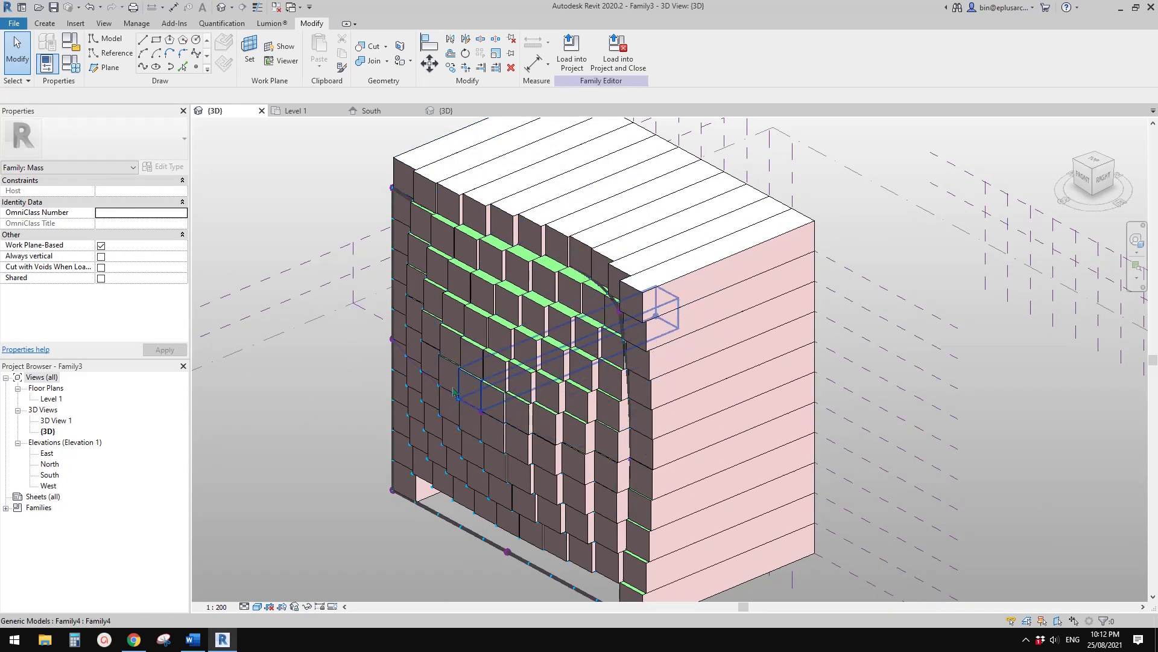
{"action": "left_click", "coordinate": [477, 410]}
{"action": "middle_click_drag", "start_coordinate": [512, 399], "coordinate": [475, 415], "text": "shift"}
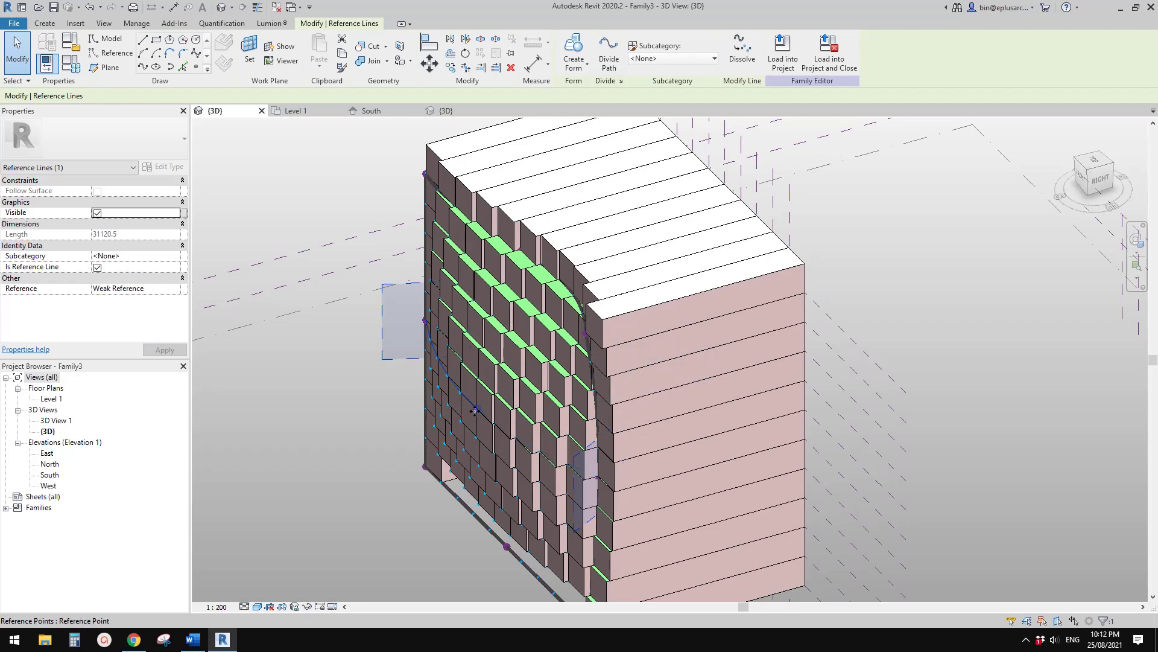
{"action": "left_click", "coordinate": [475, 411]}
{"action": "scroll", "coordinate": [483, 410], "scroll_direction": "up", "scroll_amount": 3}
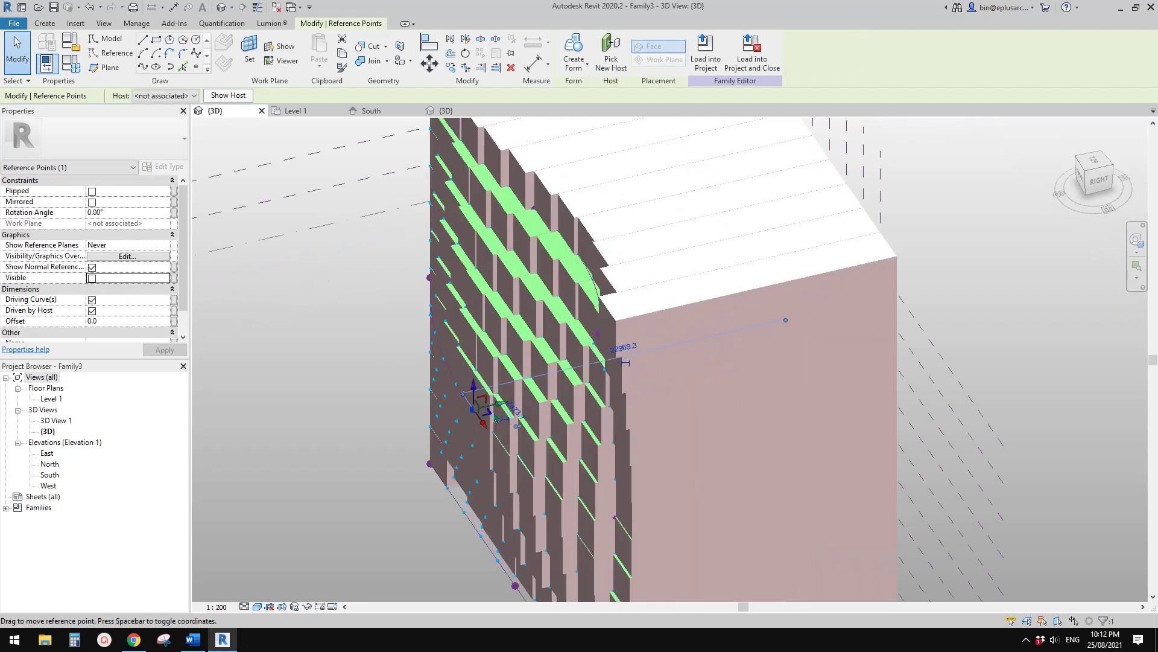
{"action": "scroll", "coordinate": [501, 410], "scroll_direction": "up", "scroll_amount": 2}
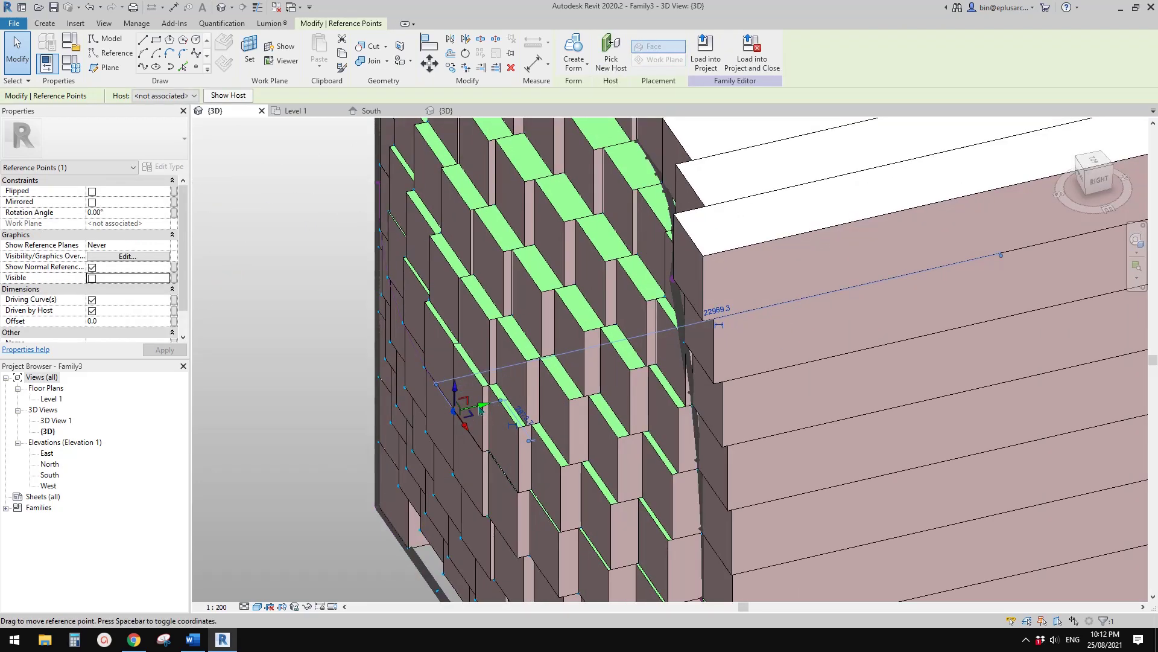
{"action": "middle_click_drag", "start_coordinate": [481, 411], "coordinate": [487, 412], "text": "shift"}
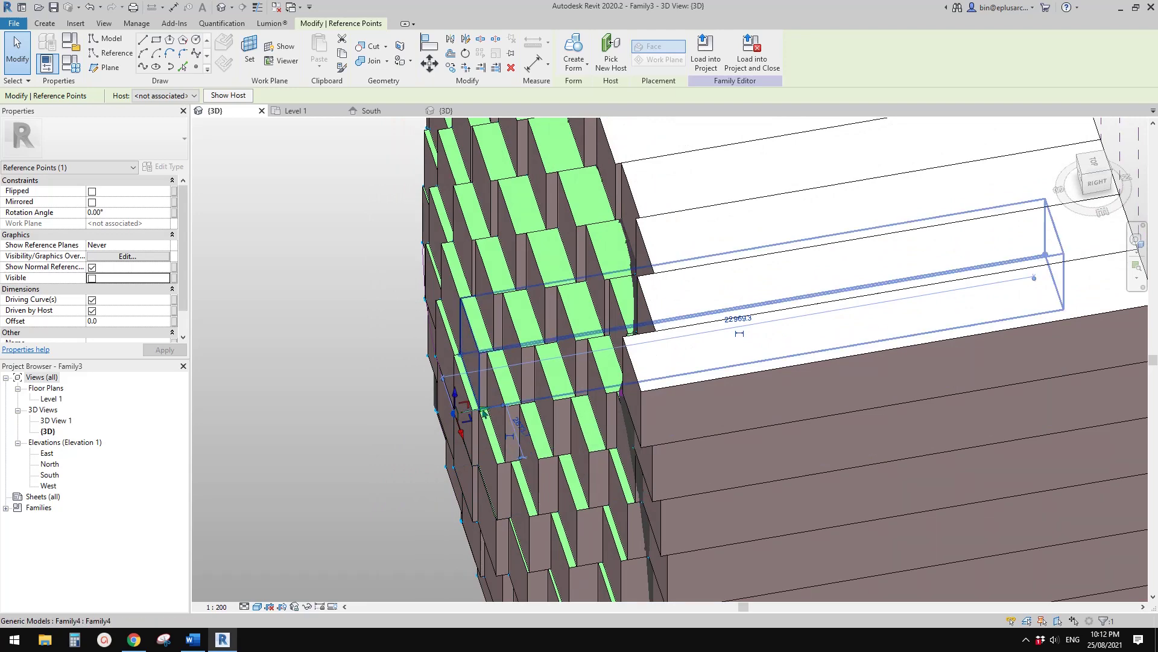
{"action": "scroll", "coordinate": [473, 415], "scroll_direction": "up", "scroll_amount": 2}
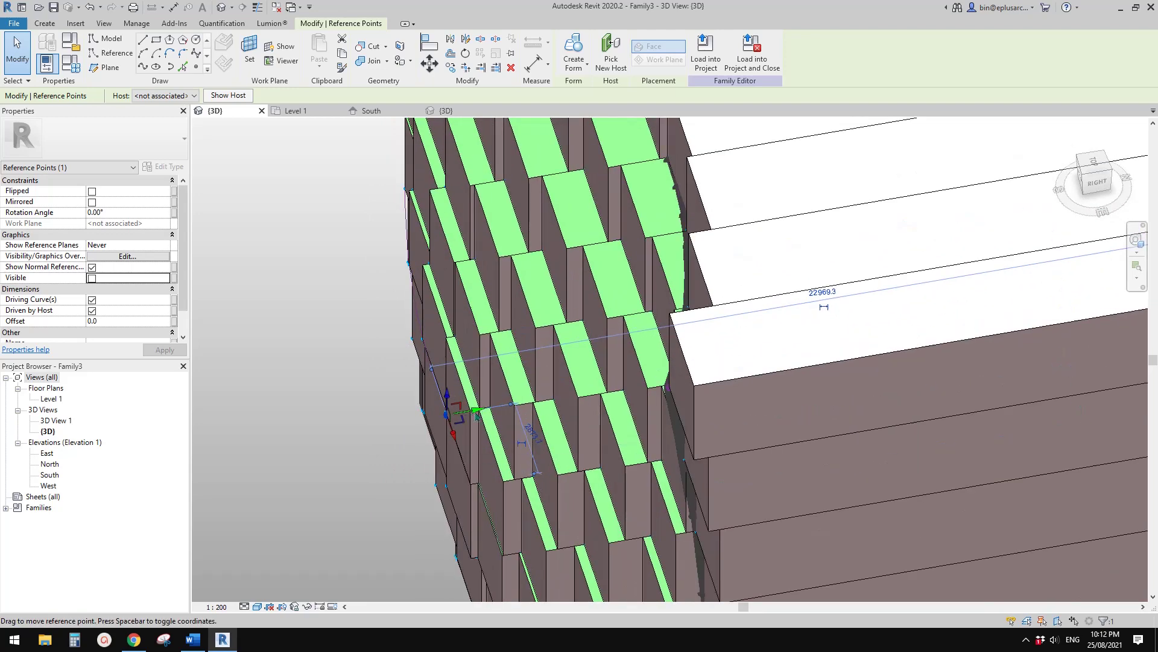
{"action": "middle_click_drag", "start_coordinate": [474, 413], "coordinate": [488, 399]}
{"action": "key", "text": "Escape"}
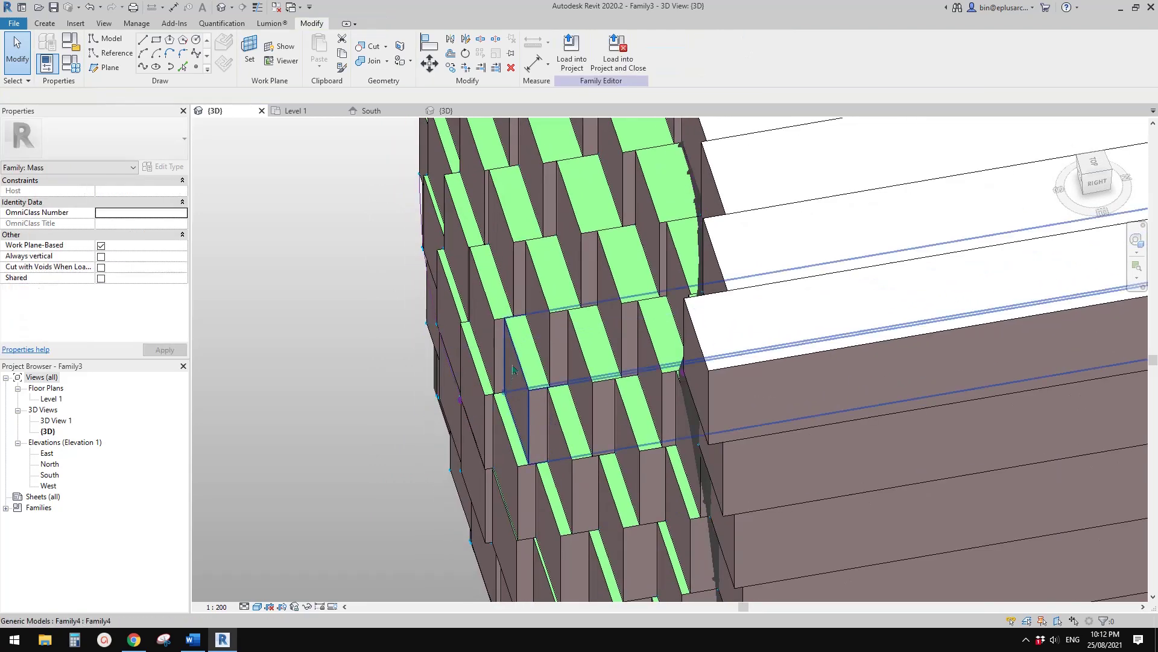
- Select all instances of the Family4 box and temporarily hide them to expose the underlying divided surfaces
{"action": "left_click", "coordinate": [522, 362]}
{"action": "key", "text": "s"}
{"action": "key", "text": "a"}
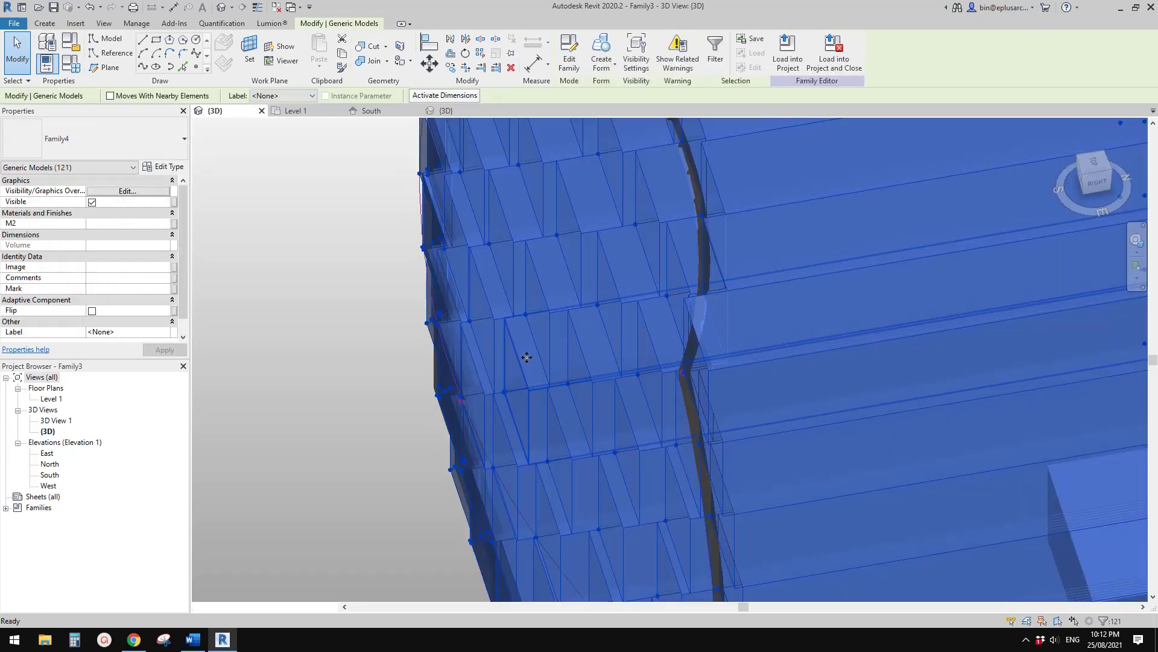
{"action": "key", "text": "h"}
{"action": "key", "text": "h"}
- Move the middle reference point of the front surface's mid-height curve outward so the facade bulges further
{"action": "scroll", "coordinate": [649, 356], "scroll_direction": "down", "scroll_amount": 2}
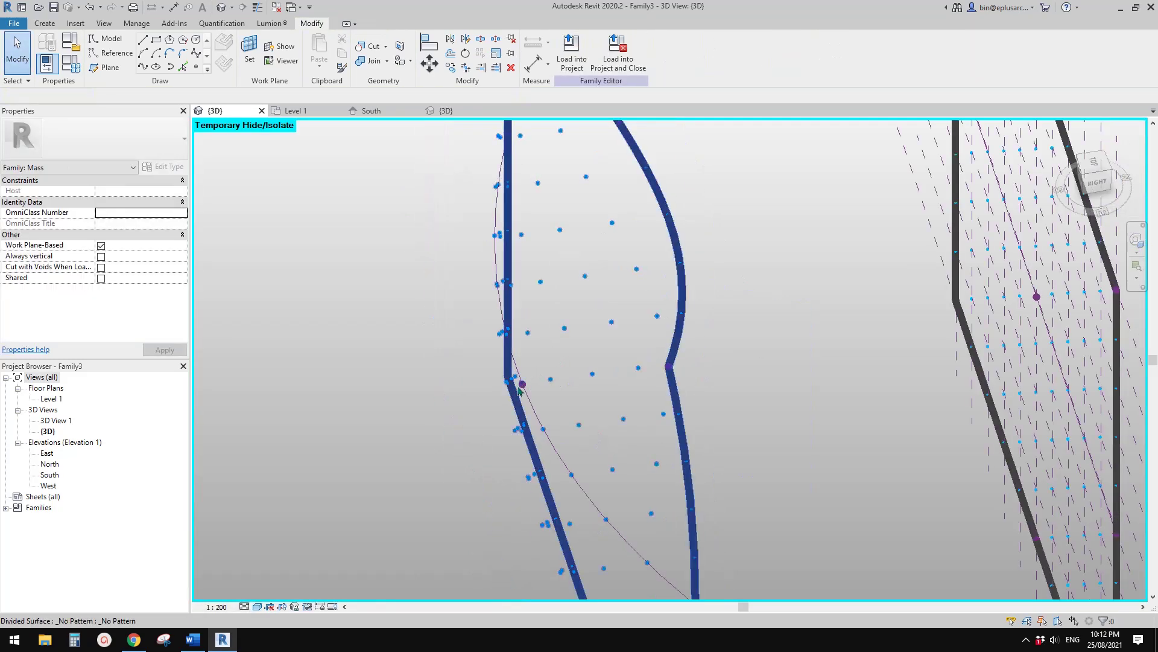
{"action": "middle_click_drag", "start_coordinate": [520, 381], "coordinate": [530, 391], "text": "shift"}
{"action": "key", "text": "Tab"}
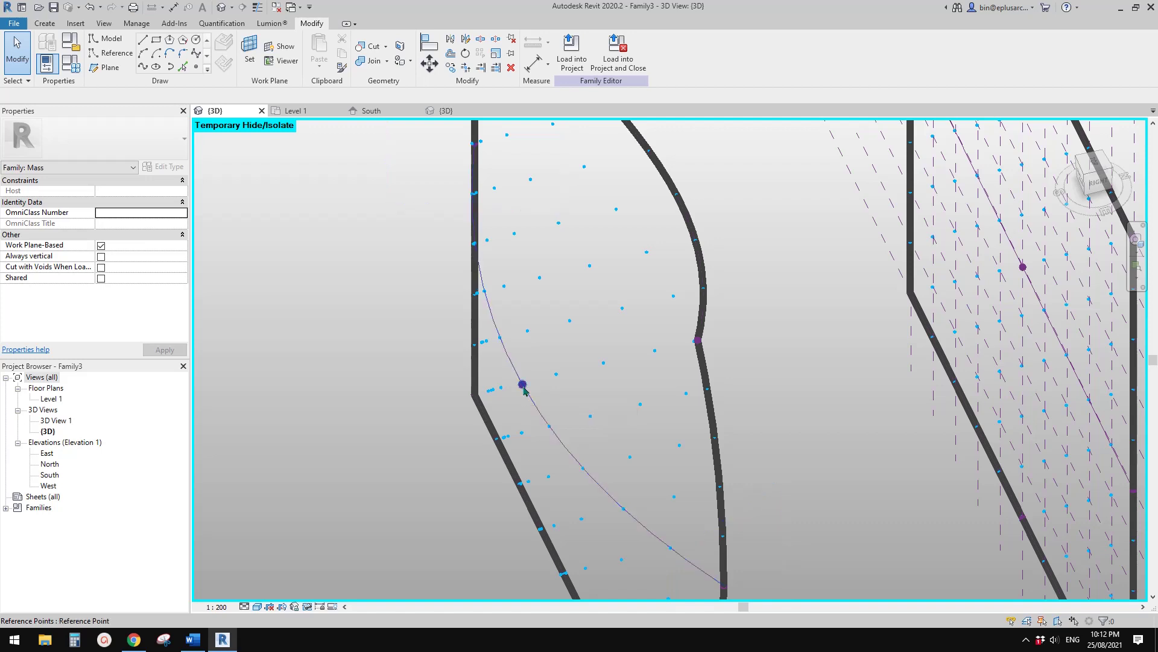
{"action": "left_click", "coordinate": [524, 385]}
{"action": "scroll", "coordinate": [524, 385], "scroll_direction": "down", "scroll_amount": 1}
{"action": "mouse_move", "coordinate": [538, 393]}
{"action": "middle_mouse_down", "text": "shift"}
{"action": "mouse_move", "coordinate": [538, 356]}
{"action": "mouse_move", "coordinate": [548, 391]}
{"action": "mouse_move", "coordinate": [483, 356]}
{"action": "mouse_move", "coordinate": [544, 395]}
{"action": "middle_mouse_up", "text": "shift"}
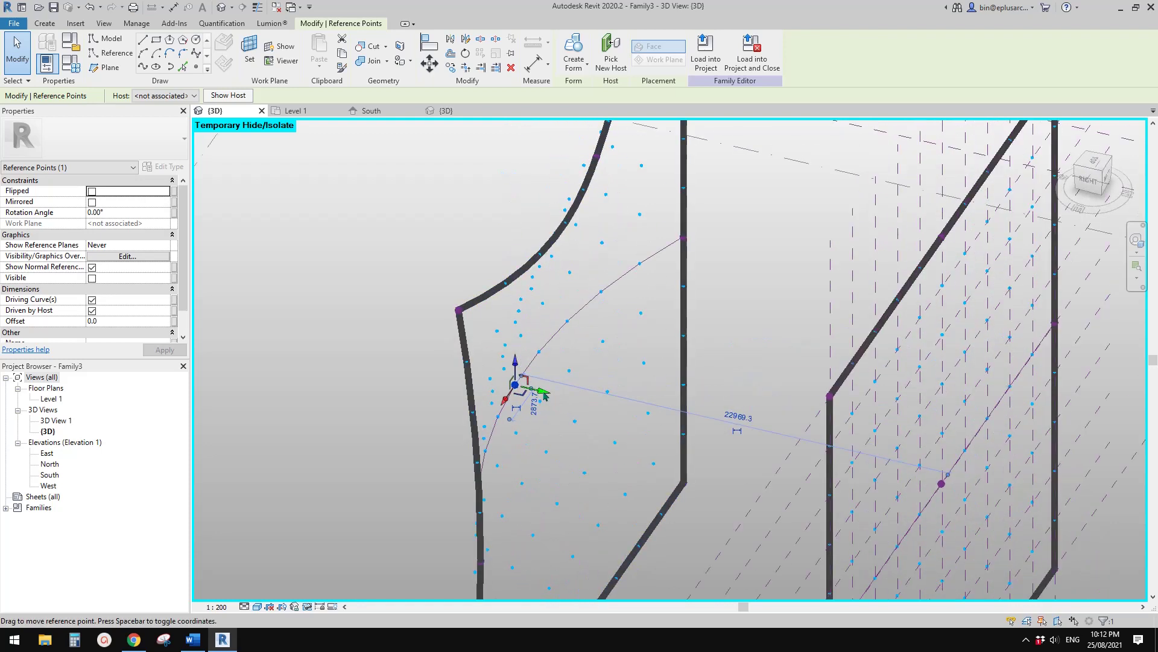
{"action": "left_click_drag", "start_coordinate": [544, 395], "coordinate": [485, 382]}
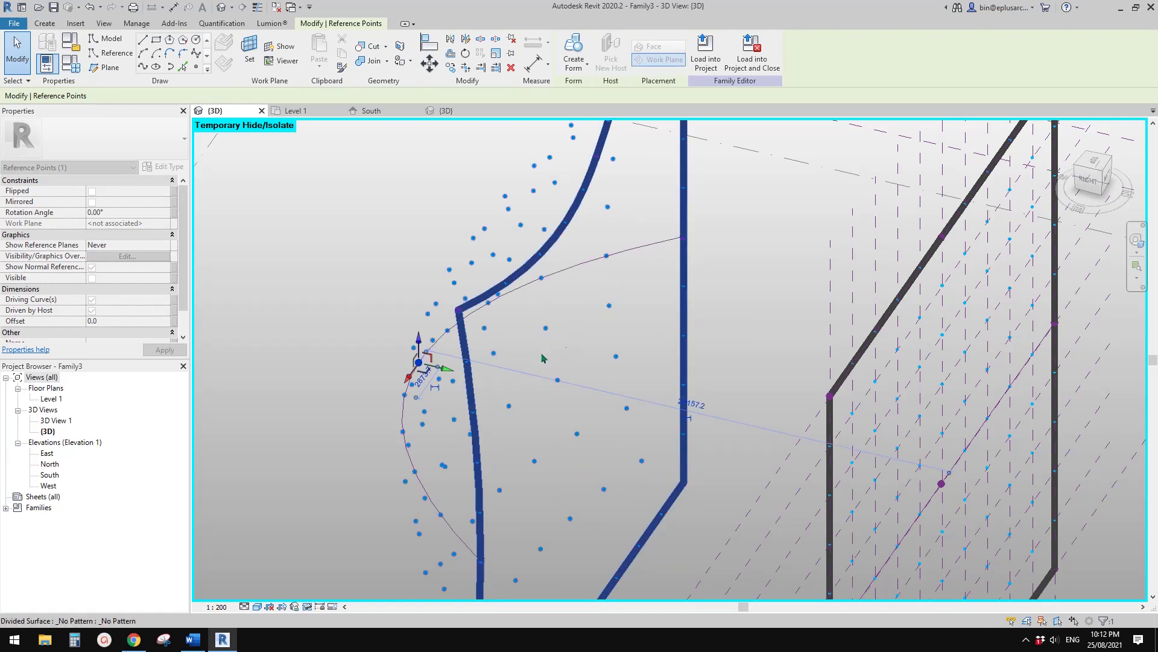
{"action": "middle_click_drag", "start_coordinate": [541, 357], "coordinate": [459, 338], "text": "shift"}
- Deselect the reference point and reset the temporary hide to bring the boxes back
{"action": "key", "text": "Escape"}
{"action": "key", "text": "h"}
{"action": "key", "text": "r"}
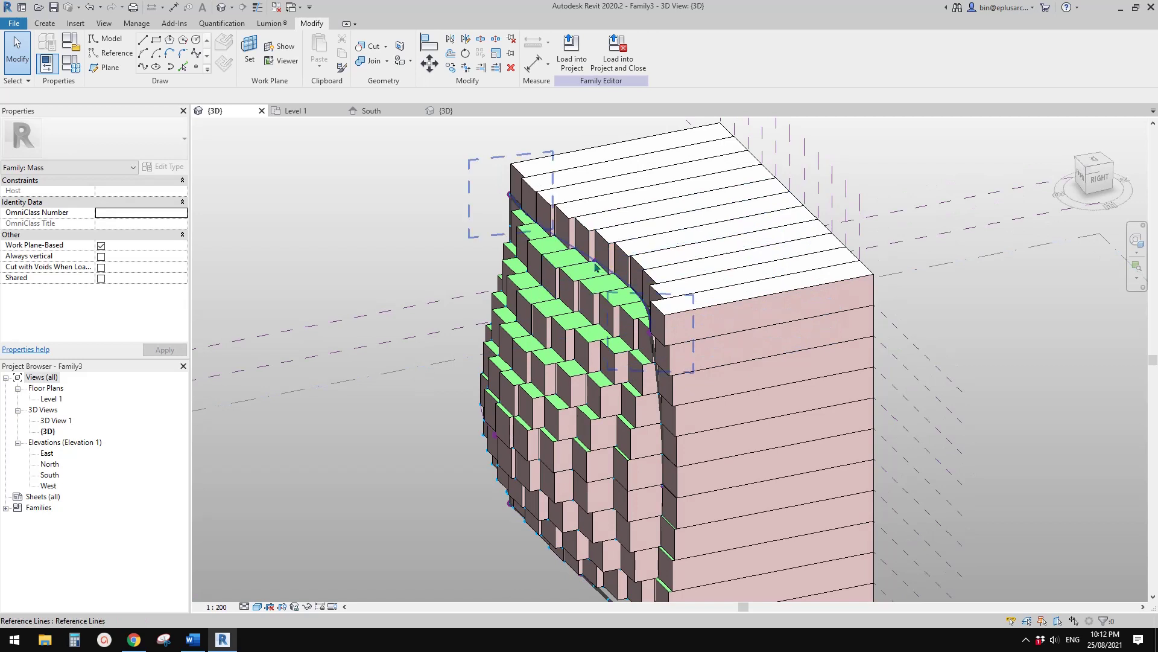
- Switch the 3D view to wireframe display to expose the reference points beneath the boxes
{"action": "key", "text": "Tab"}
{"action": "key", "text": "Tab"}
{"action": "key", "text": "Tab"}
{"action": "key", "text": "Tab"}
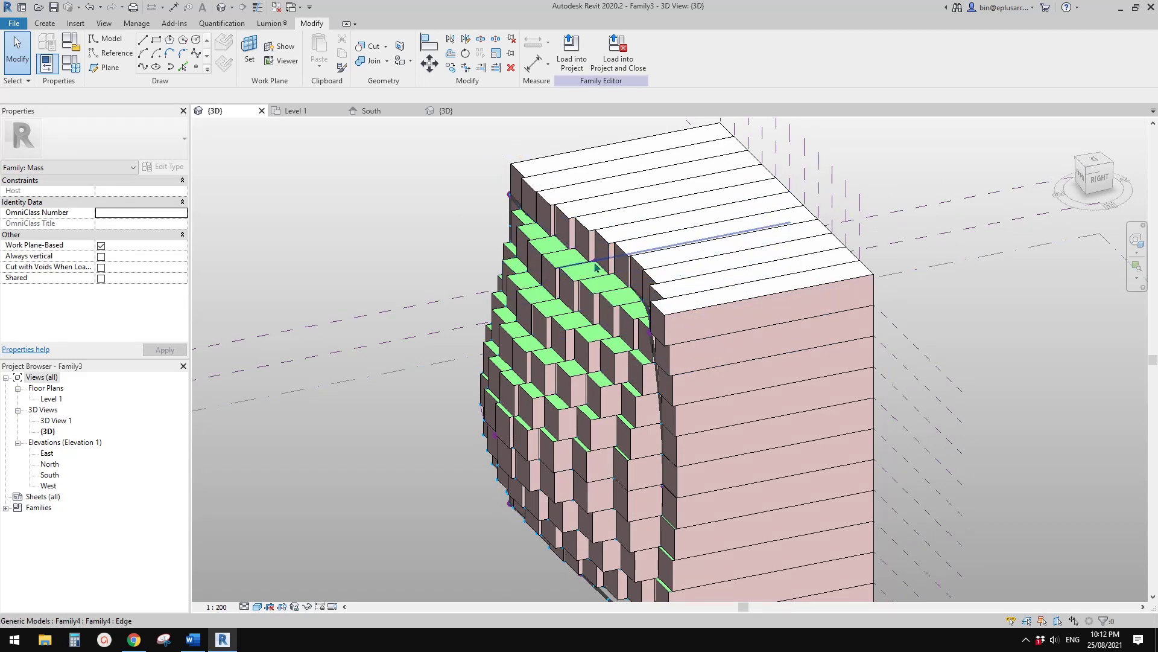
{"action": "key", "text": "Tab"}
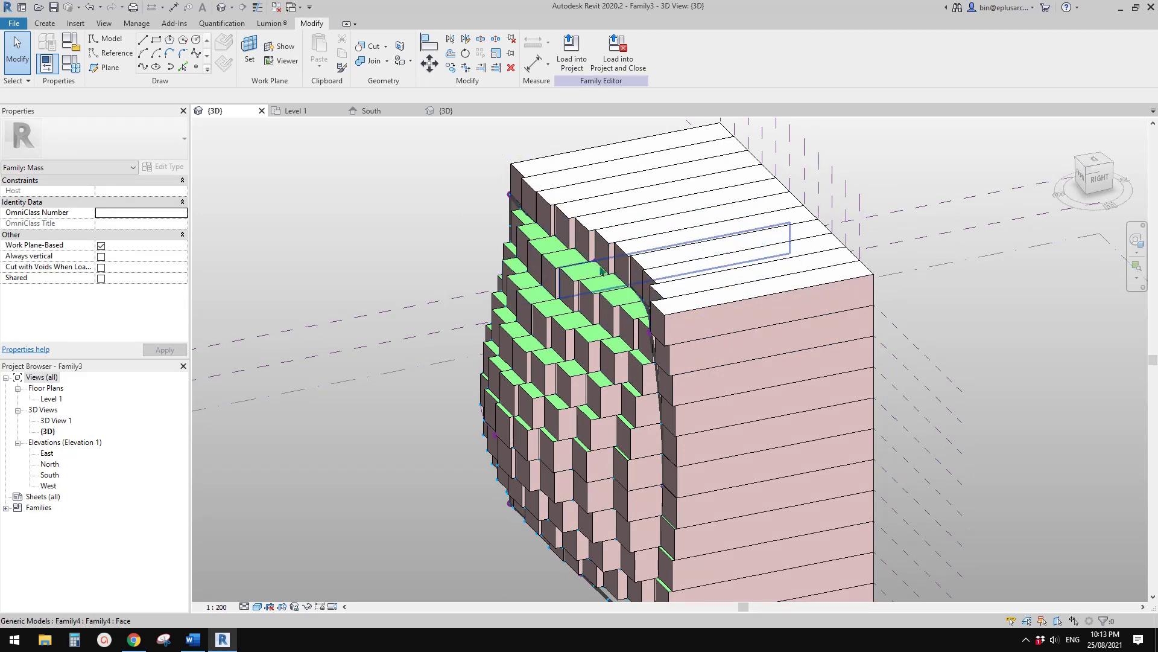
{"action": "middle_click_drag", "start_coordinate": [601, 270], "coordinate": [648, 296], "text": "shift"}
{"action": "scroll", "coordinate": [598, 272], "scroll_direction": "up", "scroll_amount": 2}
{"action": "key", "text": "w"}
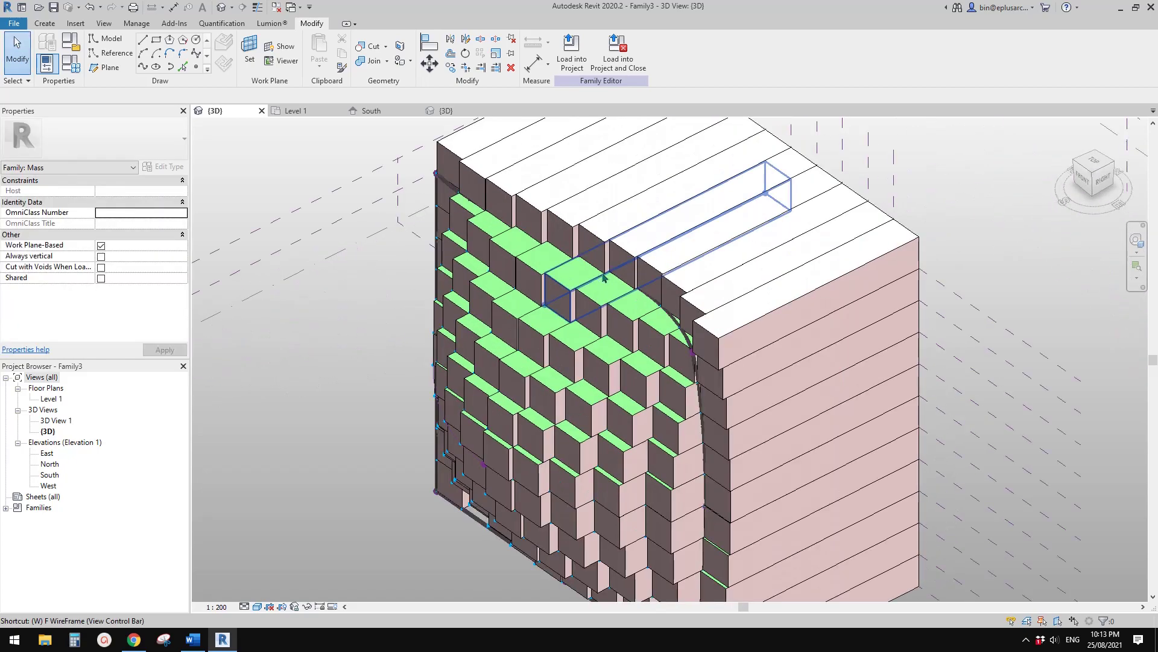
{"action": "key", "text": "Tab"}
{"action": "key", "text": "f"}
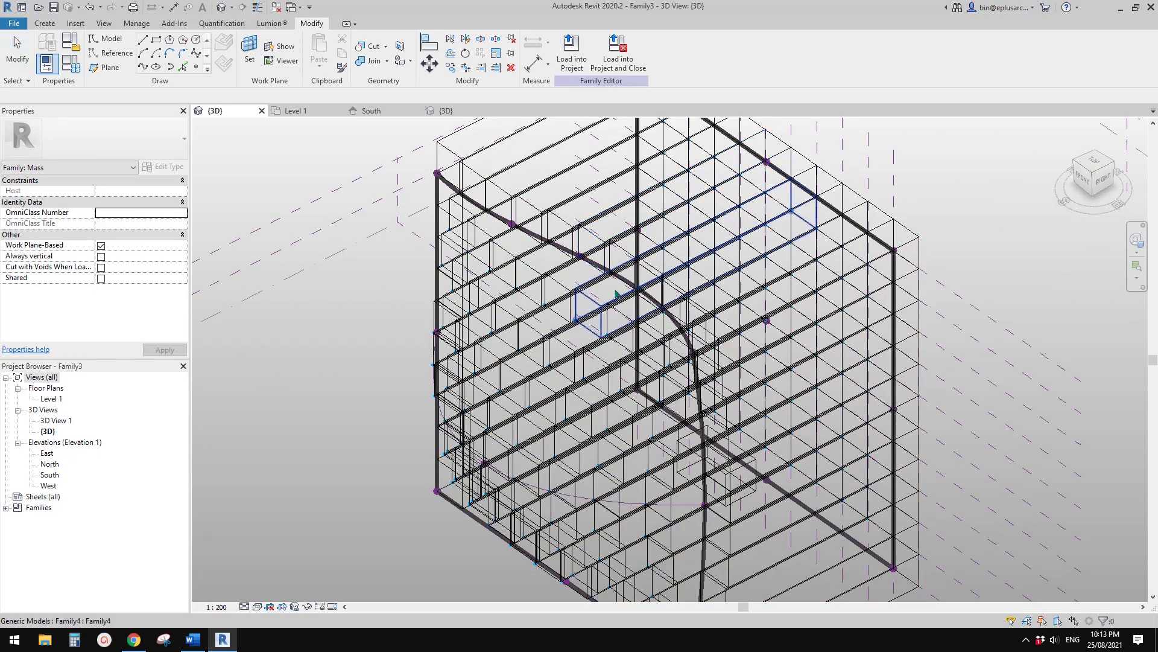
- Move the middle reference point of the facade's top curve inward to recess the upper rows of boxes
{"action": "middle_click_drag", "start_coordinate": [617, 294], "coordinate": [582, 253], "text": "shift"}
{"action": "left_click", "coordinate": [580, 254]}
{"action": "scroll", "coordinate": [573, 257], "scroll_direction": "up", "scroll_amount": 5}
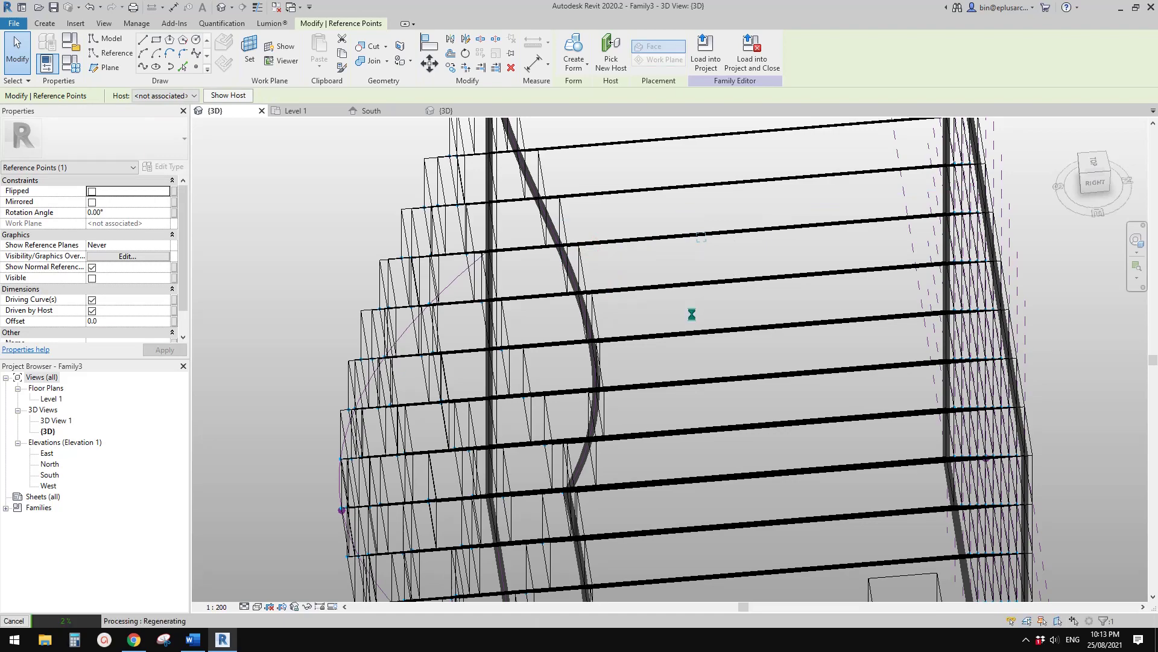
{"action": "key", "text": "Escape"}
- Return the view to shaded display and move the middle reference point of the facade's bottom edge outward
{"action": "middle_click_drag", "start_coordinate": [692, 314], "coordinate": [605, 476], "text": "shift"}
{"action": "middle_click_drag", "start_coordinate": [513, 412], "coordinate": [646, 400], "text": "shift"}
{"action": "left_click", "coordinate": [619, 389]}
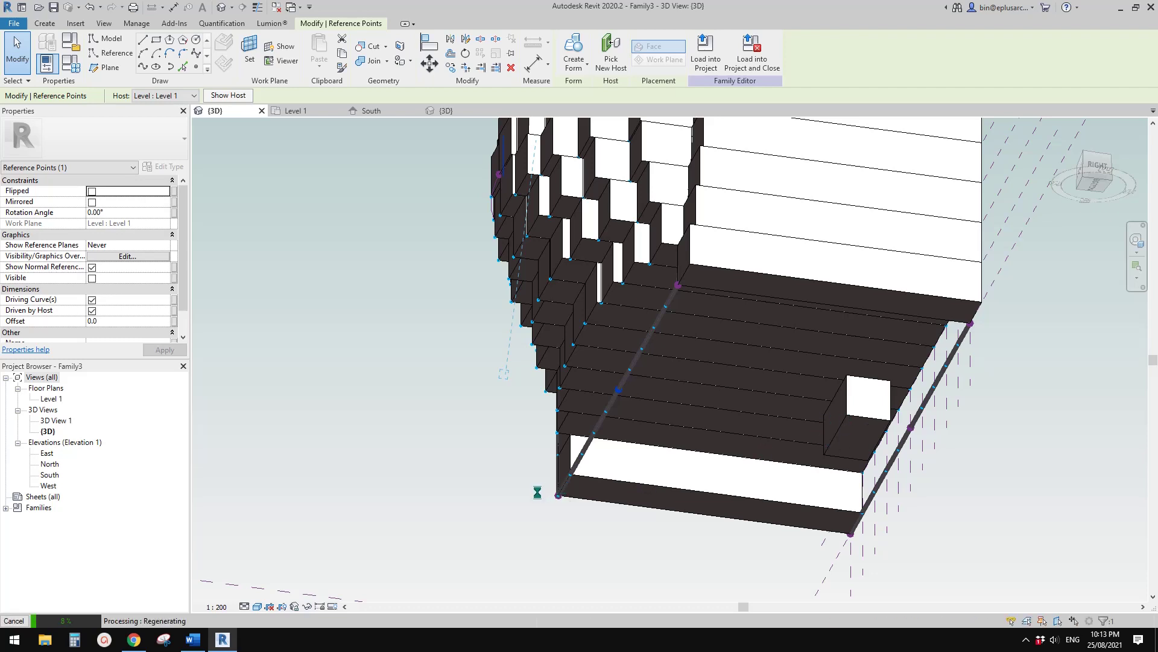
{"action": "middle_click_drag", "start_coordinate": [565, 386], "coordinate": [745, 485], "text": "shift"}
{"action": "left_click", "coordinate": [677, 452]}
- Examine the reshaped box facade and its coloured faces from the front and both sides
{"action": "middle_click_drag", "start_coordinate": [678, 452], "coordinate": [611, 531], "text": "shift"}
{"action": "middle_click_drag", "start_coordinate": [621, 405], "coordinate": [497, 449], "text": "shift"}
{"action": "middle_click_drag", "start_coordinate": [657, 462], "coordinate": [558, 416], "text": "shift"}
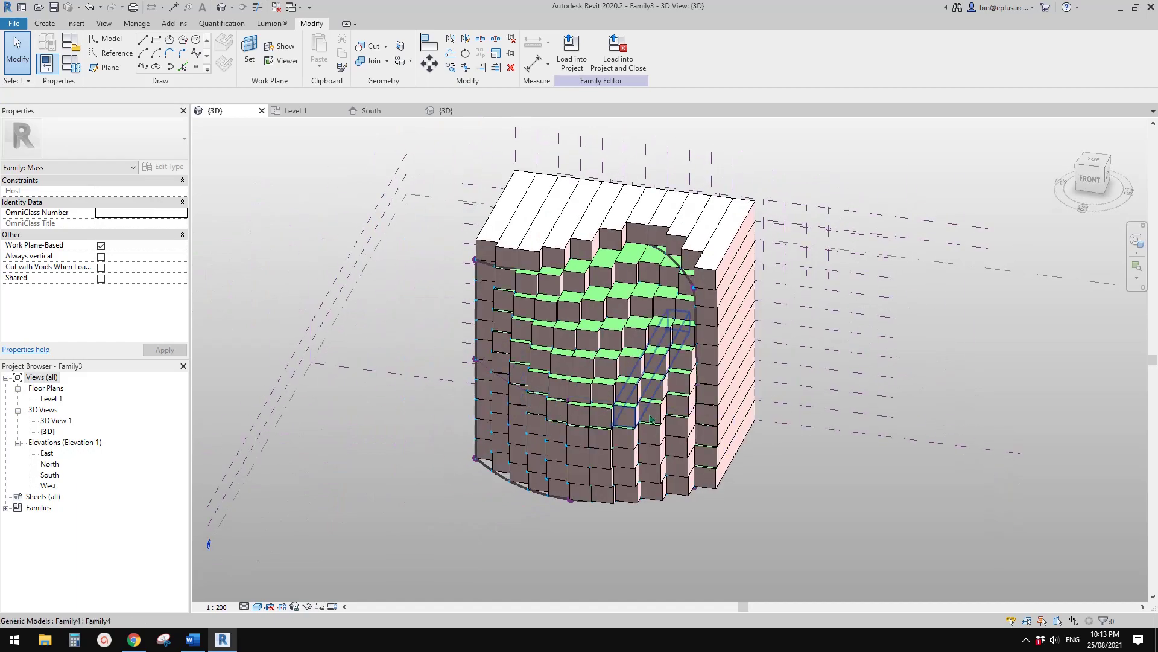
{"action": "middle_click_drag", "start_coordinate": [670, 423], "coordinate": [797, 365], "text": "shift"}
{"action": "scroll", "coordinate": [720, 432], "scroll_direction": "up", "scroll_amount": 2}
{"action": "left_click", "coordinate": [633, 397]}
{"action": "key", "text": "Escape"}
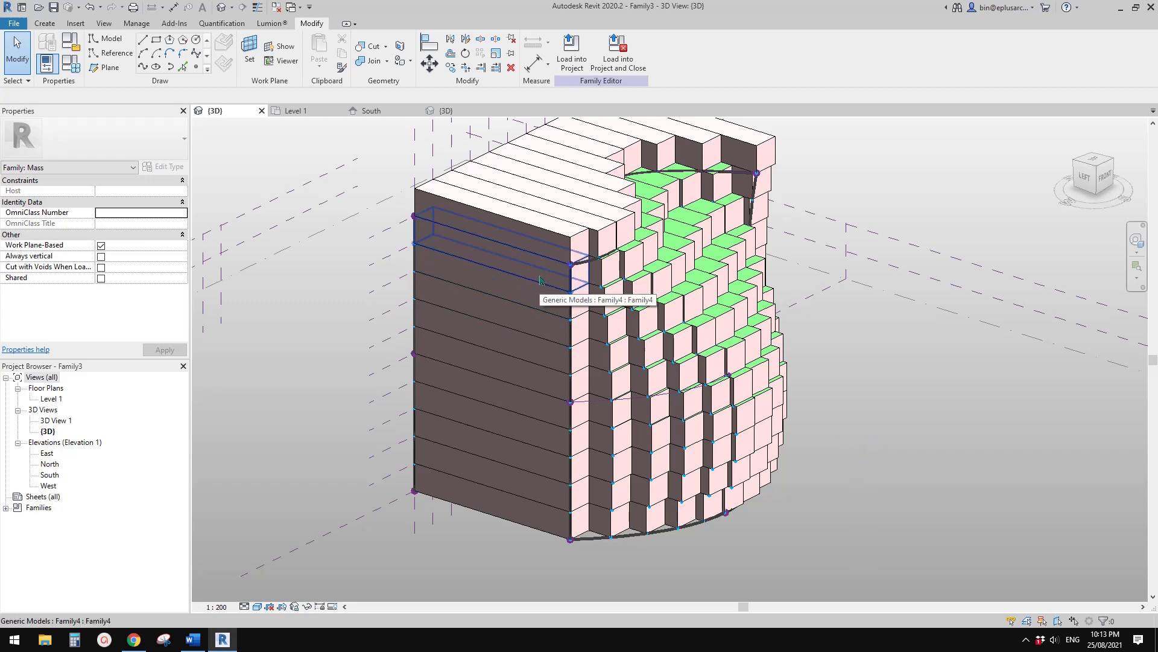
{"action": "middle_click_drag", "start_coordinate": [556, 311], "coordinate": [650, 346], "text": "shift"}
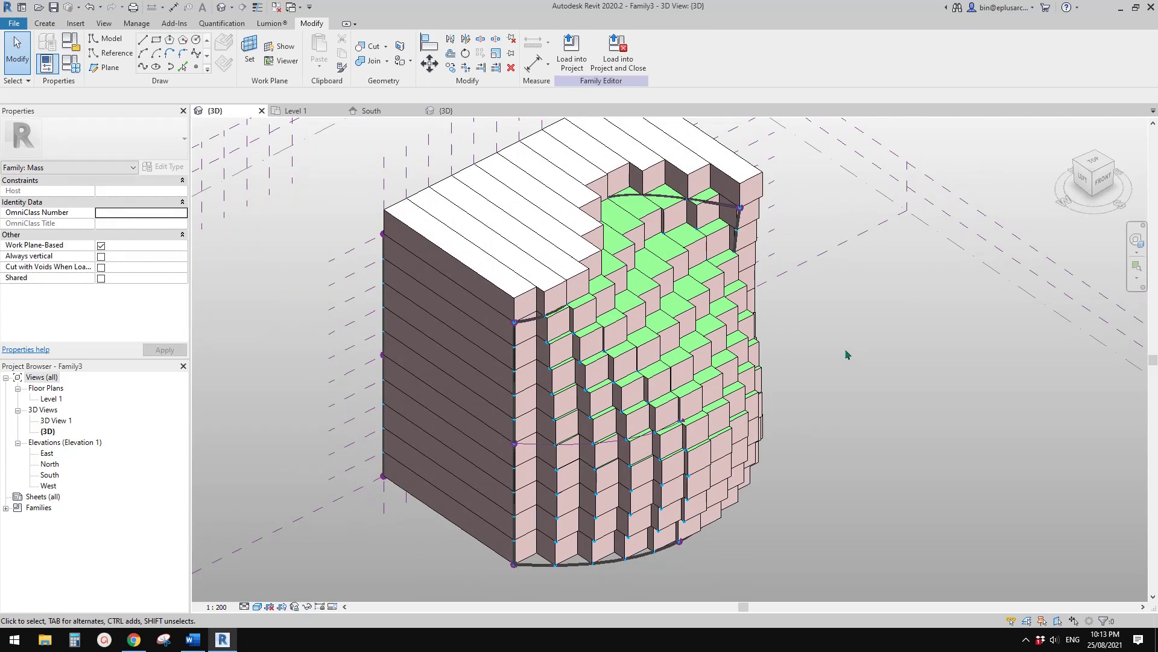